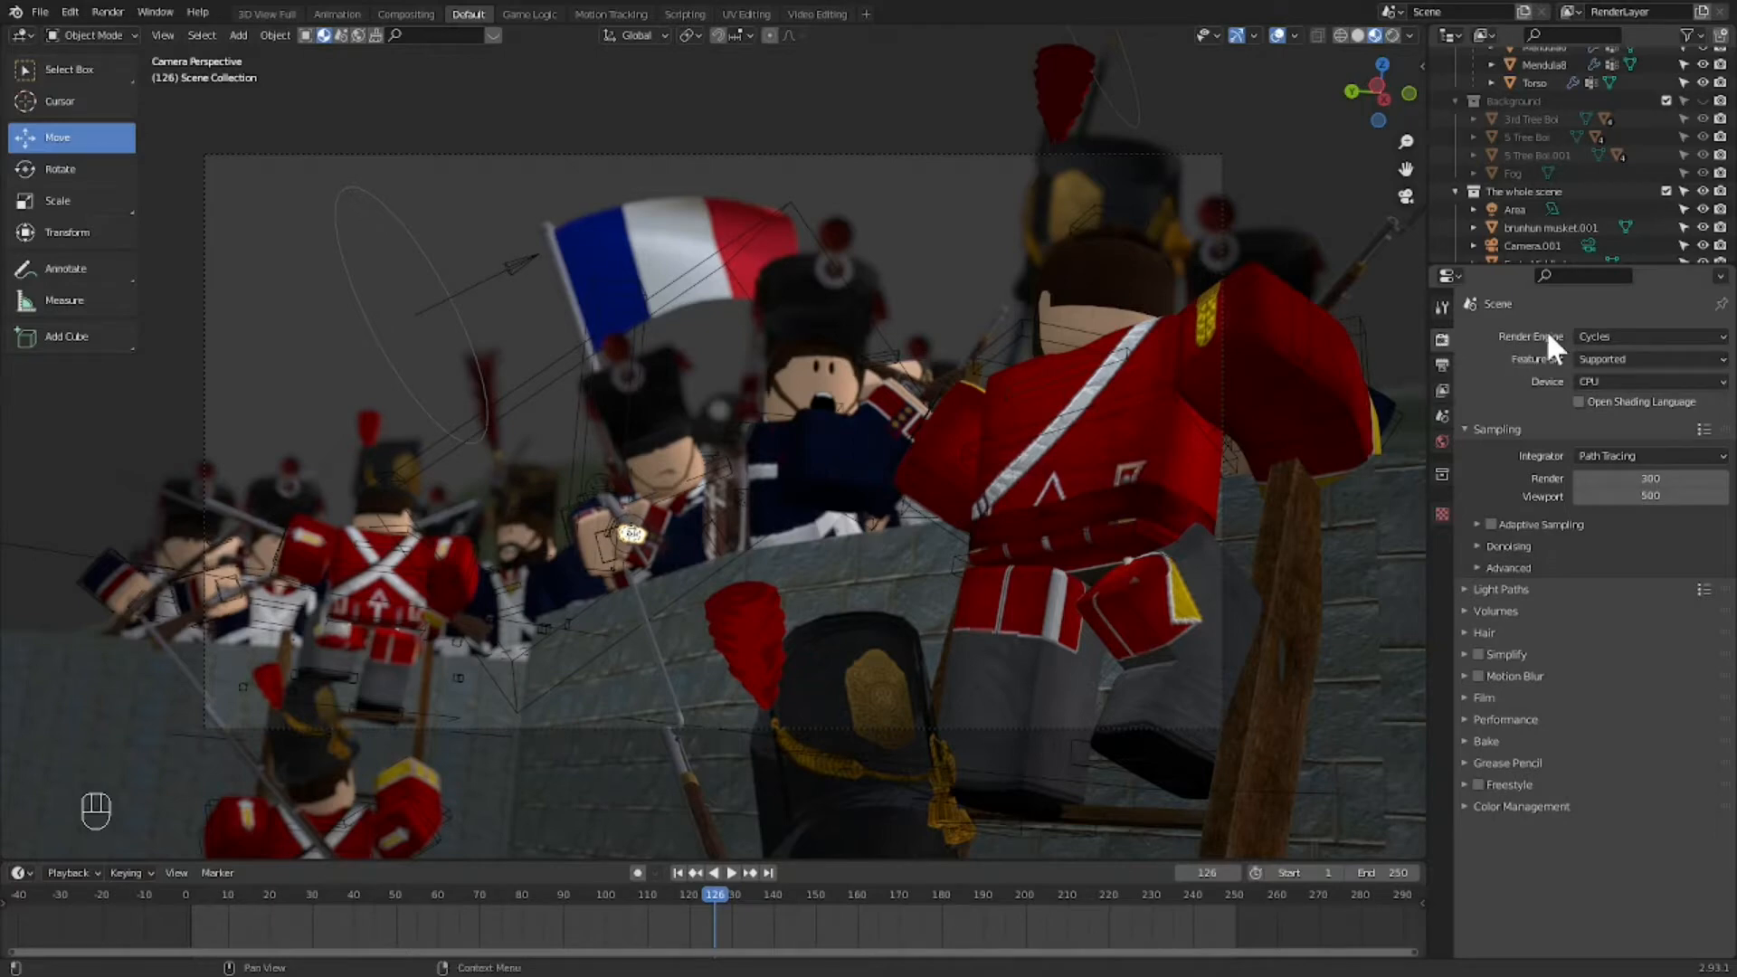
pyautogui.click(1601, 336)
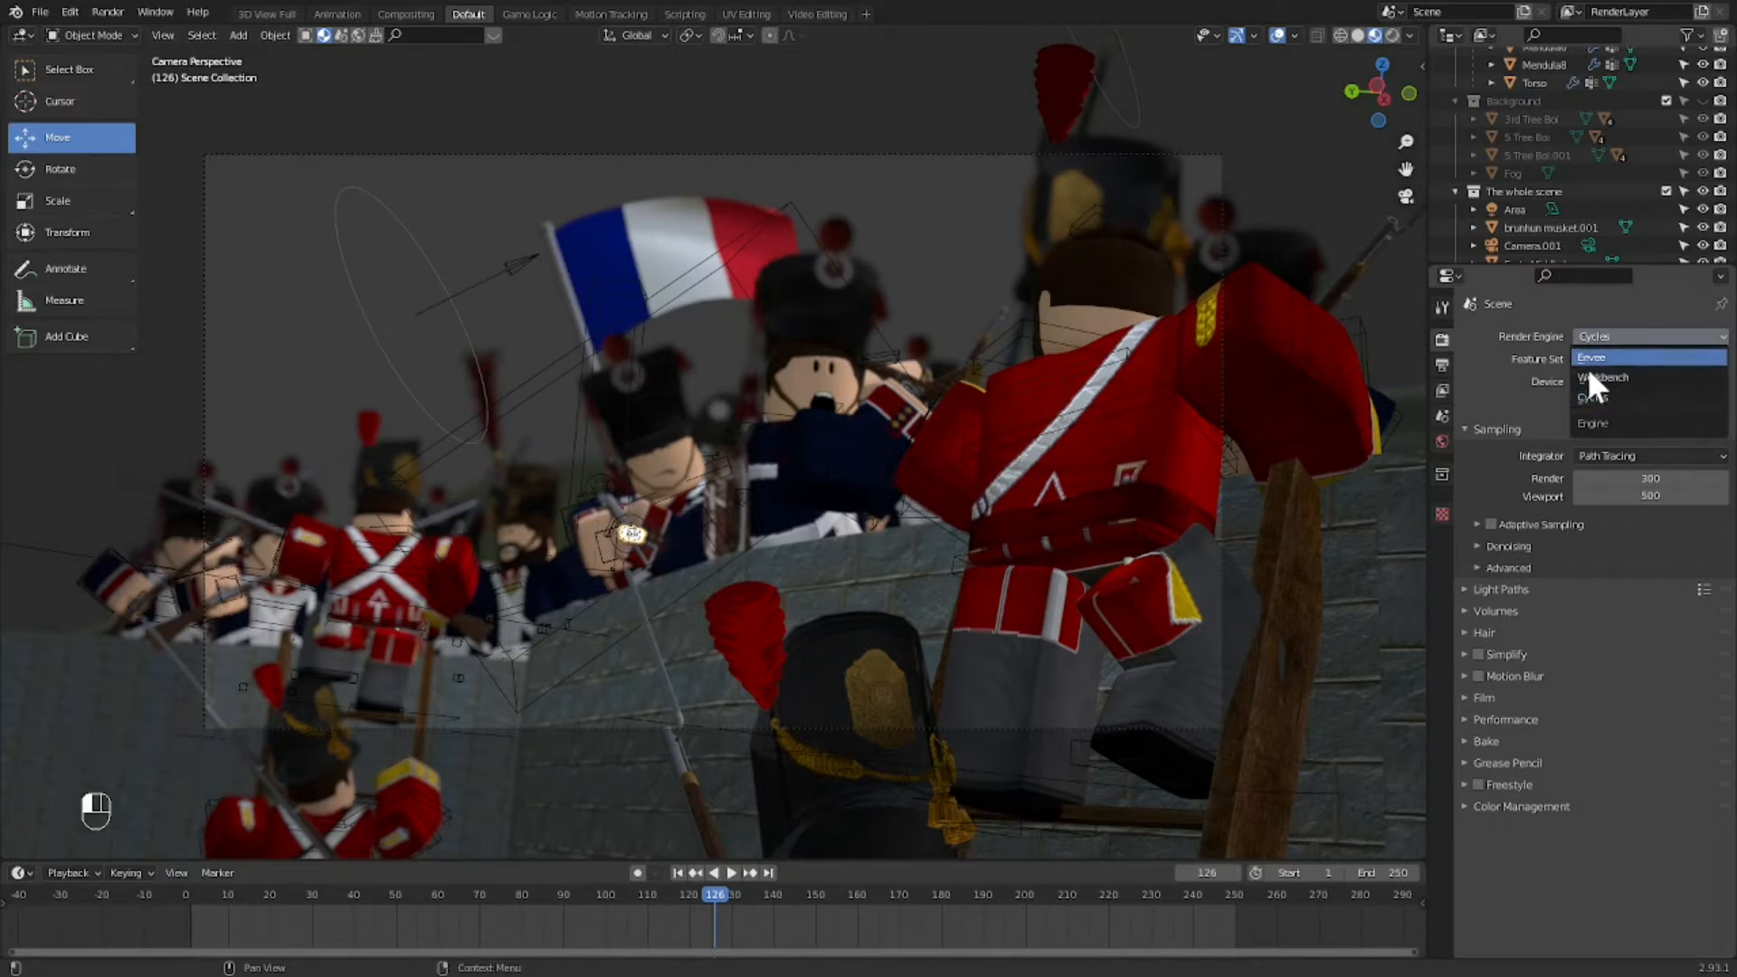
pyautogui.click(1509, 346)
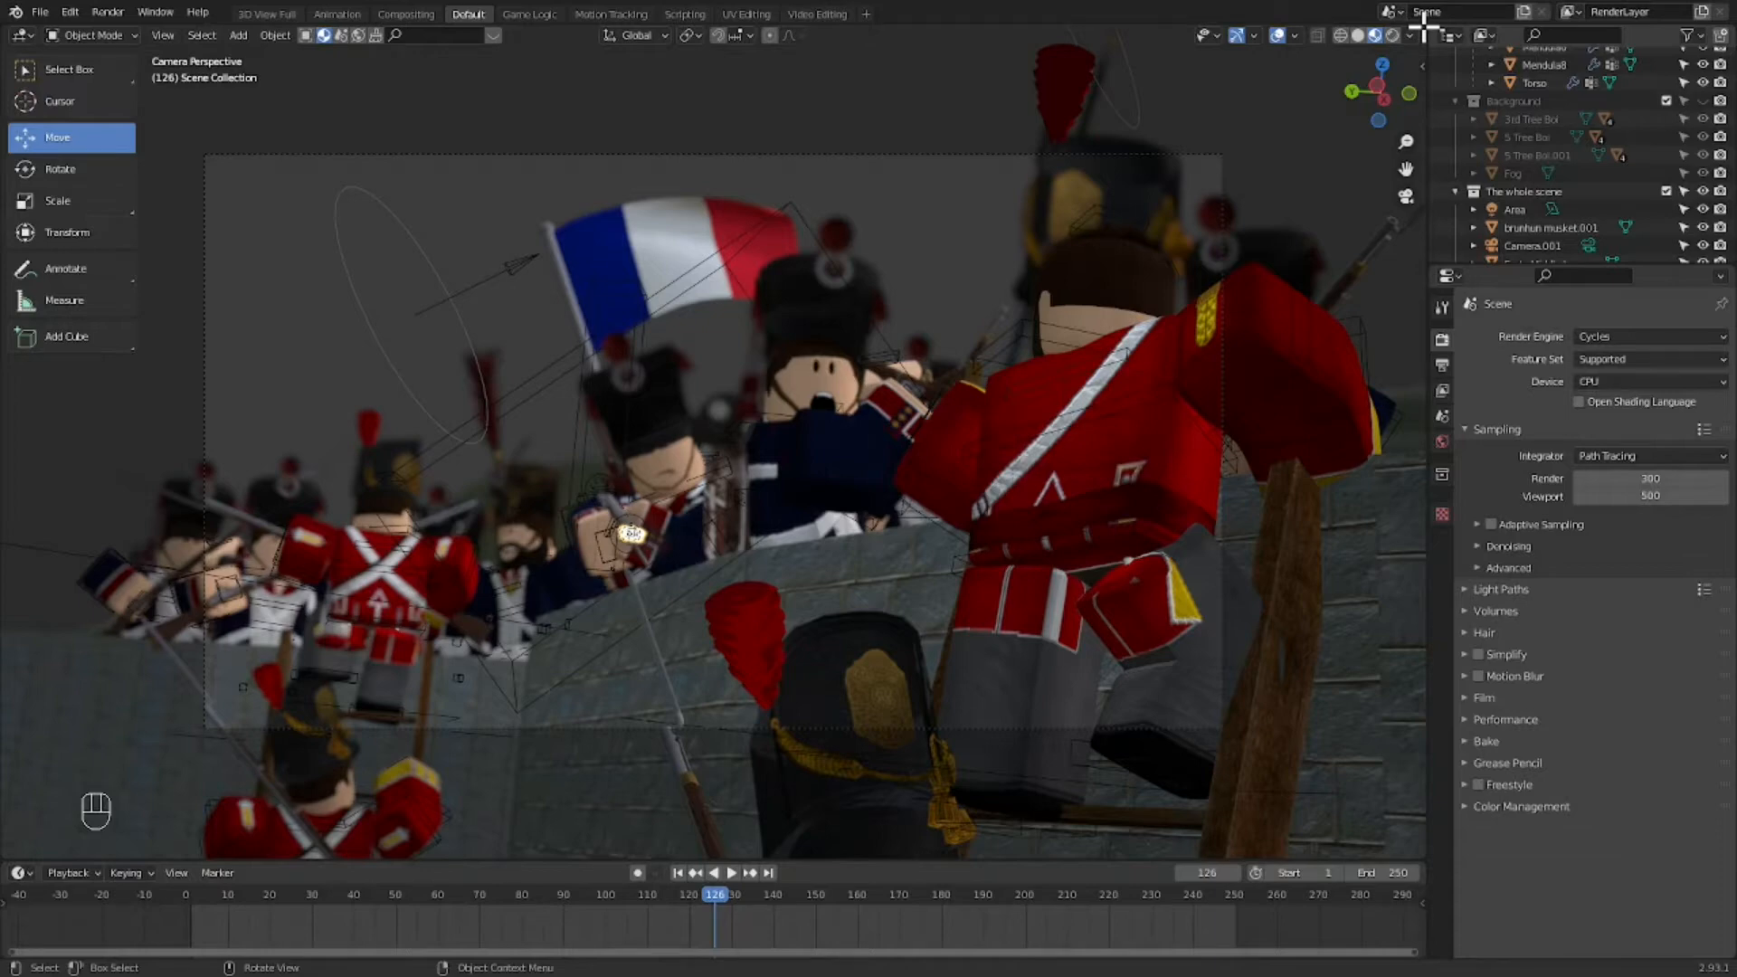
# Step: Split the 3D viewport into two stacked areas and turn the upper one into a Shader Editor for the World shader
pyautogui.moveTo(1425, 28); pyautogui.dragTo(1372, 445)
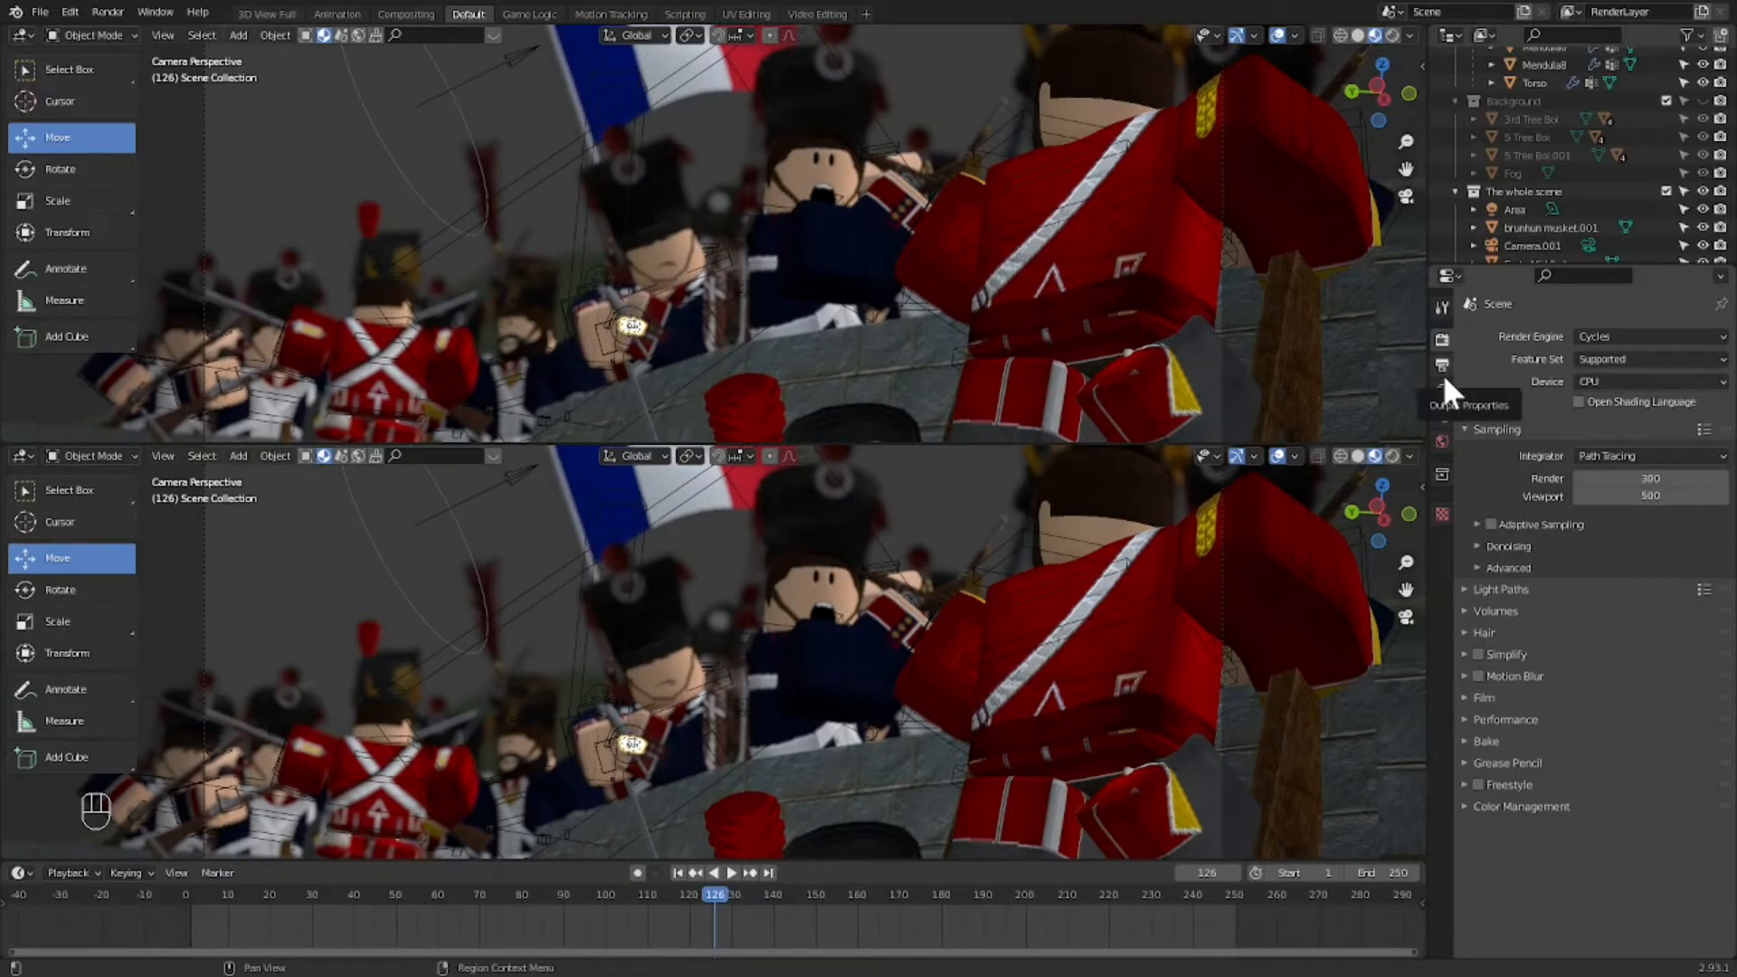
pyautogui.scroll(-2, 1304, 327)
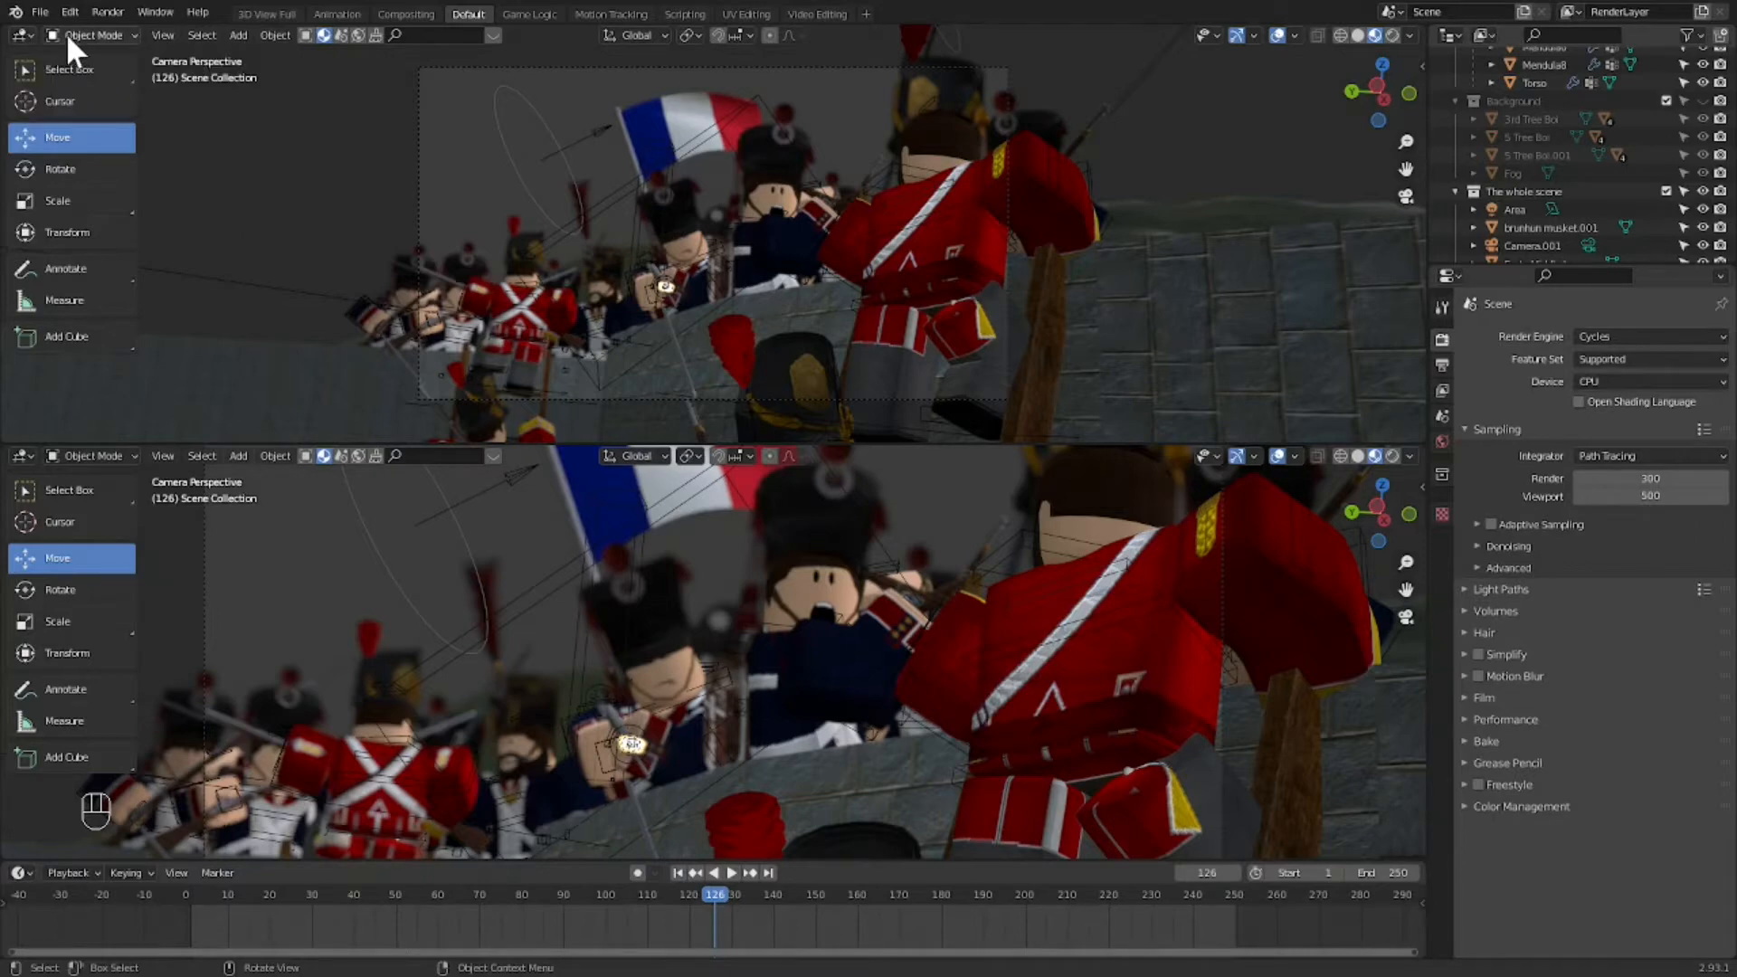
pyautogui.click(19, 20)
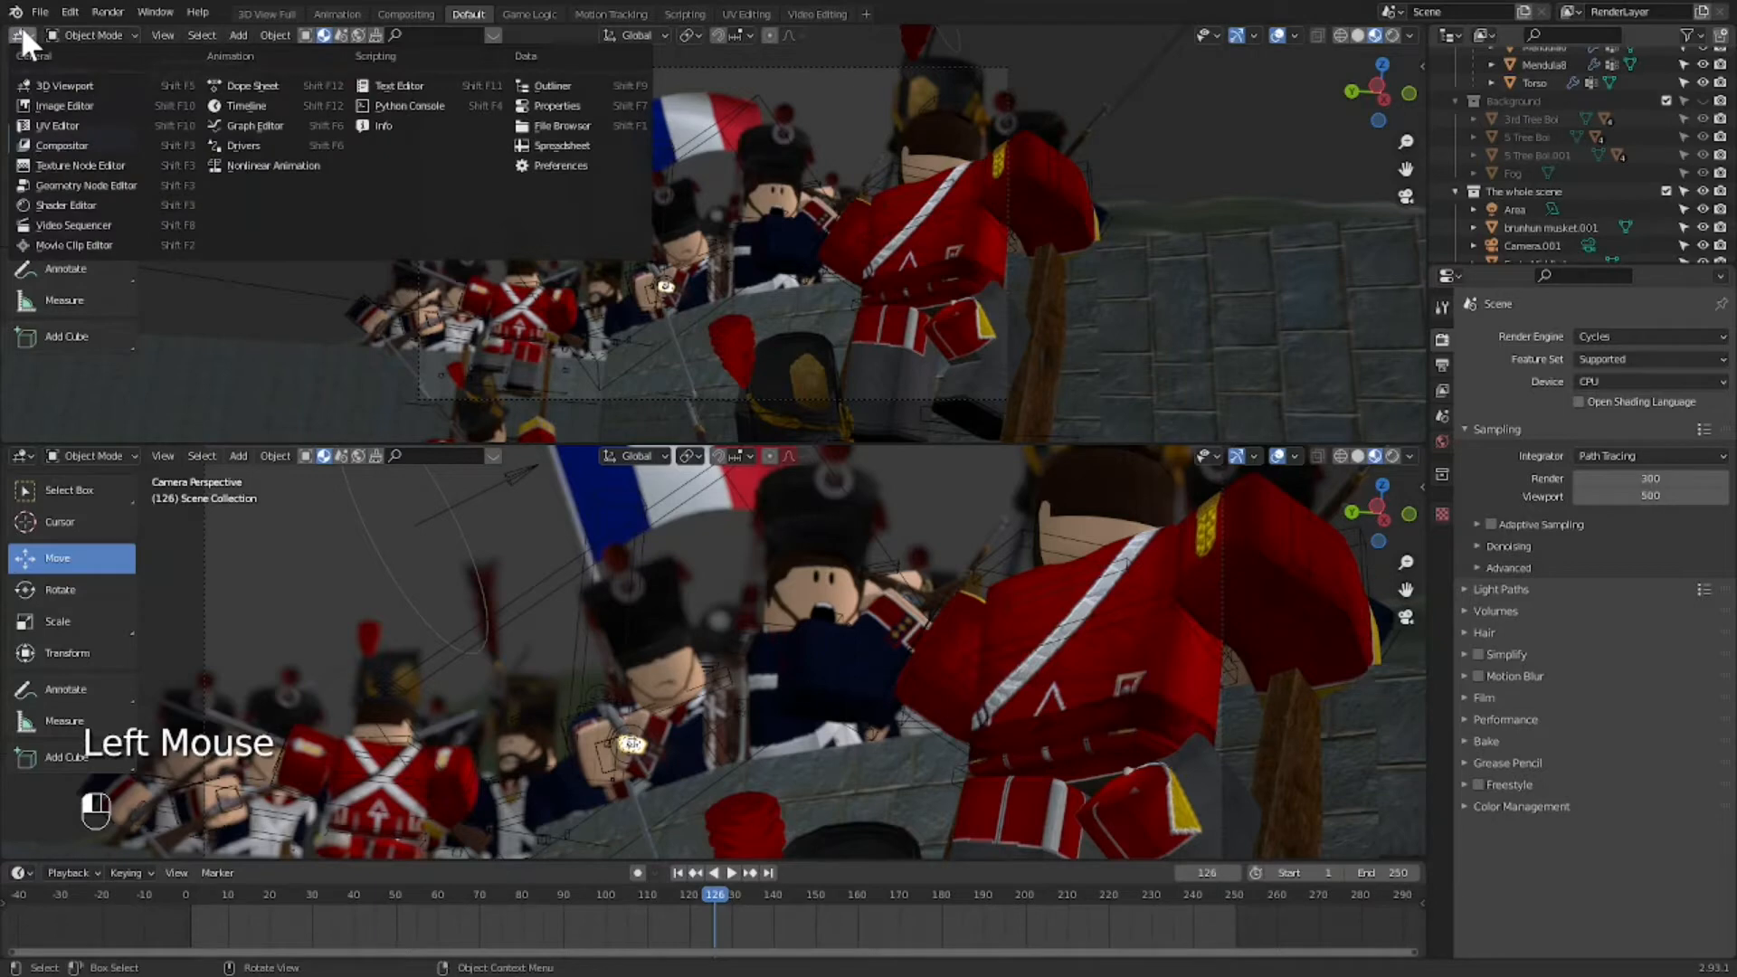
pyautogui.click(49, 208)
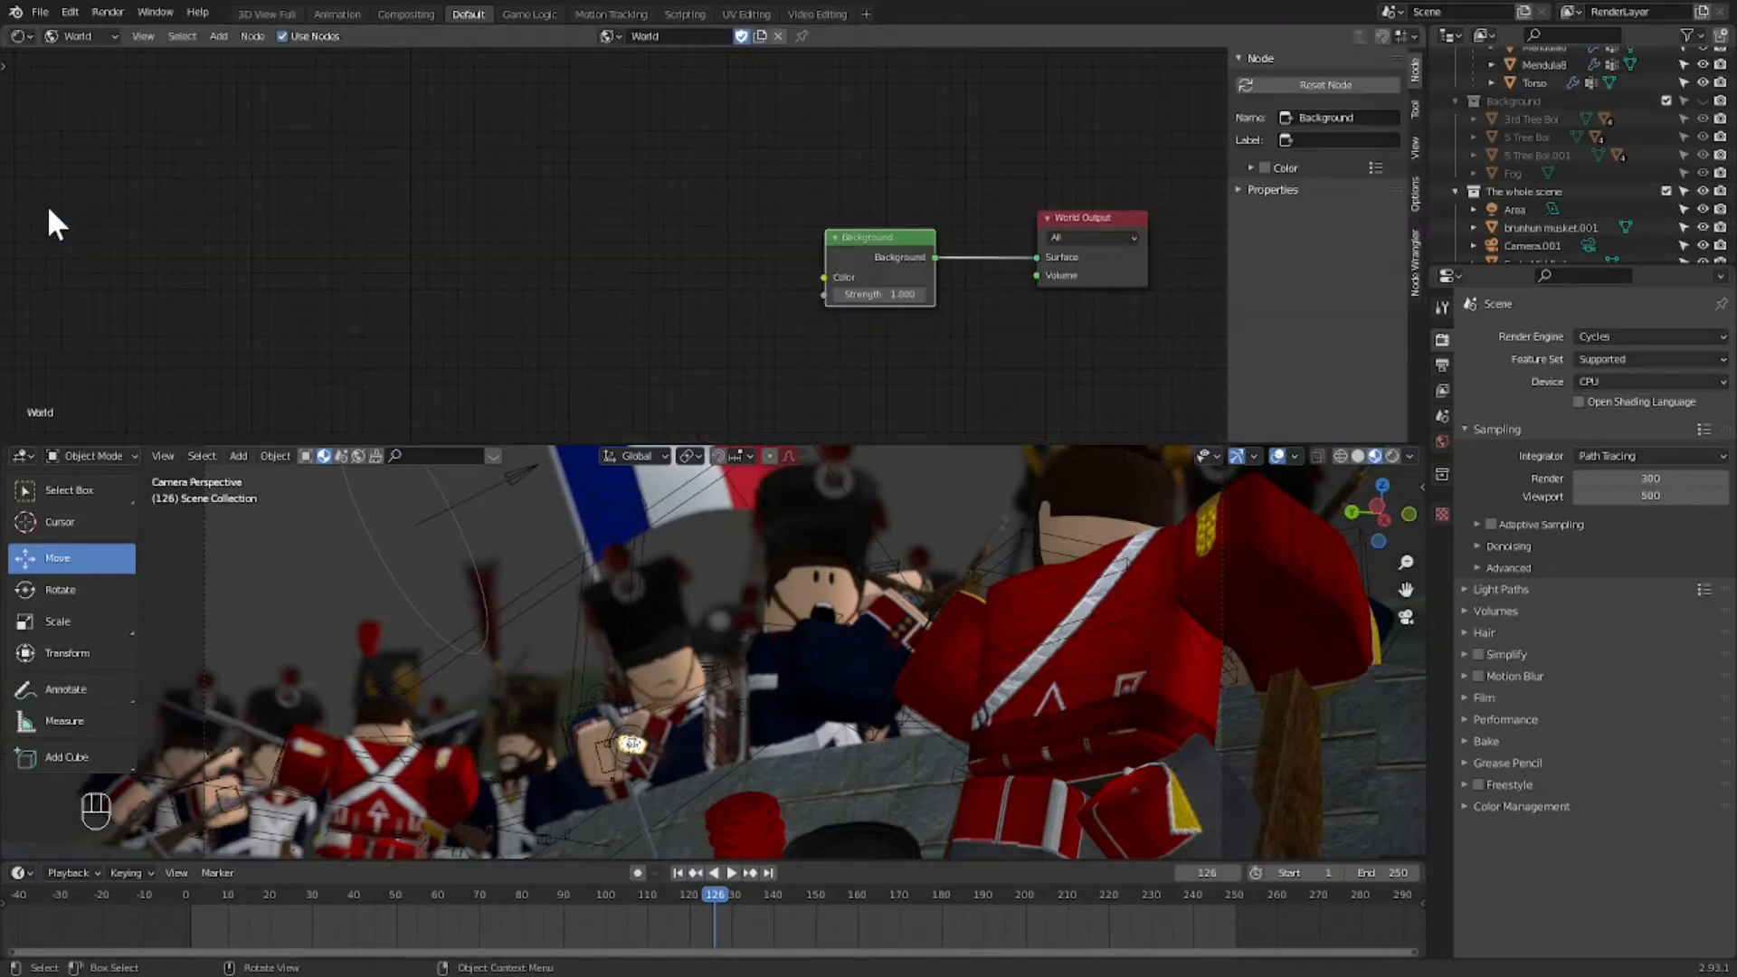
pyautogui.moveTo(221, 437); pyautogui.dragTo(426, 388)
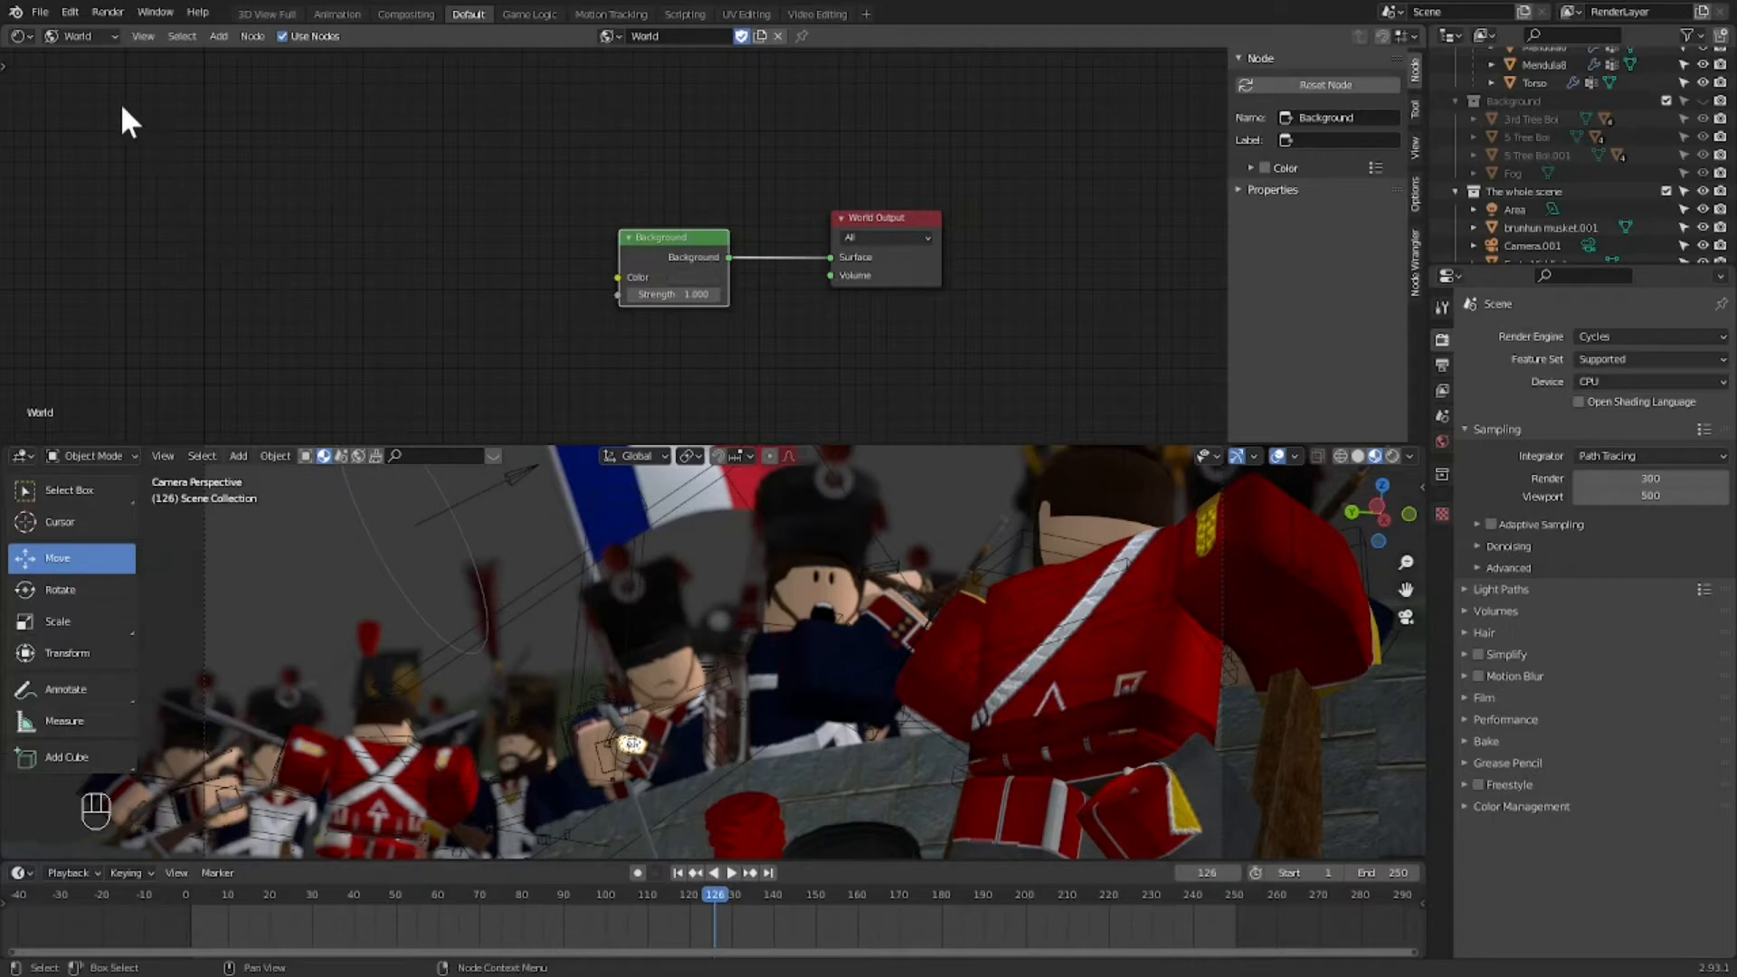
pyautogui.click(86, 34)
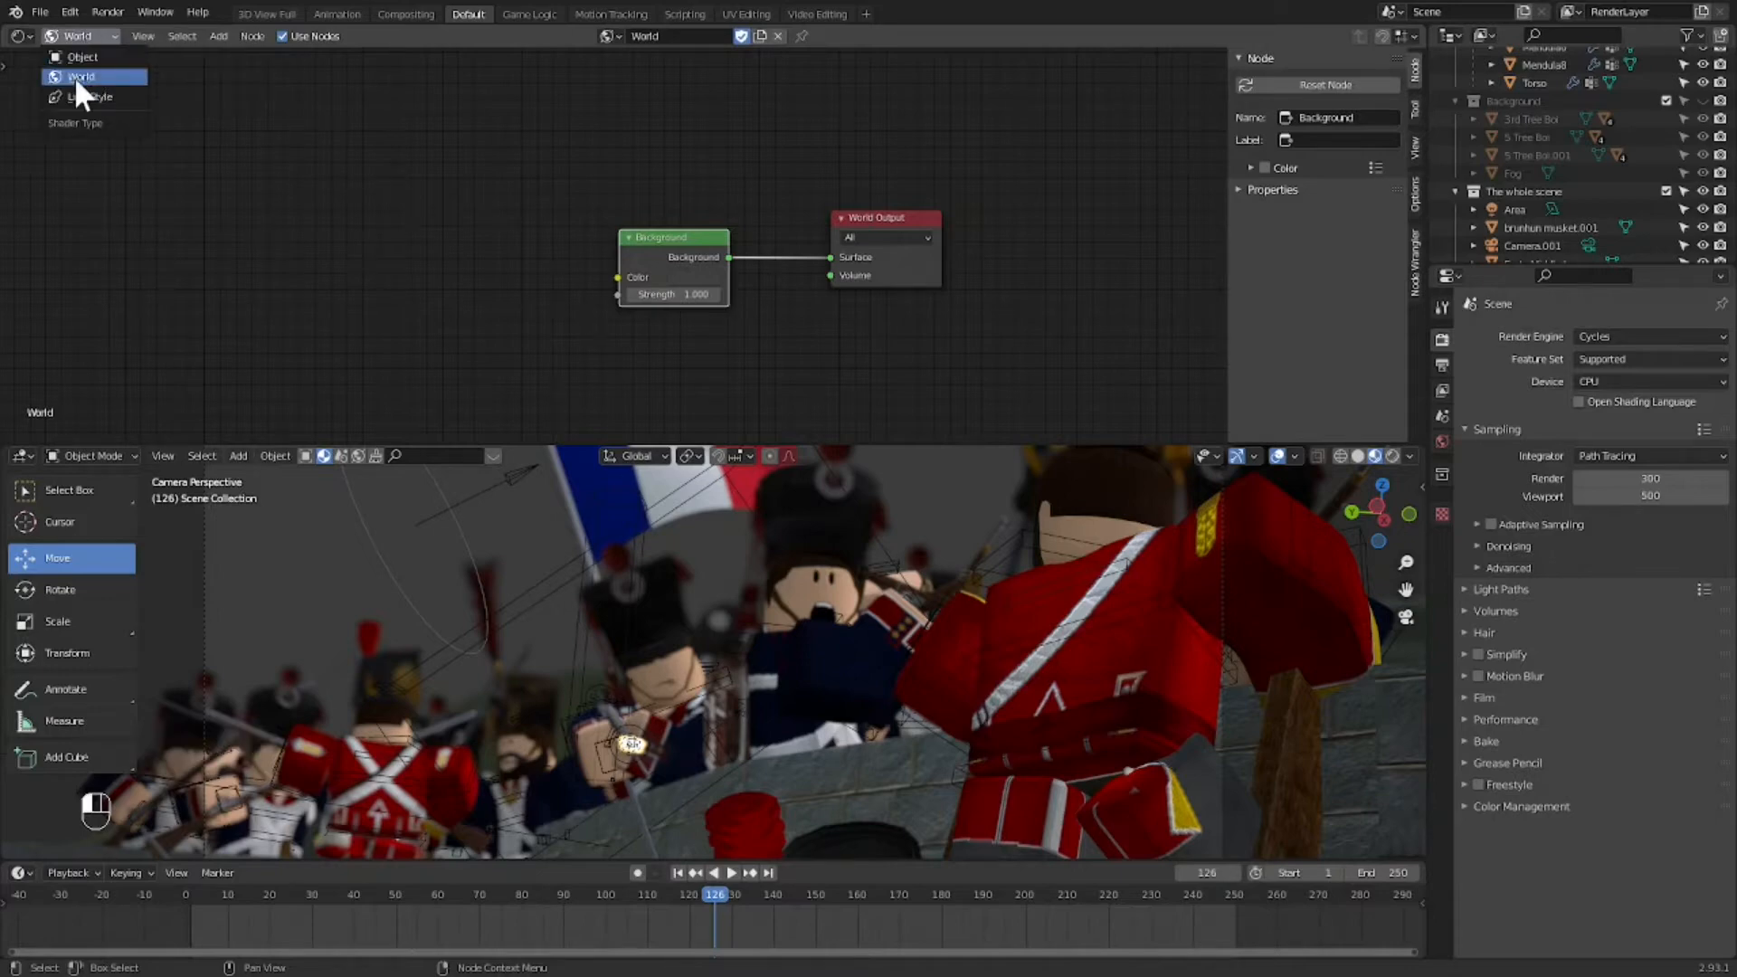
pyautogui.click(74, 76)
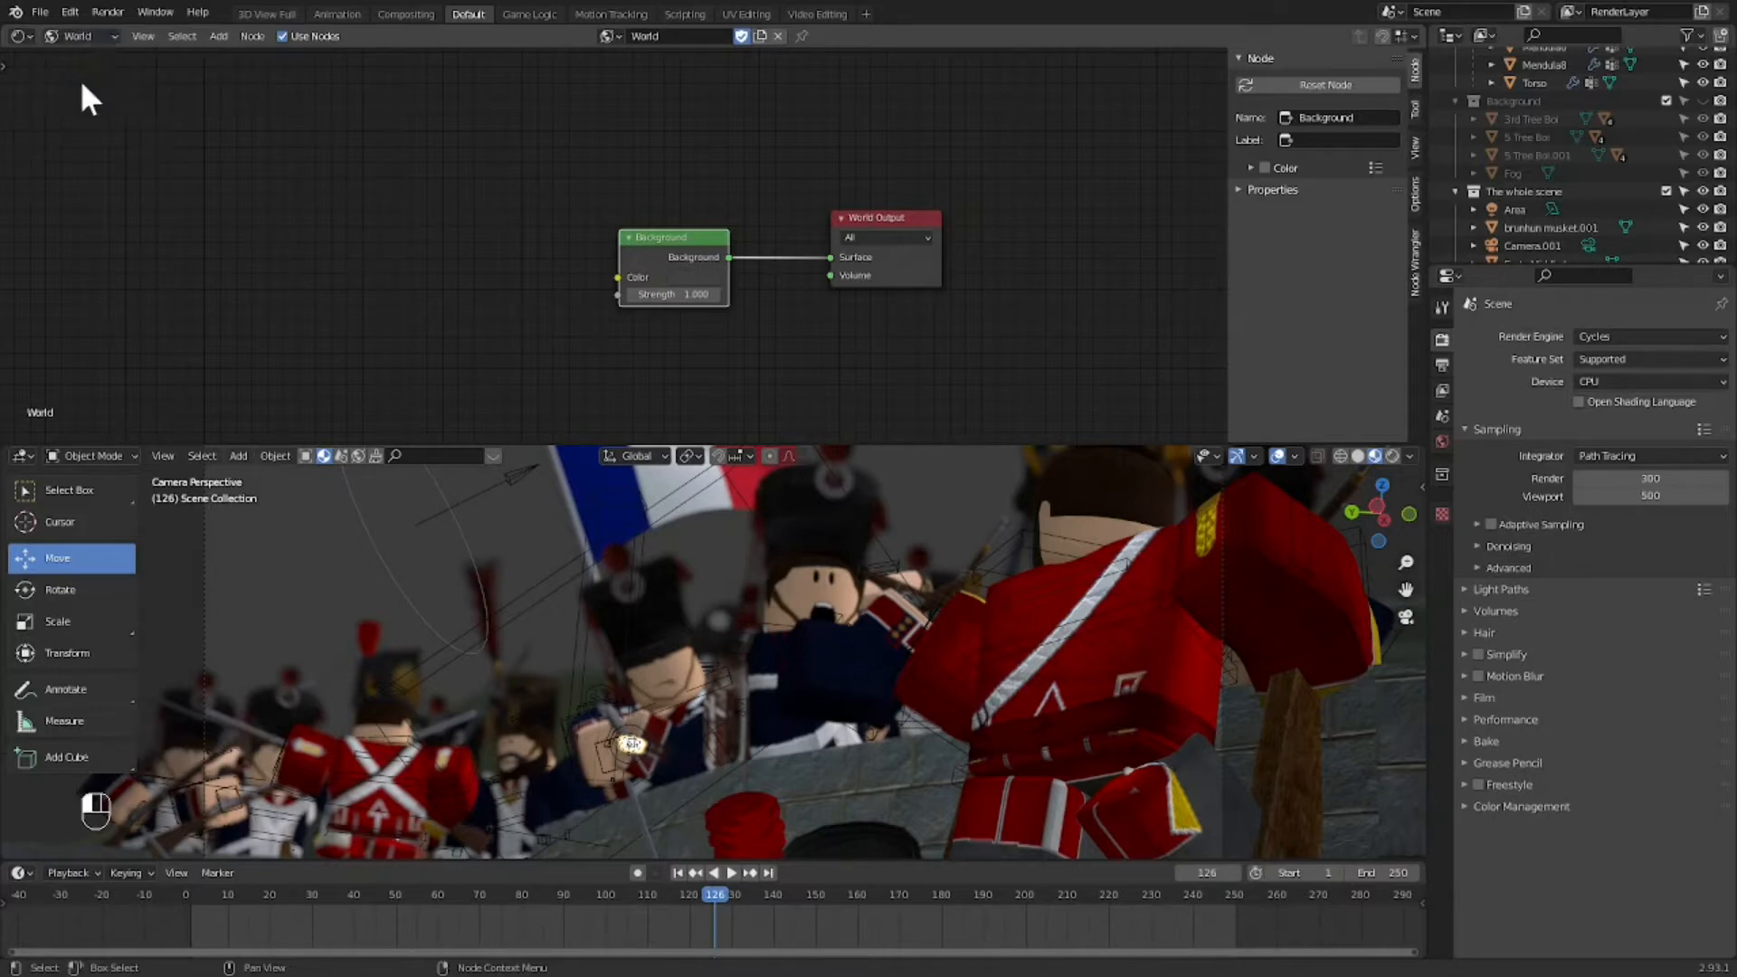
# Step: Add a Sky Texture node before the Background node and connect its Color output to the Background's Color input
pyautogui.click(395, 435)
pyautogui.scroll(2, 563, 353)
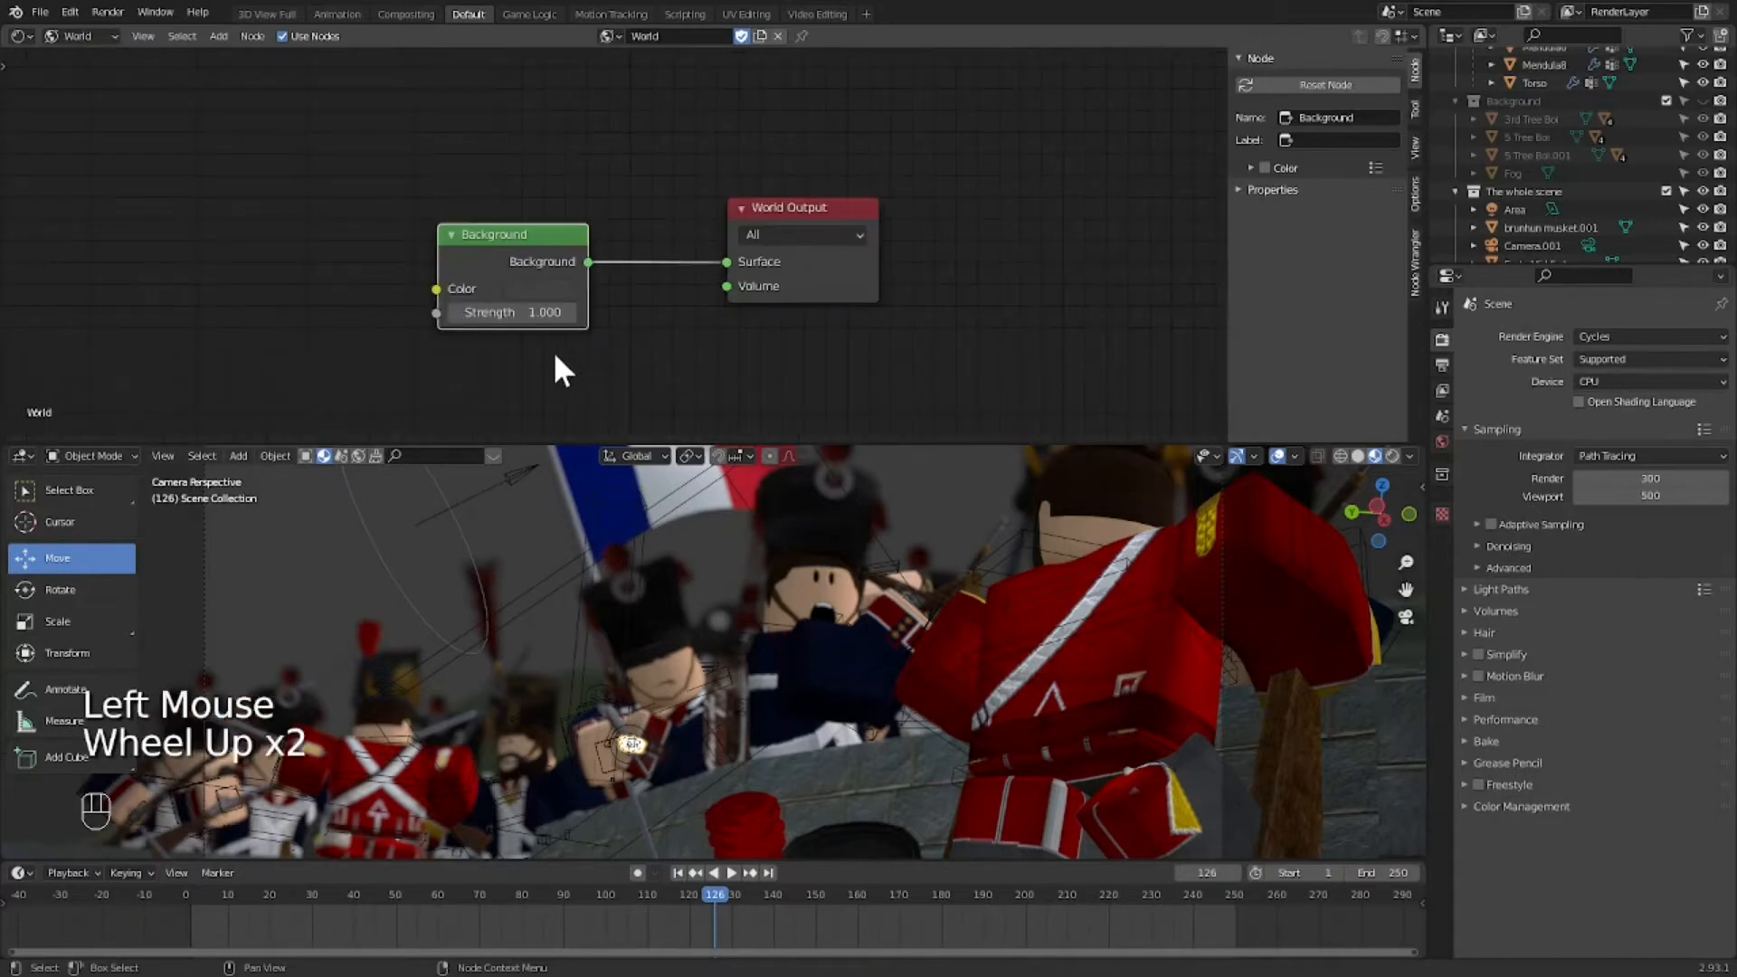
pyautogui.scroll(-3, 552, 350)
pyautogui.scroll(3, 532, 347)
pyautogui.moveTo(536, 437); pyautogui.dragTo(468, 421)
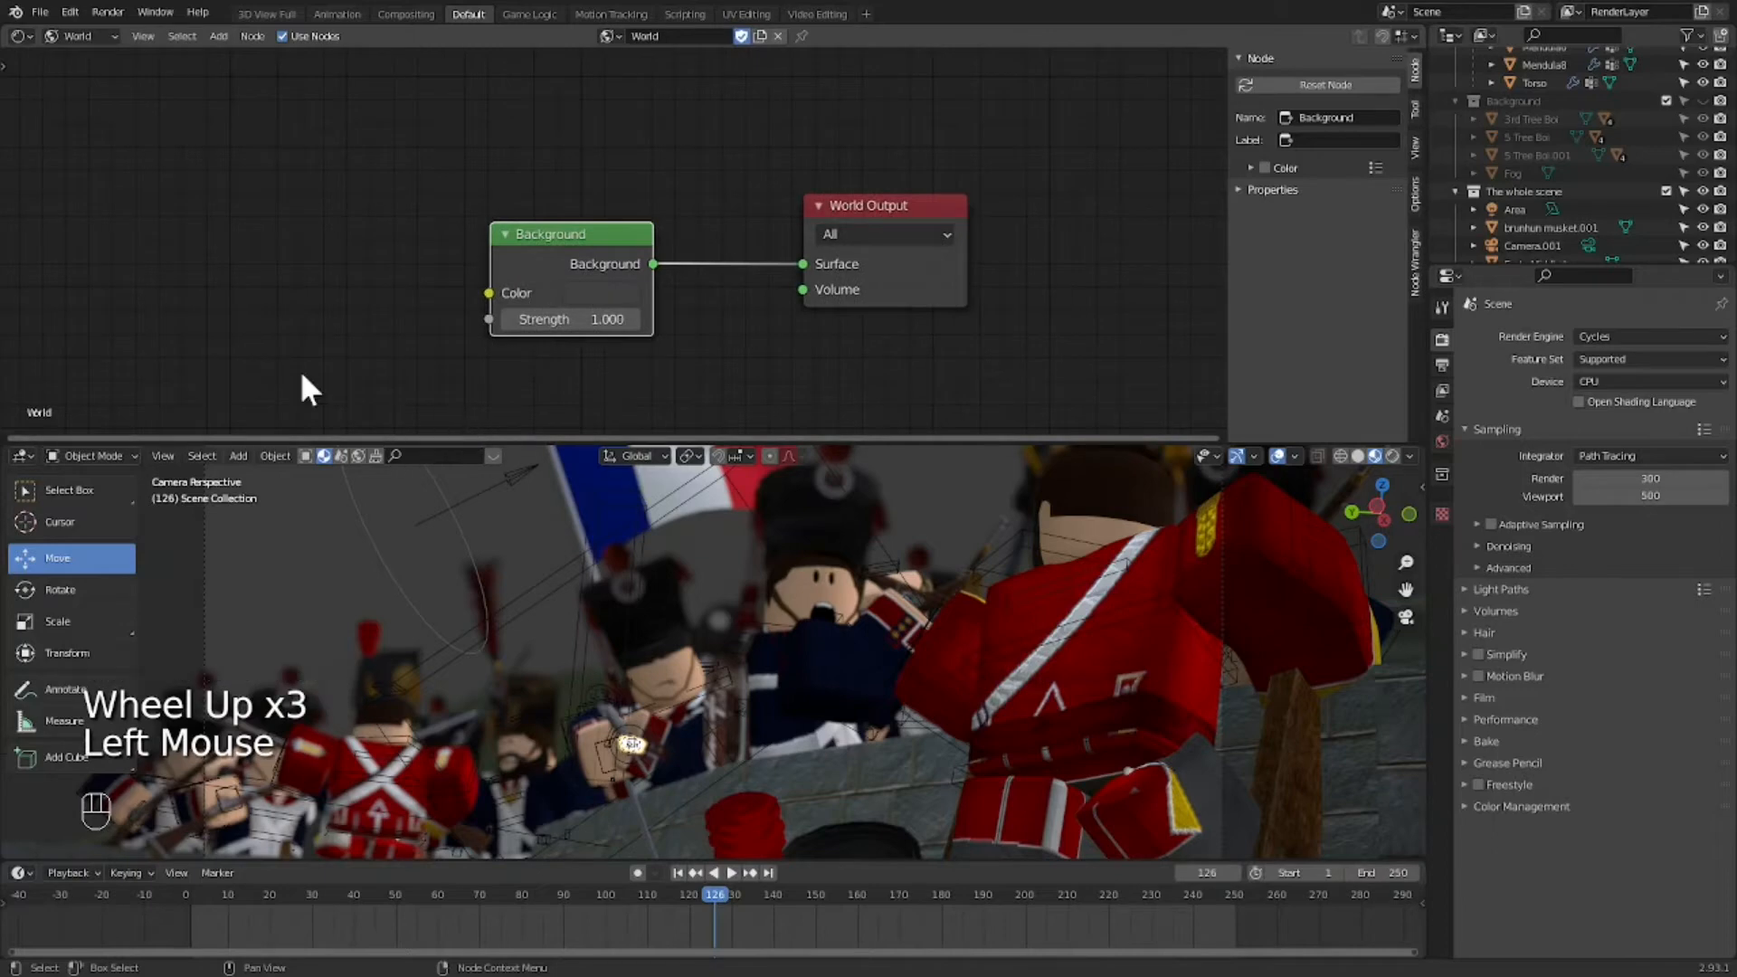
pyautogui.click(236, 273)
pyautogui.hotkey('shift', 'a')
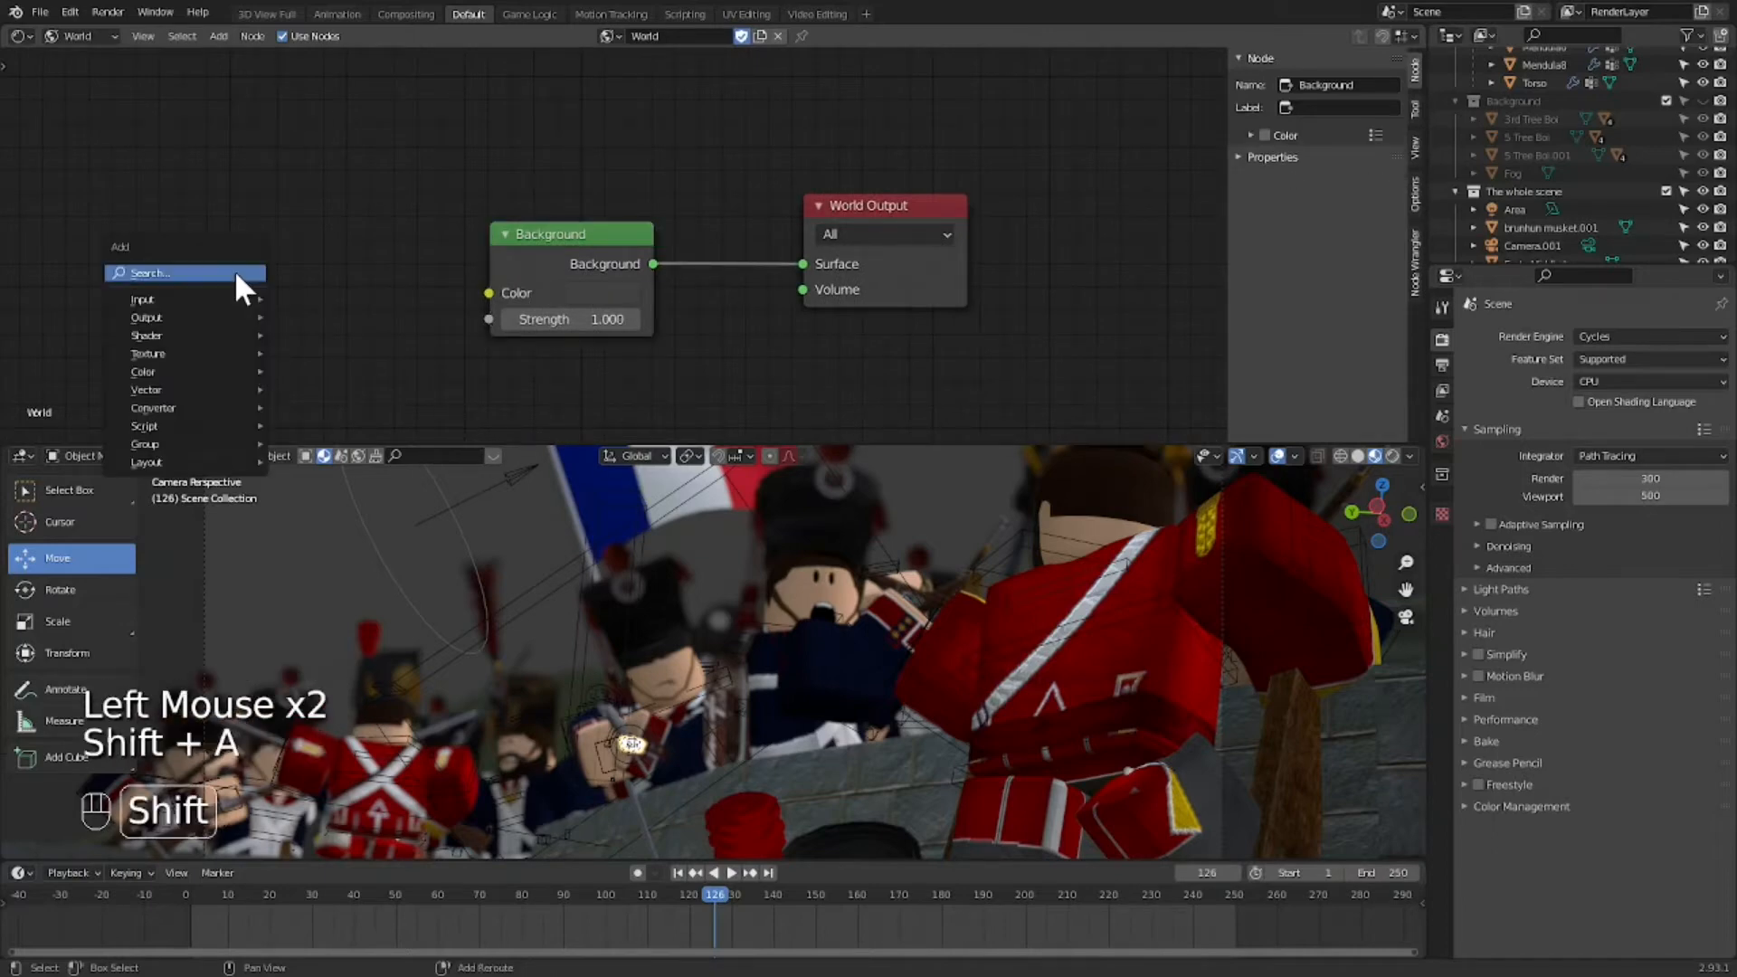
pyautogui.click(233, 273)
pyautogui.write('s')
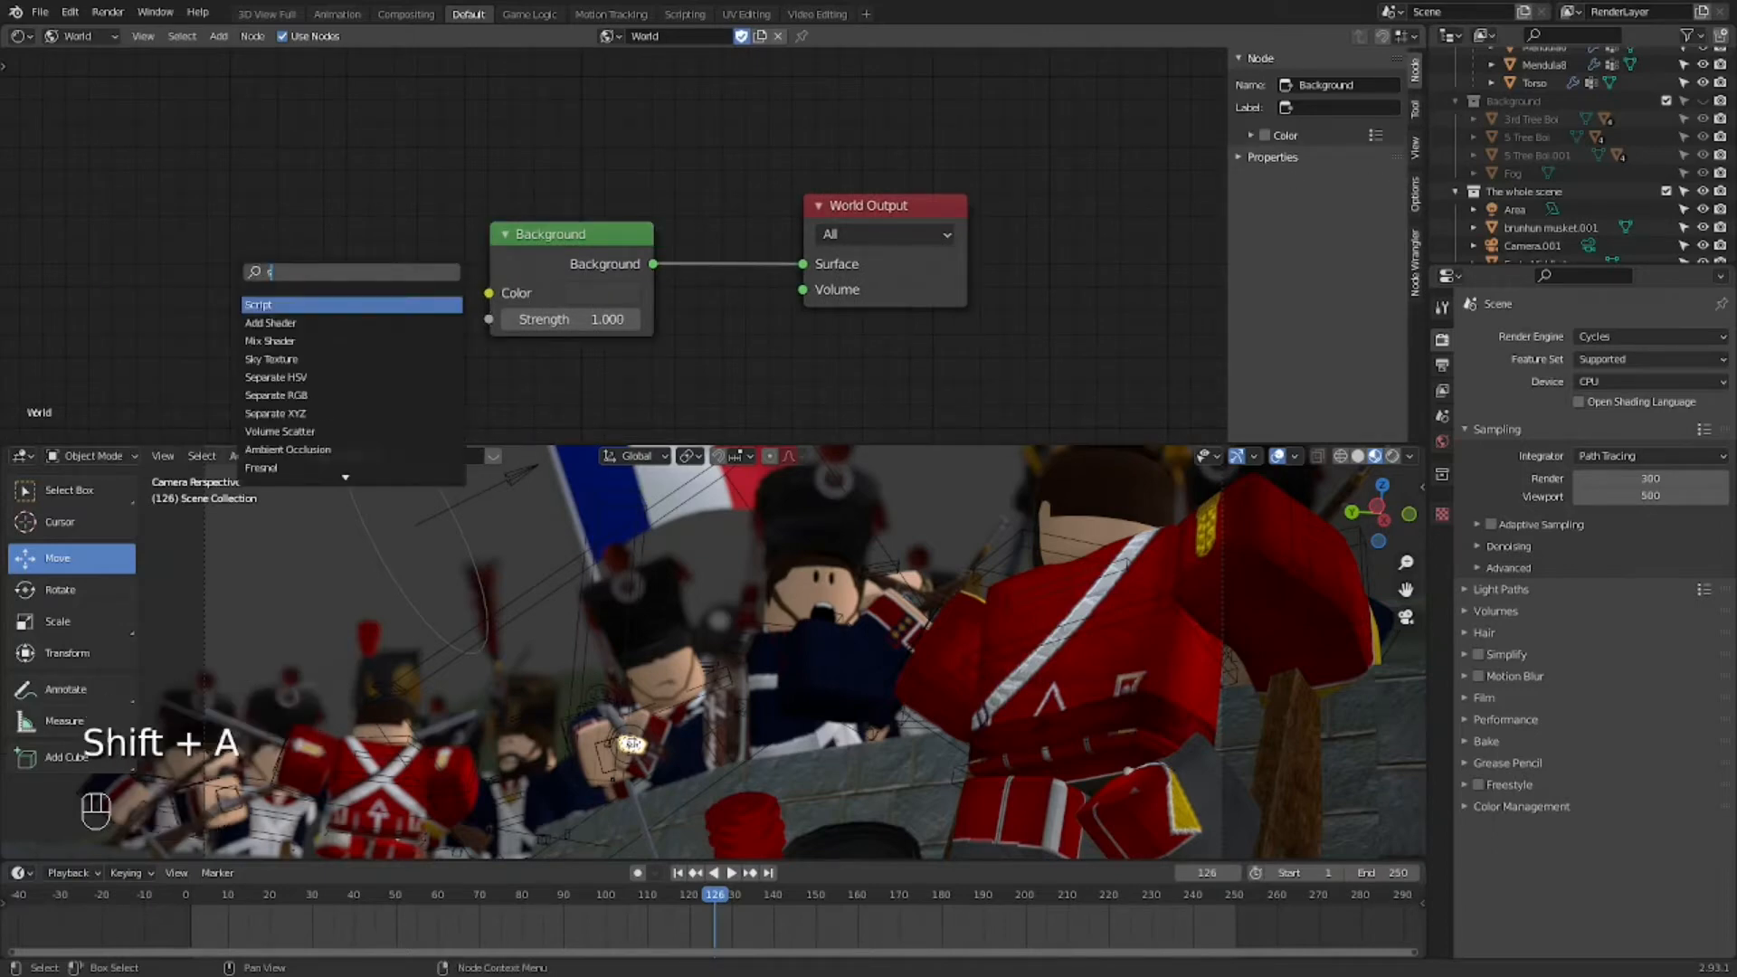
pyautogui.write('ky')
pyautogui.click(322, 300)
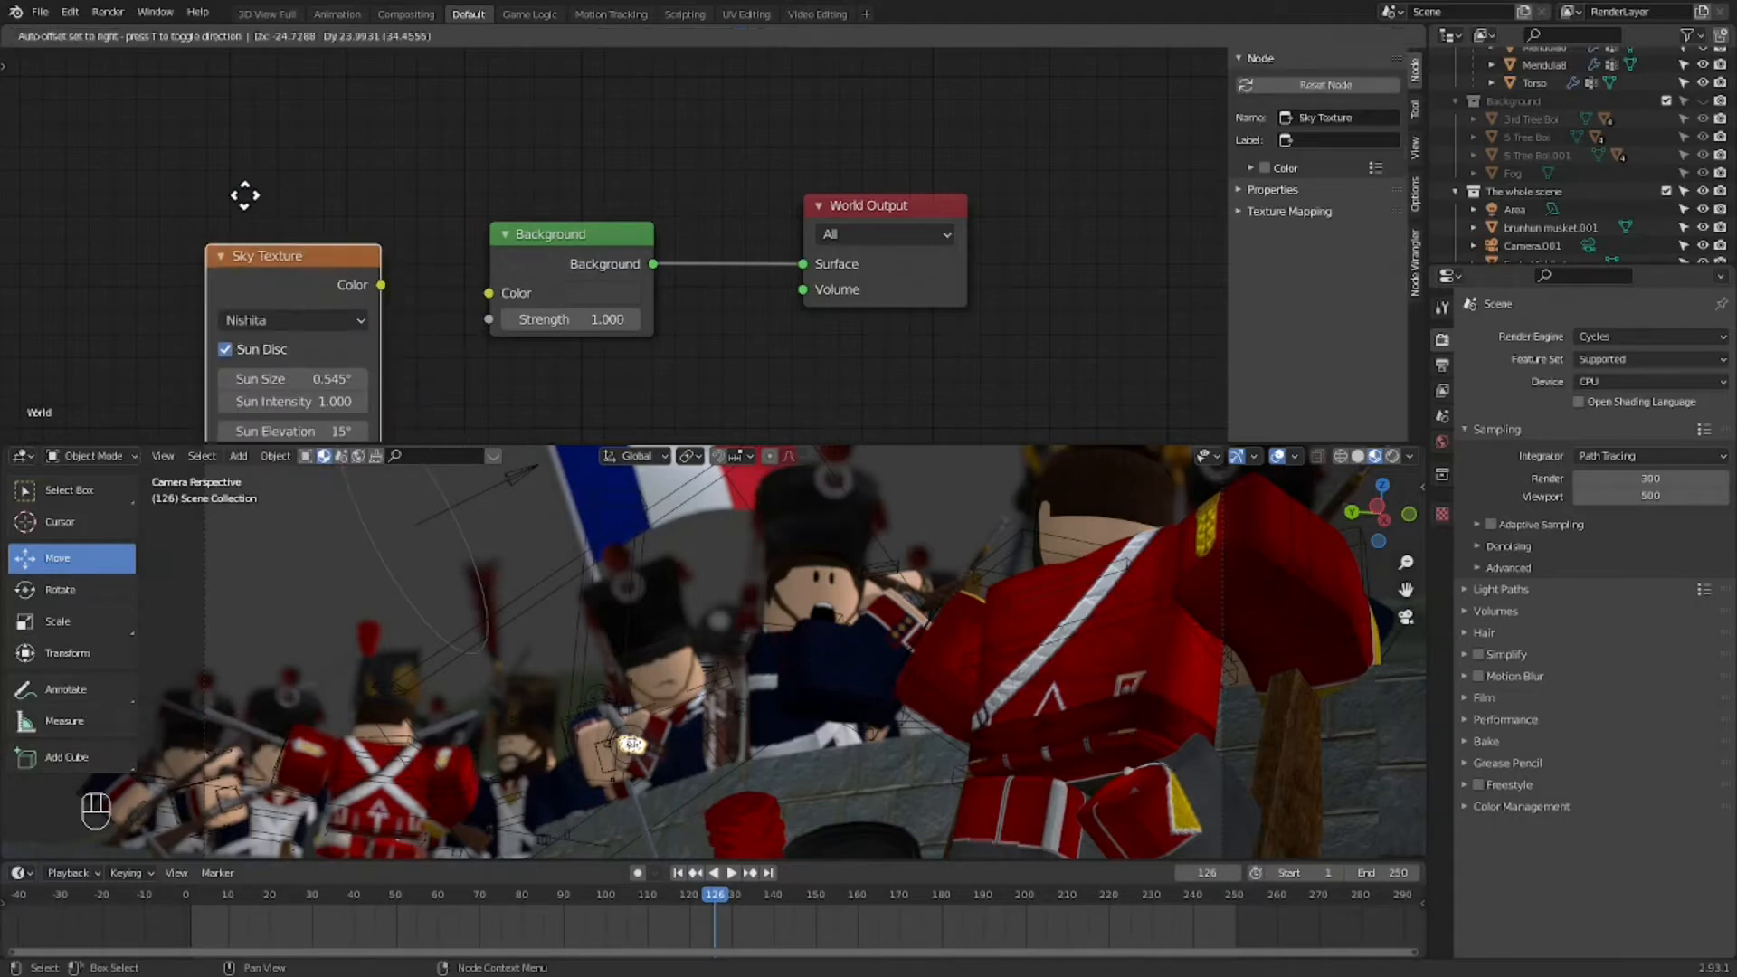
pyautogui.click(246, 194)
pyautogui.moveTo(330, 204); pyautogui.dragTo(491, 294)
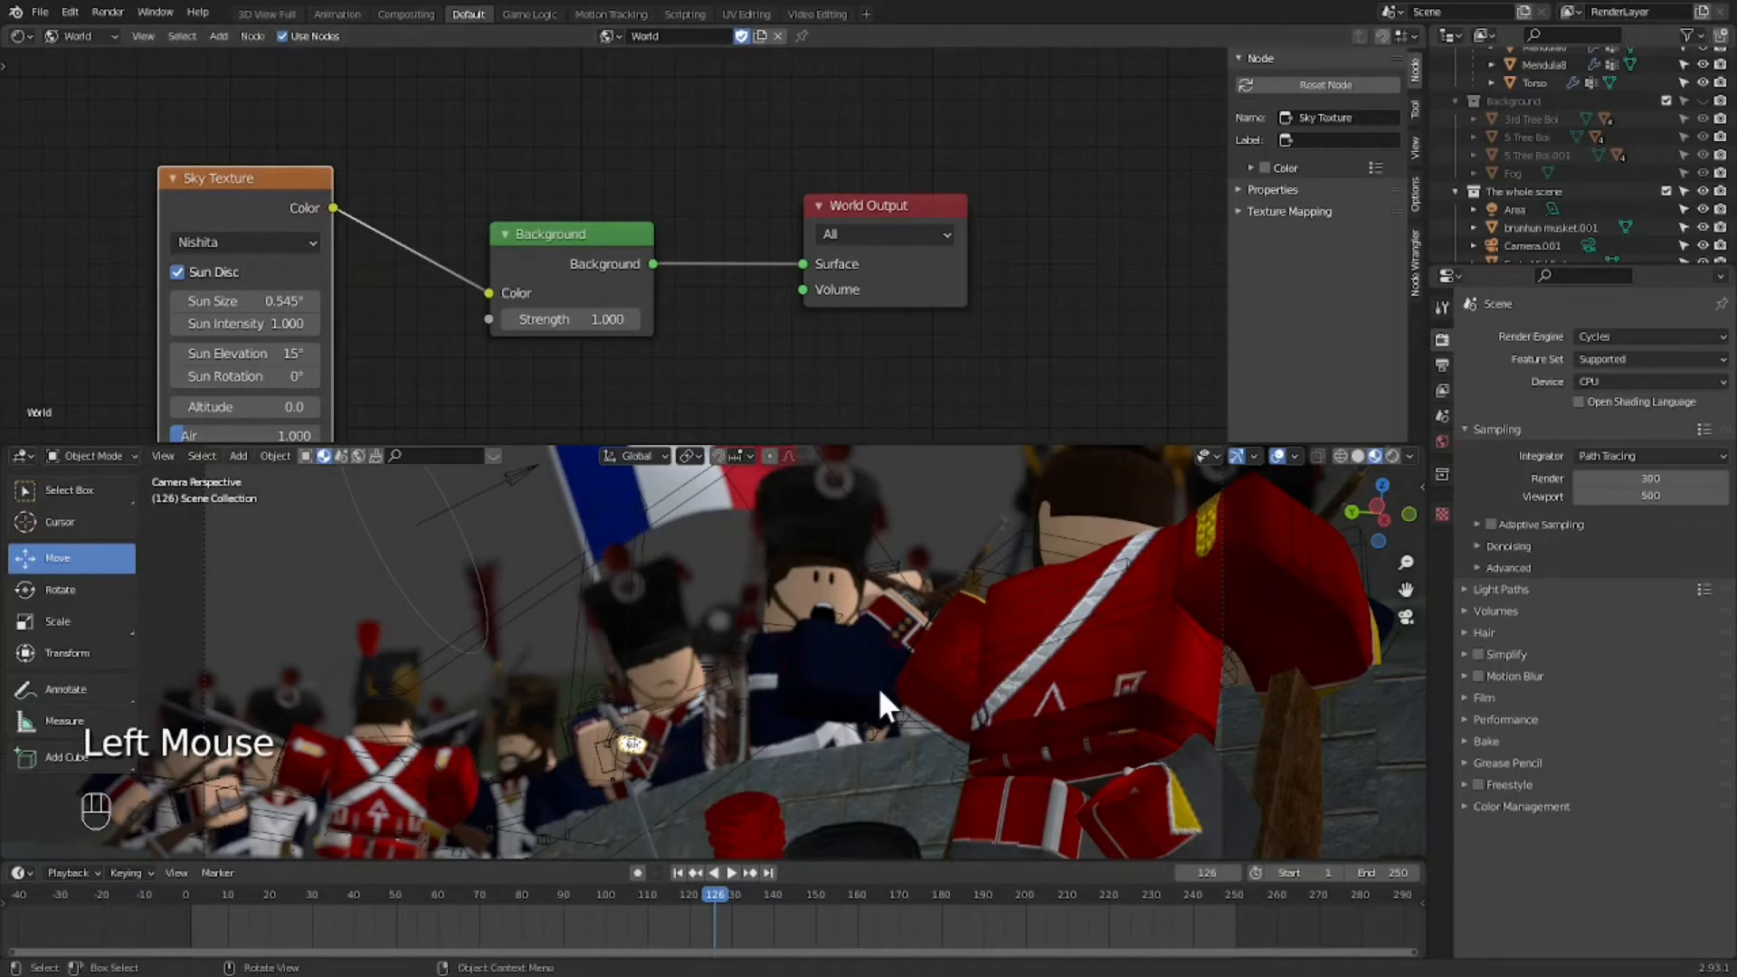
# Step: Preview the camera view in Rendered shading, and return to Material Preview
pyautogui.scroll(-2, 877, 686)
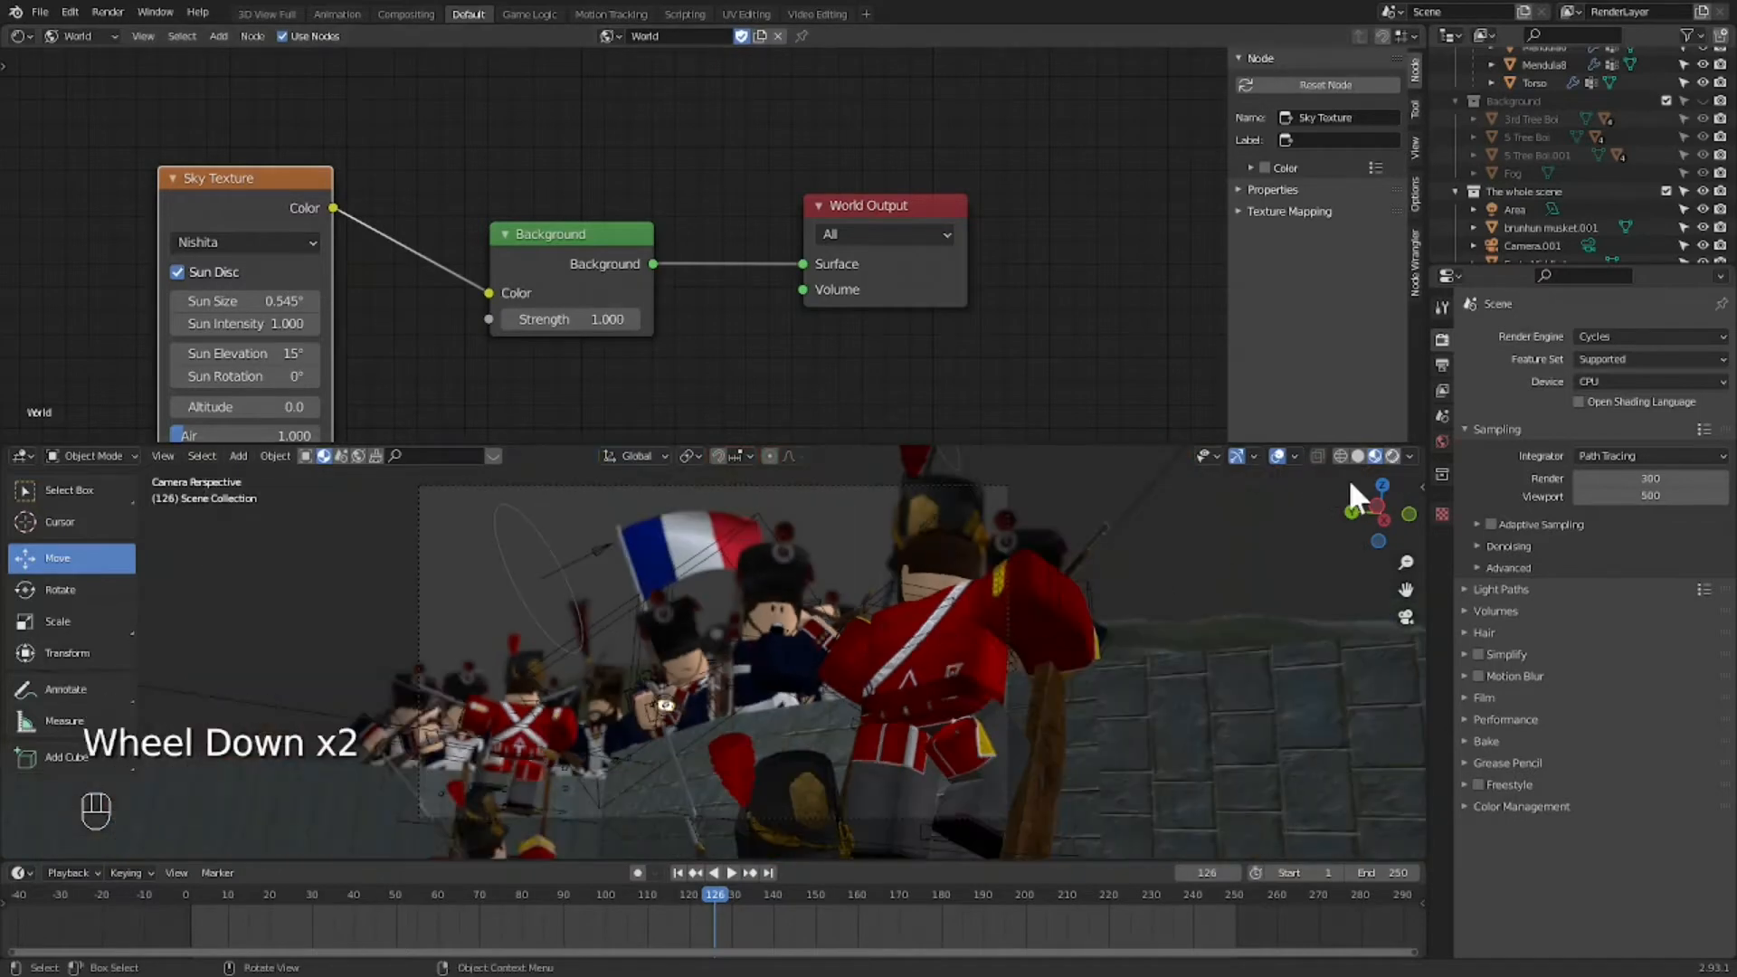
pyautogui.click(1389, 456)
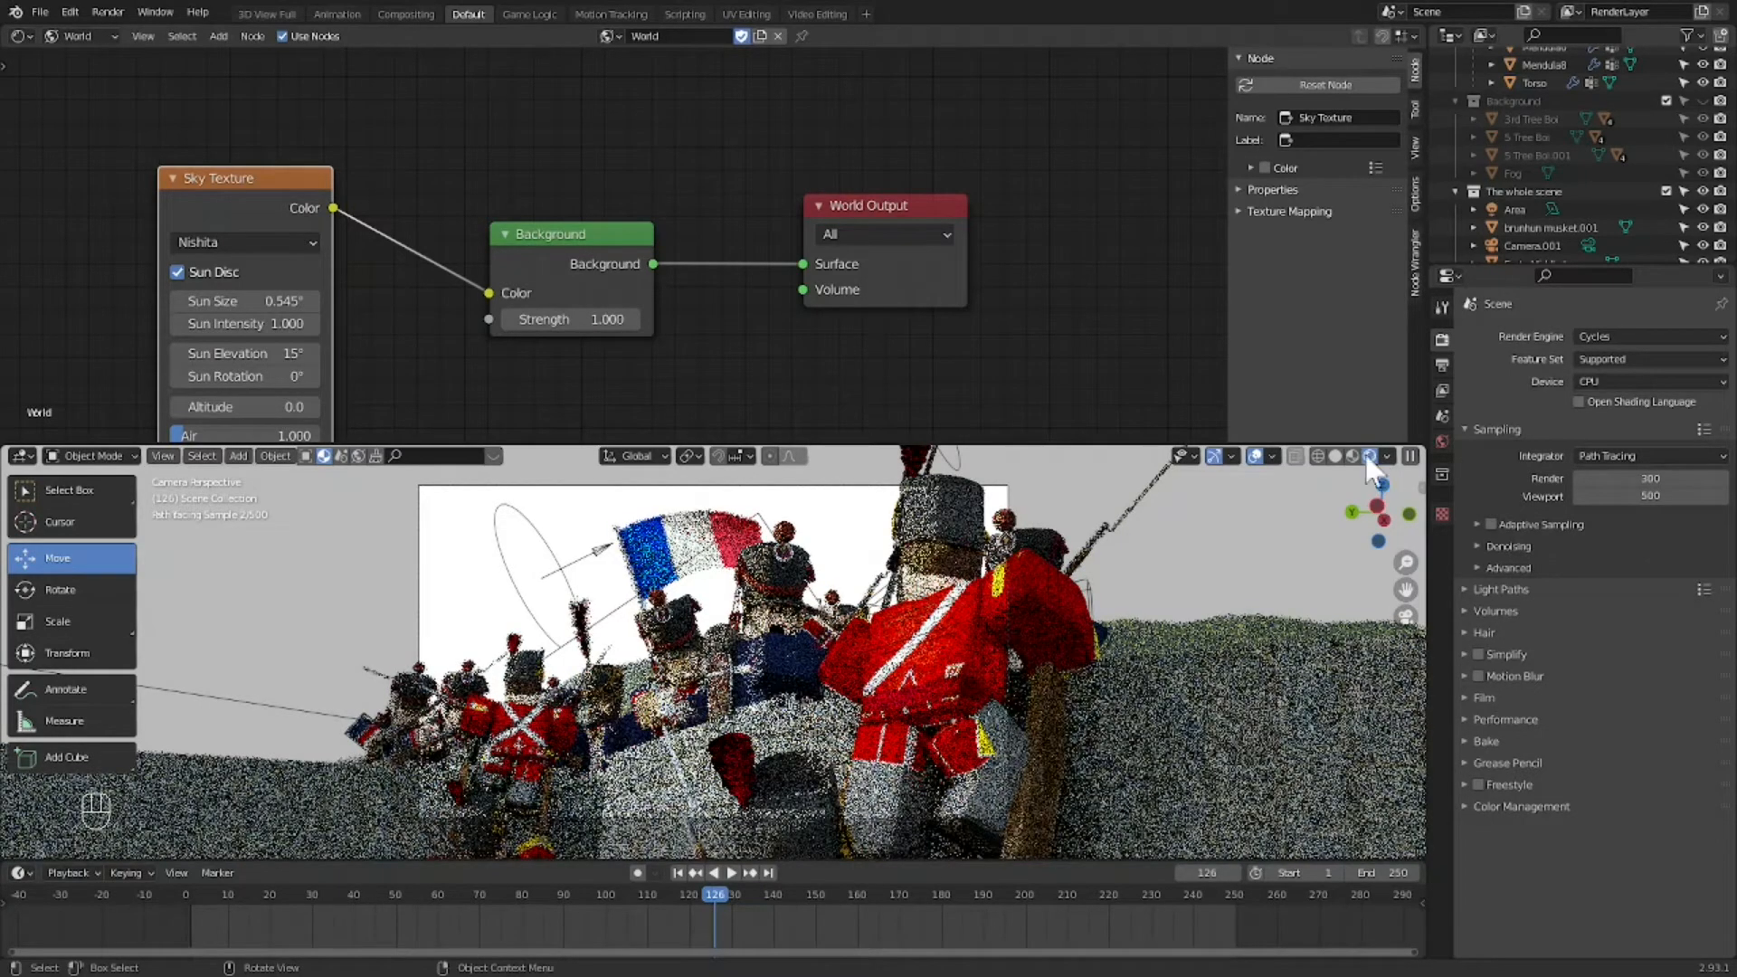
pyautogui.click(1351, 455)
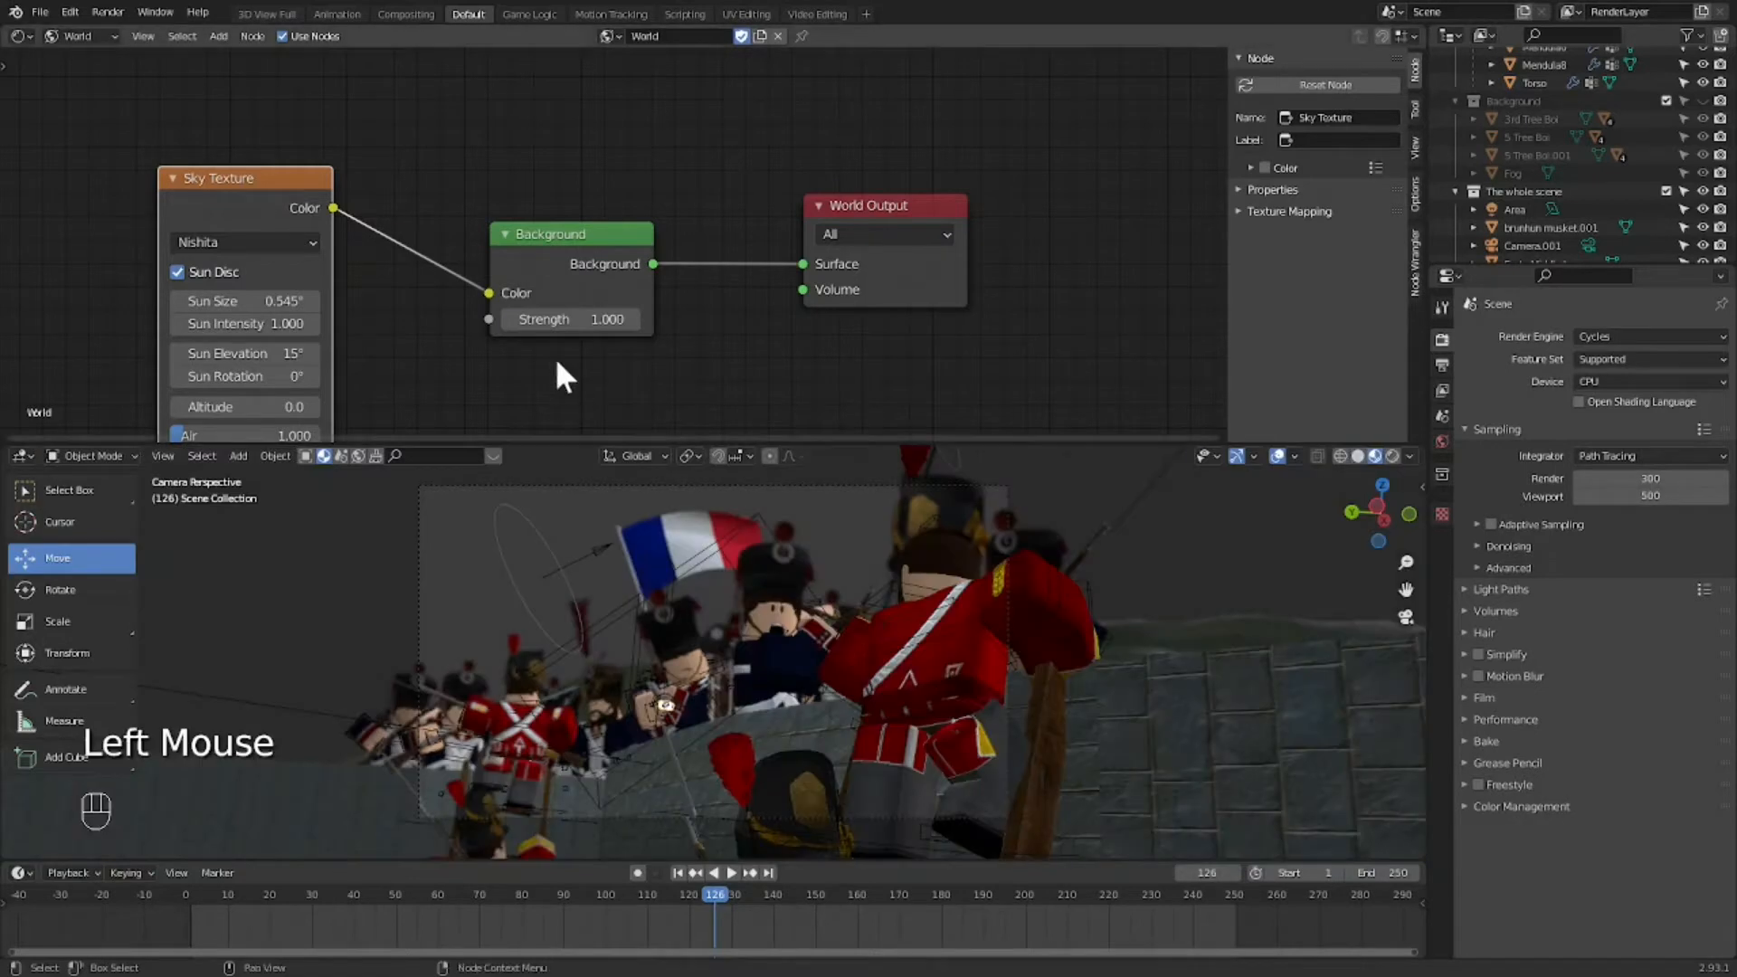
# Step: Set the World Background node's Strength to 0.1
pyautogui.doubleClick(570, 319)
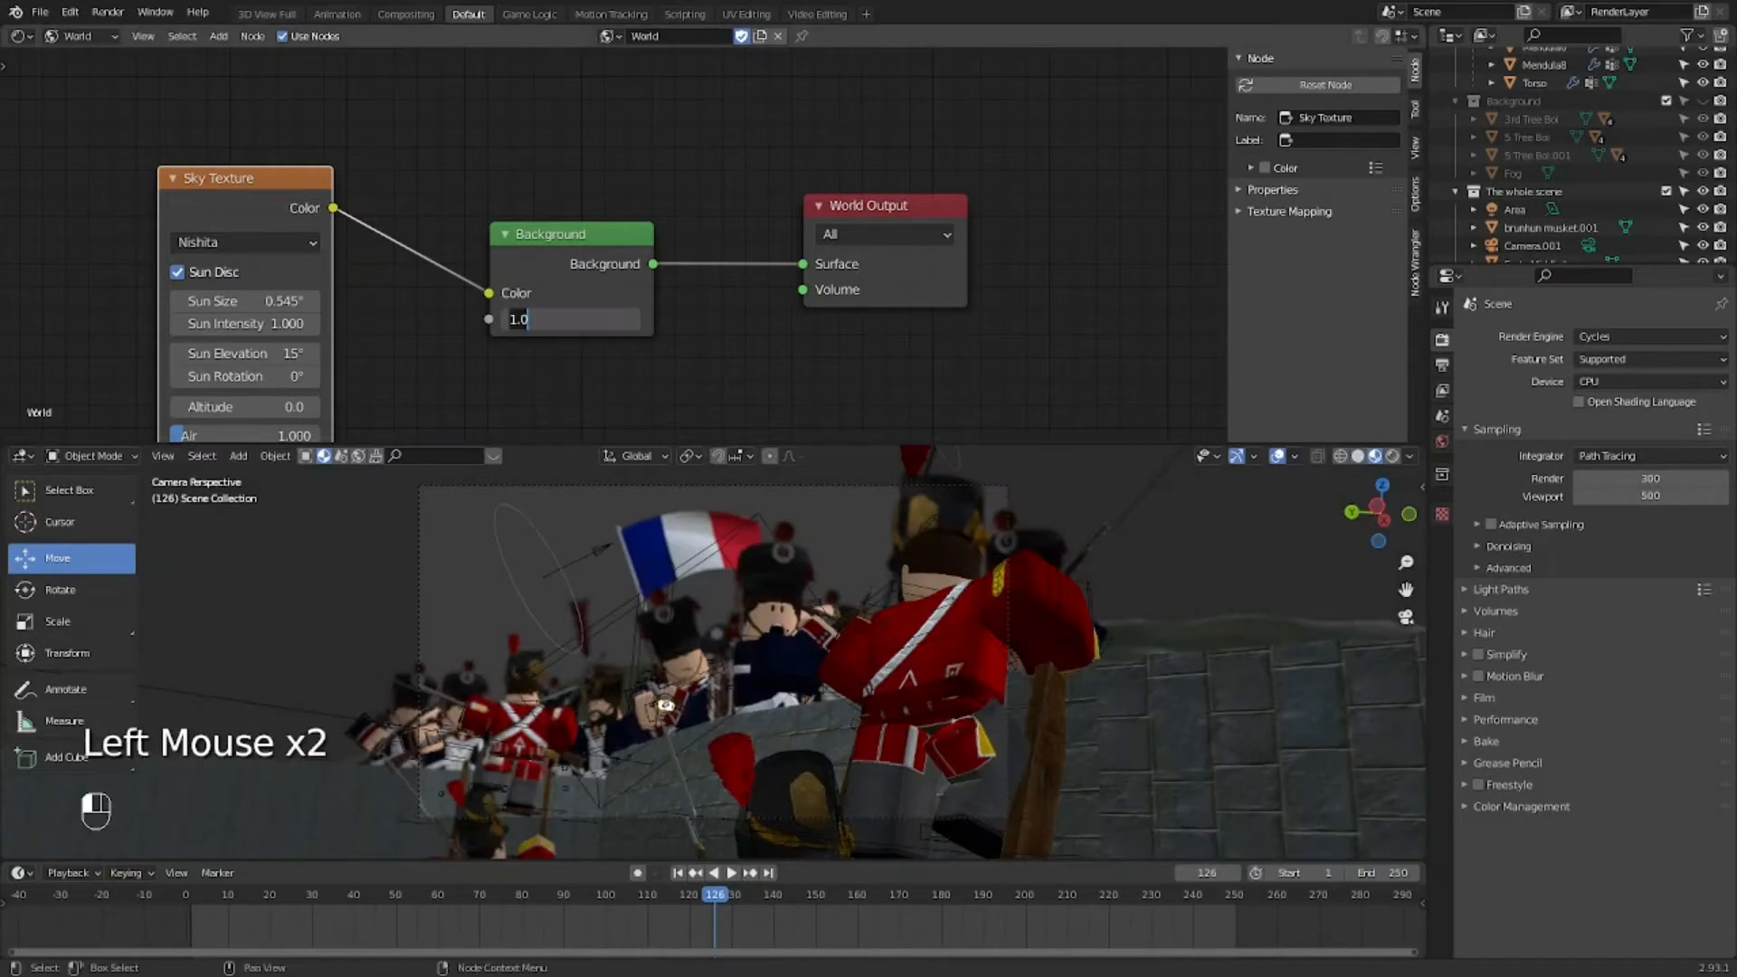
pyautogui.write('0.1')
pyautogui.press('Return')
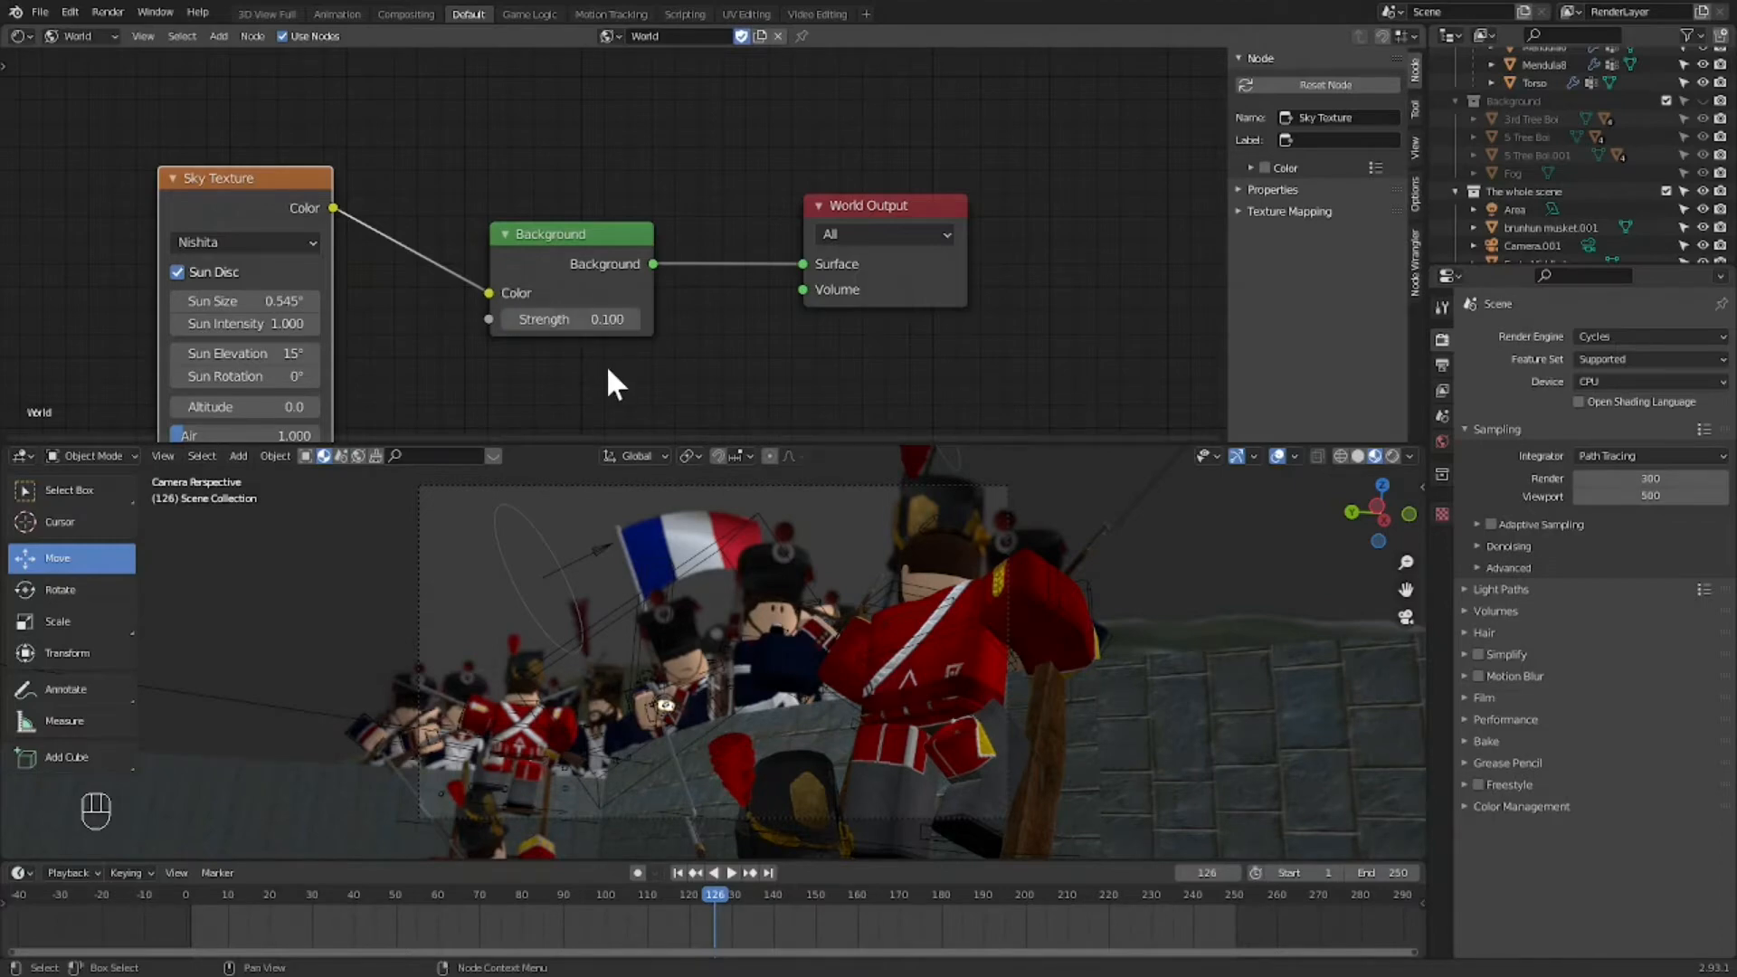
# Step: Hide the "The whole scene" collection and switch the 3D viewport to Rendered shading
pyautogui.click(1702, 190)
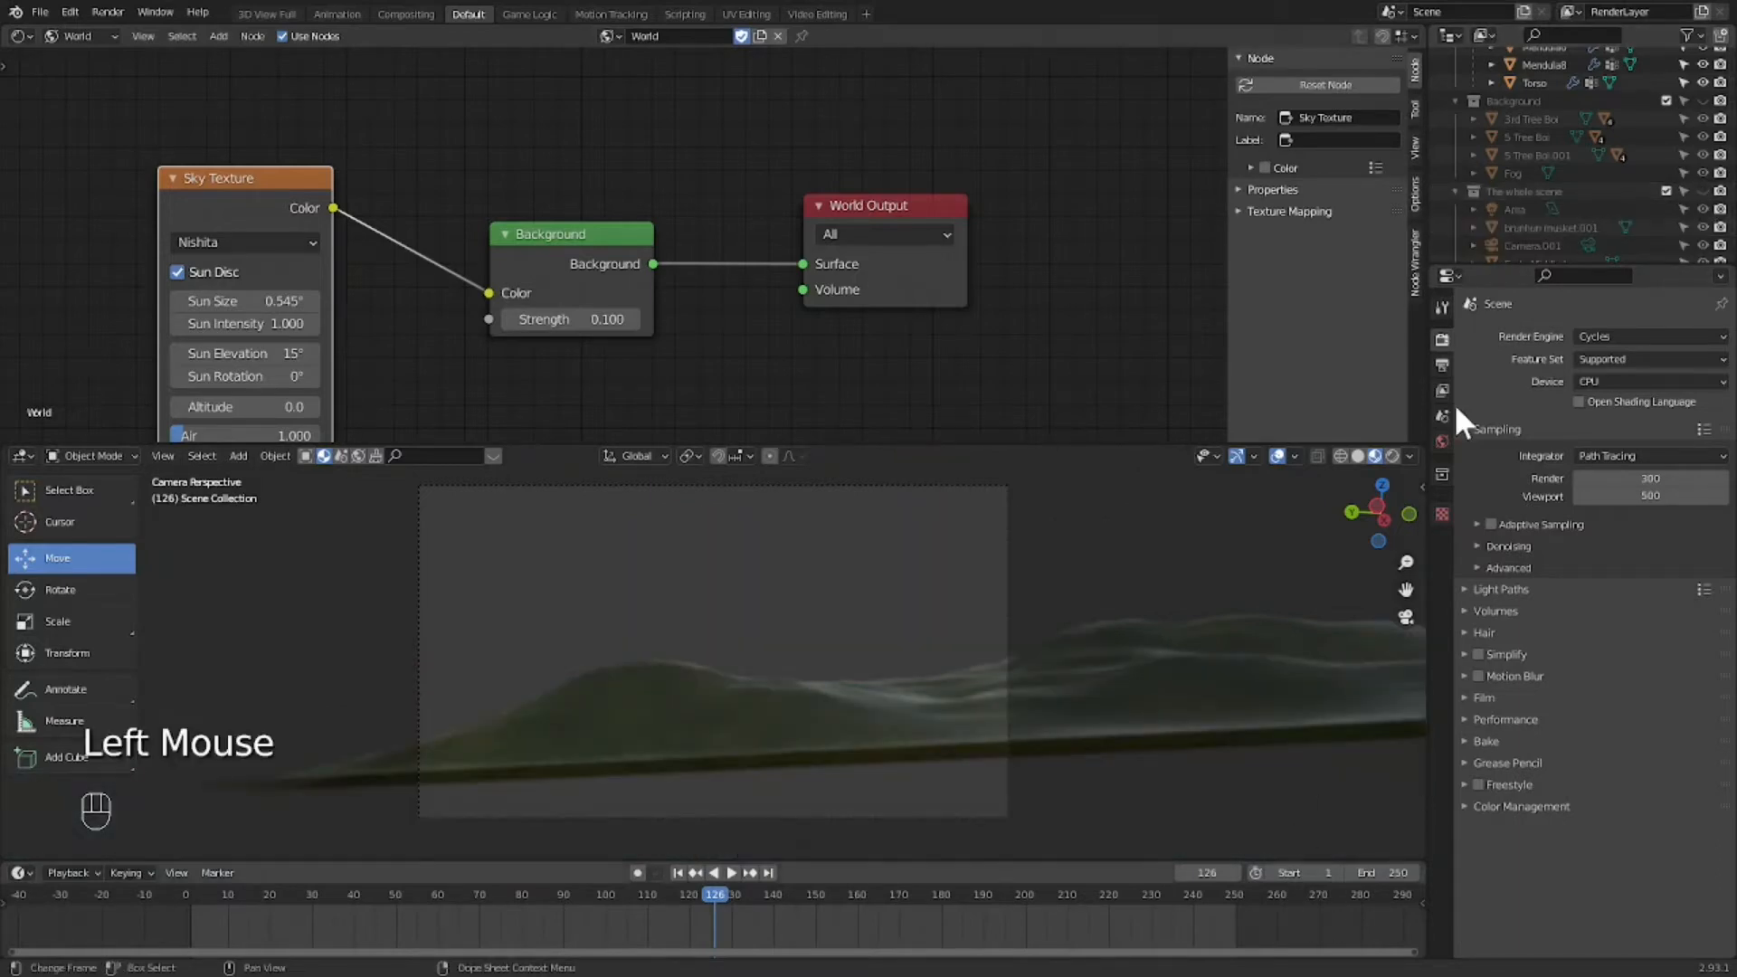
pyautogui.doubleClick(1391, 453)
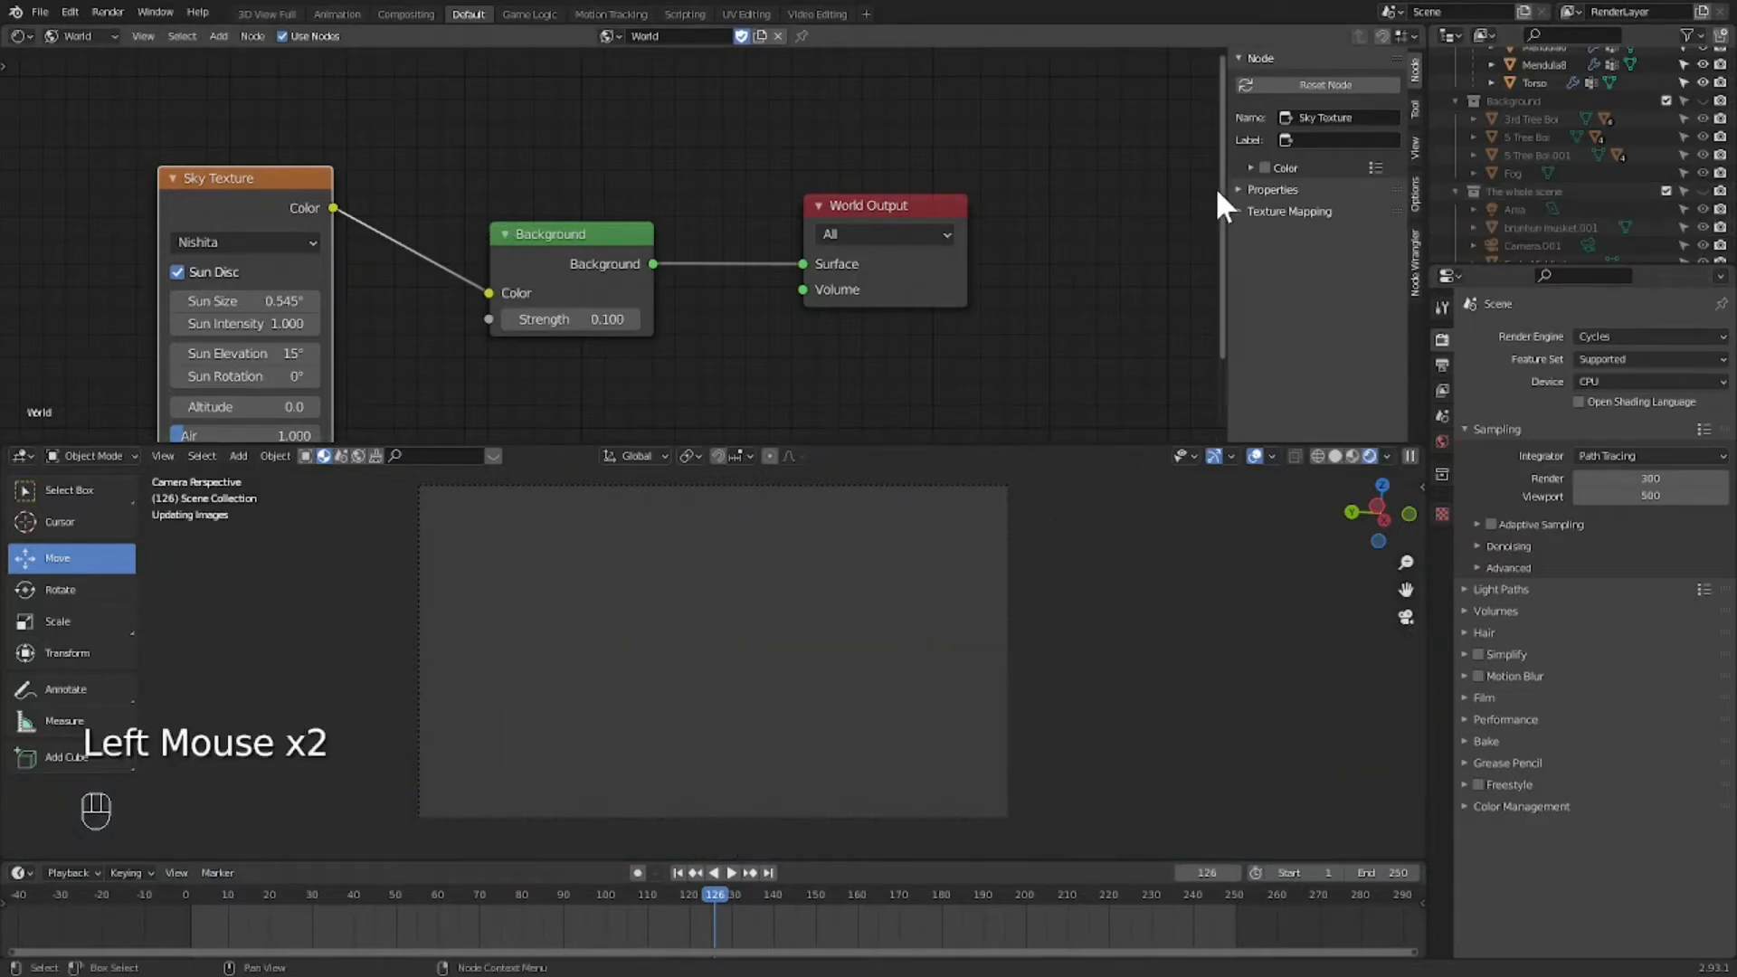
# Step: Set the Sun Size of the Sky Texture node to 2°
pyautogui.moveTo(1220, 183); pyautogui.dragTo(1208, 230)
pyautogui.moveTo(856, 438); pyautogui.dragTo(541, 441)
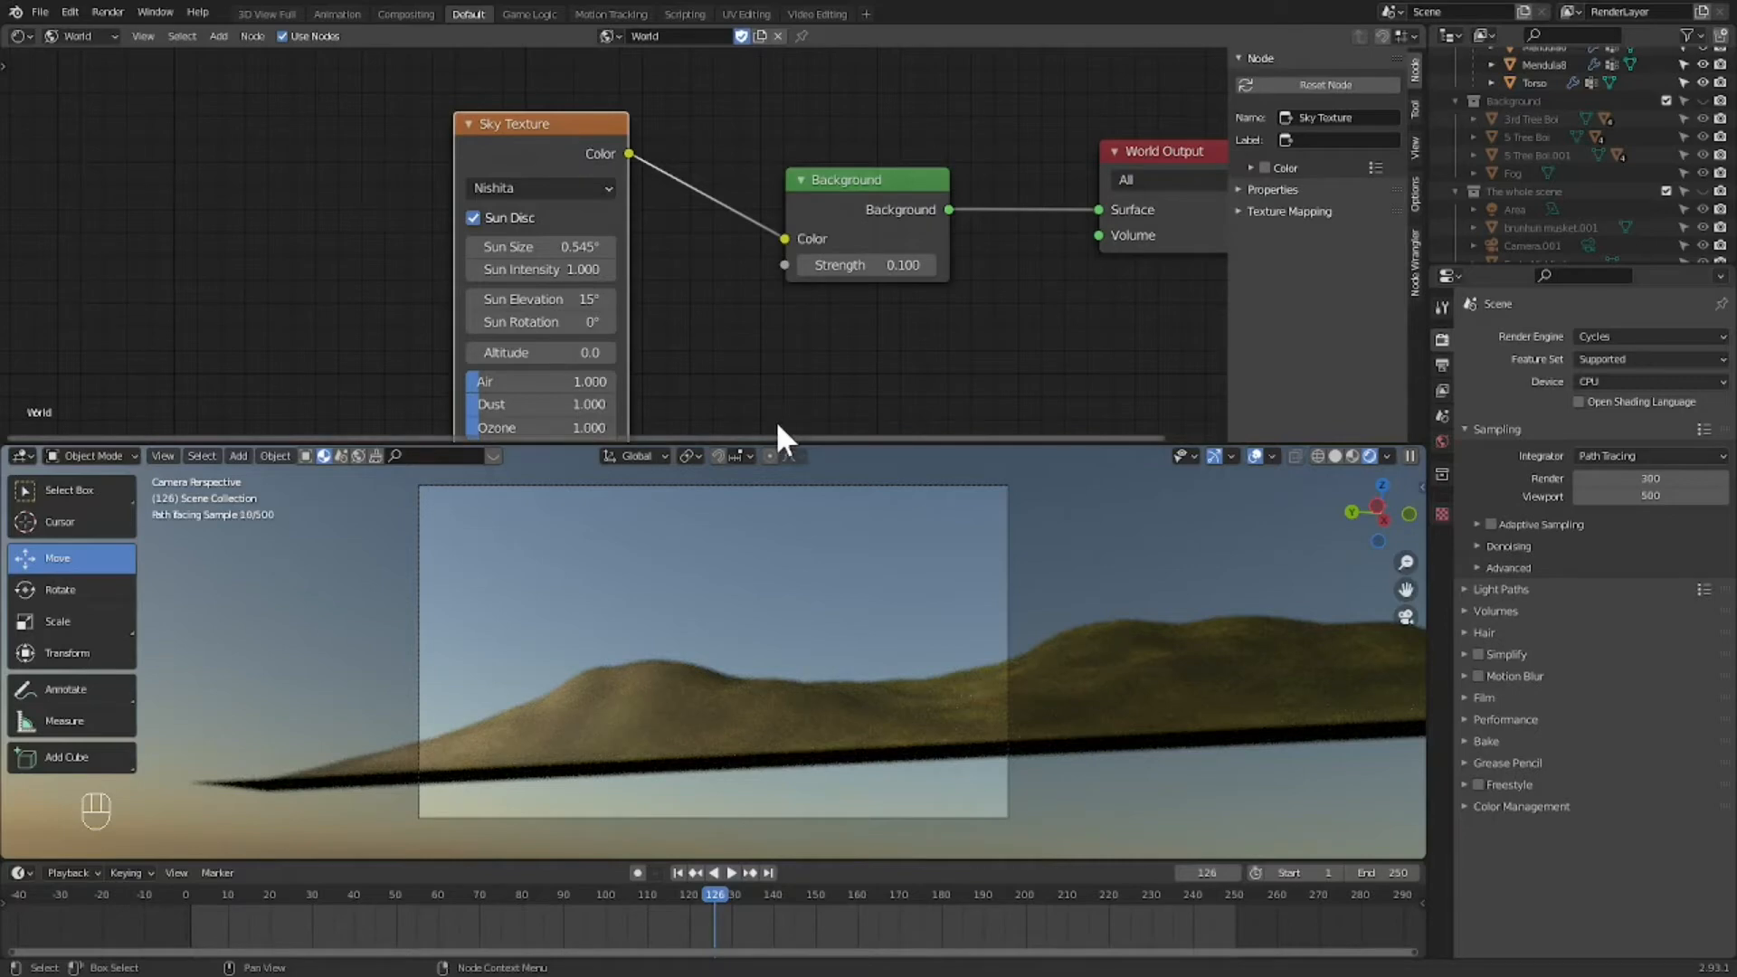
pyautogui.moveTo(783, 437); pyautogui.dragTo(706, 442)
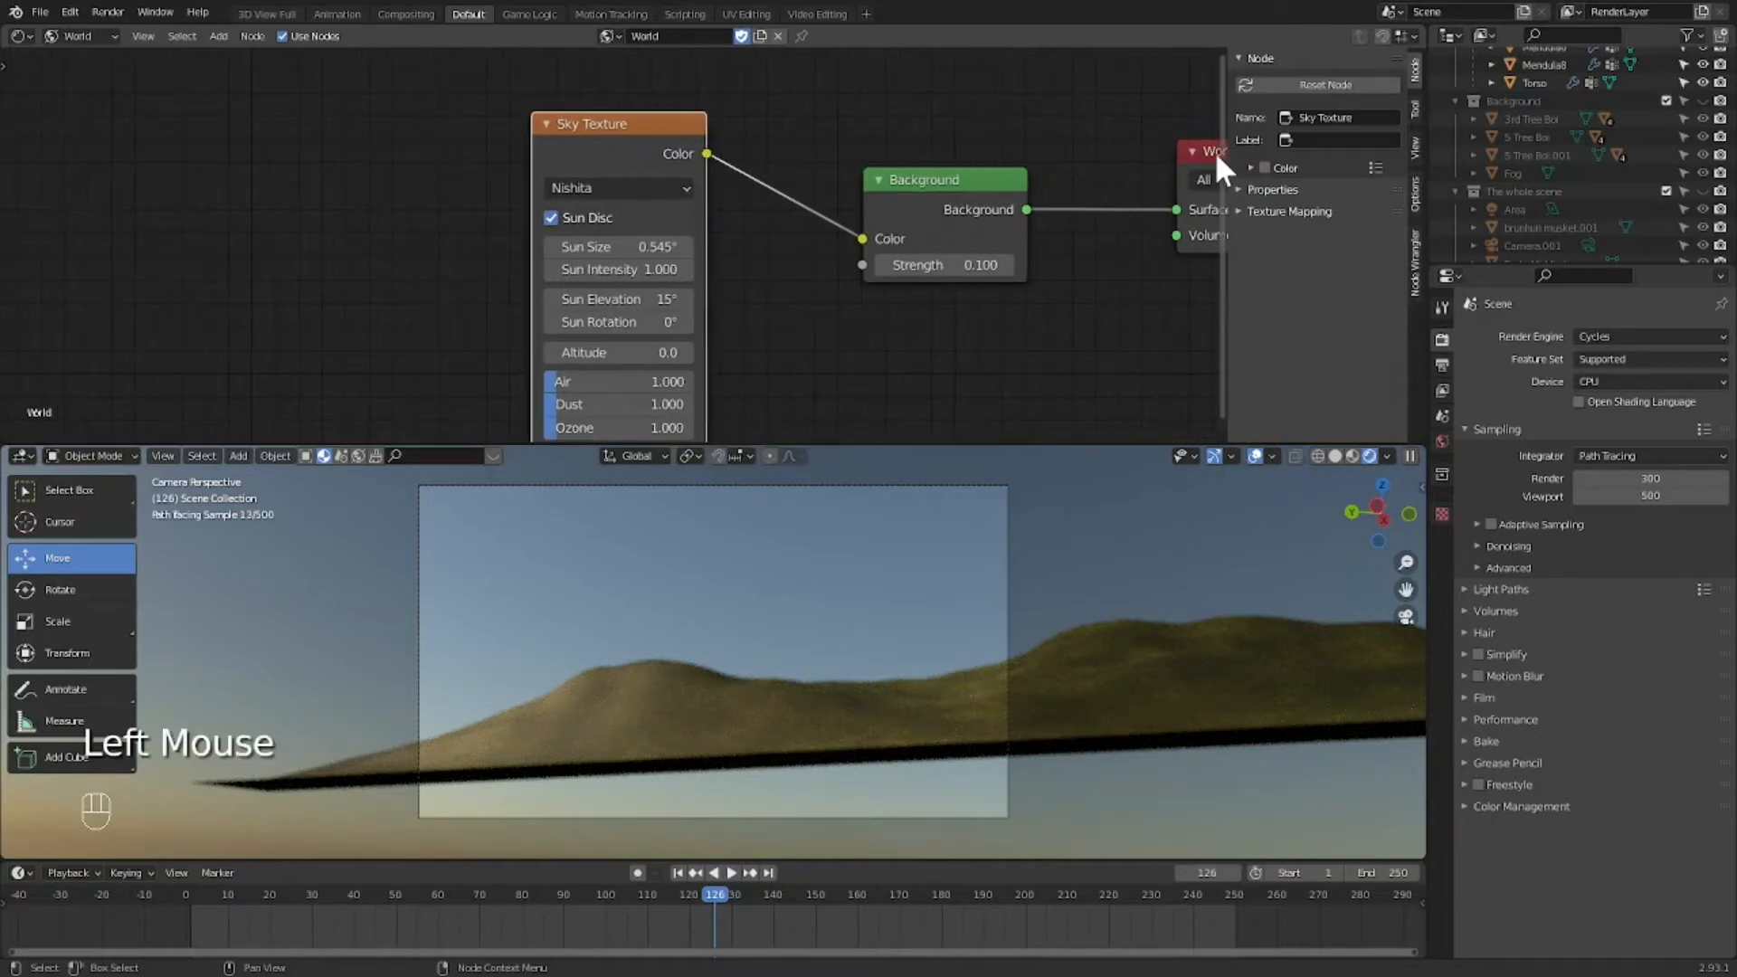
pyautogui.moveTo(1221, 147); pyautogui.dragTo(1219, 187)
pyautogui.scroll(-2, 687, 639)
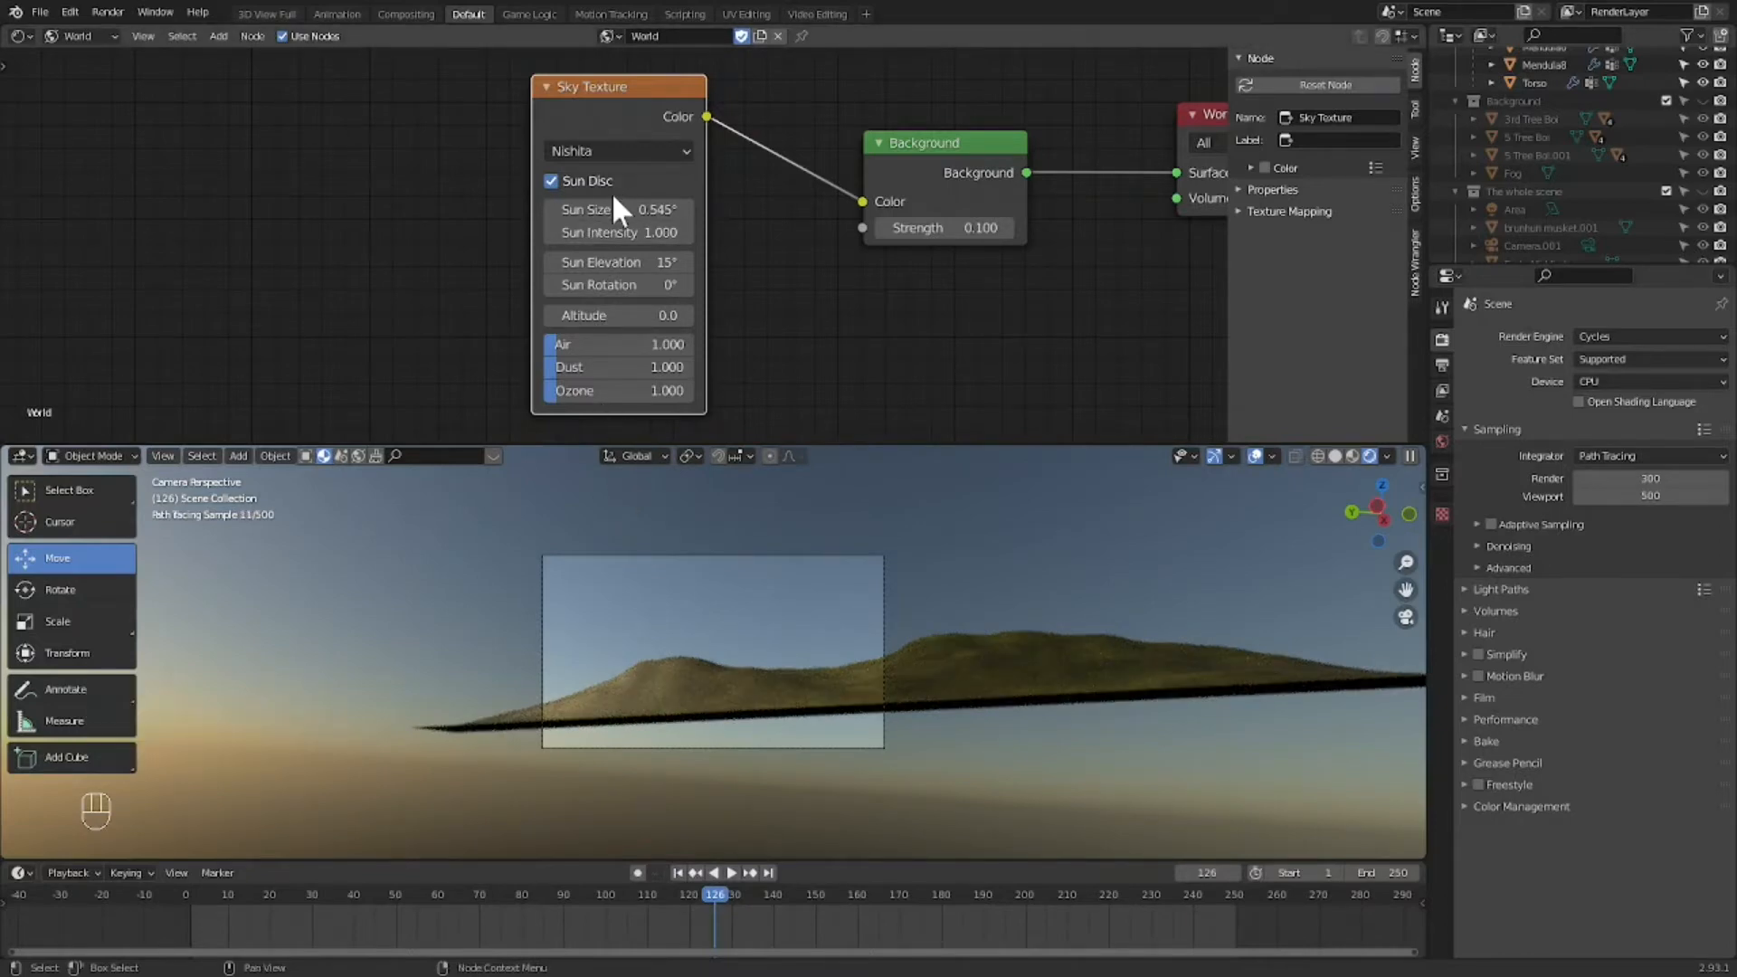
pyautogui.scroll(-2, 442, 319)
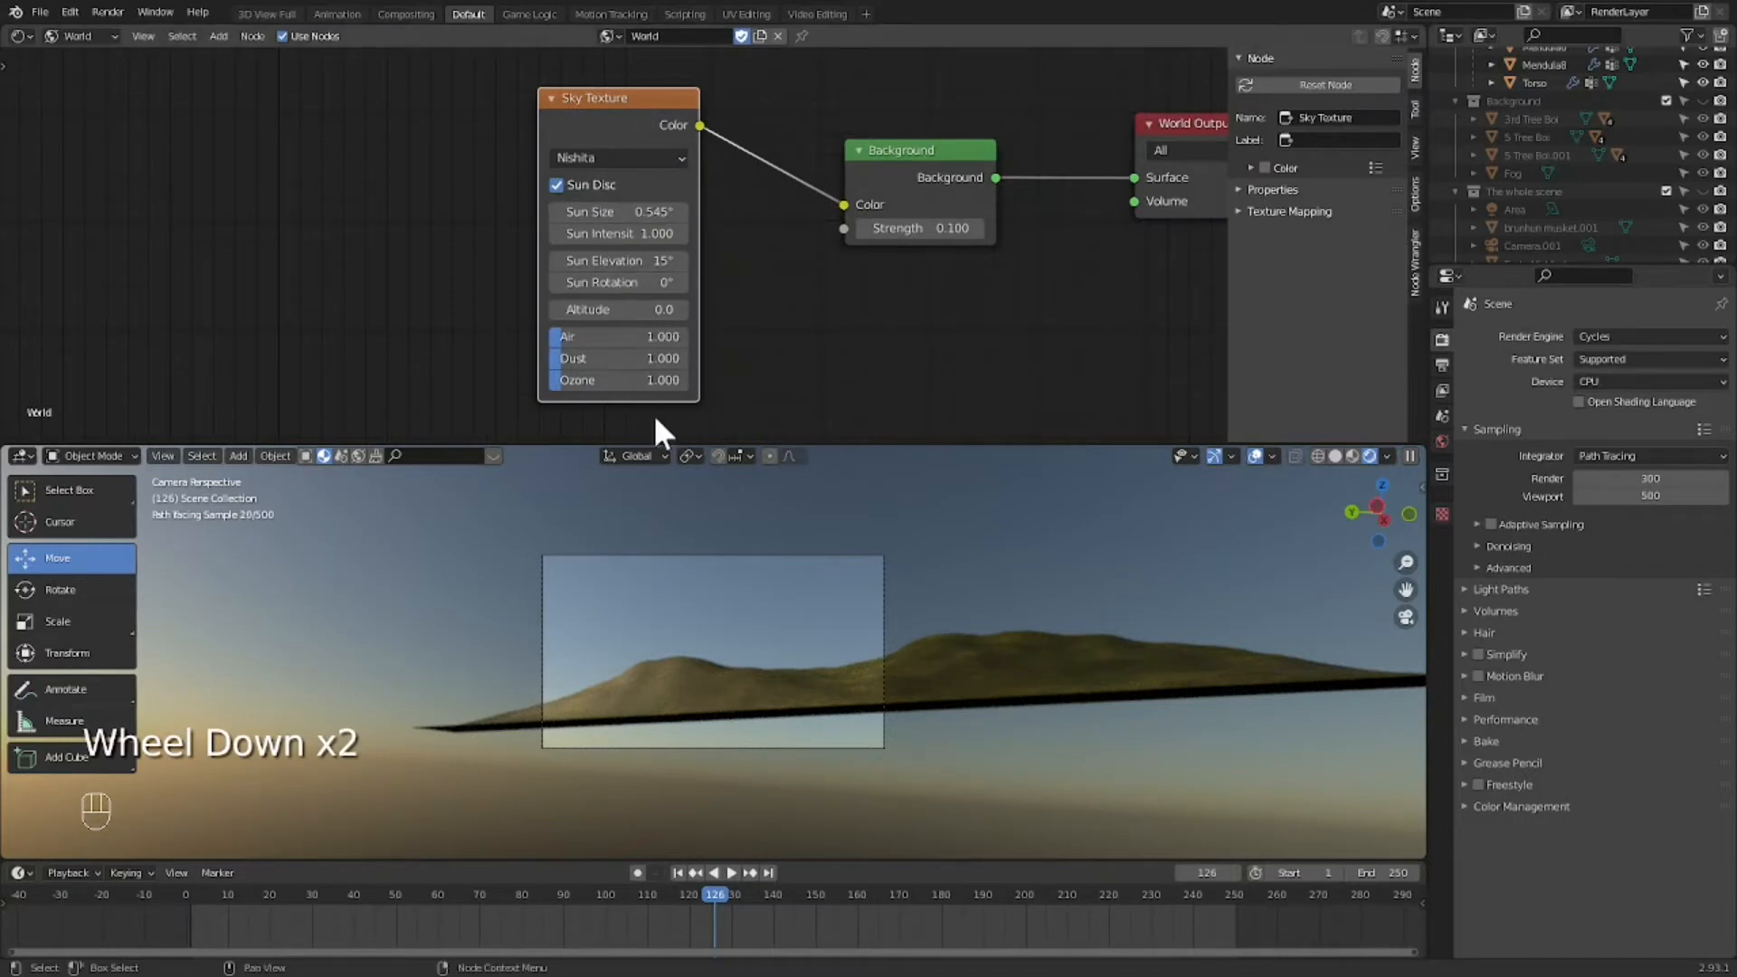
pyautogui.scroll(3, 729, 679)
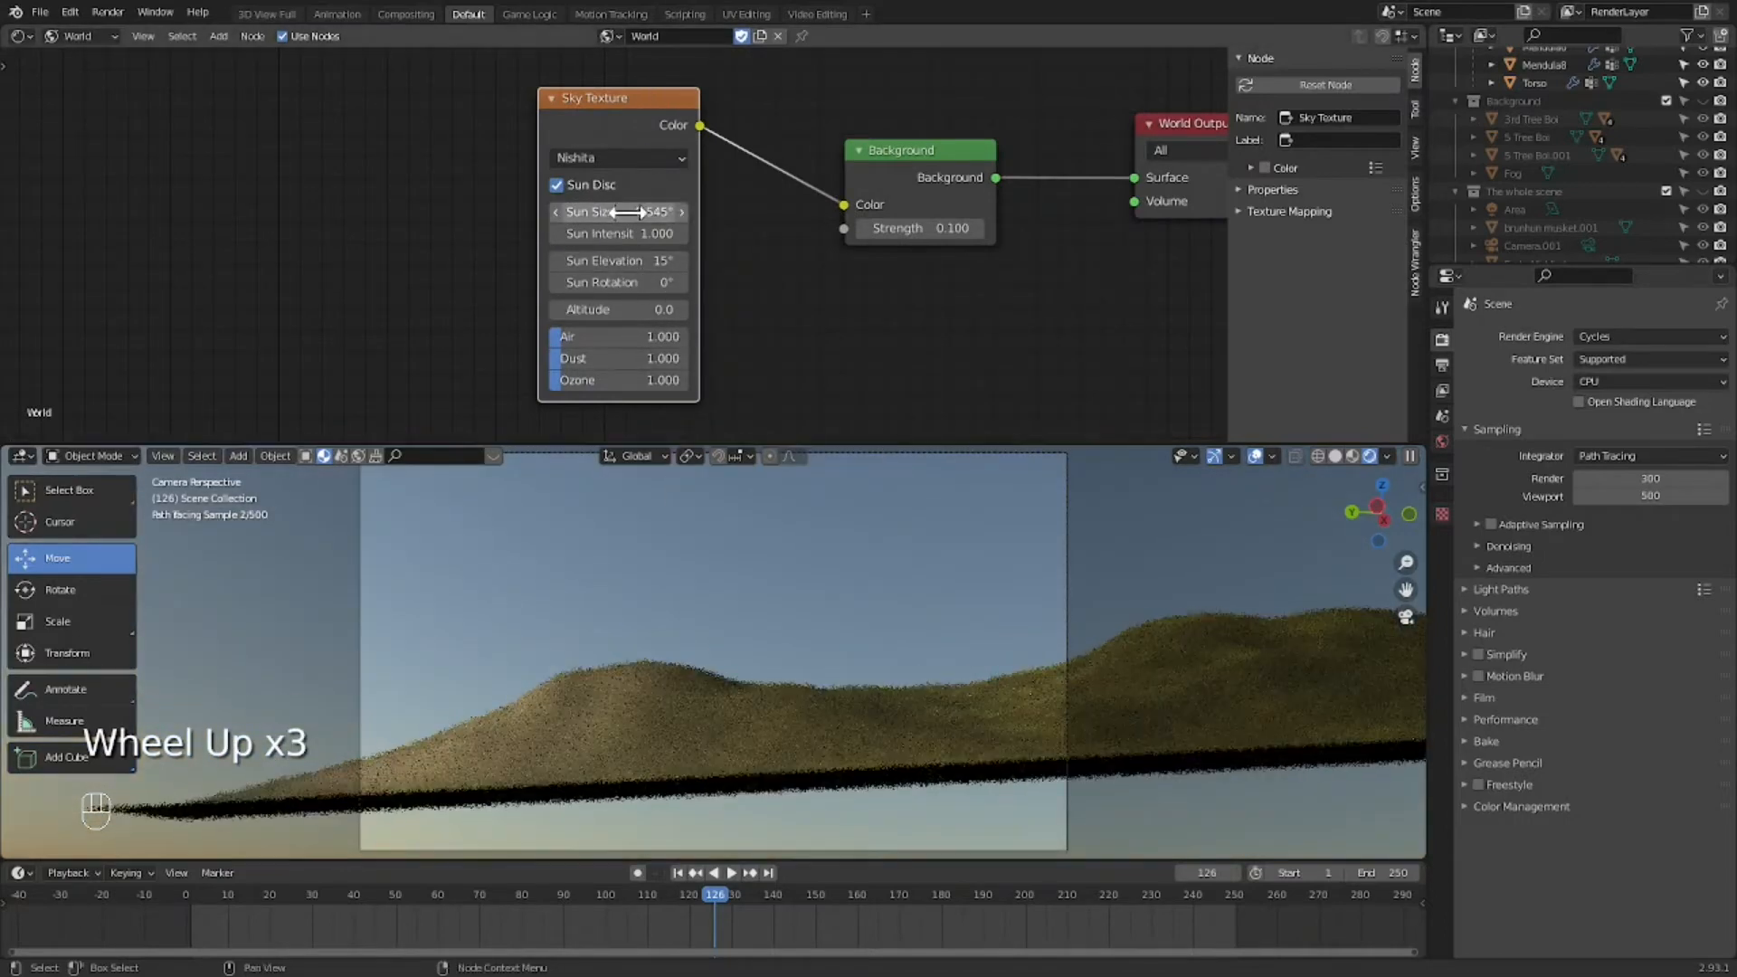
pyautogui.click(623, 211)
pyautogui.write('2')
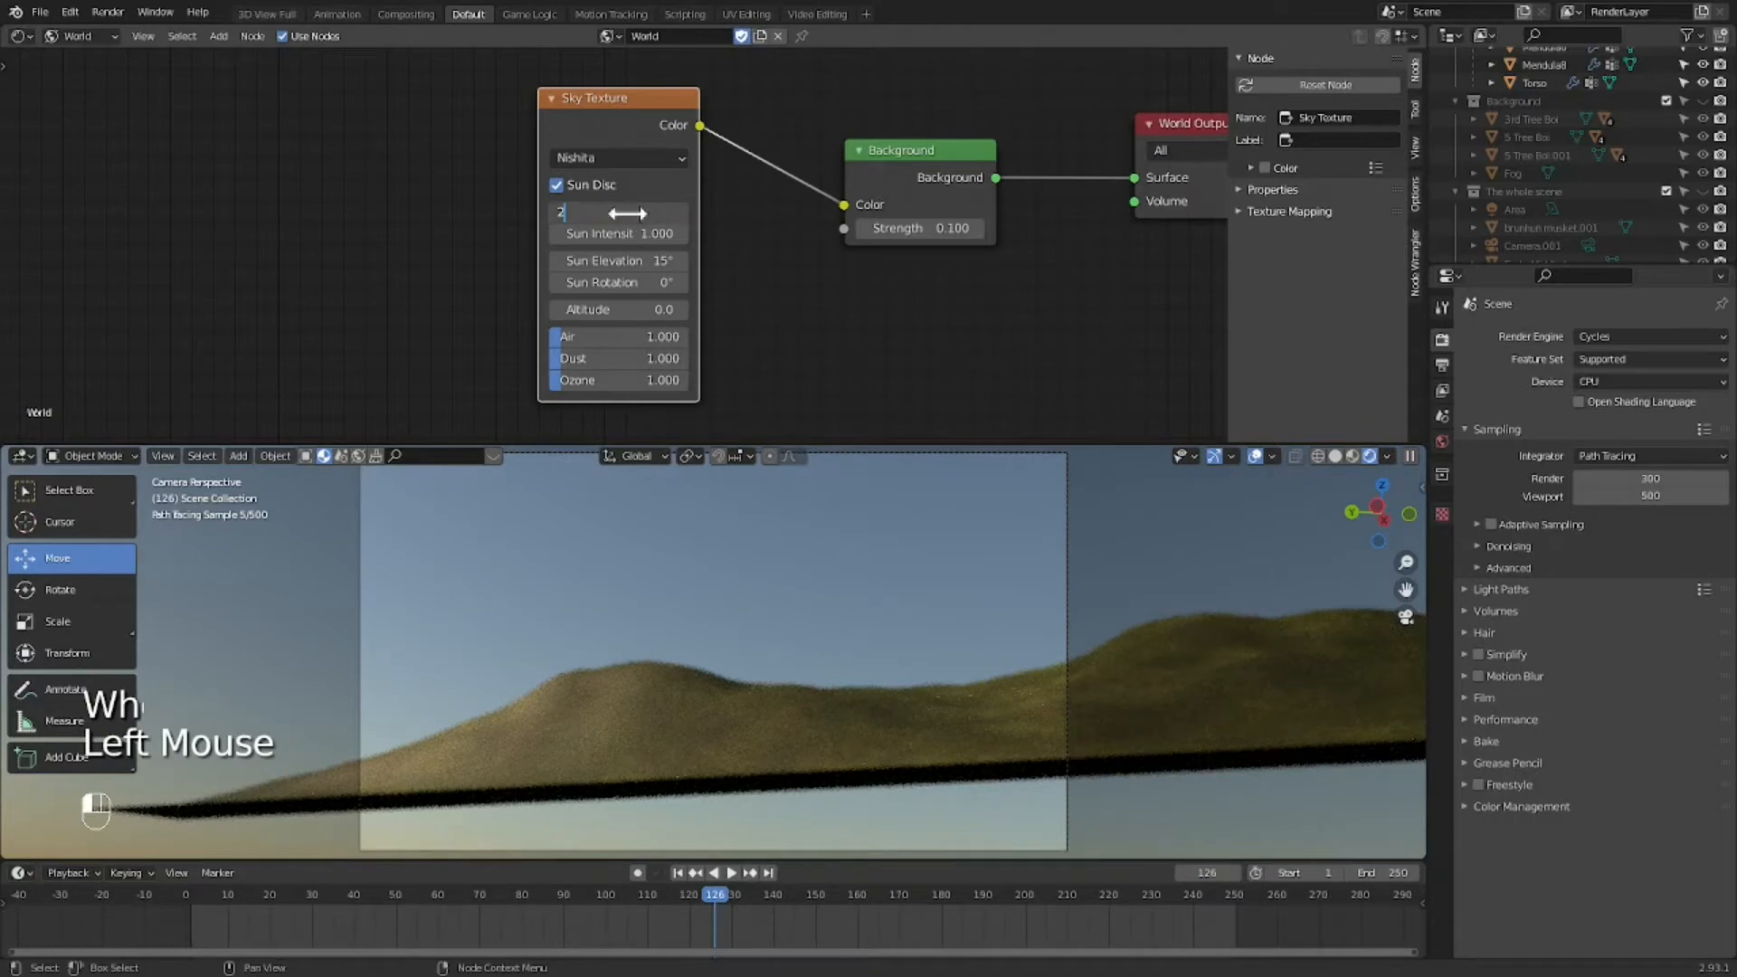
pyautogui.press('Return')
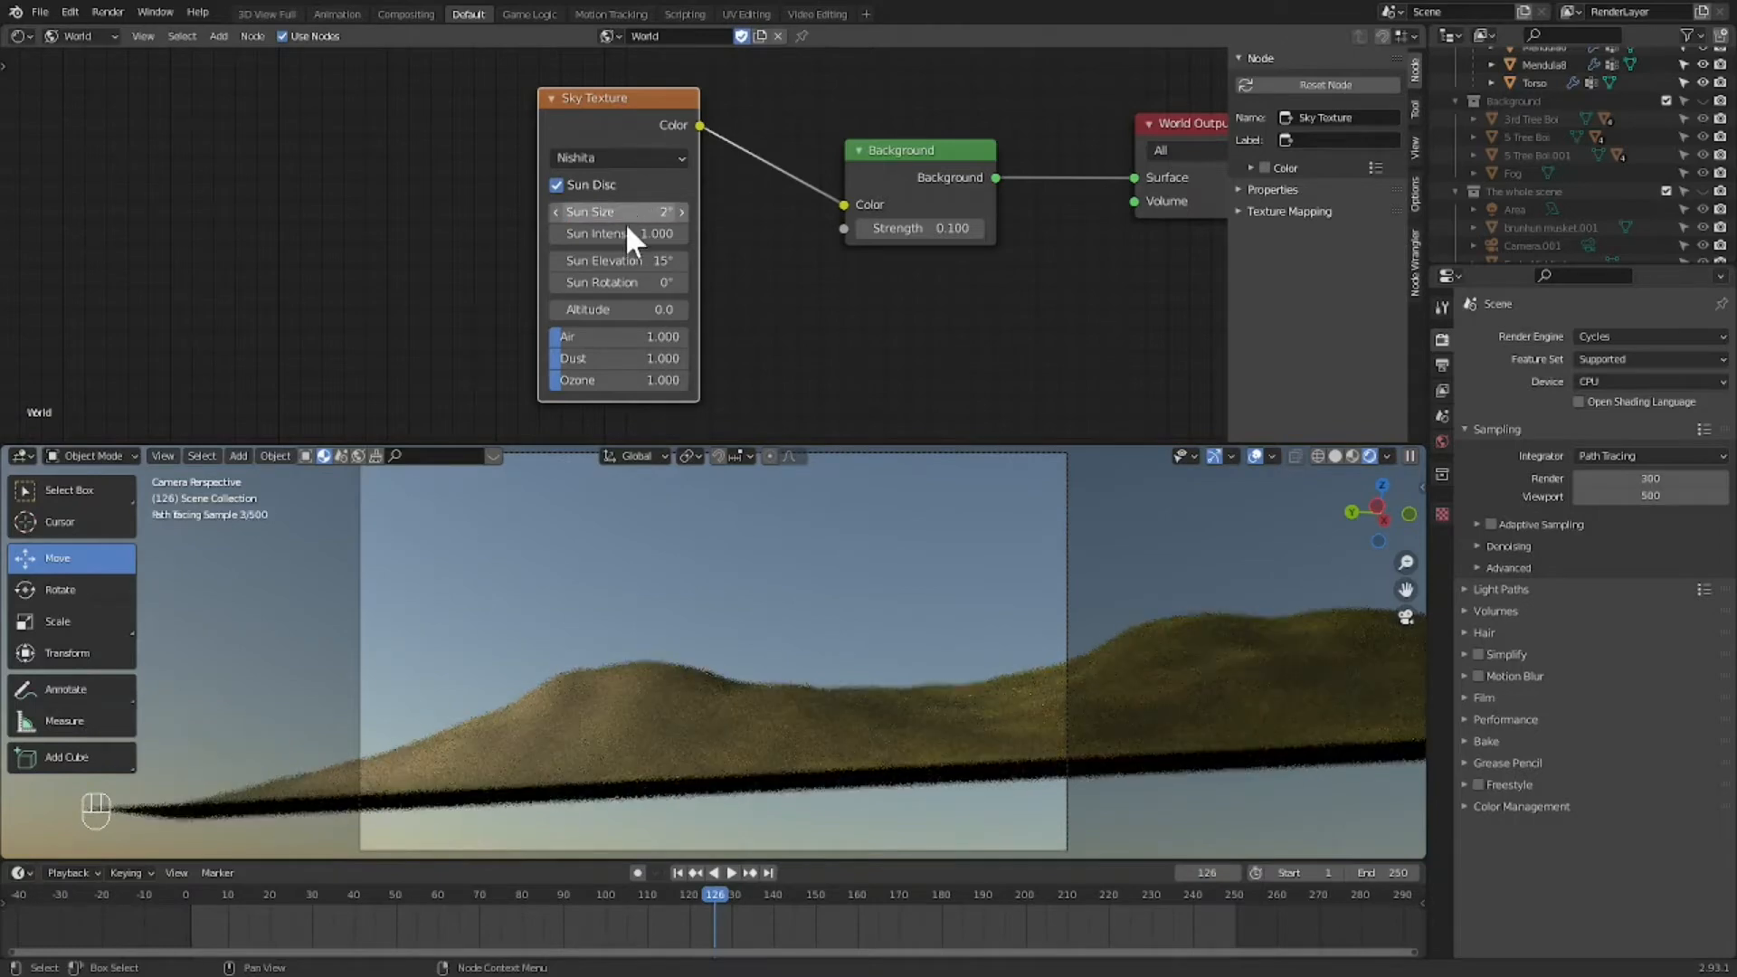
# Step: Try a Sun Intensity of 6.9 on the Sky Texture node, and restore it to 1
pyautogui.moveTo(624, 224); pyautogui.dragTo(631, 226)
pyautogui.click(631, 226)
pyautogui.click(631, 226)
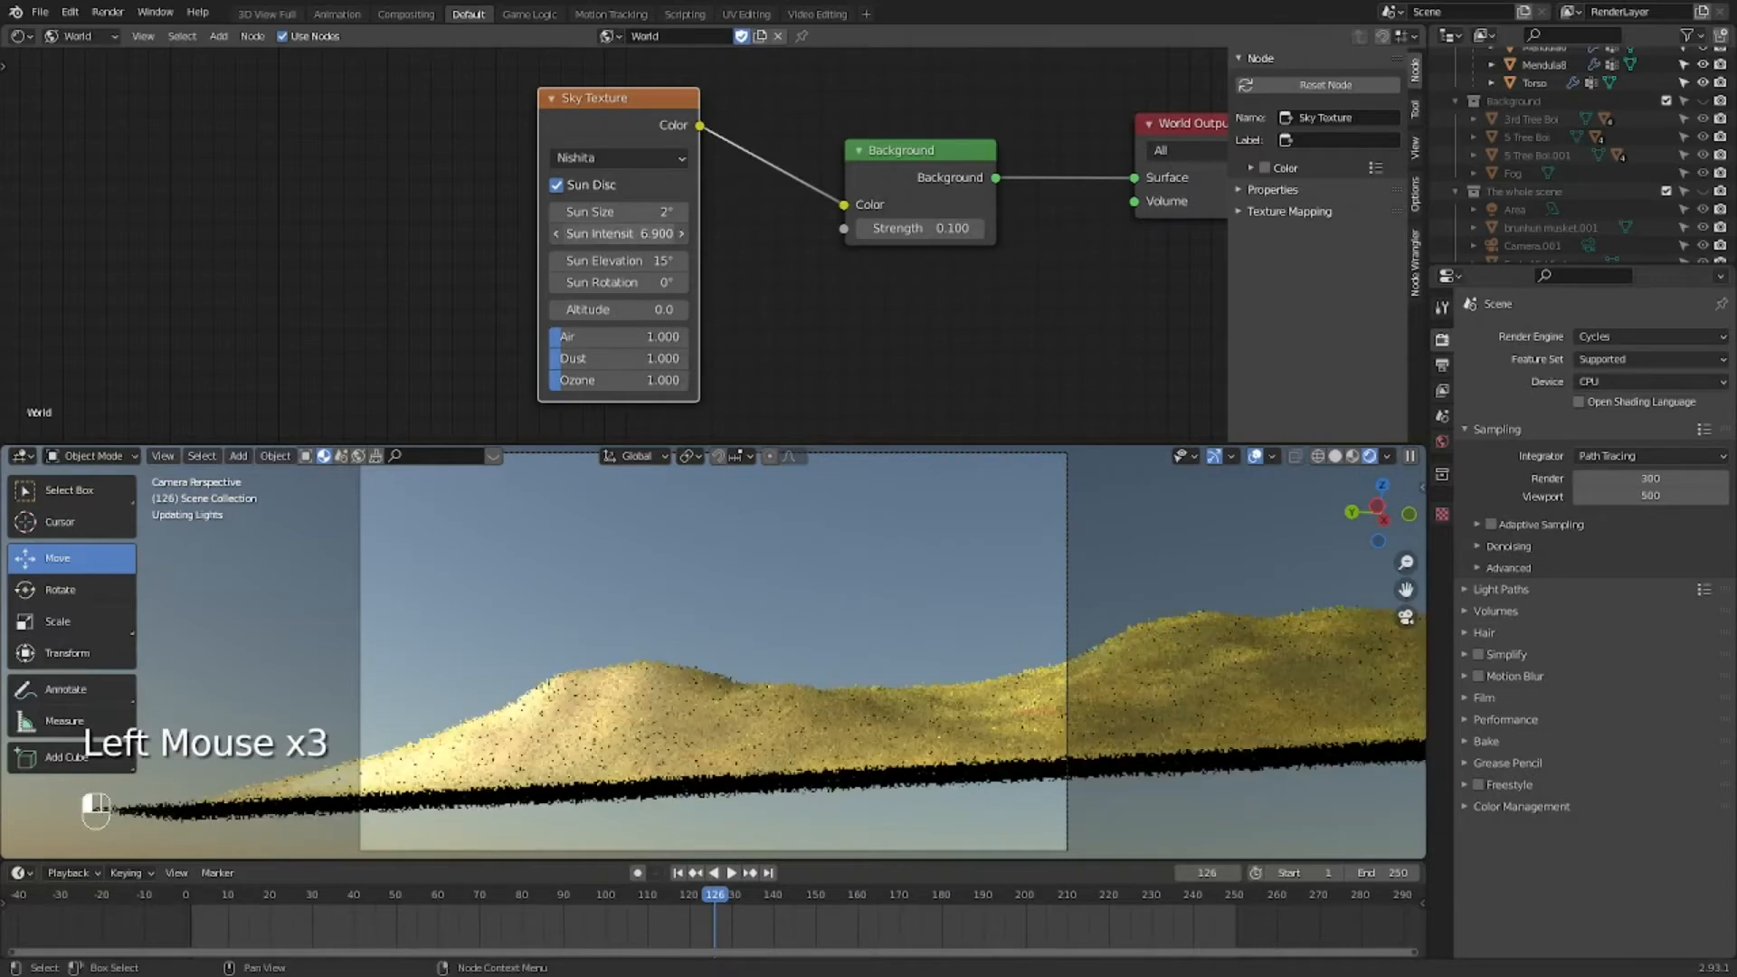
pyautogui.write('6.9')
pyautogui.press('Return')
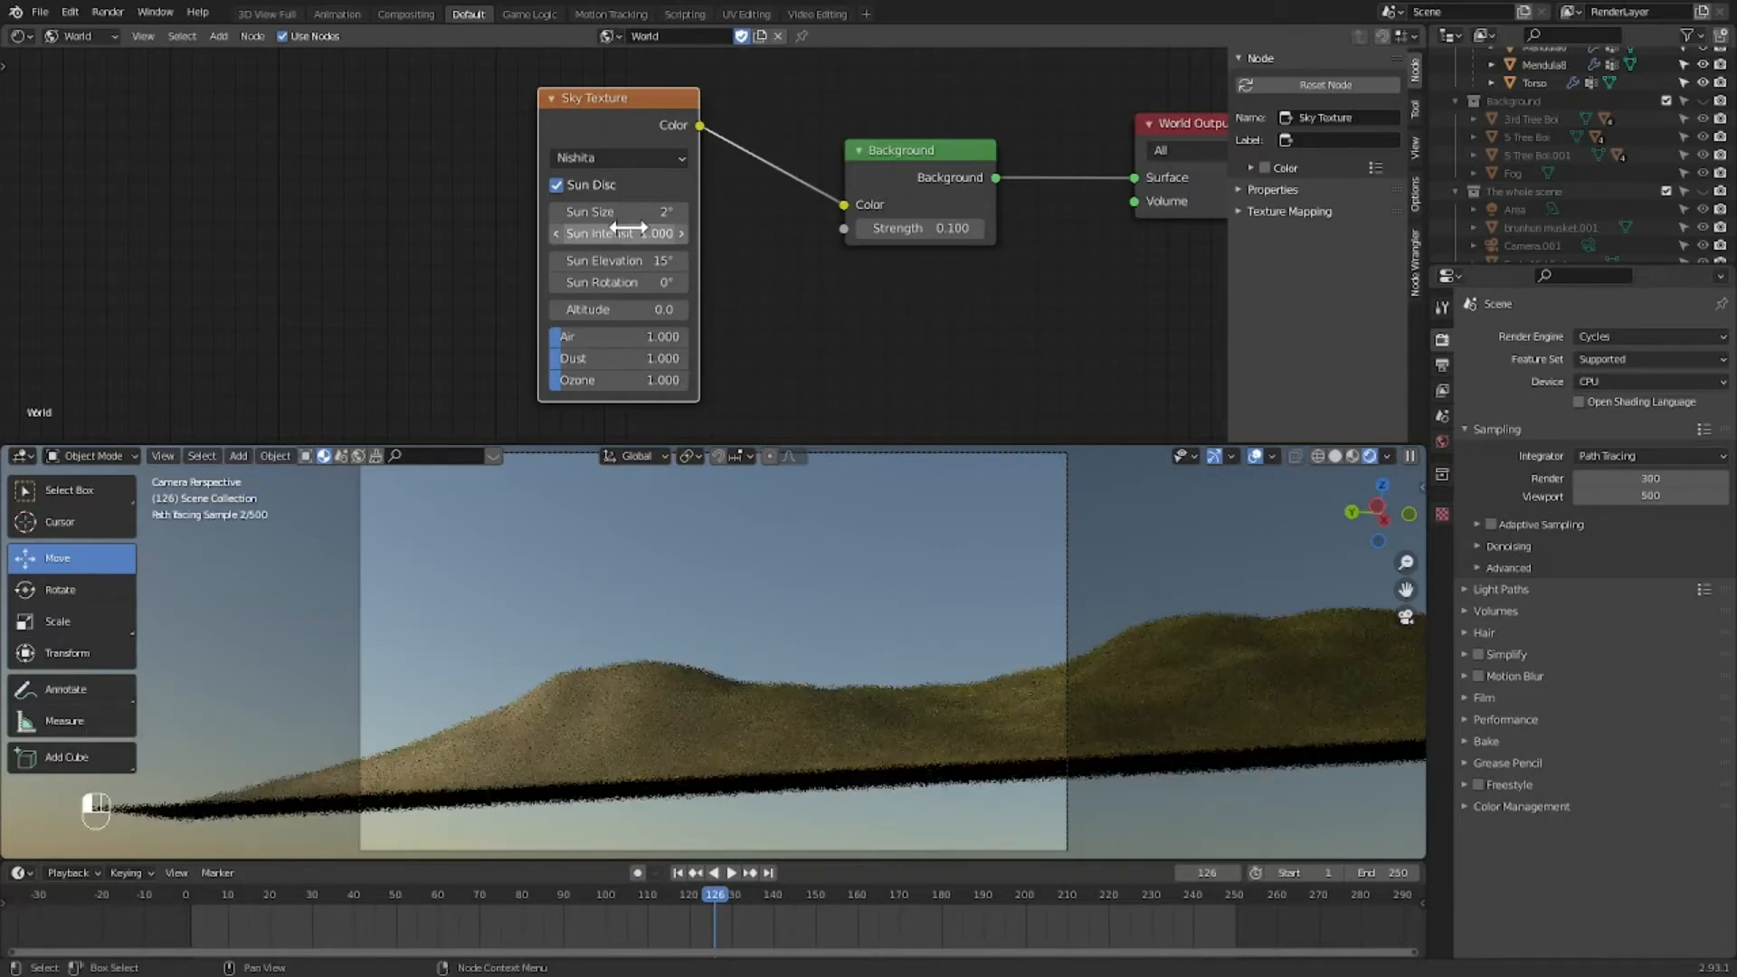
# Step: Try a Sun Elevation of 64.6° on the Sky Texture node
pyautogui.scroll(-1, 697, 574)
pyautogui.scroll(-2, 699, 575)
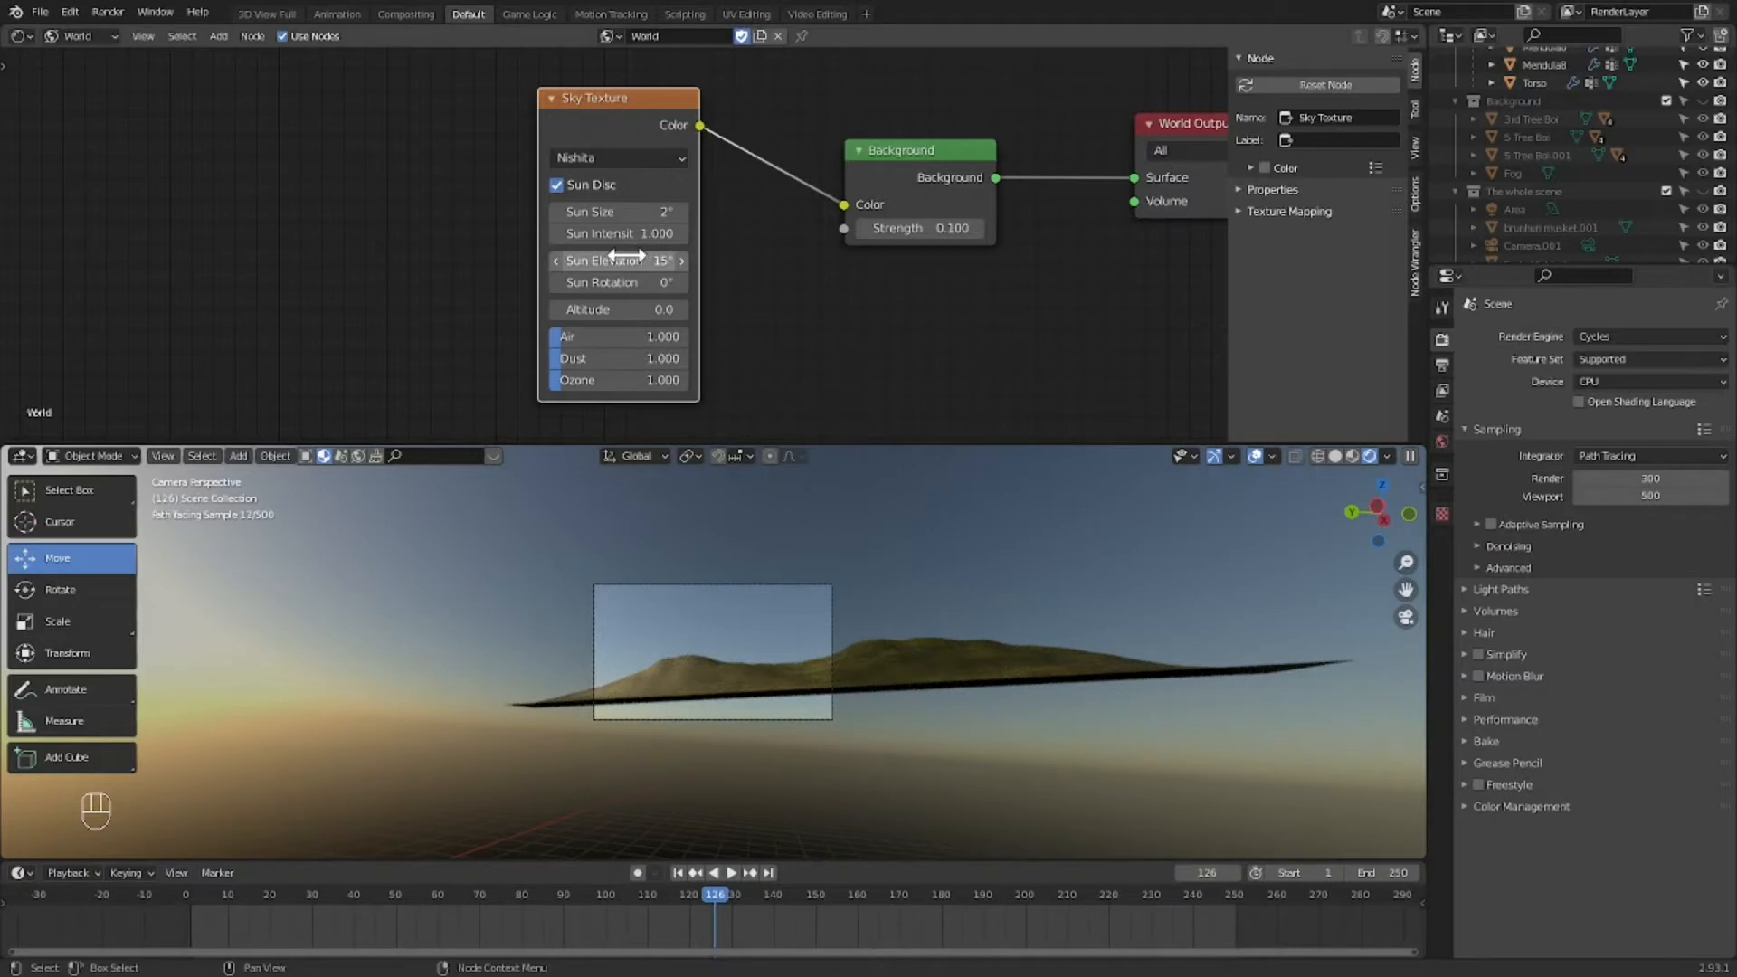
pyautogui.moveTo(624, 254)
pyautogui.mouseDown()
pyautogui.moveTo(670, 255)
pyautogui.moveTo(619, 253)
pyautogui.mouseUp()
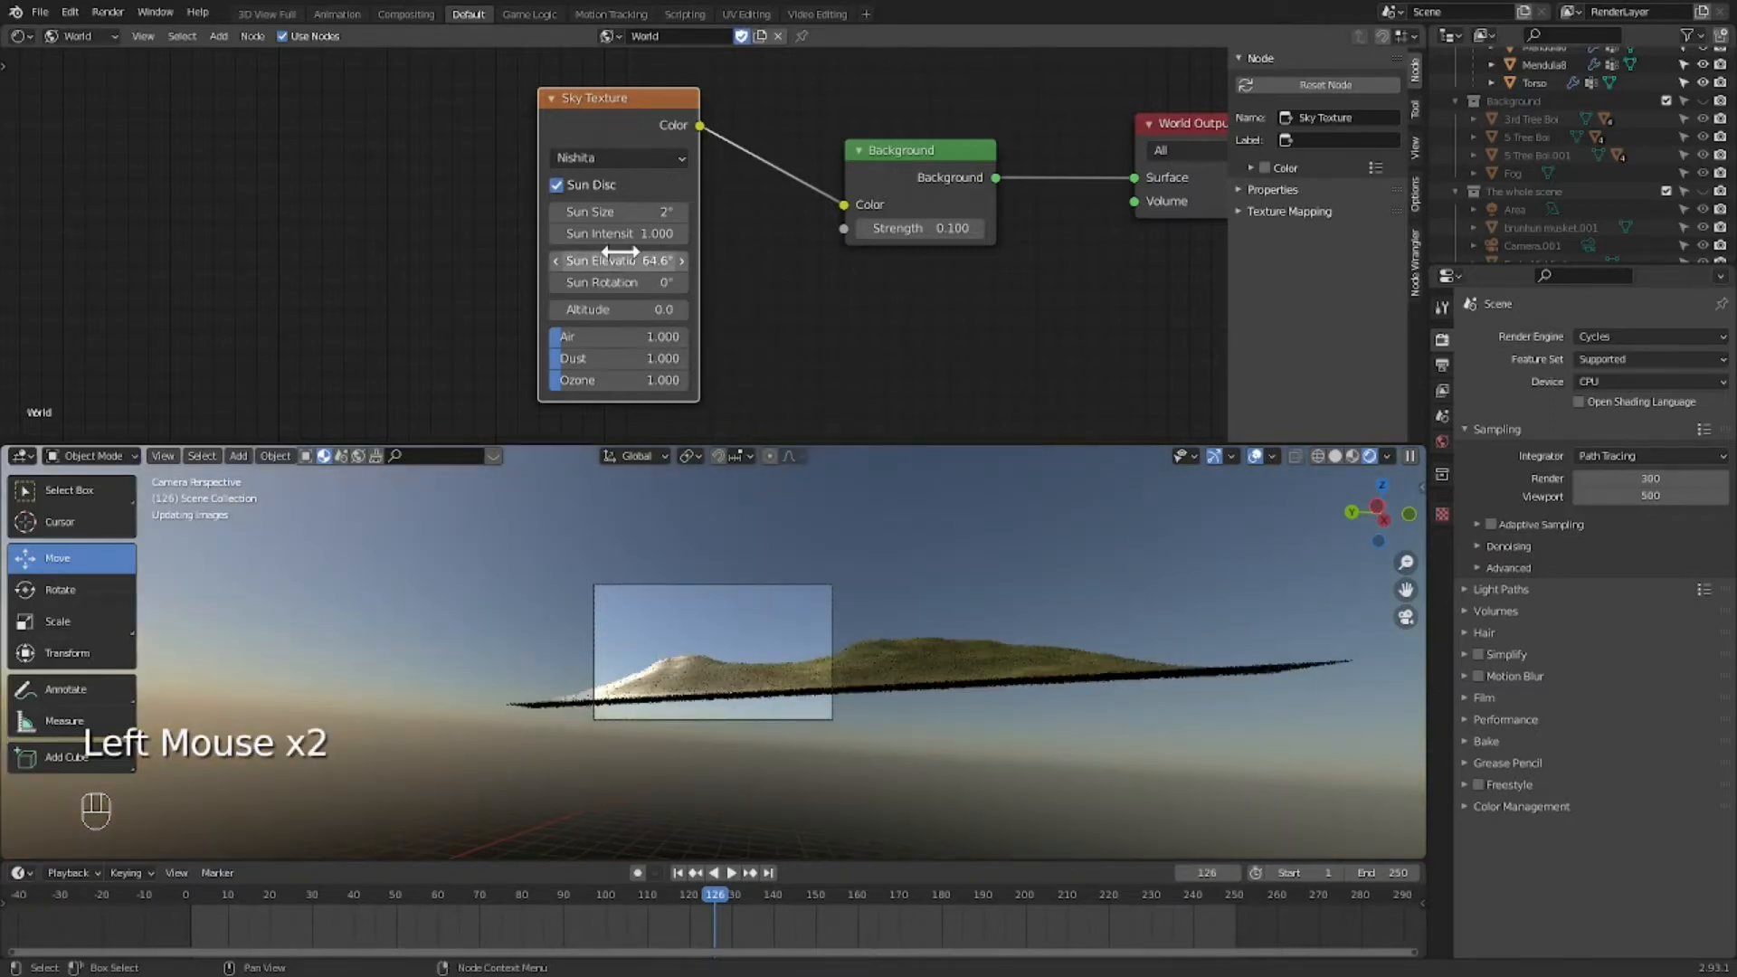
# Step: Set the Sun Elevation of the Sky Texture node to 8.6°
pyautogui.click(619, 256)
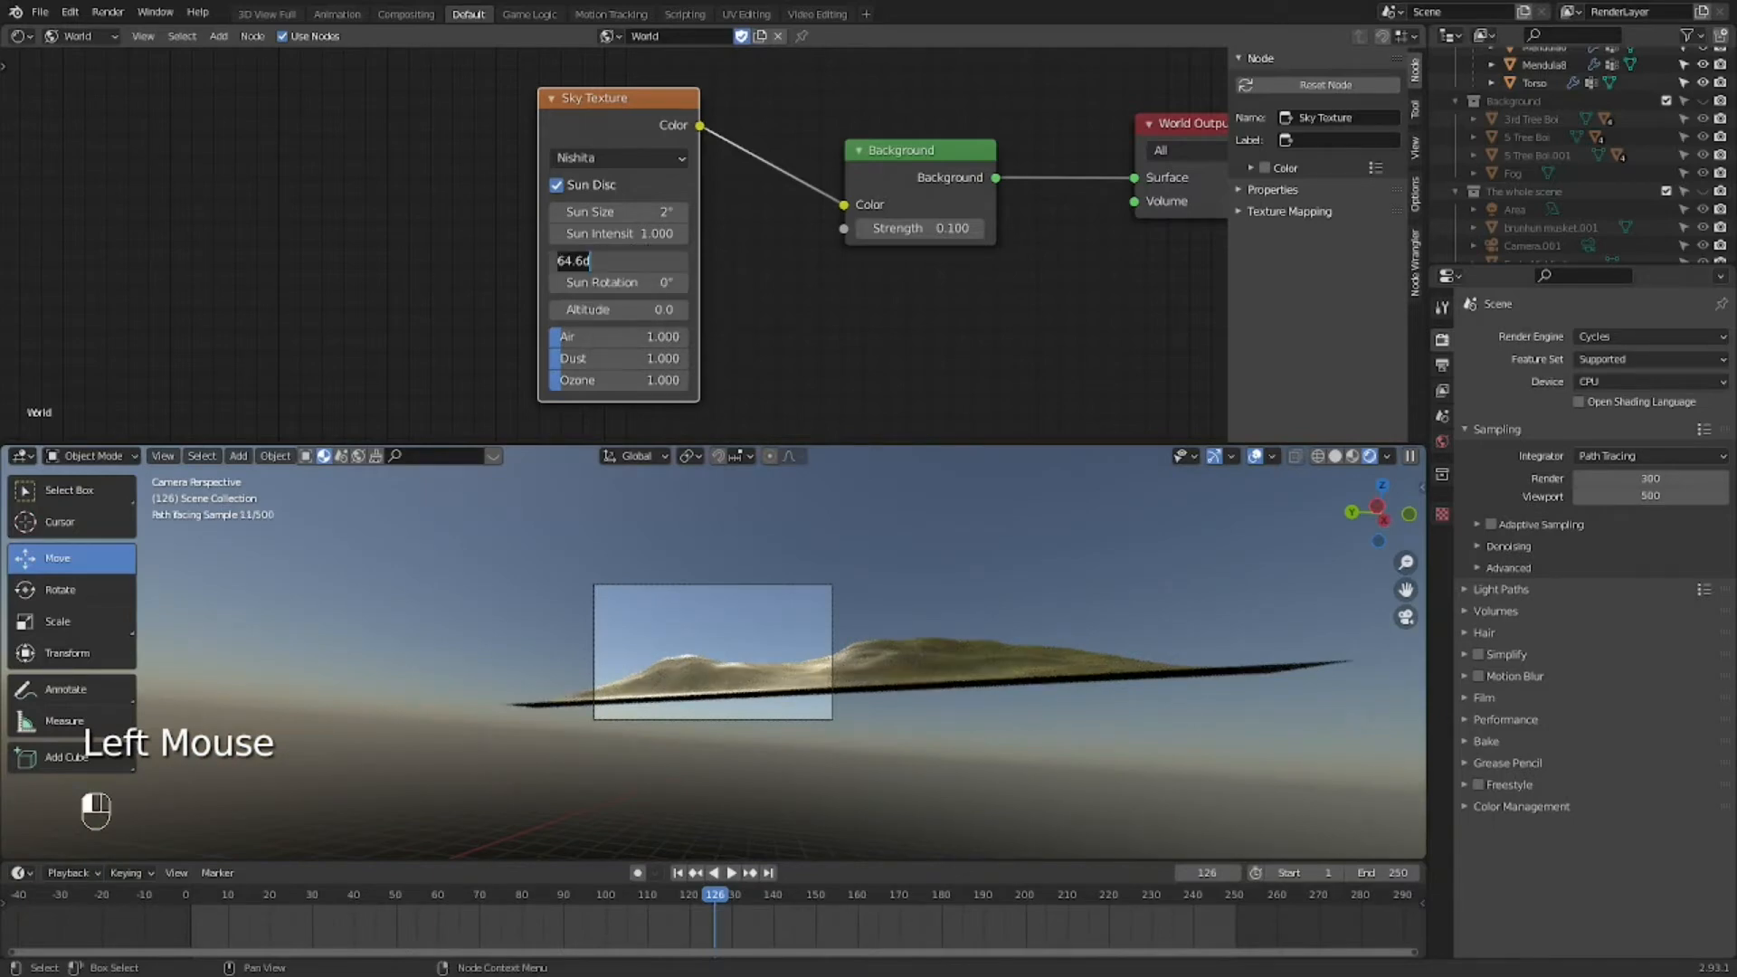
pyautogui.write('8.6')
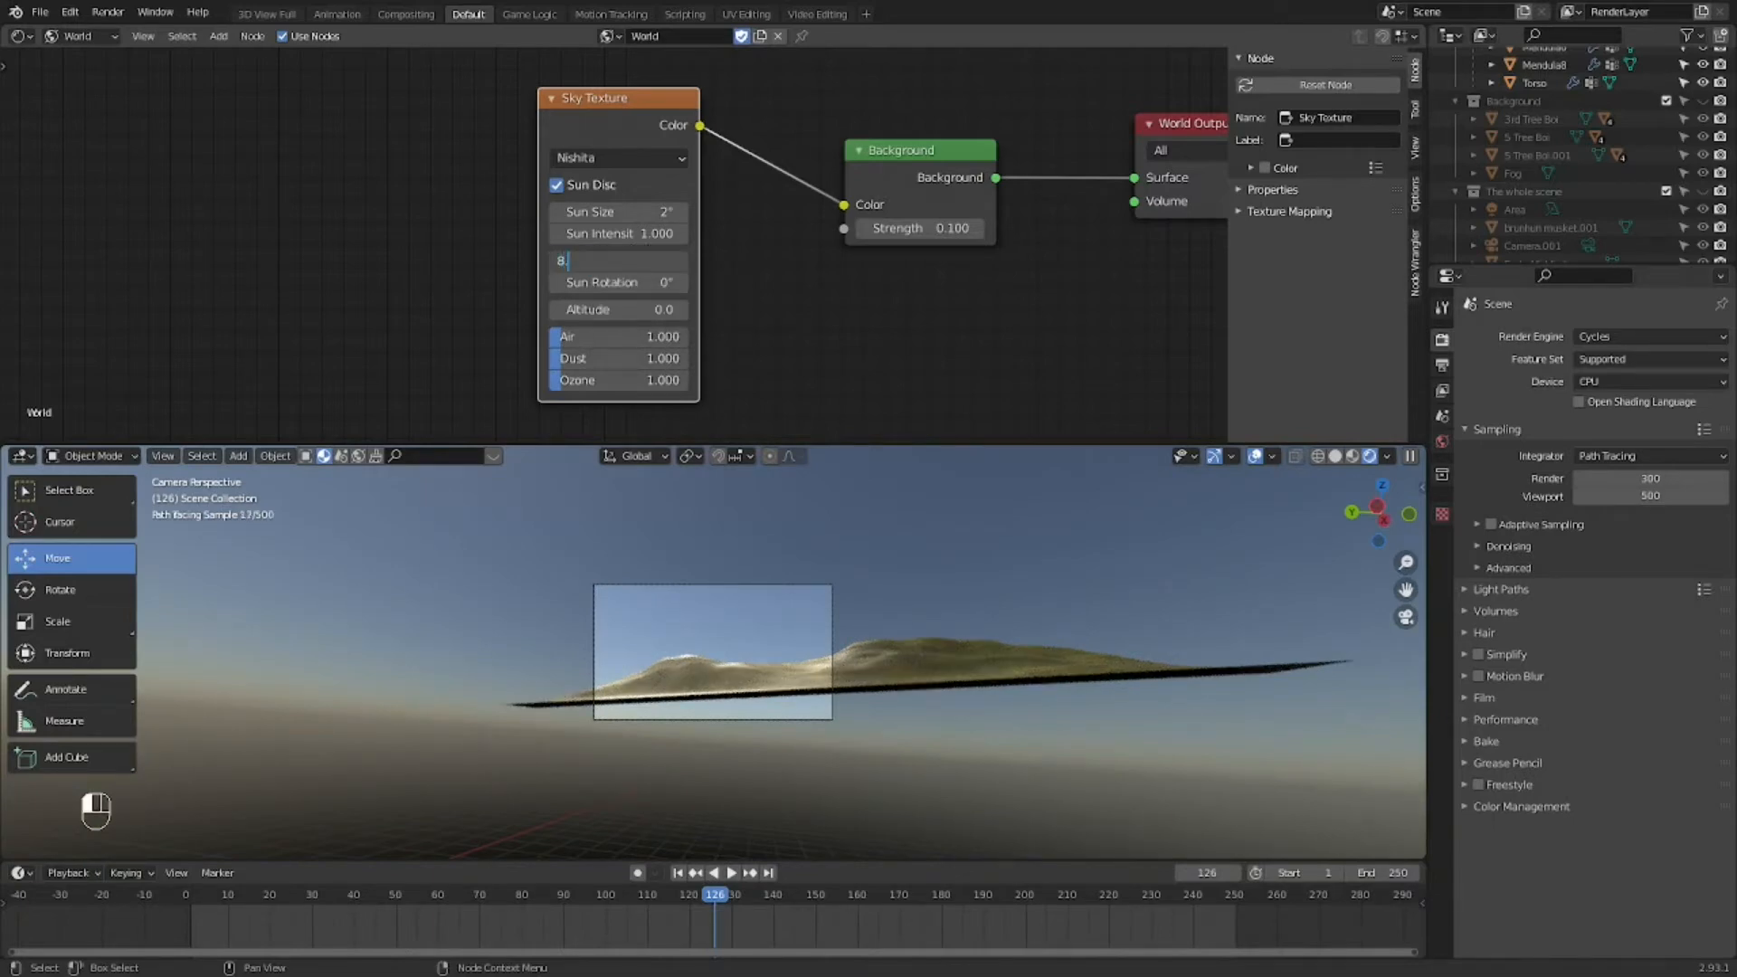
pyautogui.press('Return')
pyautogui.scroll(2, 644, 653)
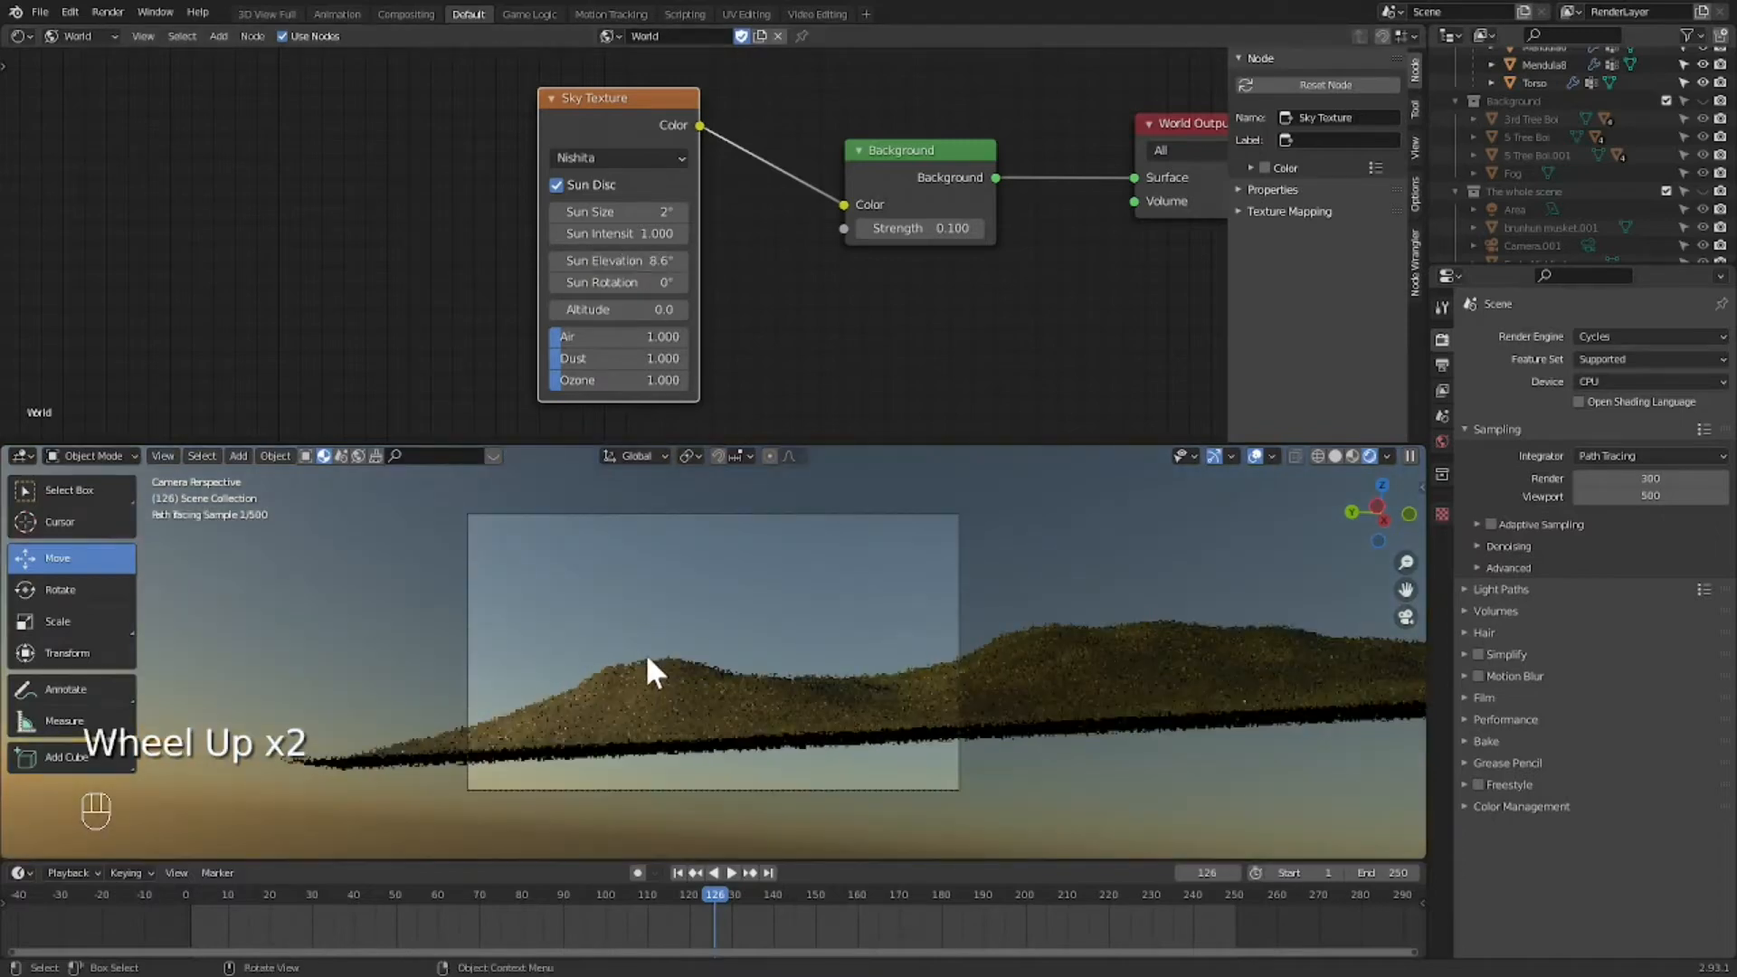
pyautogui.scroll(-1, 509, 553)
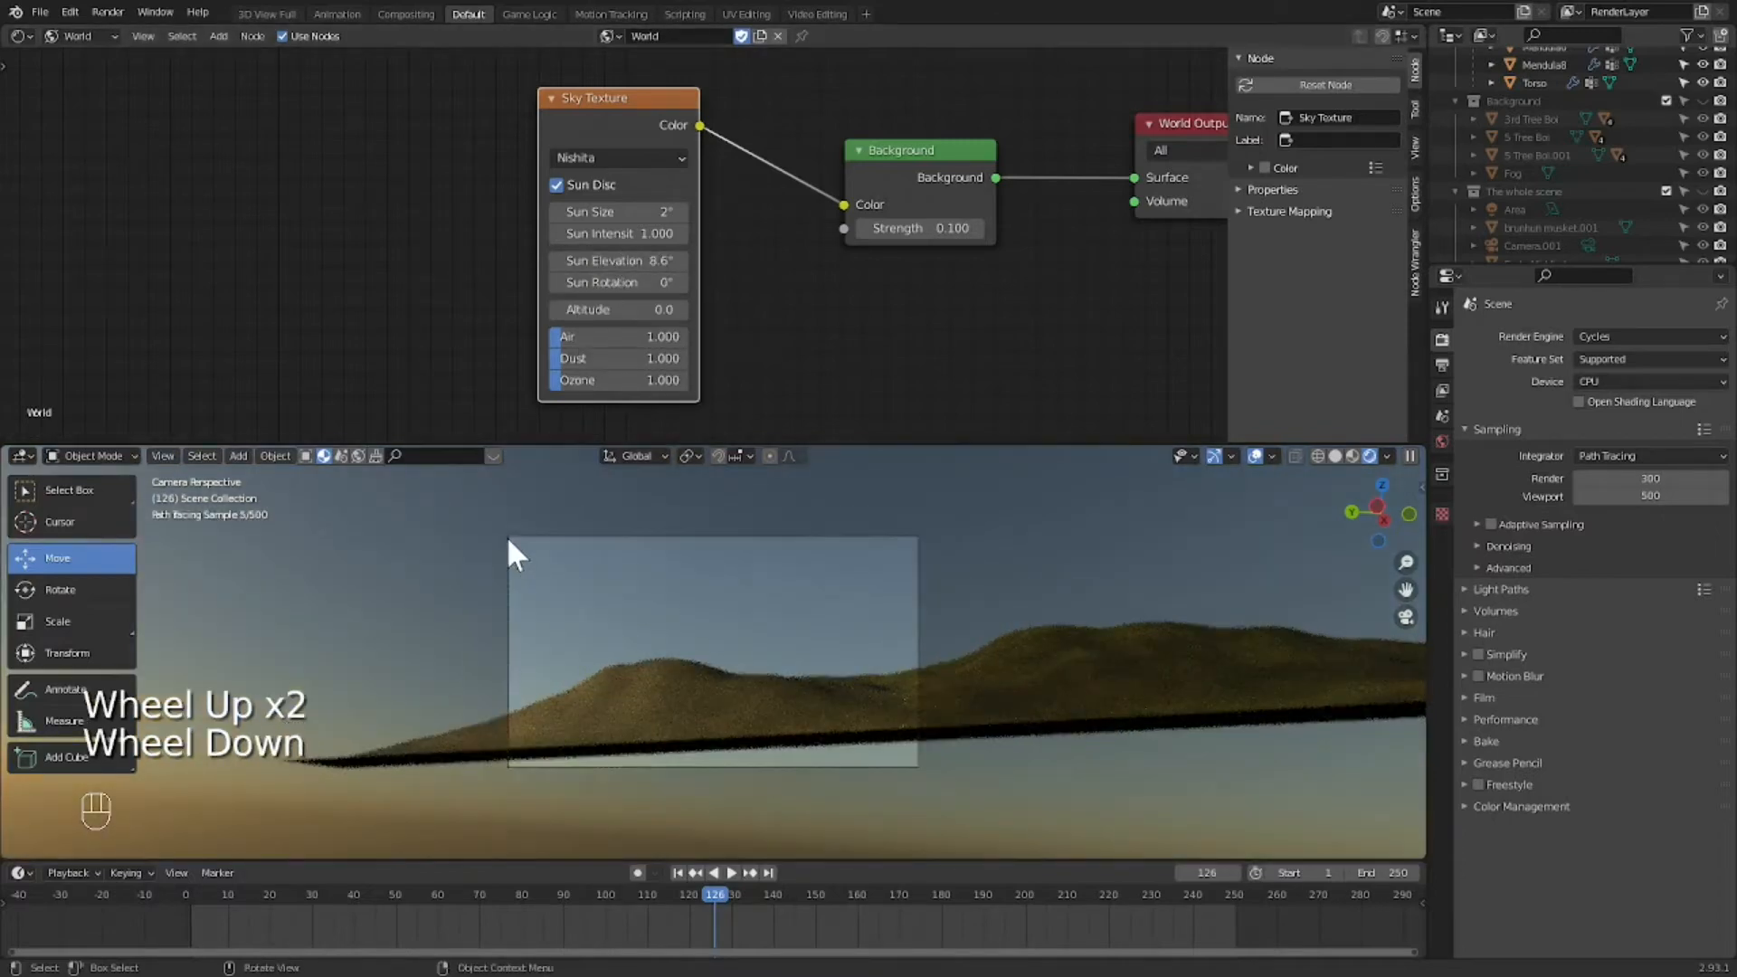
pyautogui.scroll(-5, 422, 531)
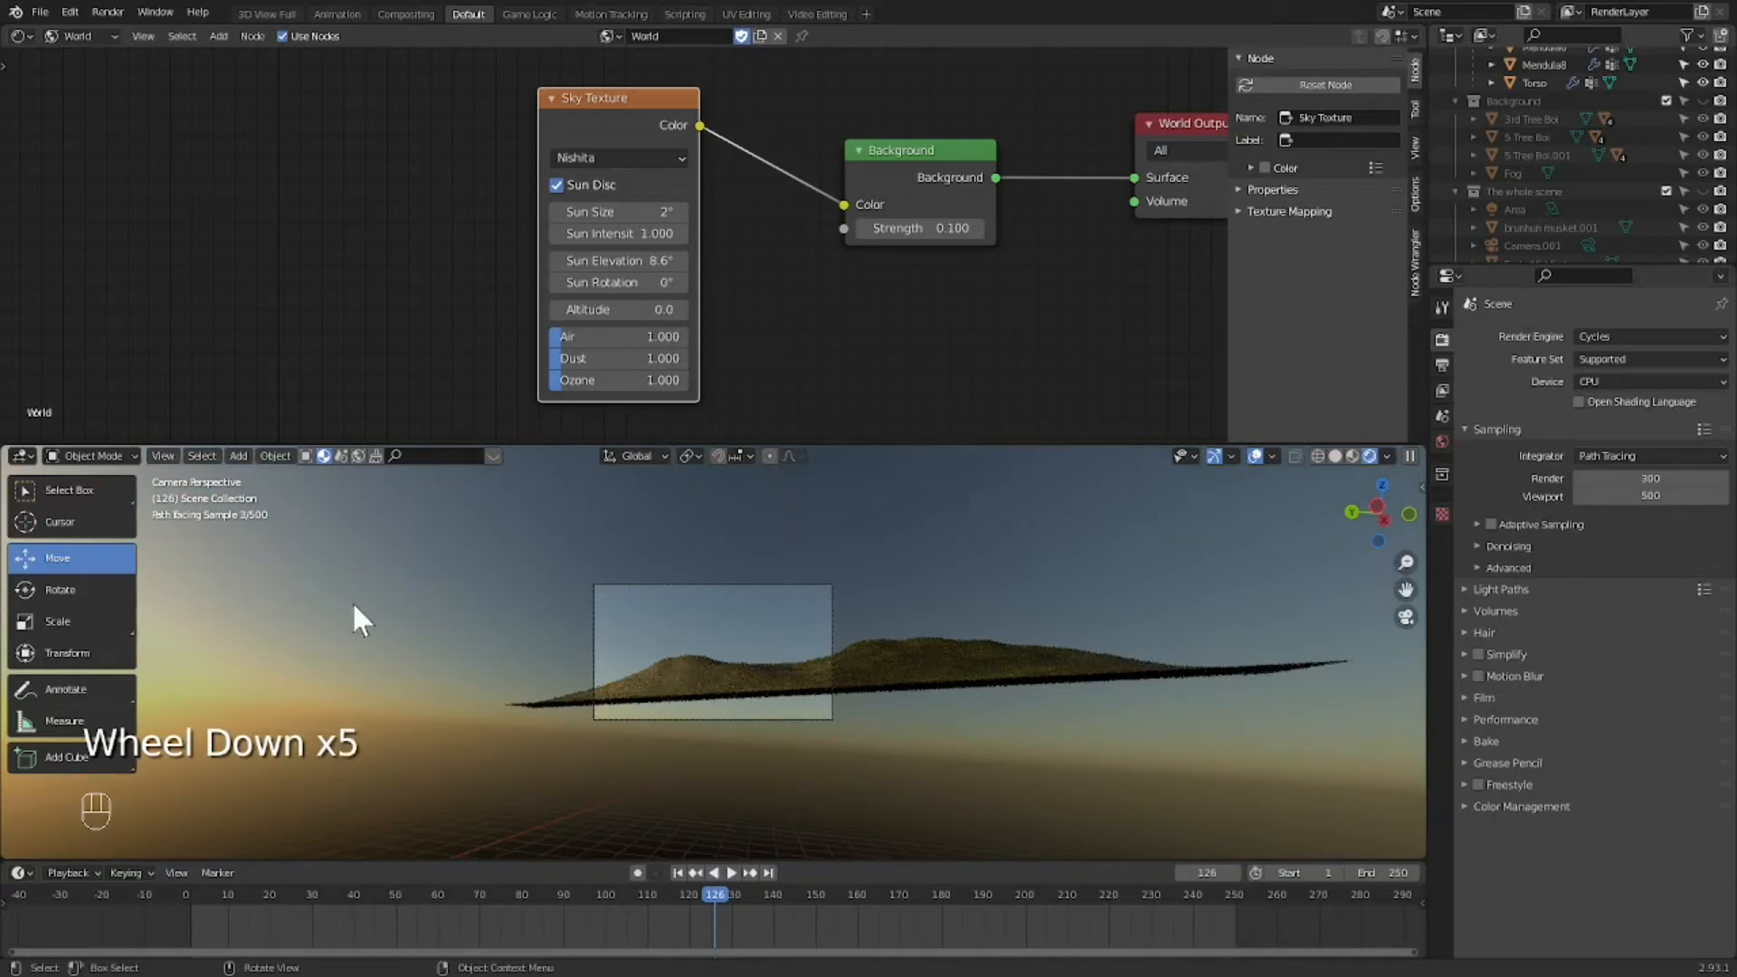
# Step: Set the Sun Rotation of the Sky Texture node to 364°
pyautogui.moveTo(611, 282); pyautogui.dragTo(684, 290)
pyautogui.moveTo(619, 282); pyautogui.dragTo(586, 283)
pyautogui.click(641, 282)
pyautogui.write('364')
pyautogui.press('Return')
pyautogui.scroll(2, 767, 606)
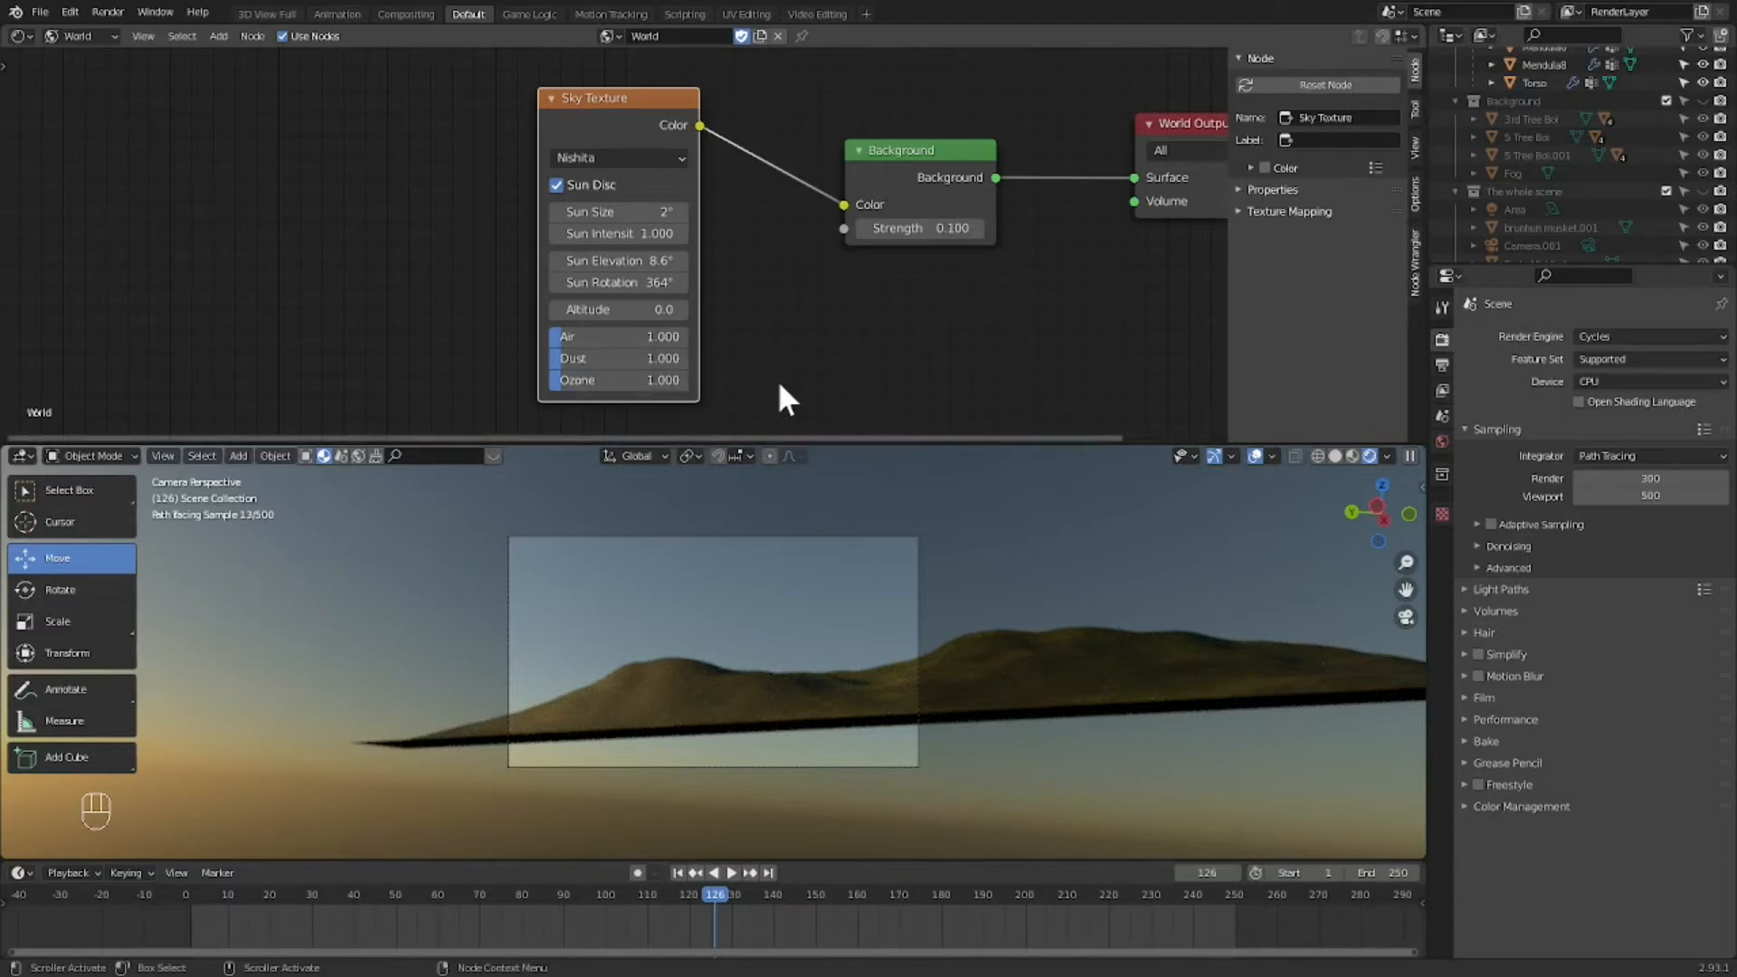
# Step: Adjust the Sky Texture's atmosphere densities to Air 4.615, Dust 0 and Ozone 7.231
pyautogui.scroll(1, 594, 344)
pyautogui.moveTo(595, 348); pyautogui.dragTo(625, 362)
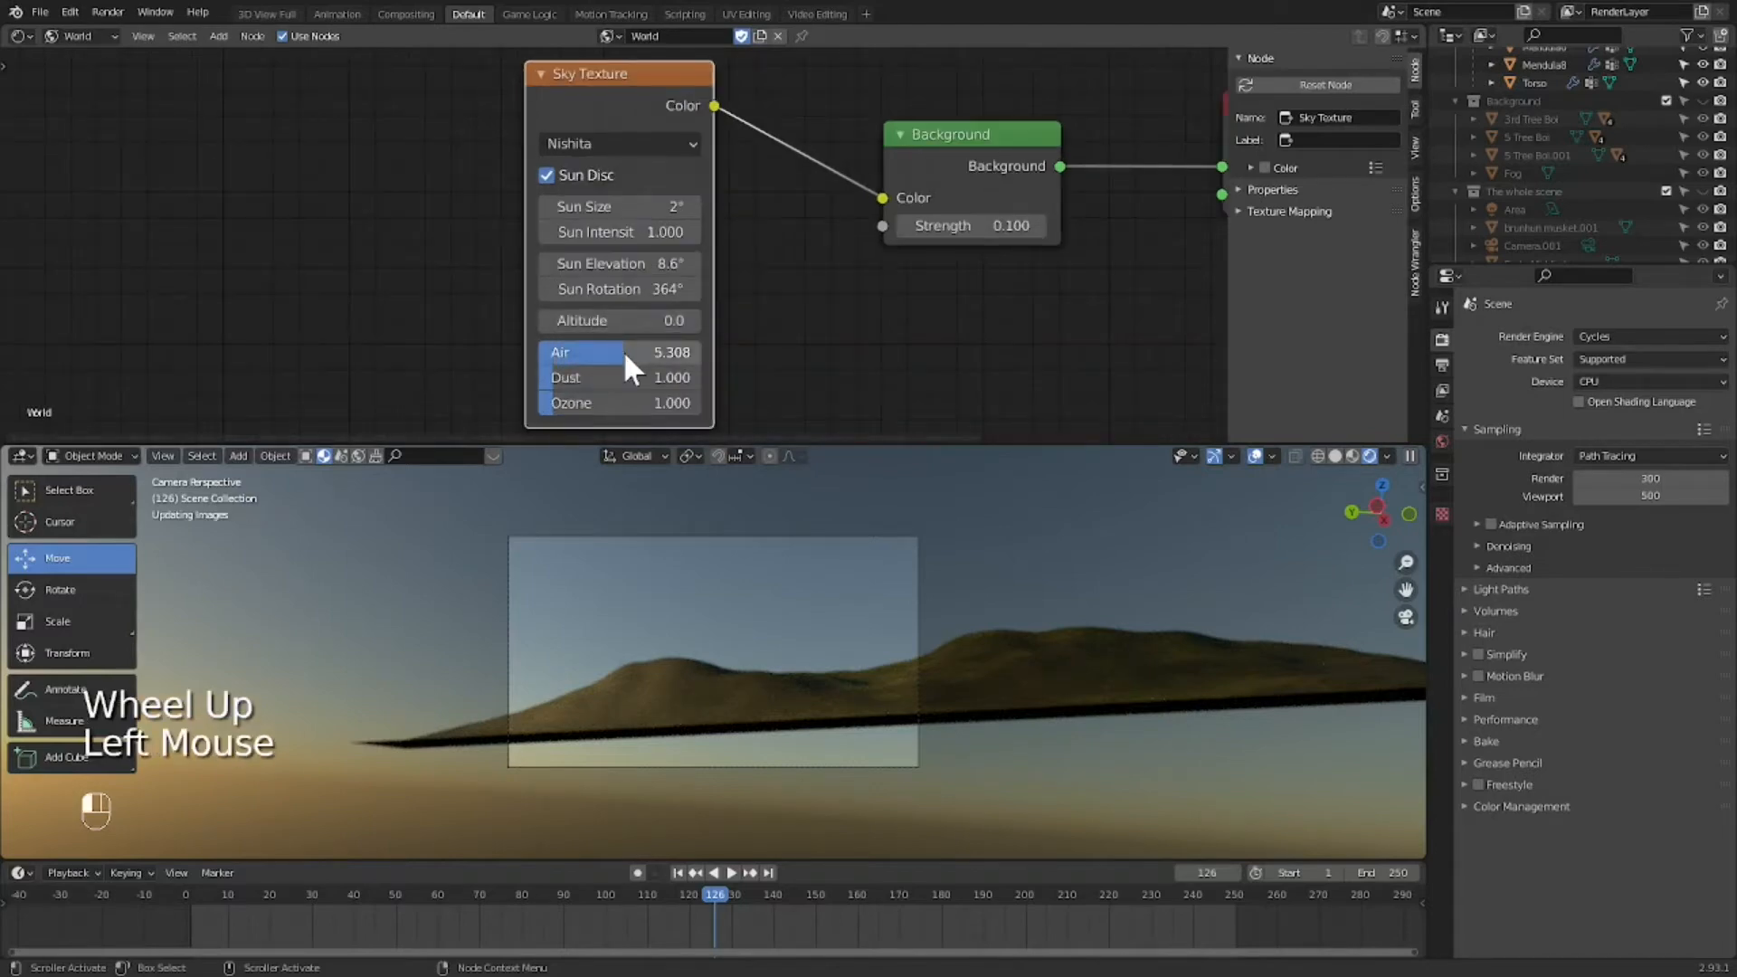
pyautogui.moveTo(622, 349); pyautogui.dragTo(612, 376)
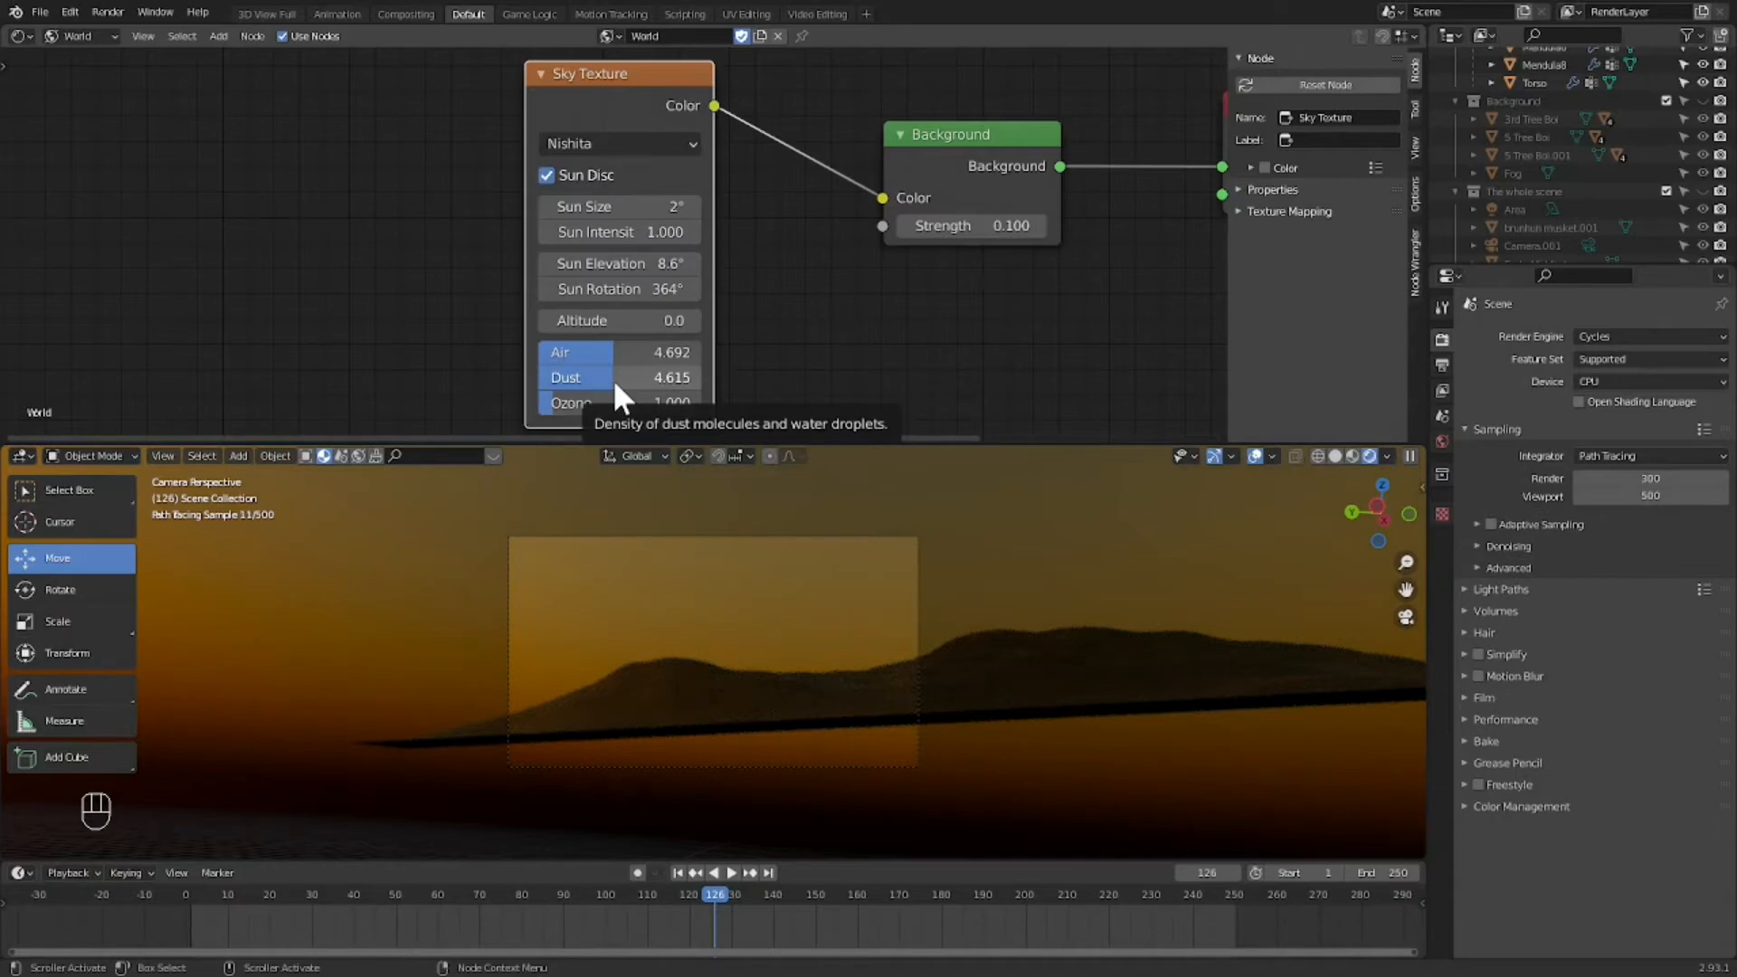
pyautogui.moveTo(611, 379)
pyautogui.mouseDown()
pyautogui.moveTo(543, 380)
pyautogui.moveTo(665, 403)
pyautogui.moveTo(613, 352)
pyautogui.mouseUp()
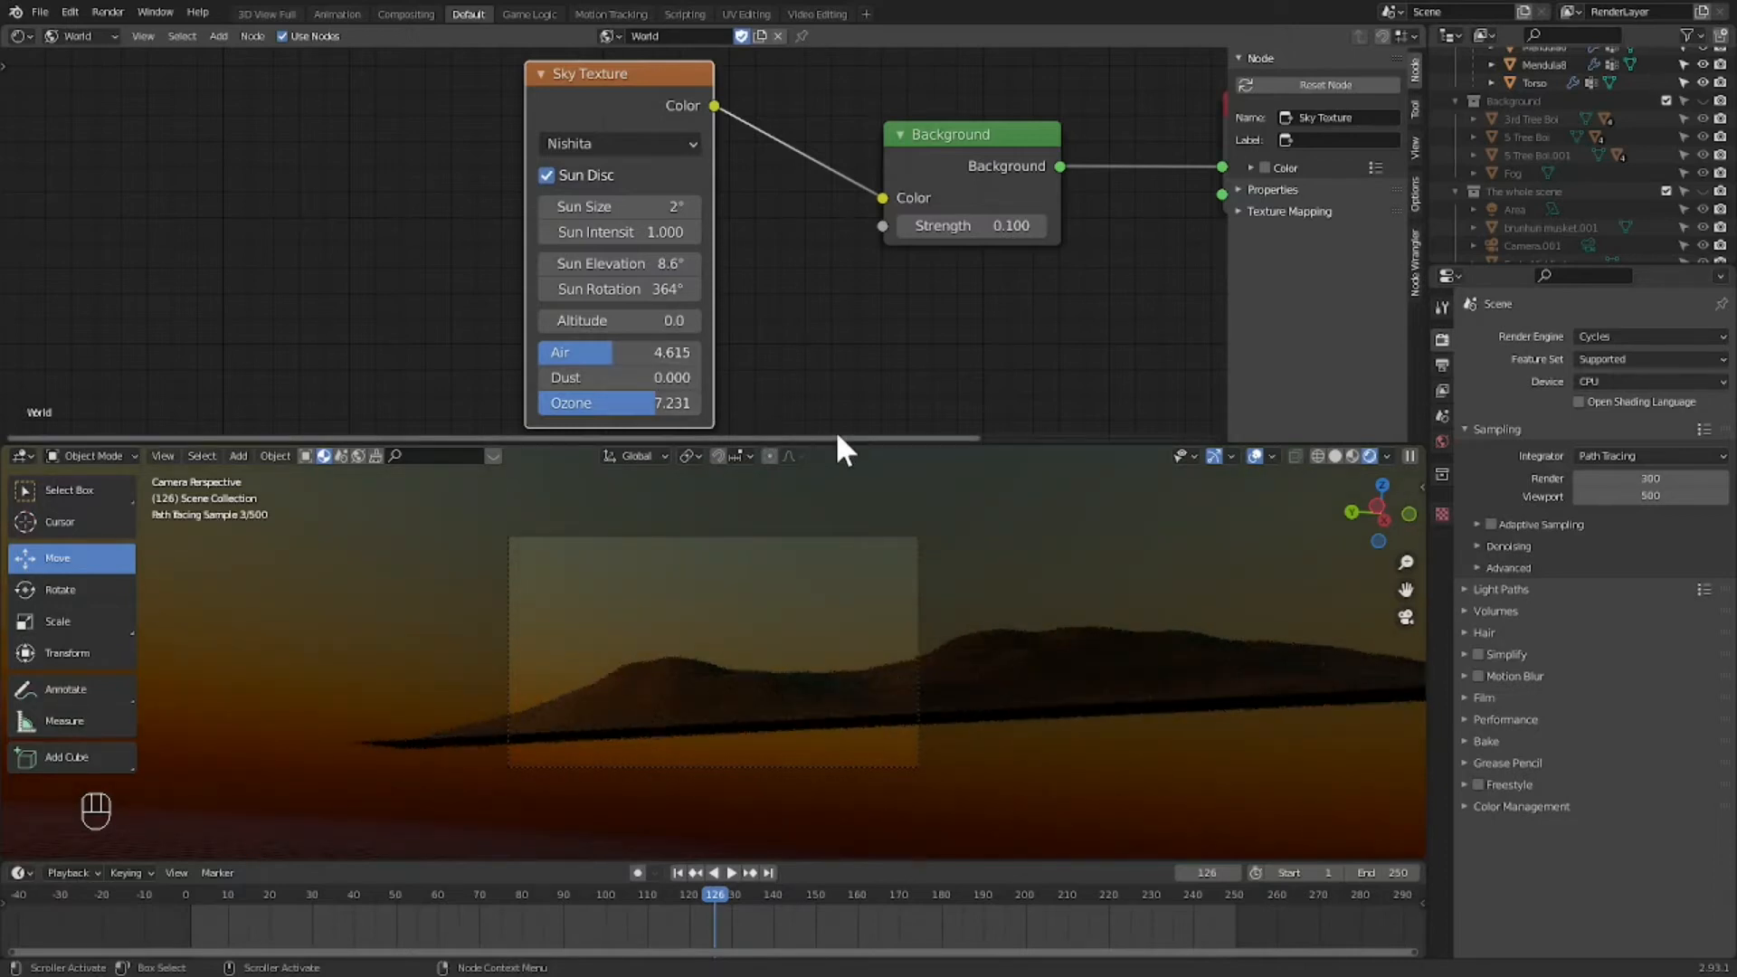
pyautogui.moveTo(838, 432); pyautogui.dragTo(858, 380)
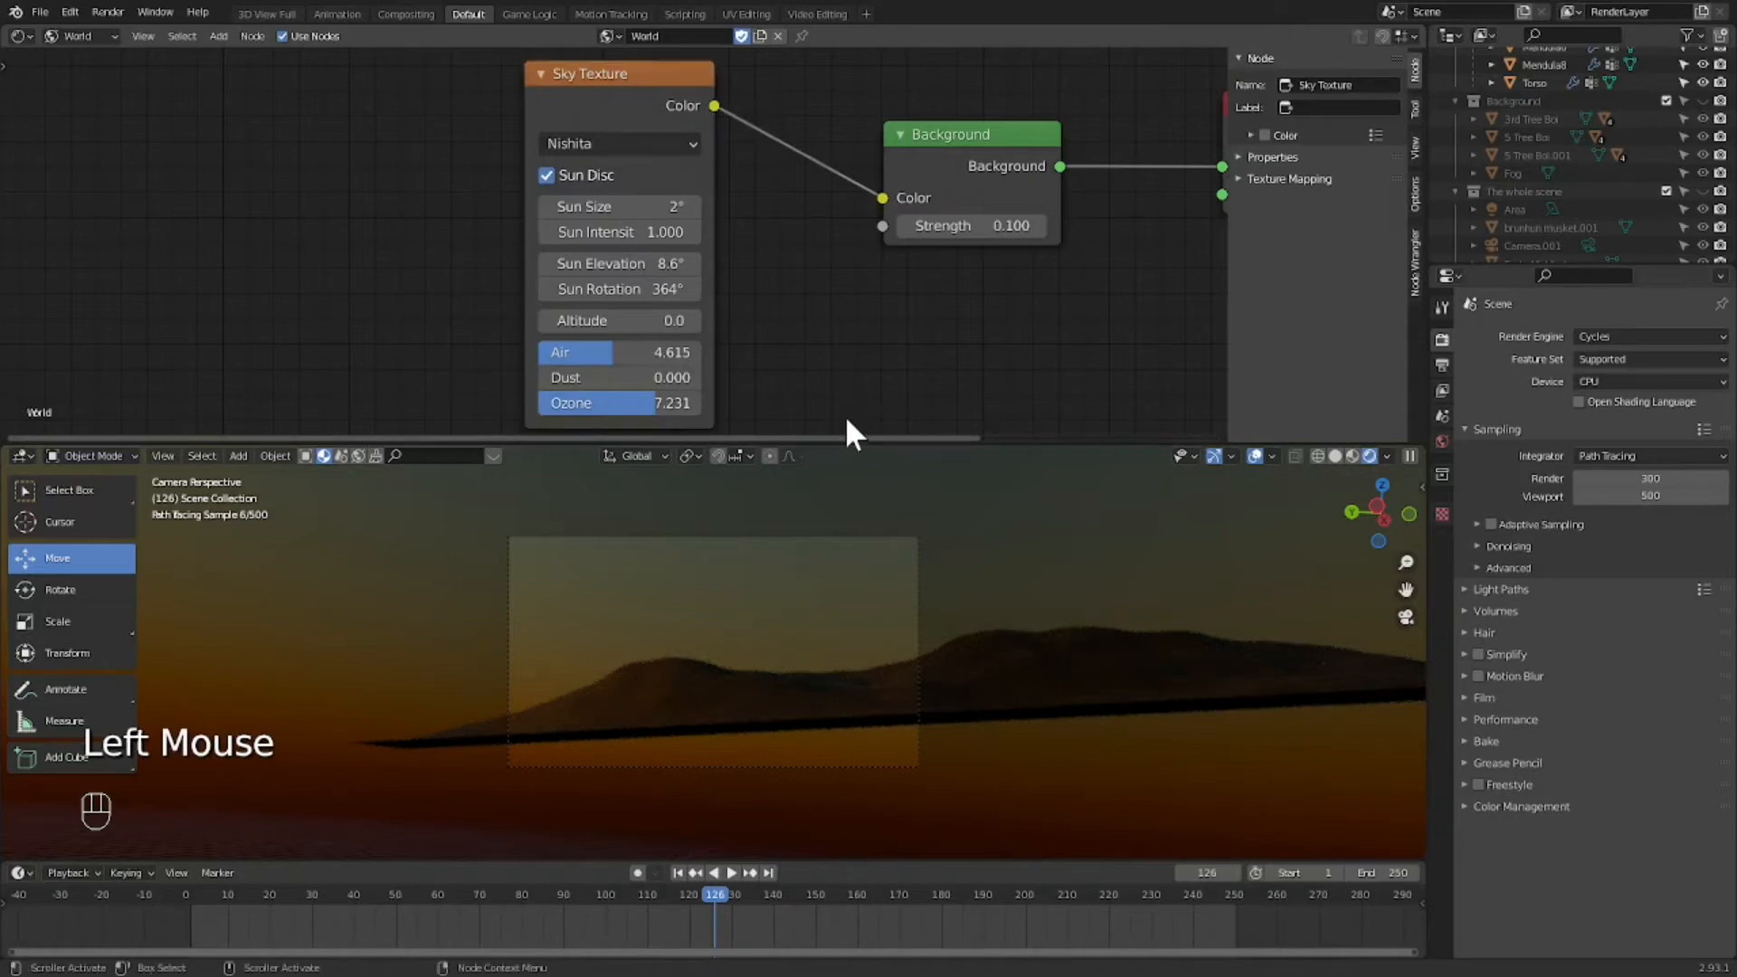
# Step: Set the Strength of the Background node to 0.5
pyautogui.scroll(-1, 837, 371)
pyautogui.scroll(-4, 836, 298)
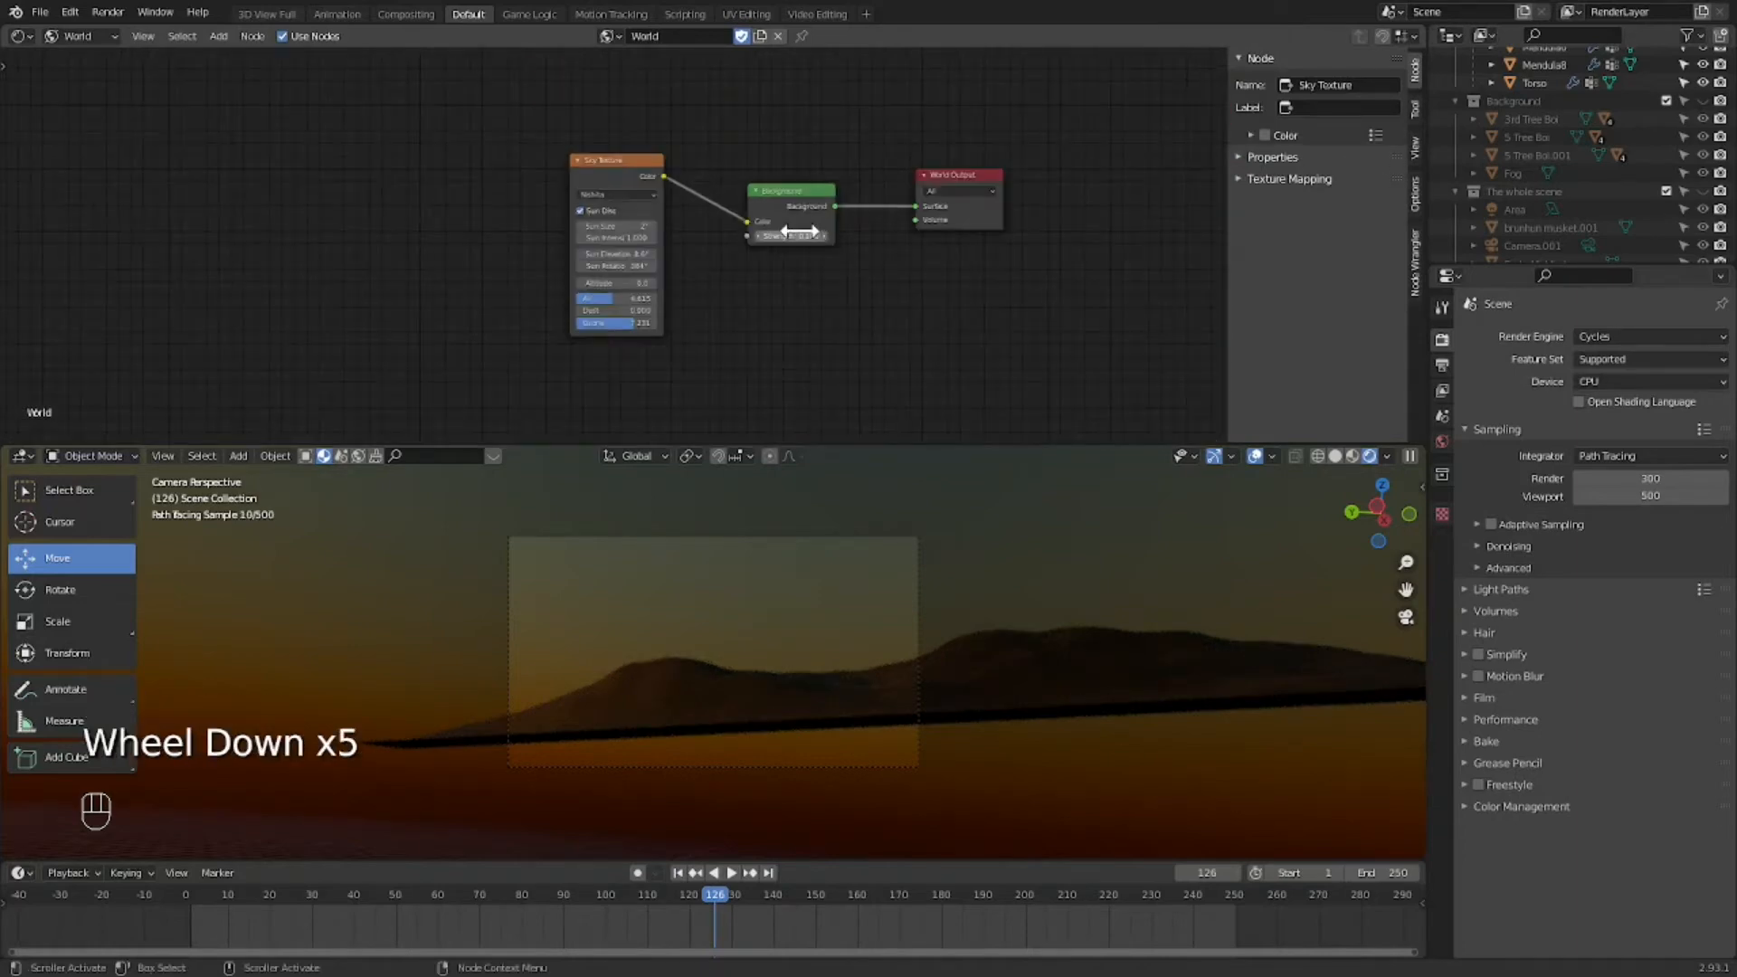
pyautogui.scroll(1, 860, 267)
pyautogui.scroll(2, 859, 267)
pyautogui.click(910, 231)
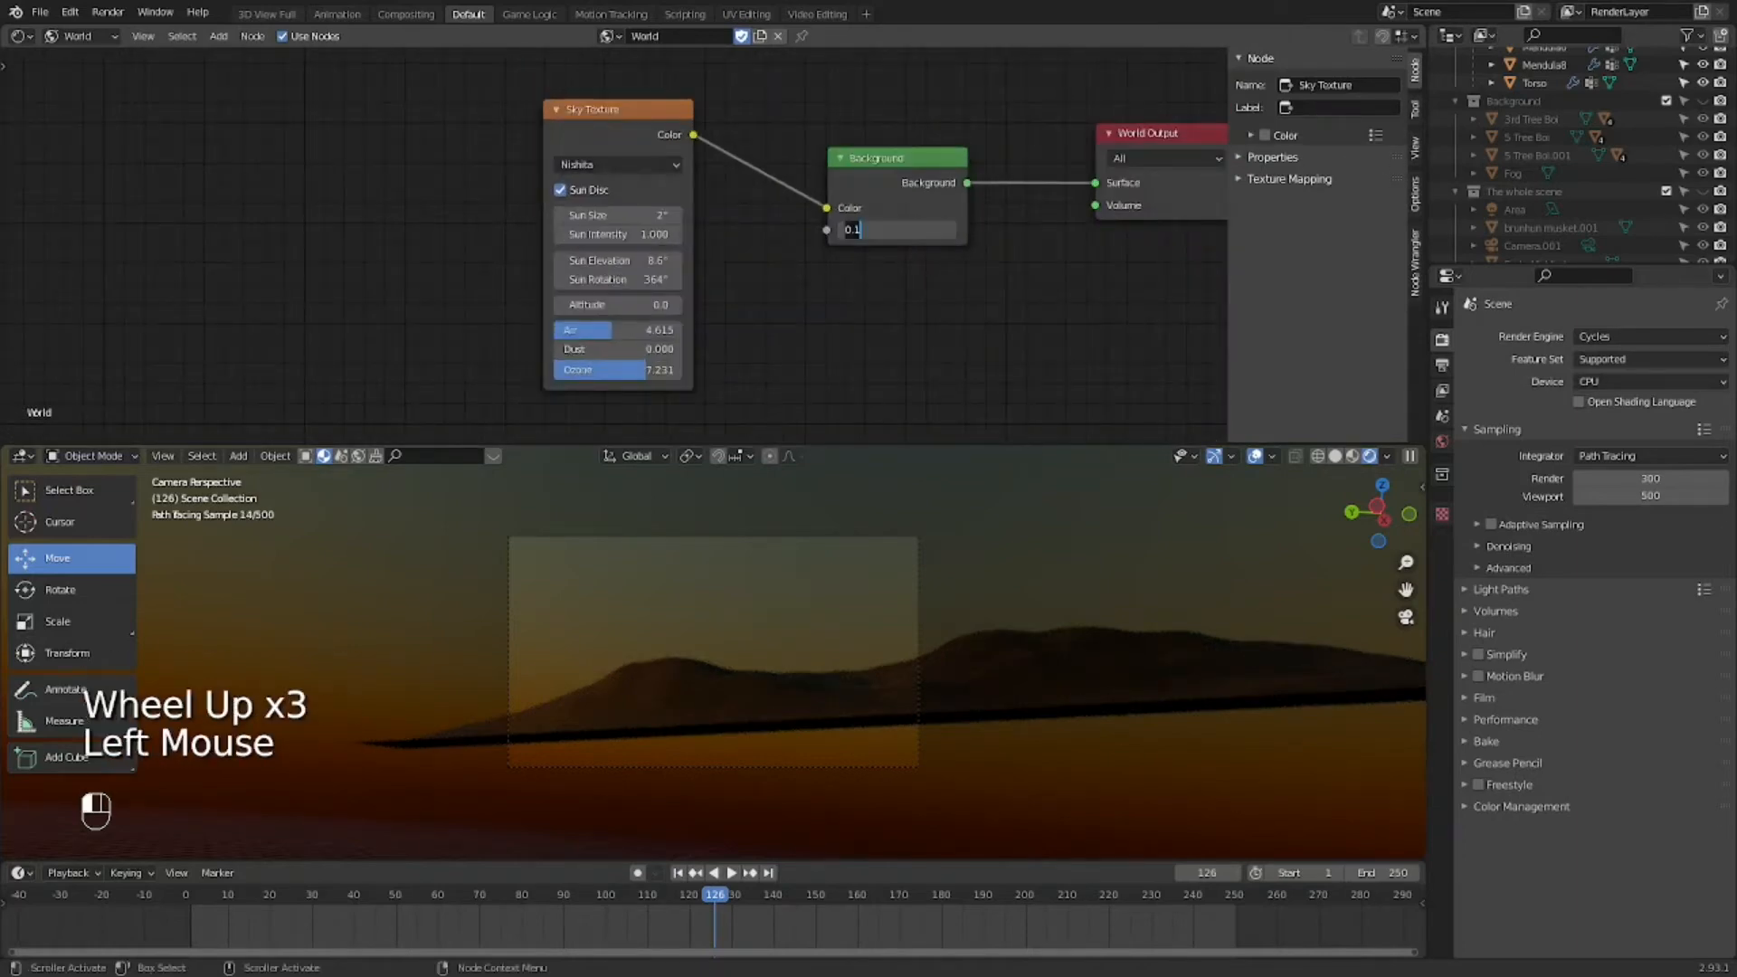
pyautogui.press('BackSpace')
pyautogui.write('.5')
pyautogui.press('Return')
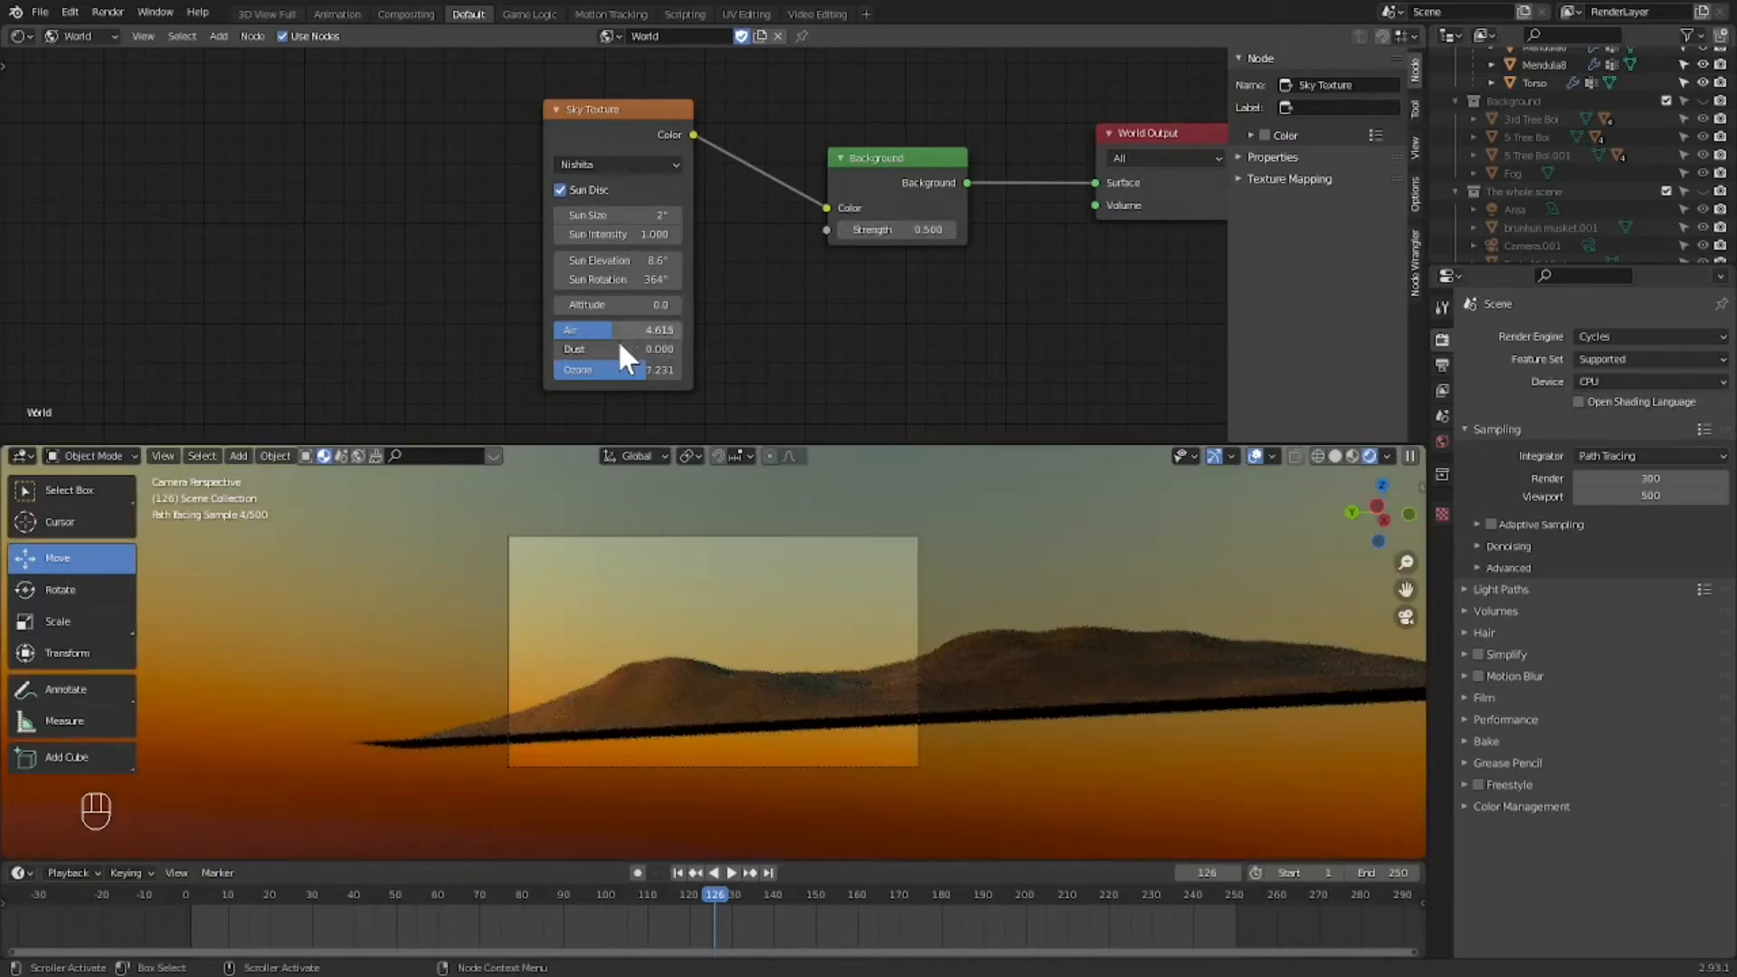
# Step: Fine-tune the Sky Texture's Ozone to 7.769 and its Air to 4.538
pyautogui.moveTo(632, 367); pyautogui.dragTo(653, 369)
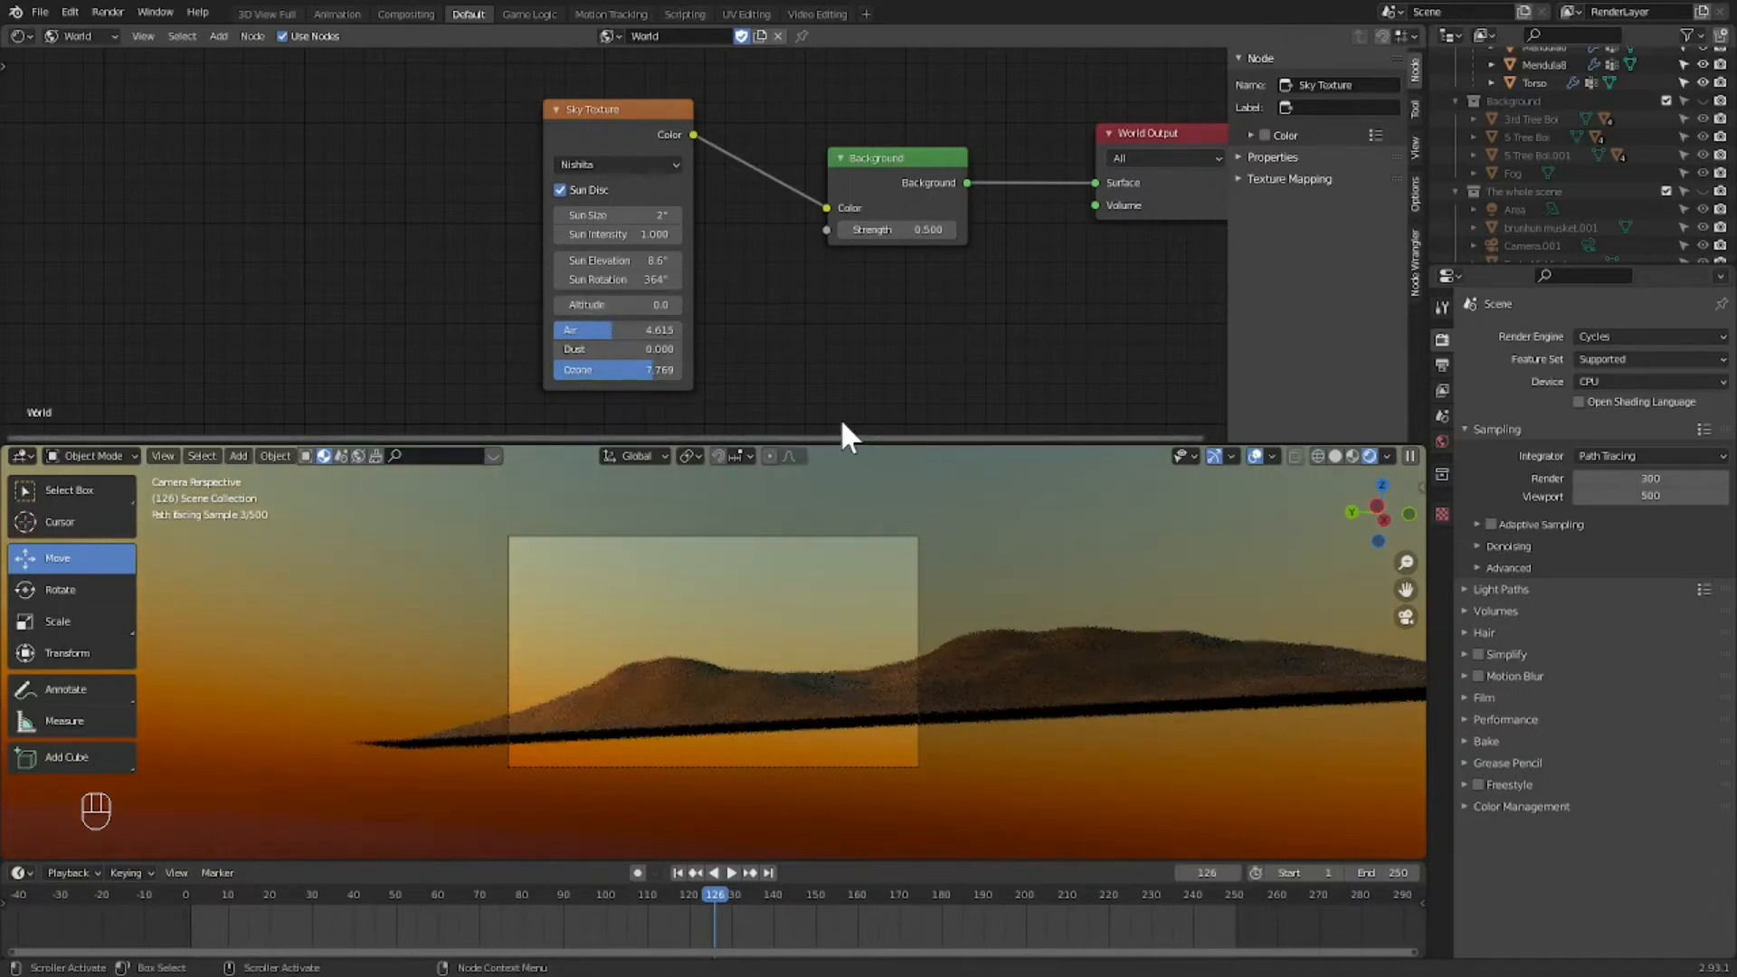
pyautogui.moveTo(620, 330); pyautogui.dragTo(612, 329)
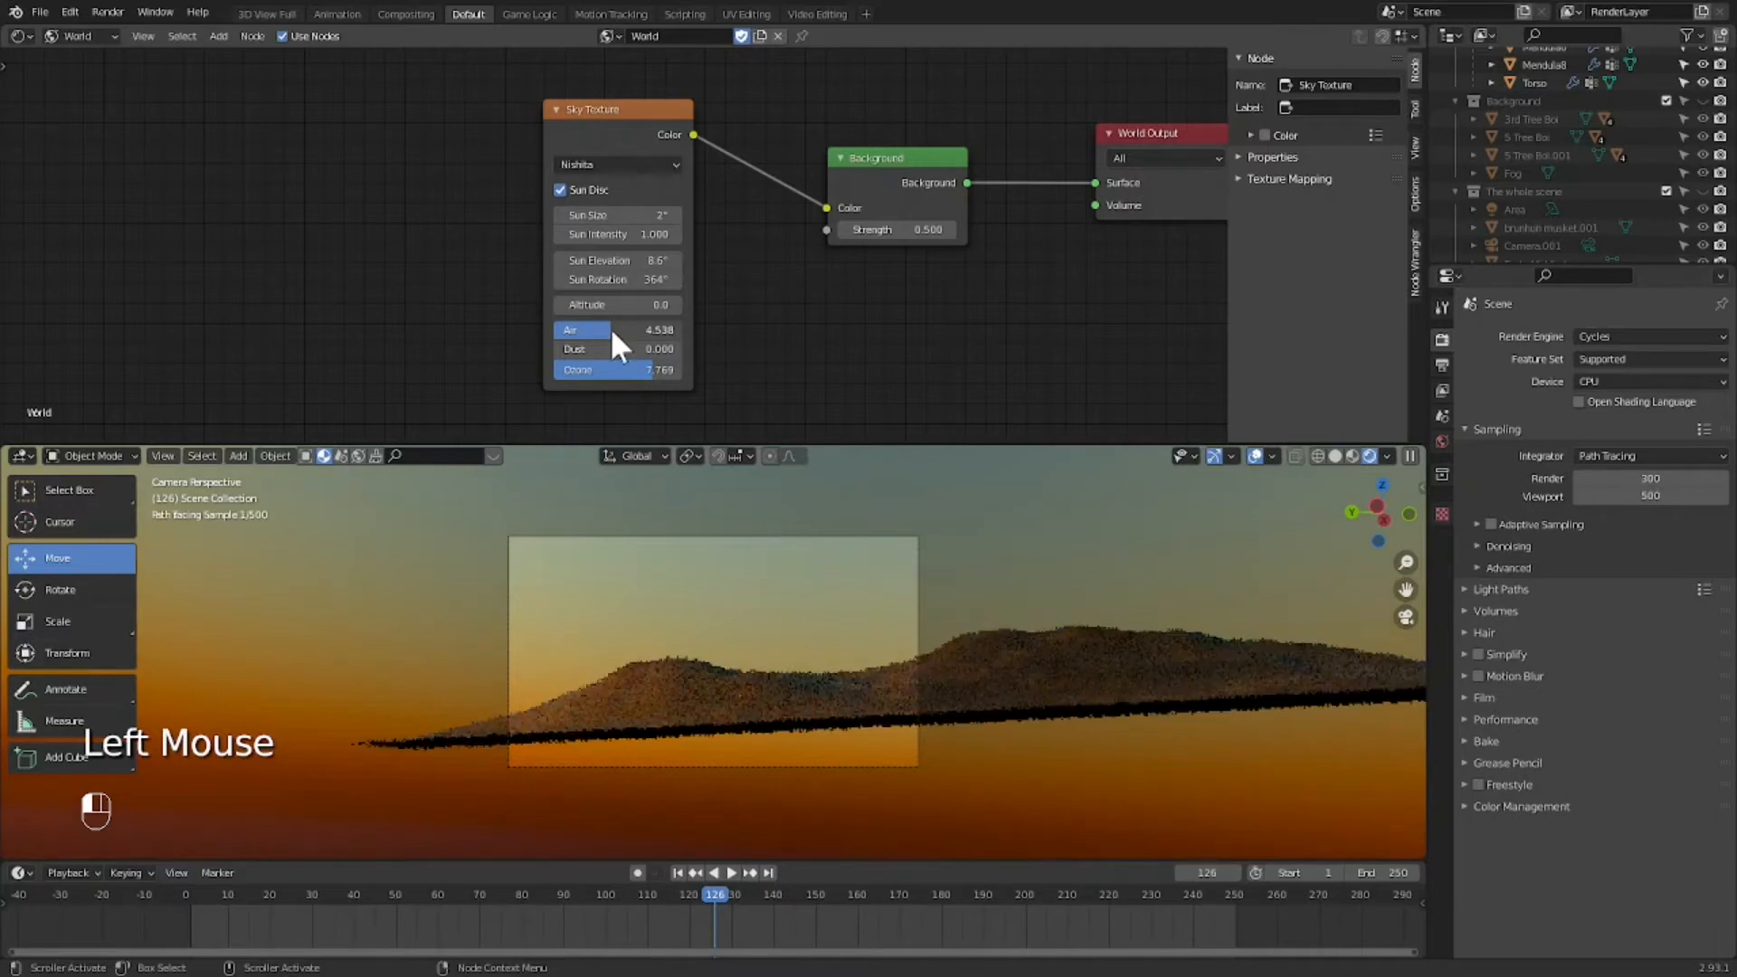
pyautogui.moveTo(867, 436); pyautogui.dragTo(986, 410)
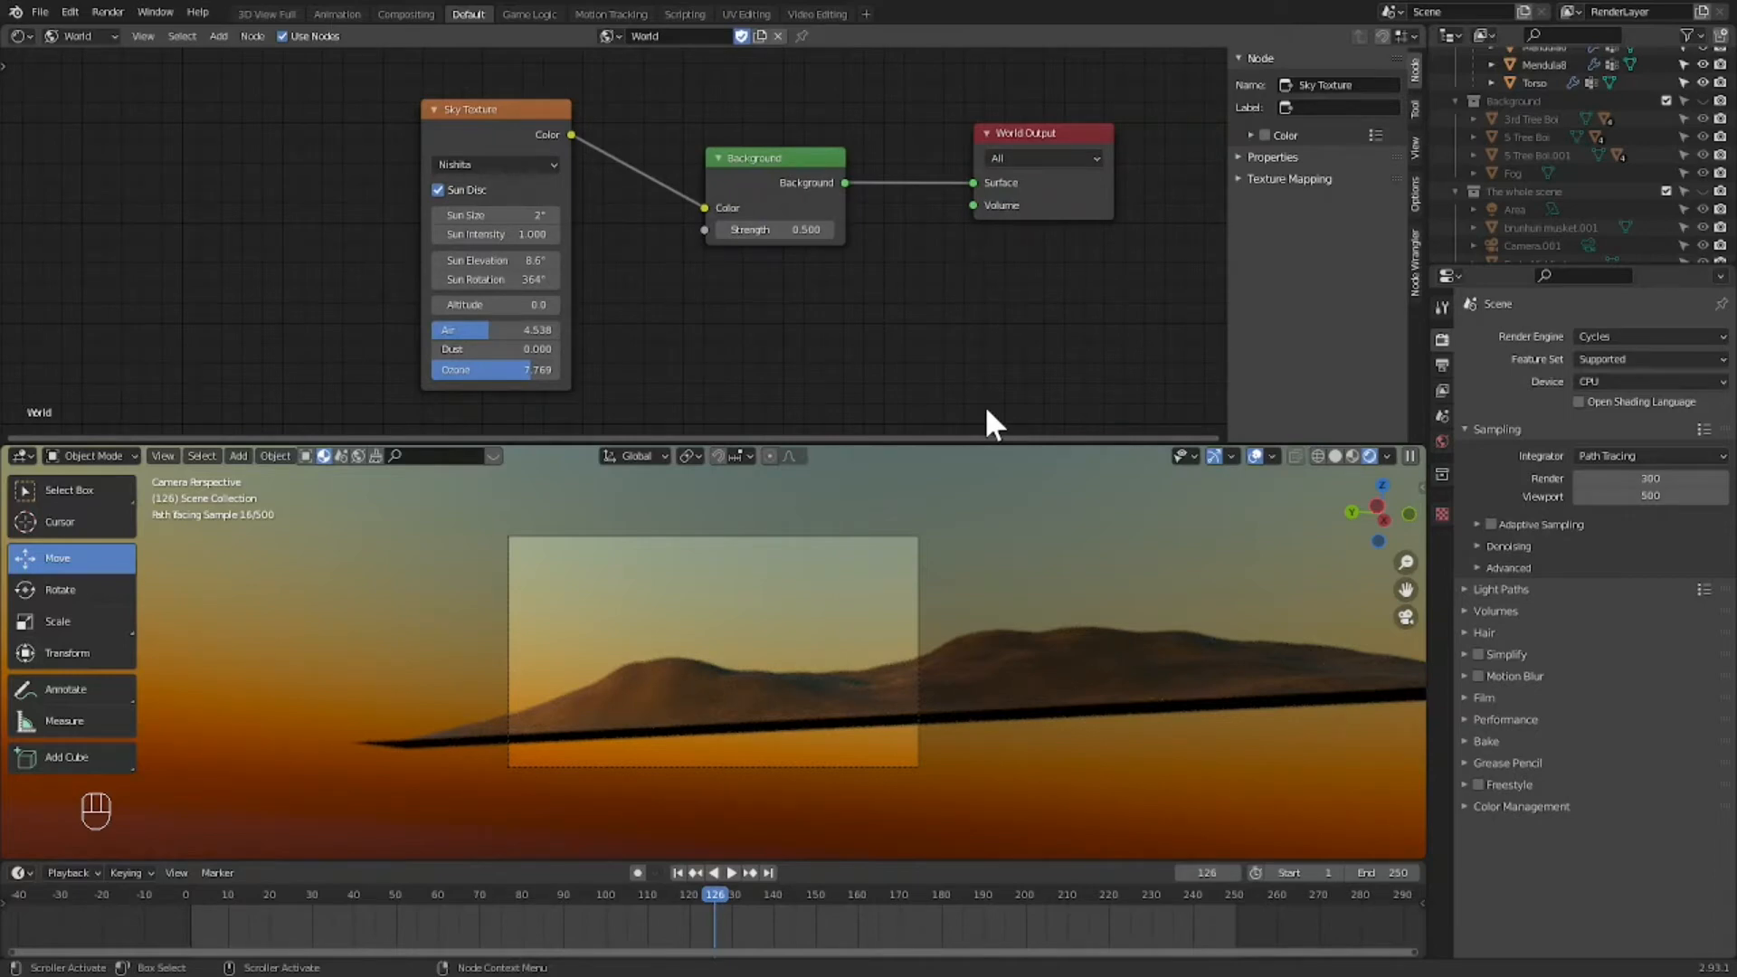
# Step: Add a Mix Shader node on the link between the Background and World Output nodes
pyautogui.click(932, 324)
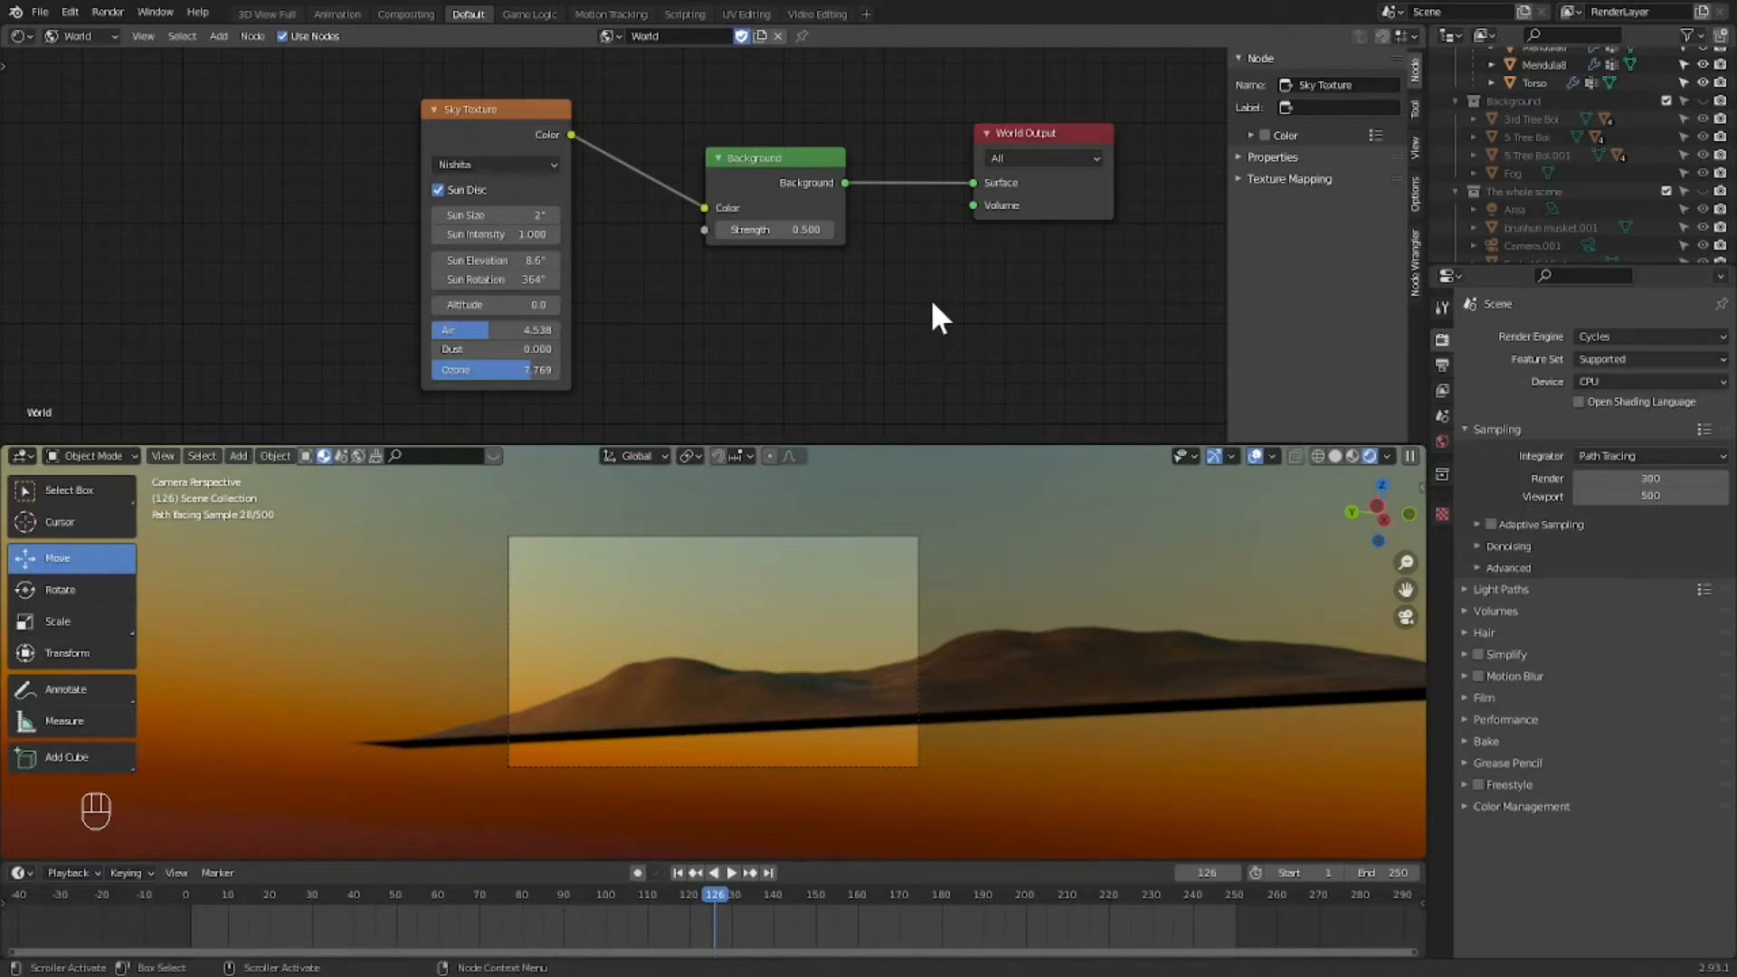
pyautogui.hotkey('shift', 'a')
pyautogui.click(921, 292)
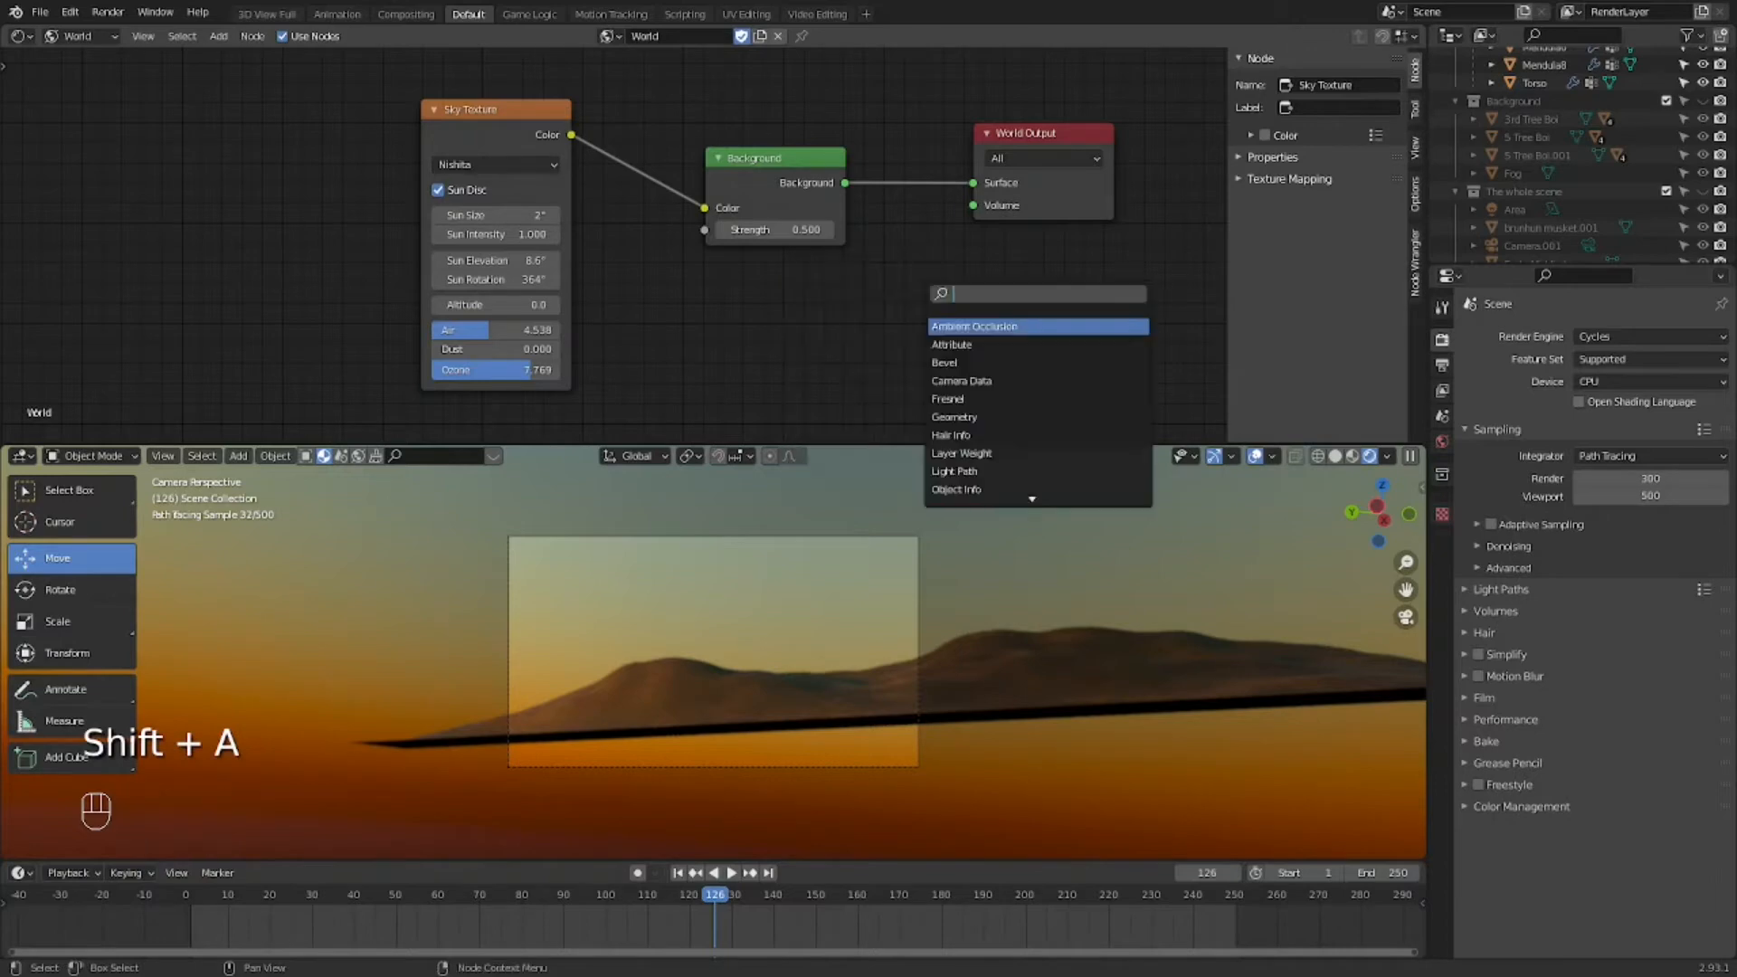
pyautogui.write('mix')
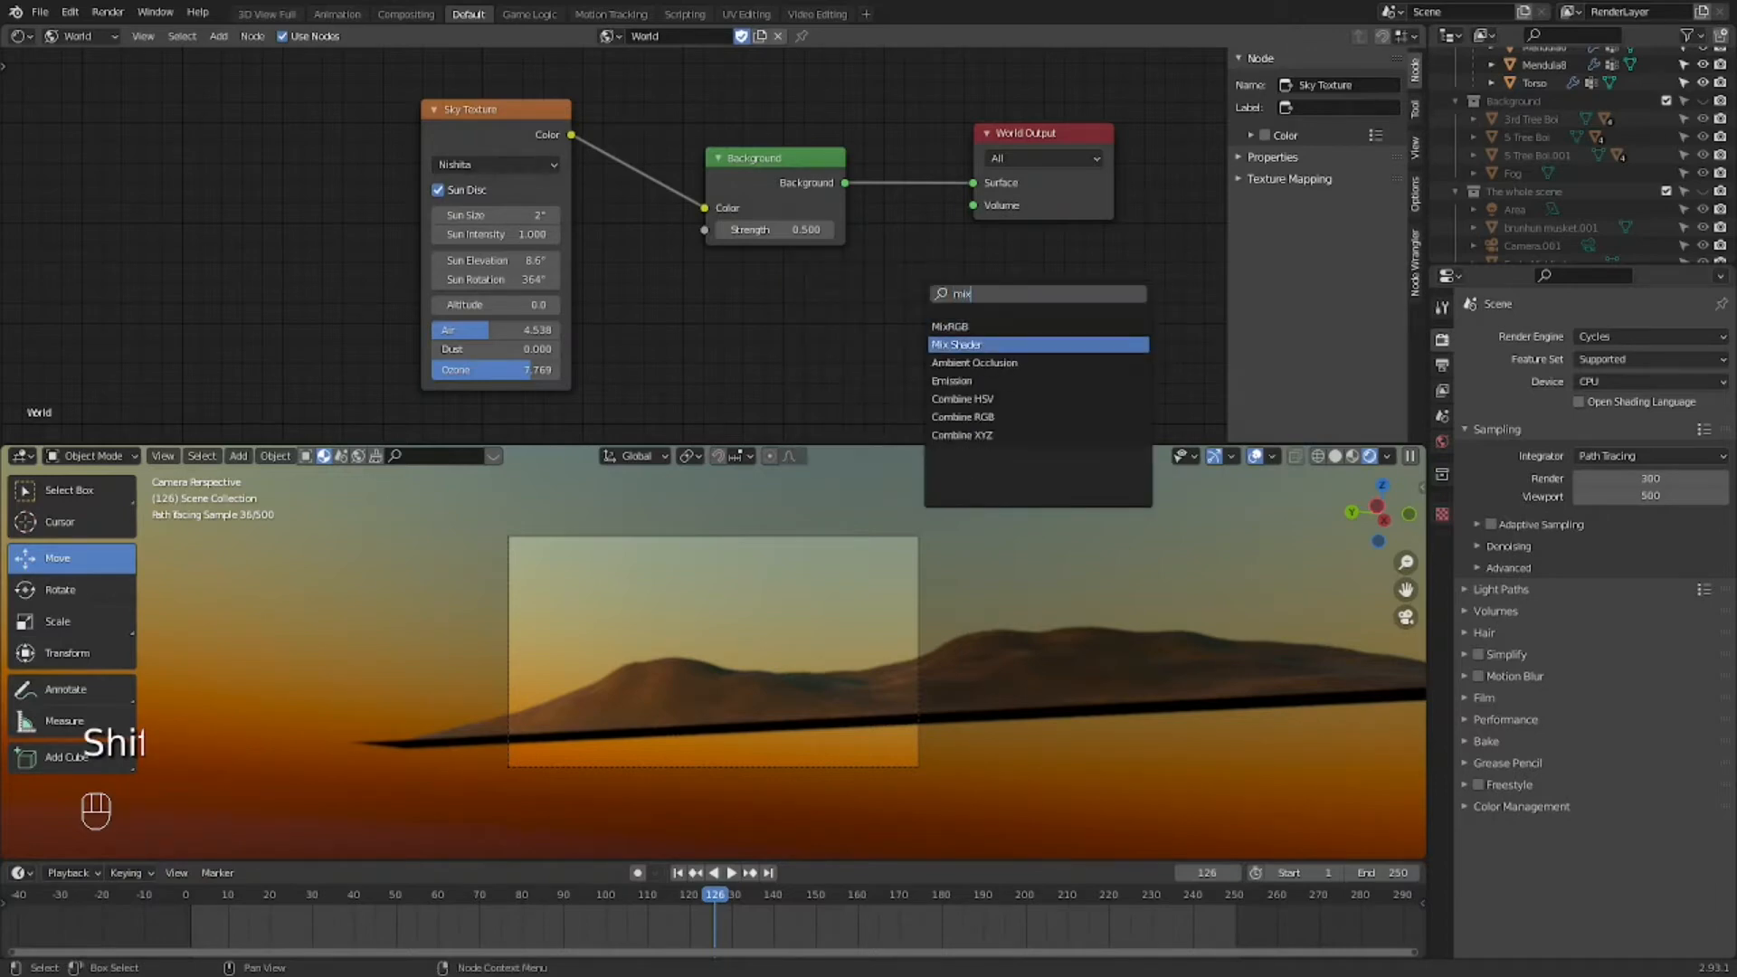
pyautogui.click(984, 351)
pyautogui.click(932, 199)
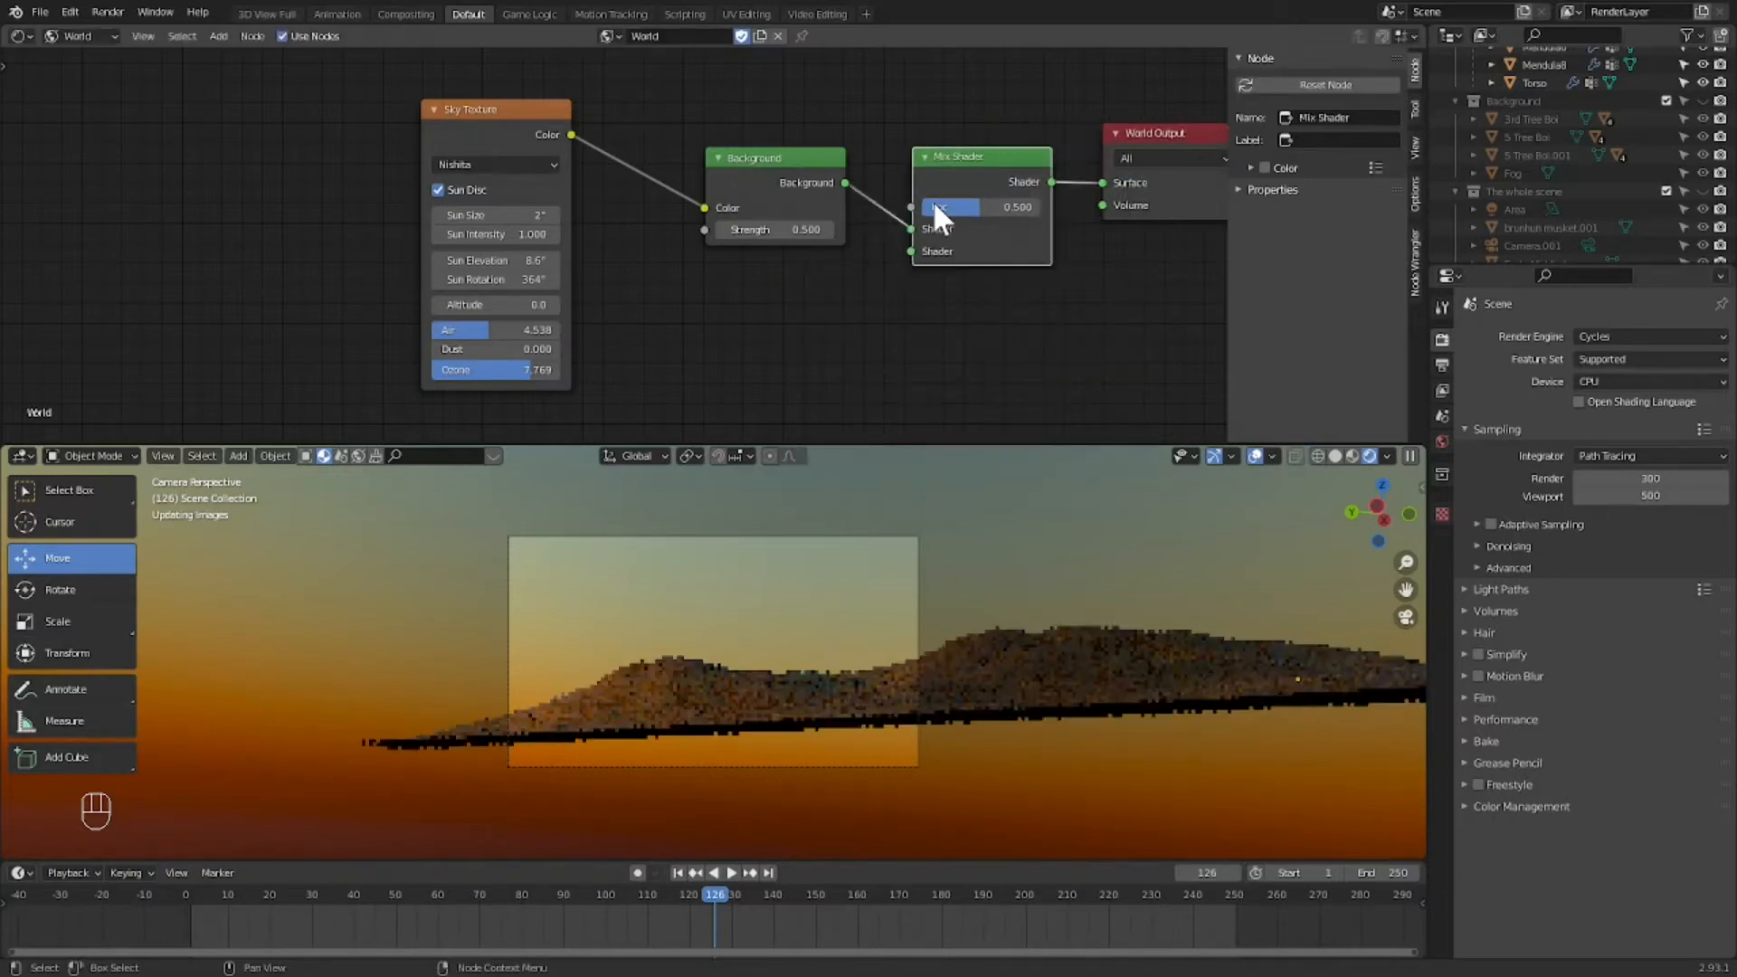
pyautogui.click(865, 293)
# Step: Add a second Background node and place it directly below the existing one
pyautogui.click(843, 318)
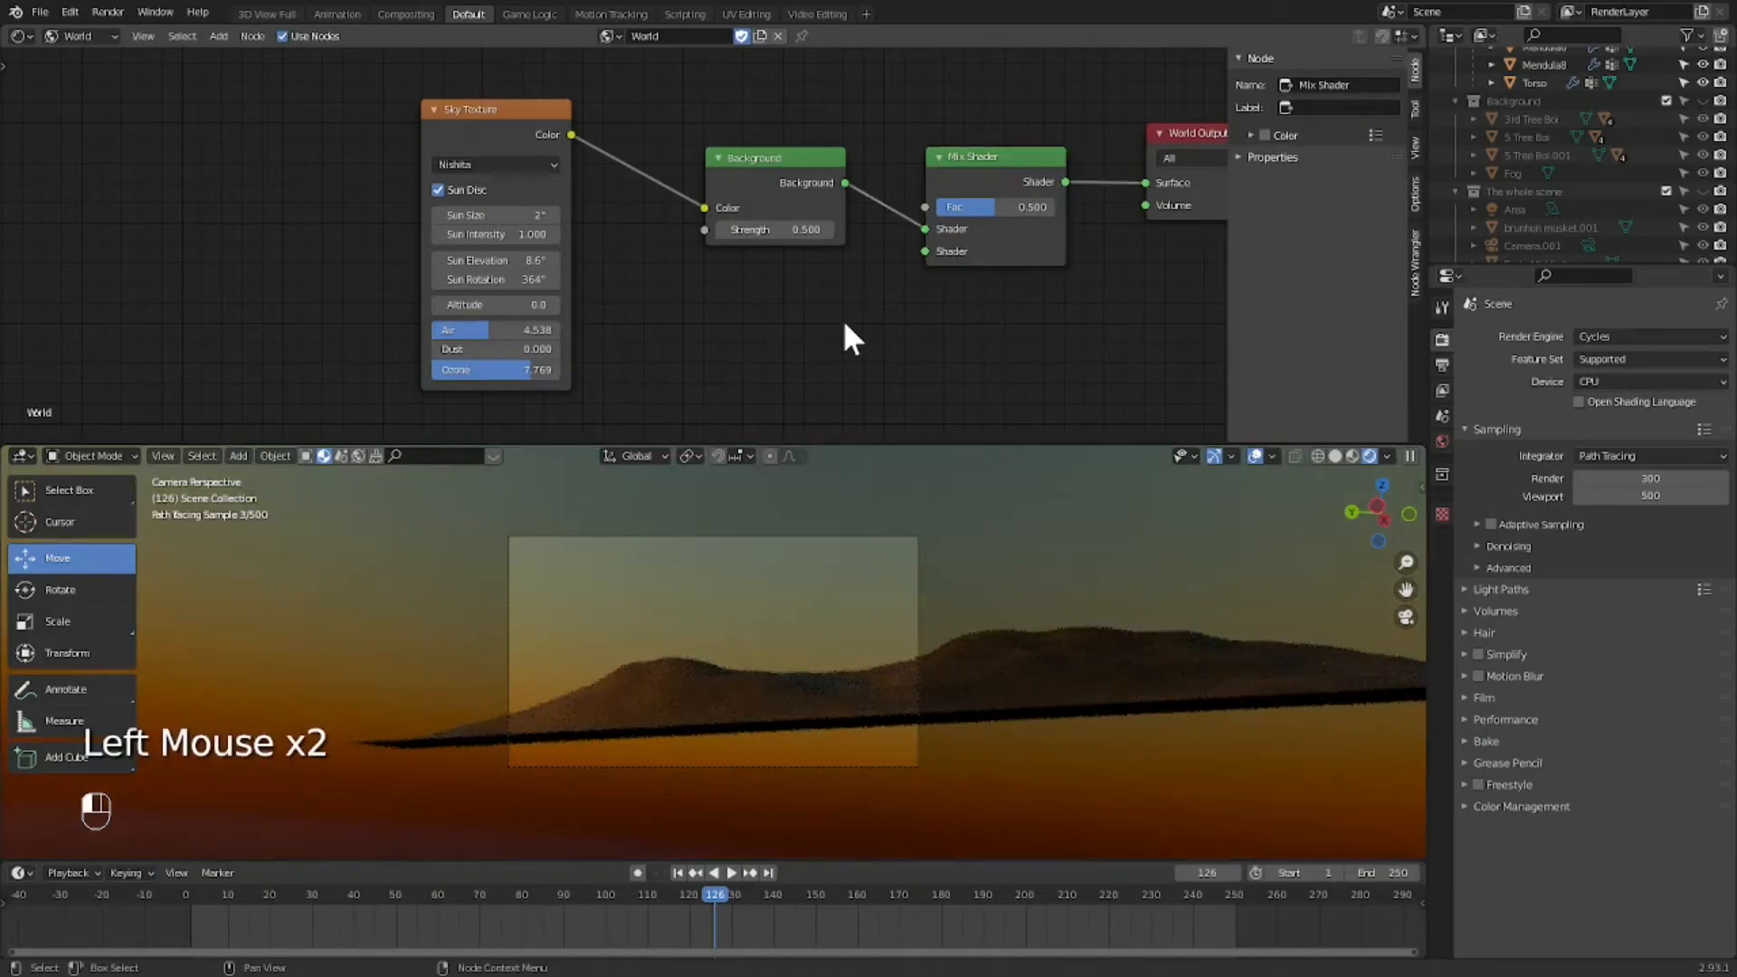
pyautogui.hotkey('shift', 'a')
pyautogui.write('ba')
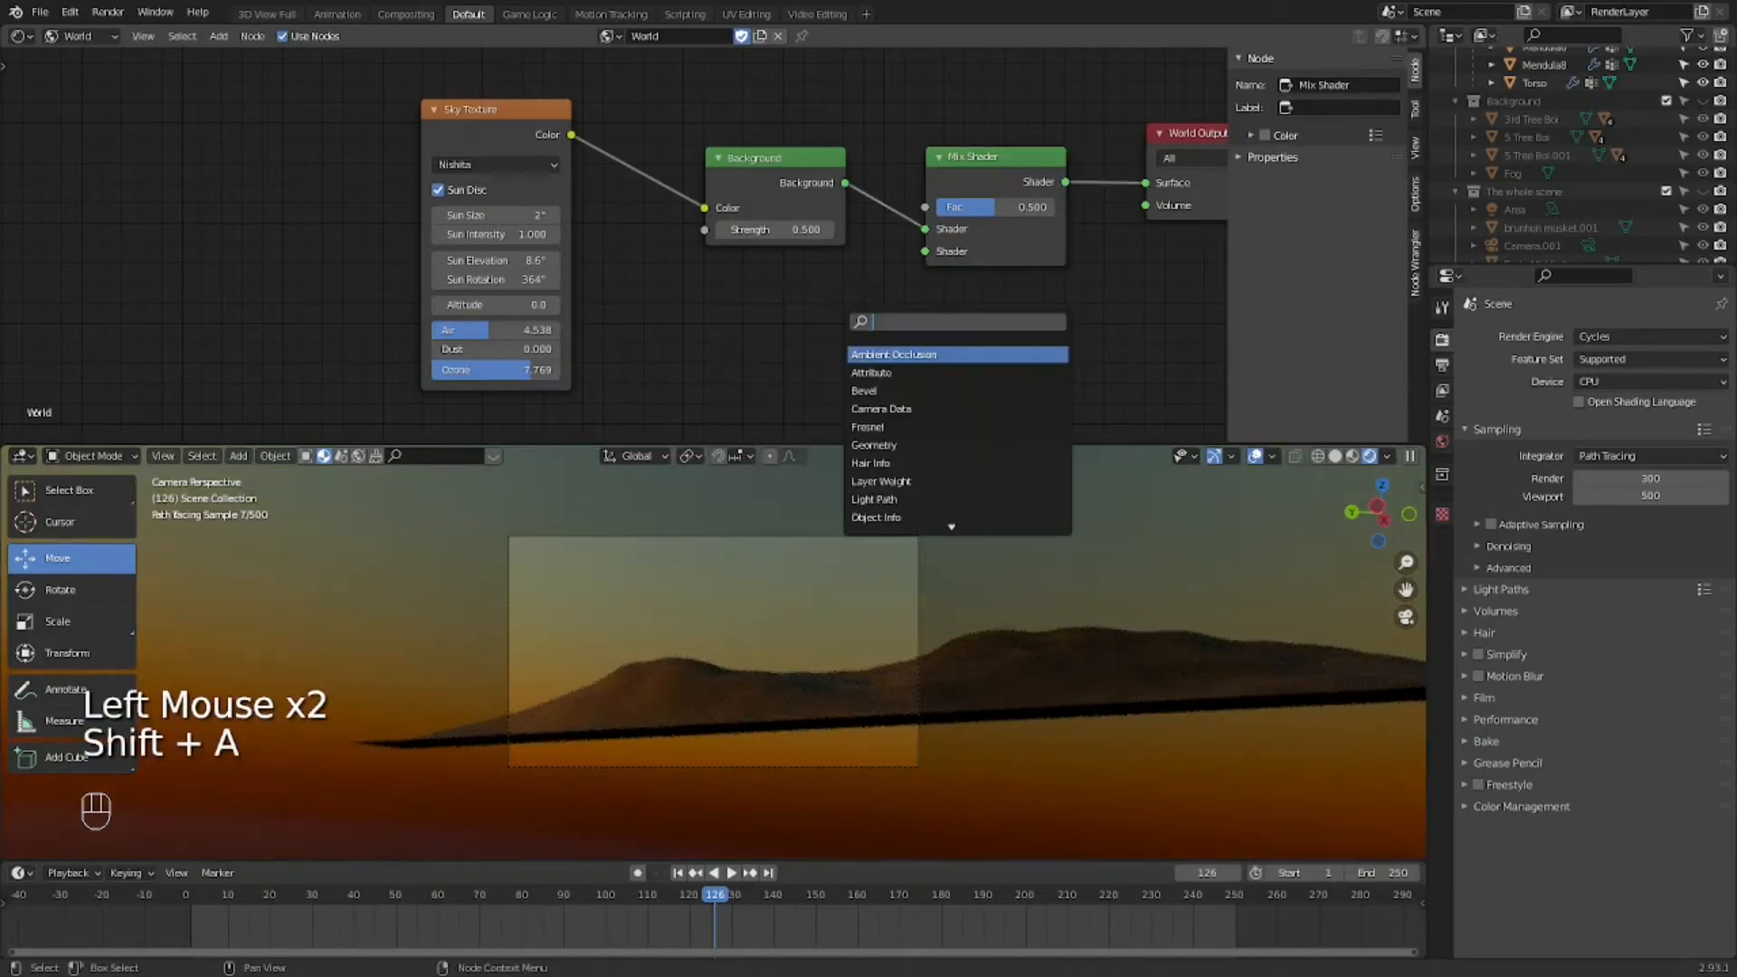
pyautogui.write('ck')
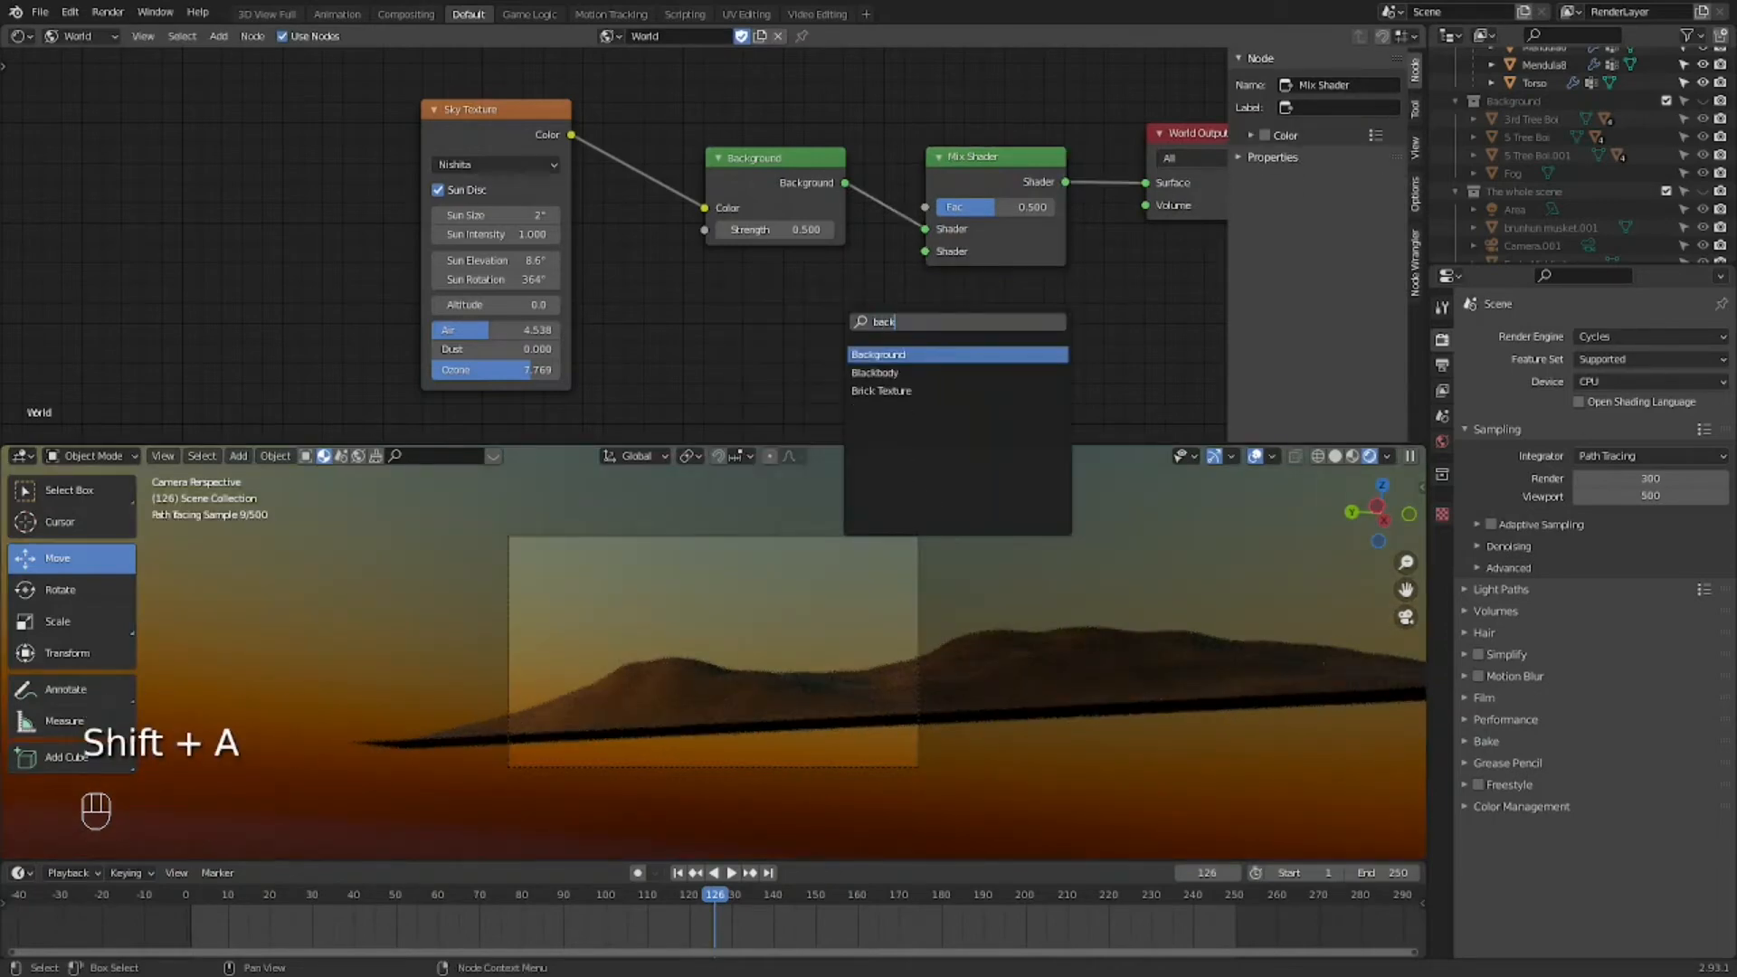
pyautogui.click(884, 356)
pyautogui.click(805, 379)
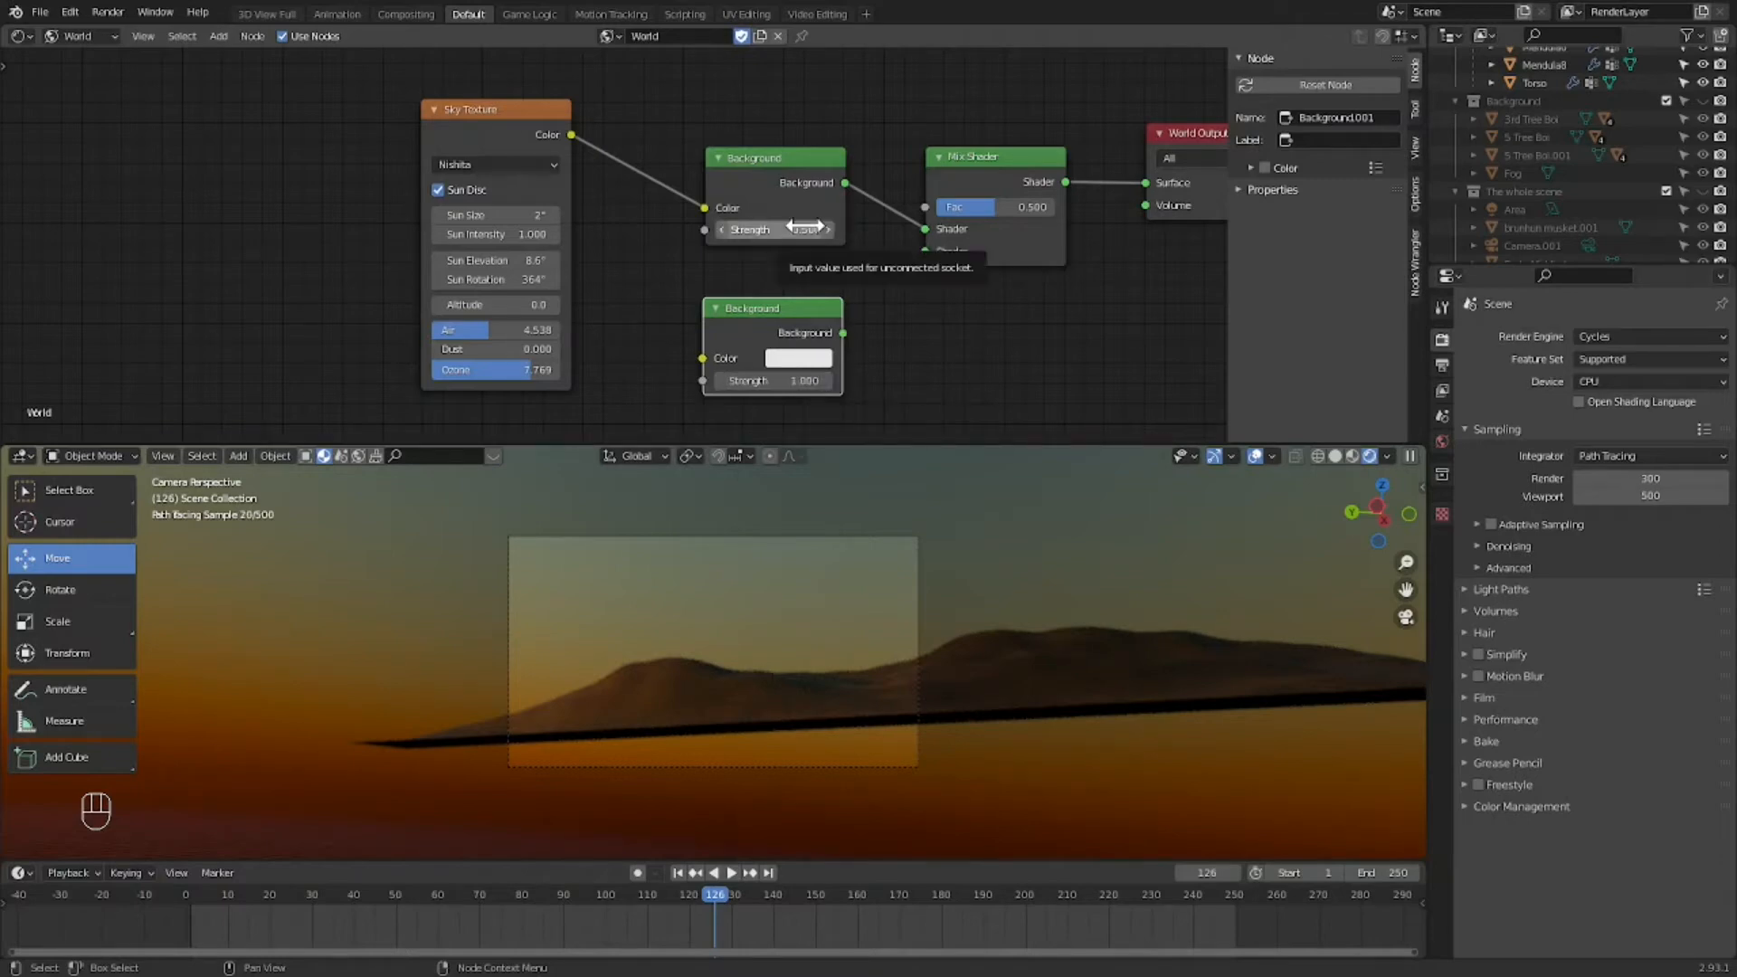
# Step: Set the second Background node's Strength to 0.1 and connect its output to the Mix Shader's second Shader input
pyautogui.click(795, 381)
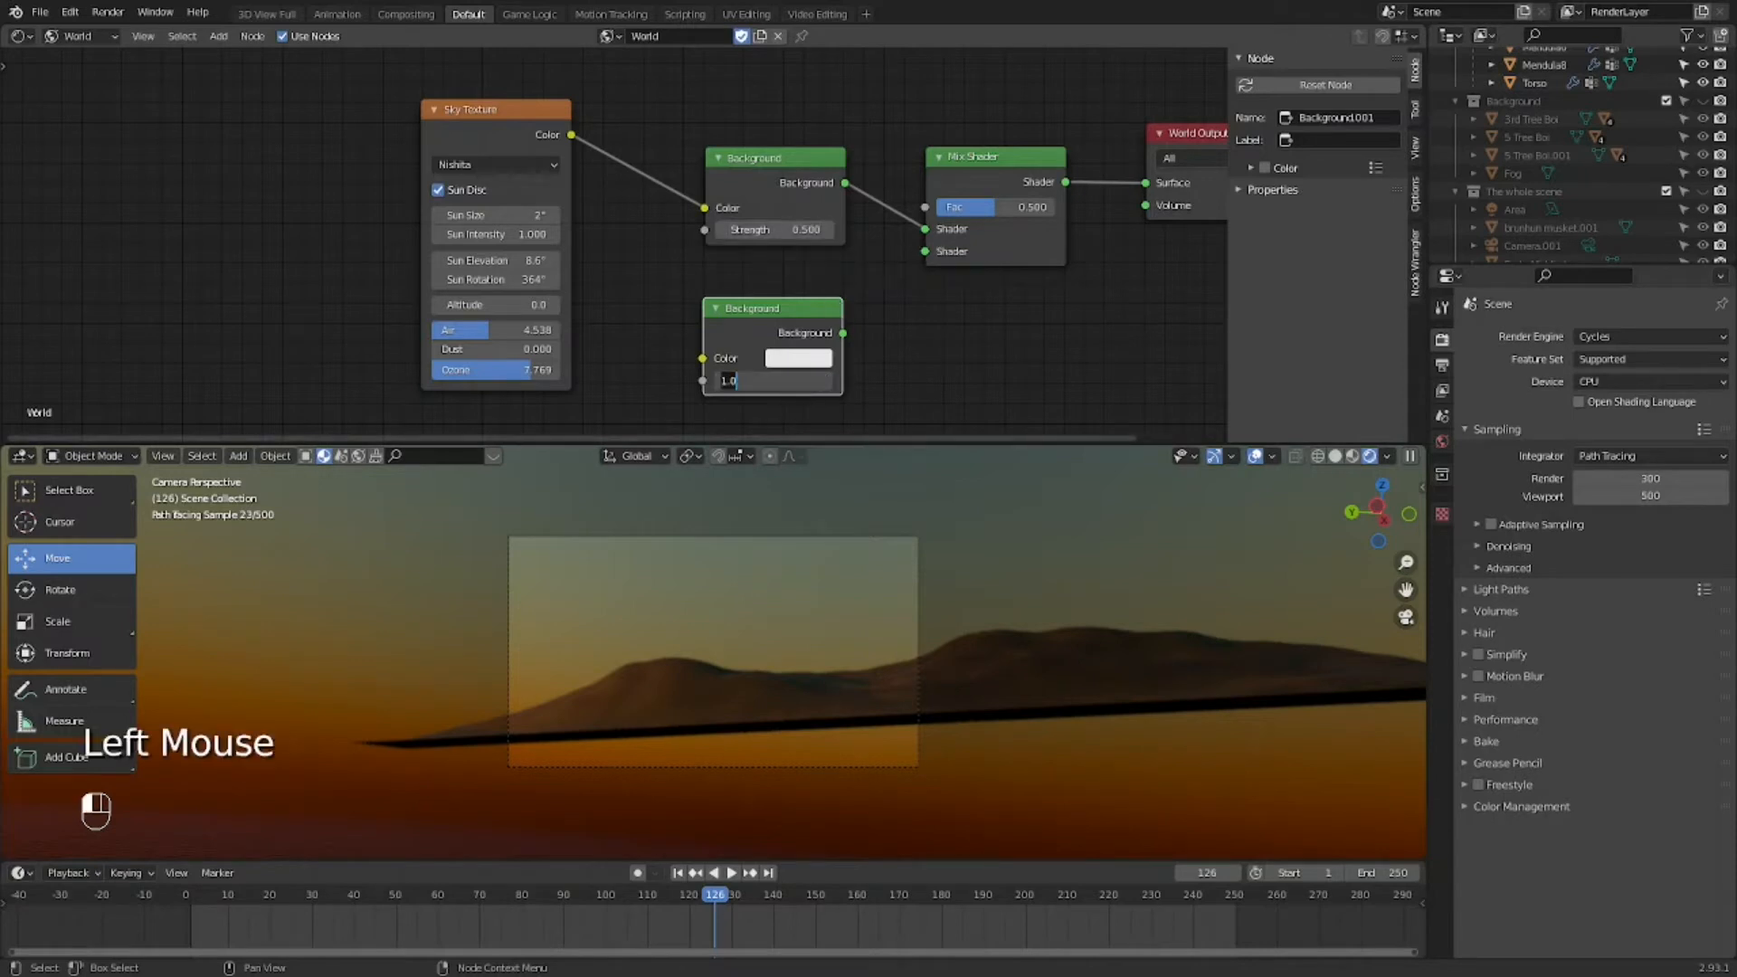
pyautogui.write('0.1')
pyautogui.press('Return')
pyautogui.moveTo(843, 333); pyautogui.dragTo(873, 335)
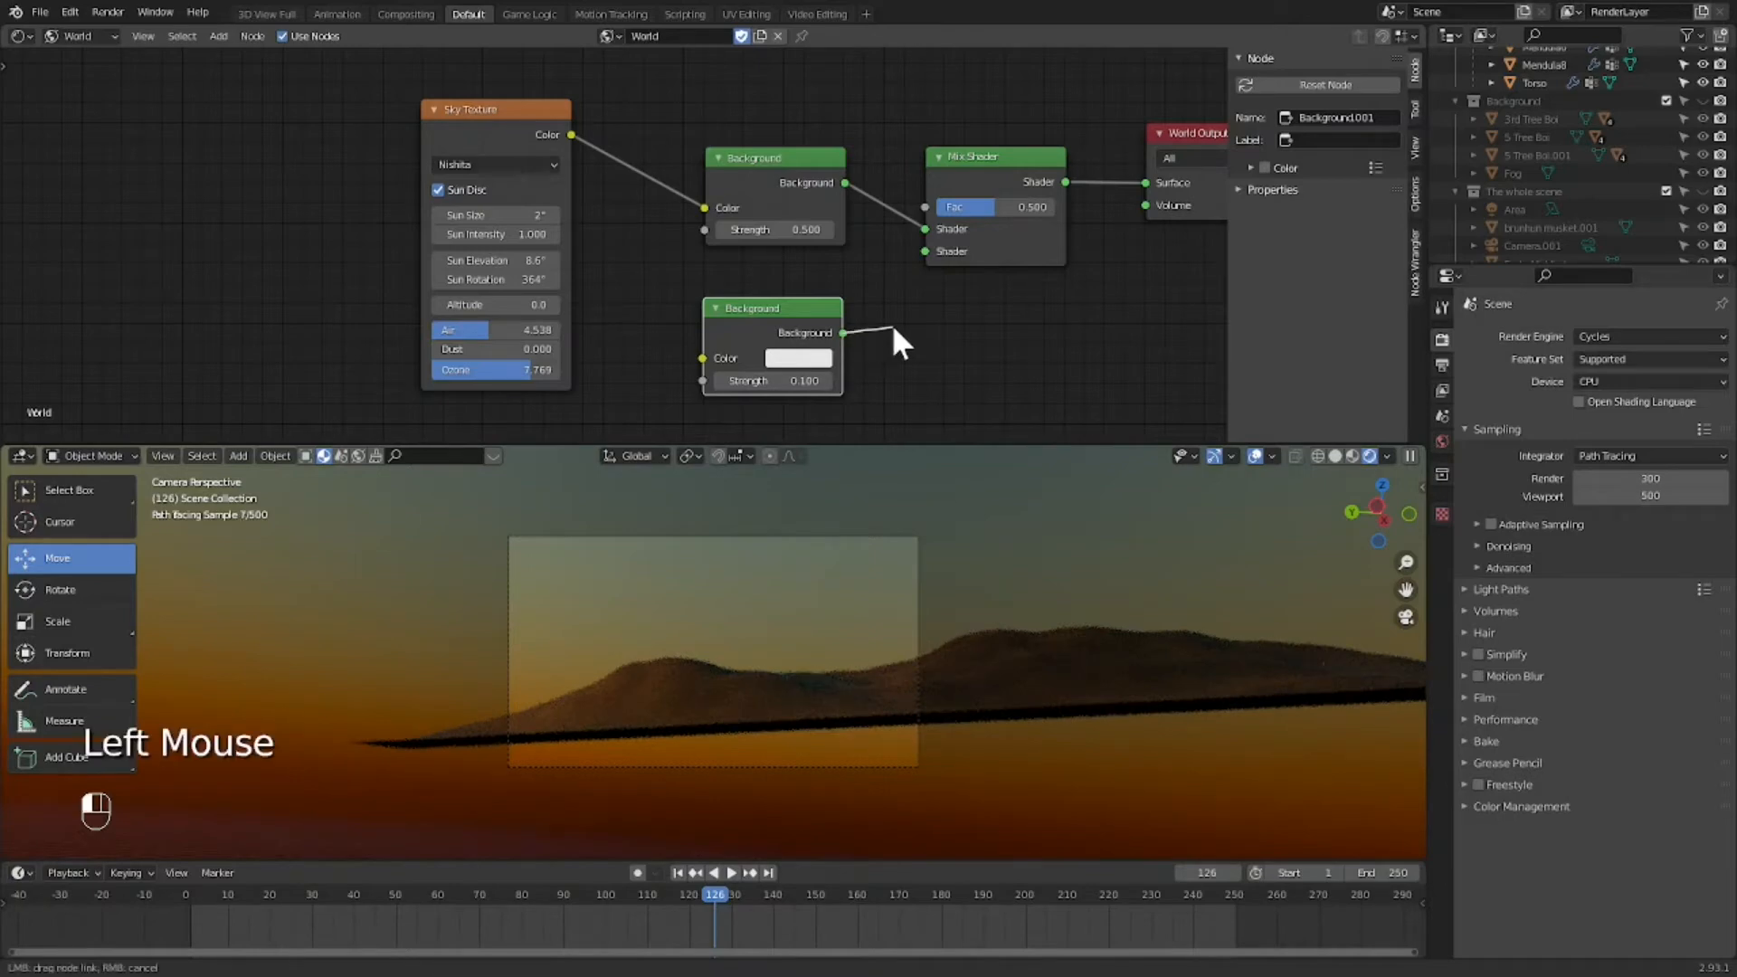
pyautogui.moveTo(893, 321); pyautogui.dragTo(926, 250)
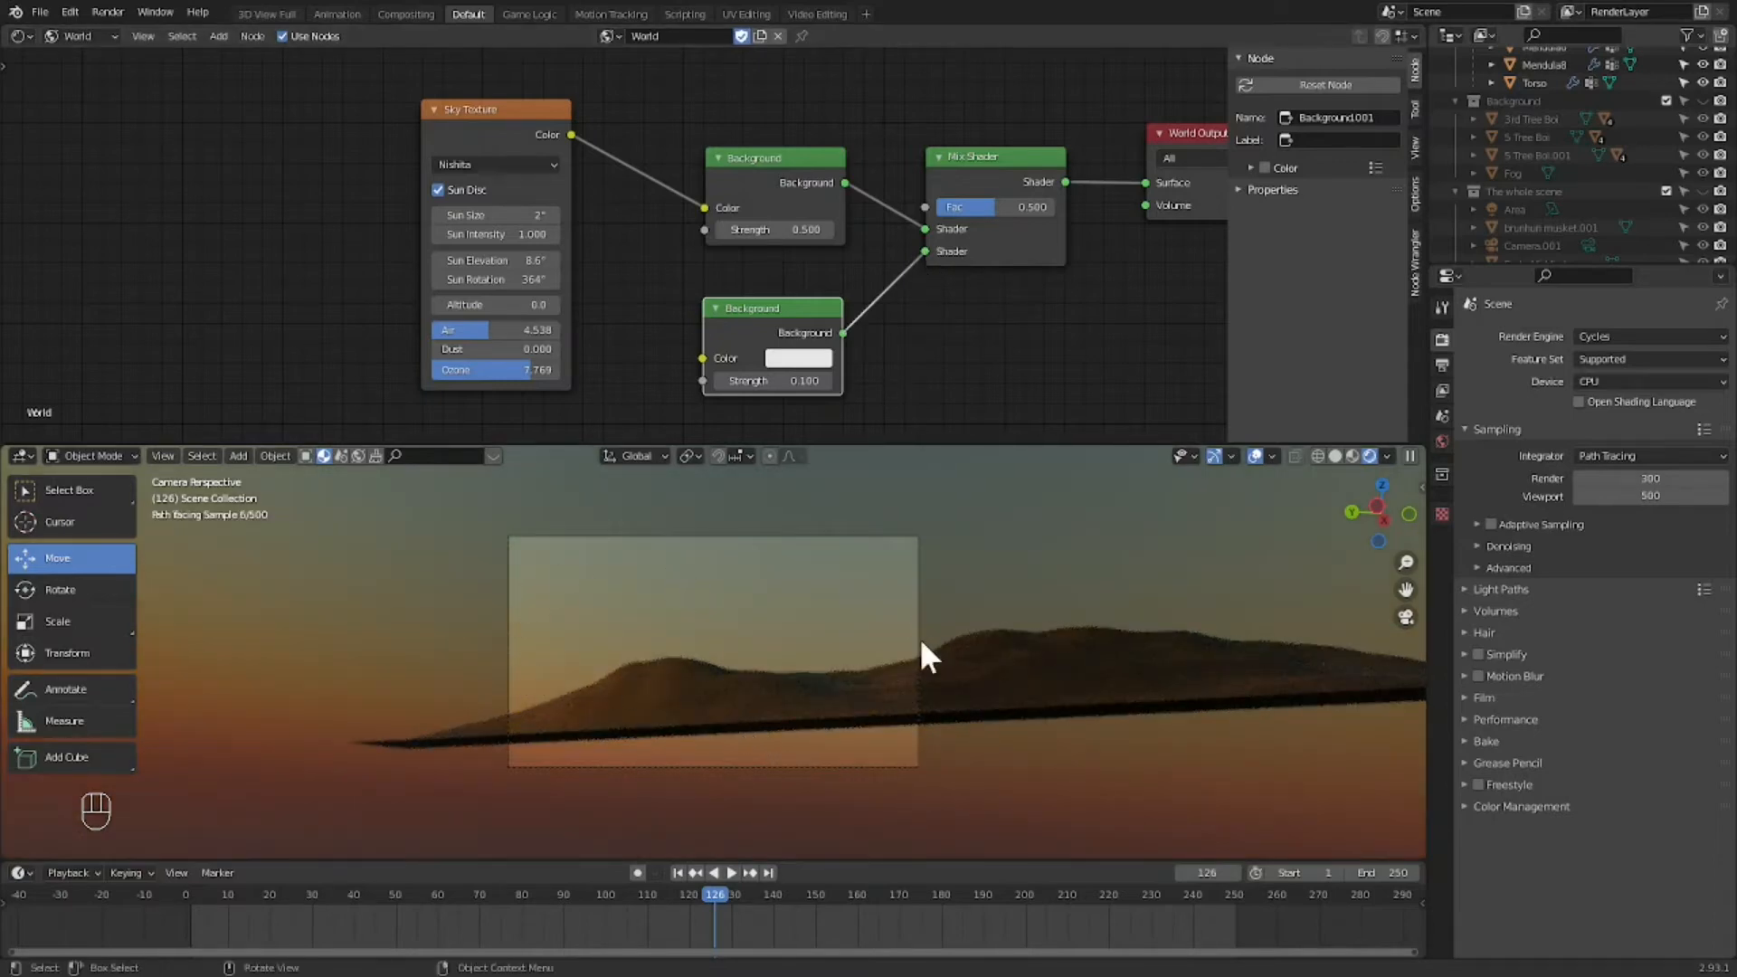
# Step: Change the second Background node's color to a saturated turquoise
pyautogui.scroll(1, 833, 358)
pyautogui.click(825, 360)
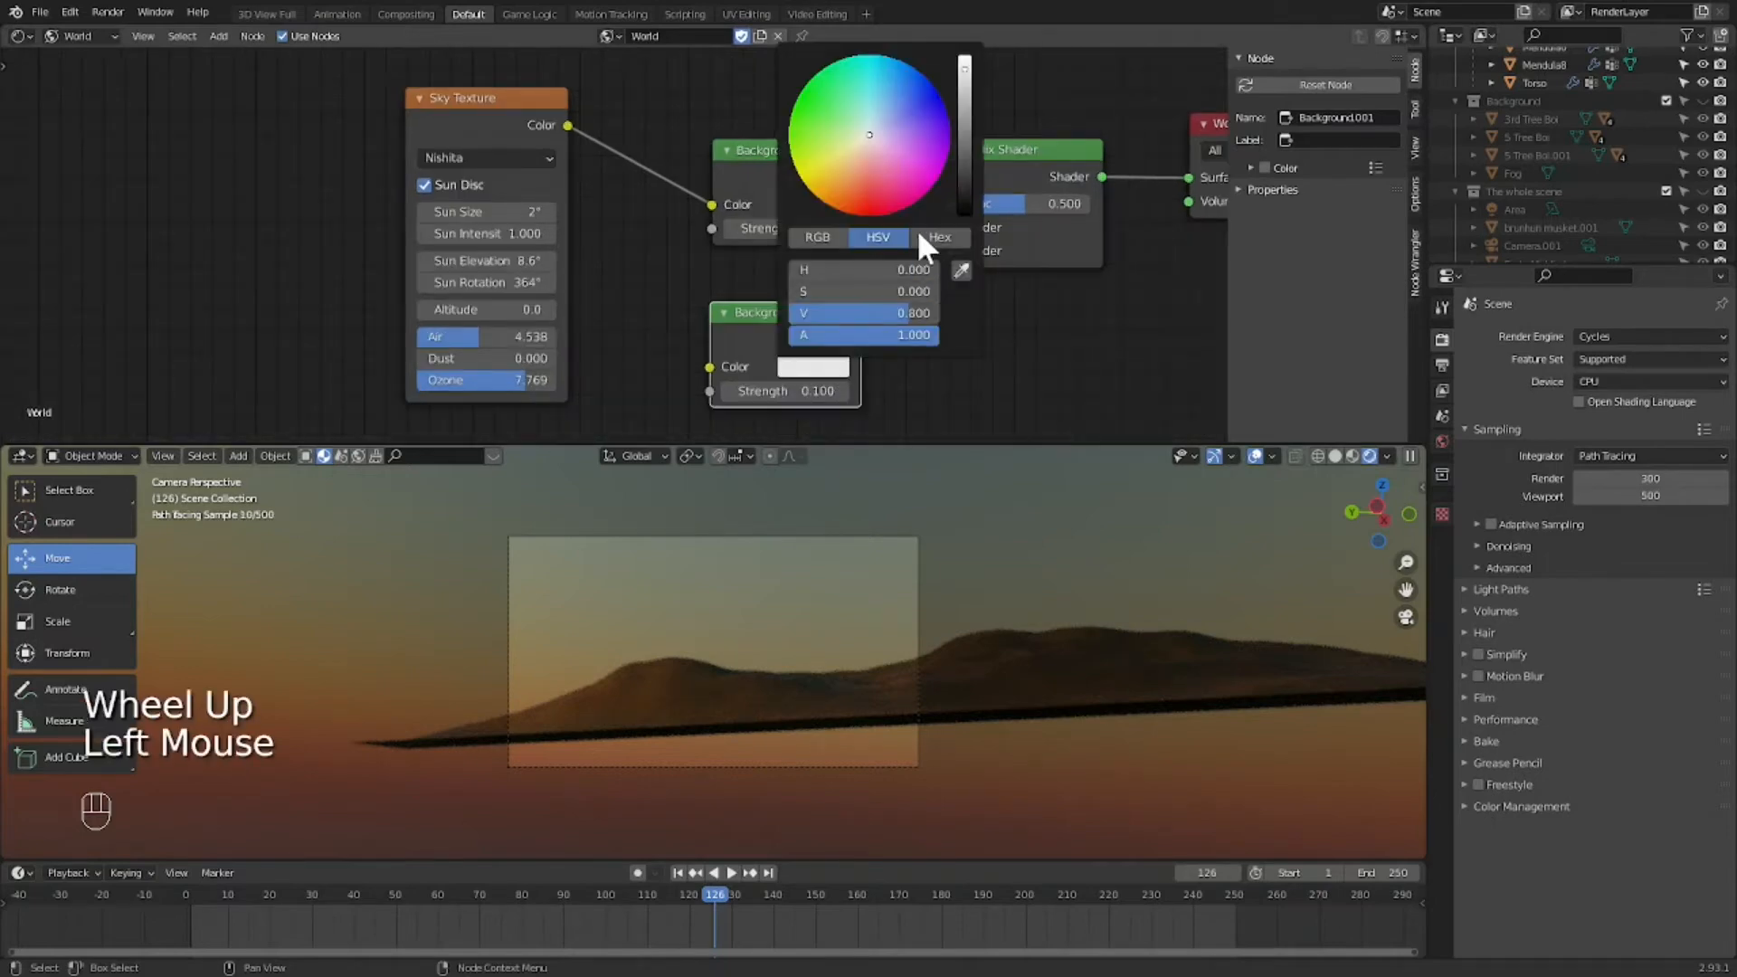
pyautogui.moveTo(869, 147)
pyautogui.mouseDown()
pyautogui.moveTo(899, 198)
pyautogui.moveTo(884, 205)
pyautogui.moveTo(811, 163)
pyautogui.moveTo(840, 67)
pyautogui.moveTo(866, 67)
pyautogui.mouseUp()
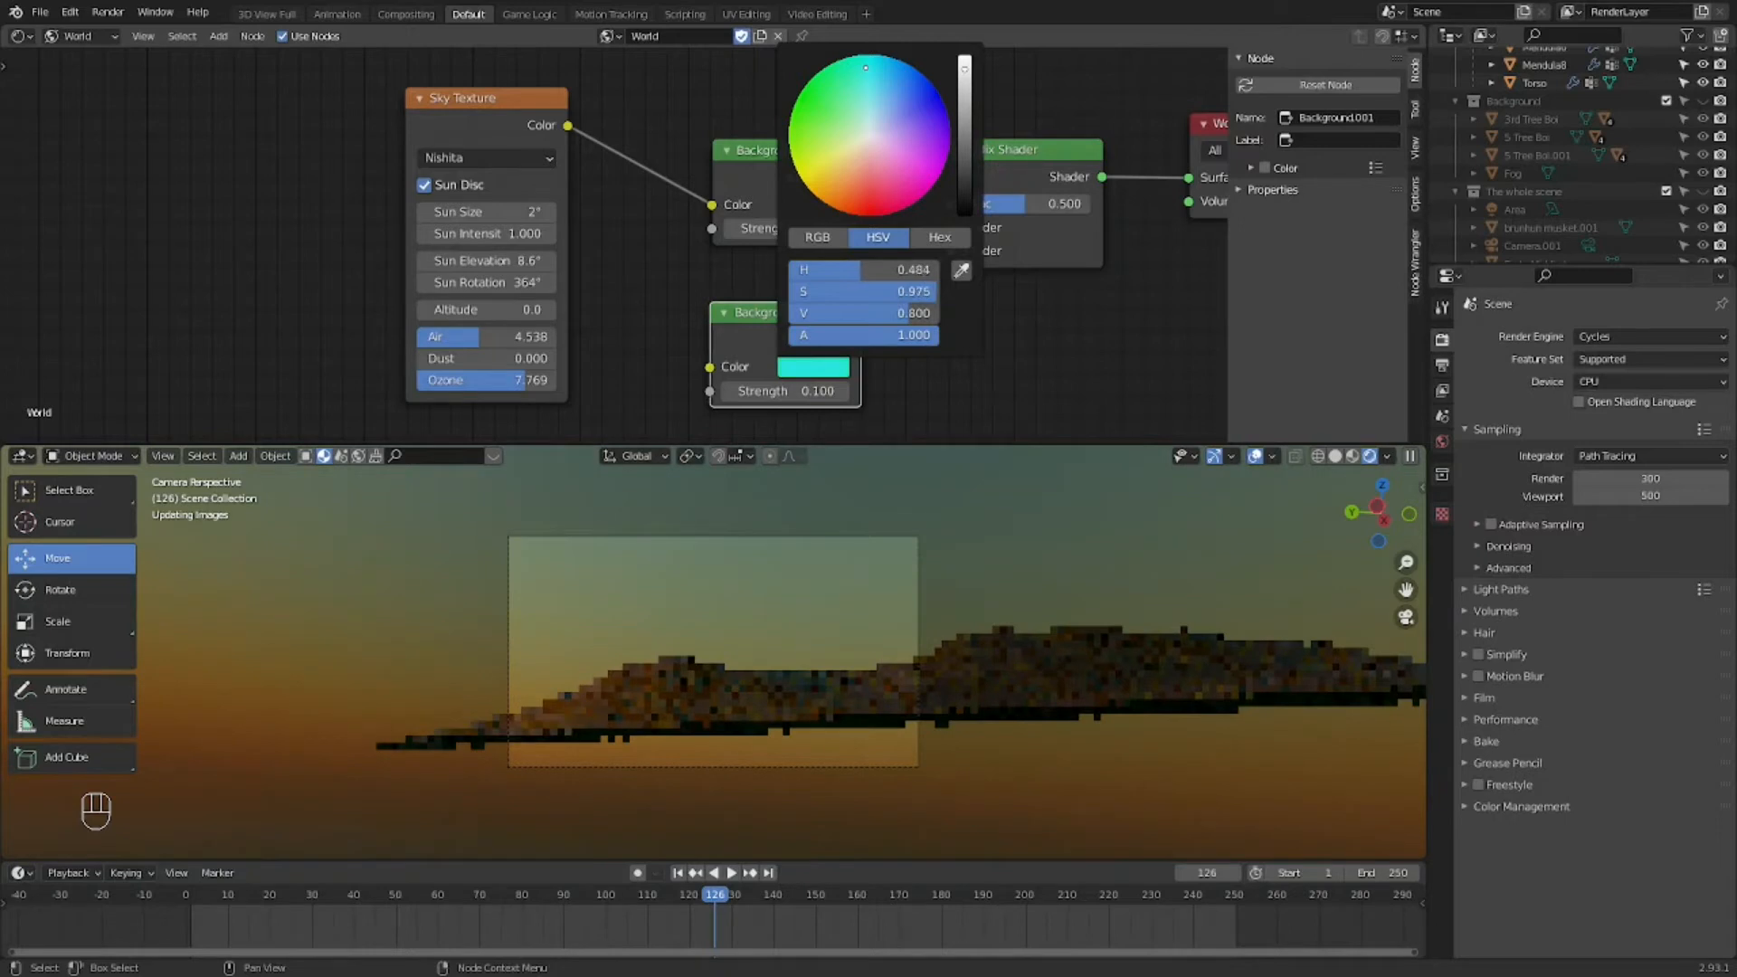
pyautogui.moveTo(866, 67); pyautogui.dragTo(859, 68)
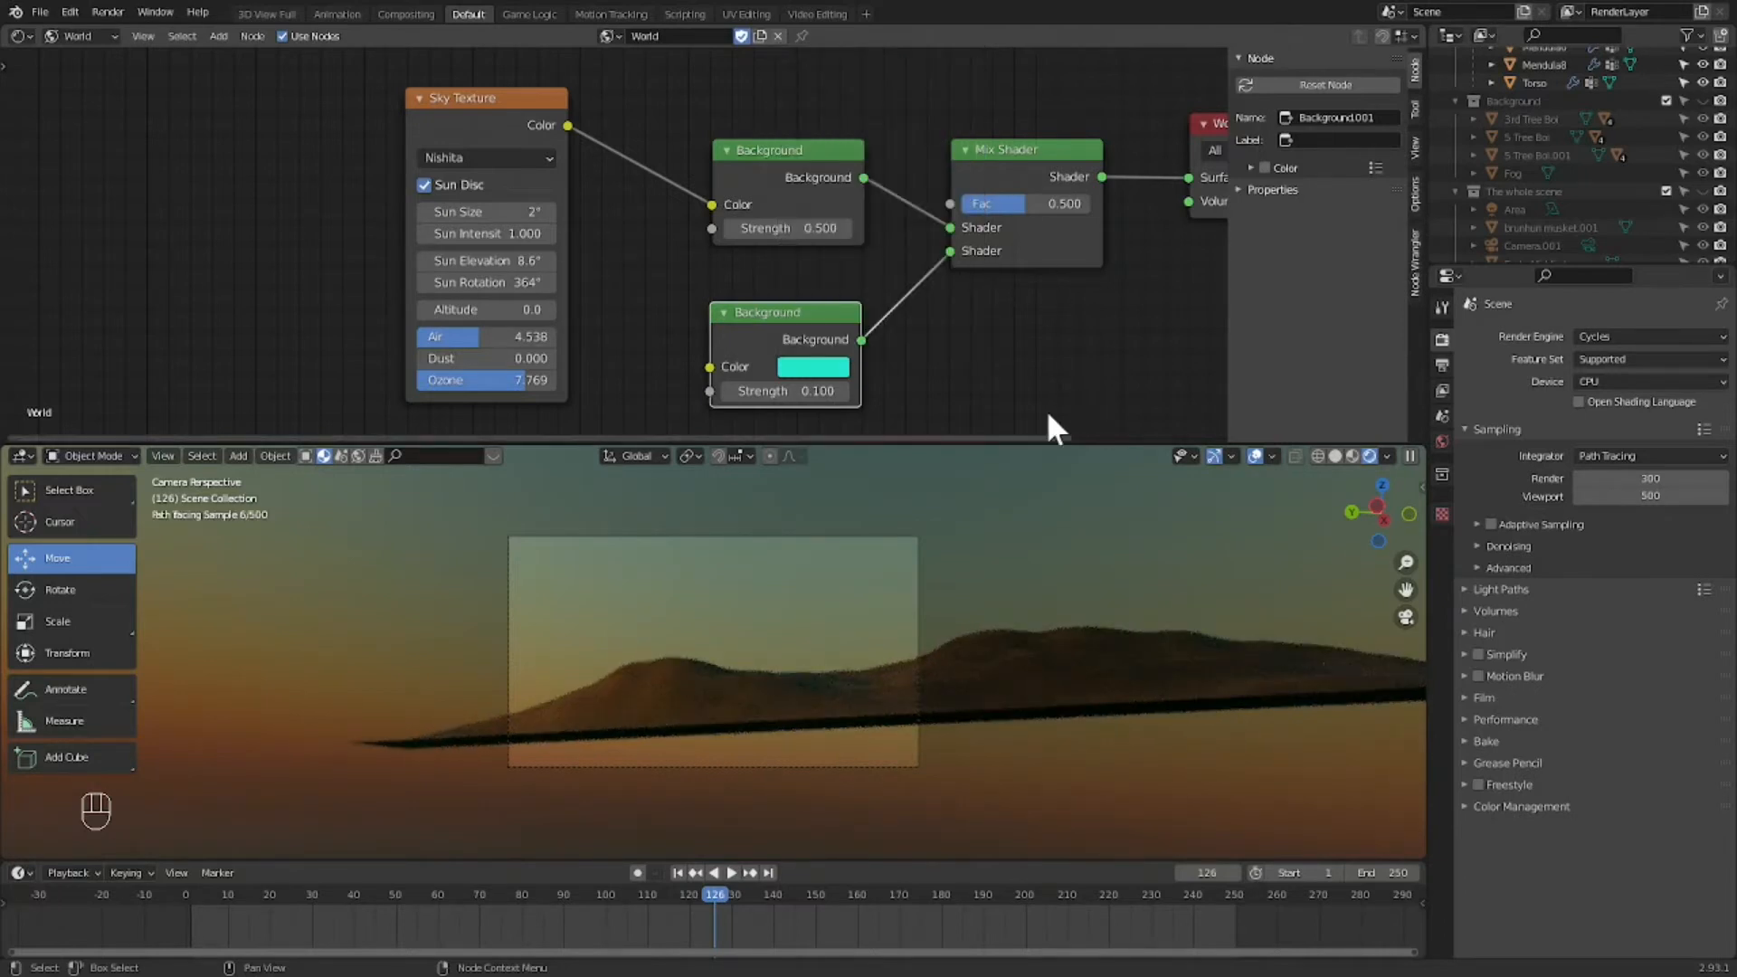
pyautogui.moveTo(884, 438); pyautogui.dragTo(1113, 426)
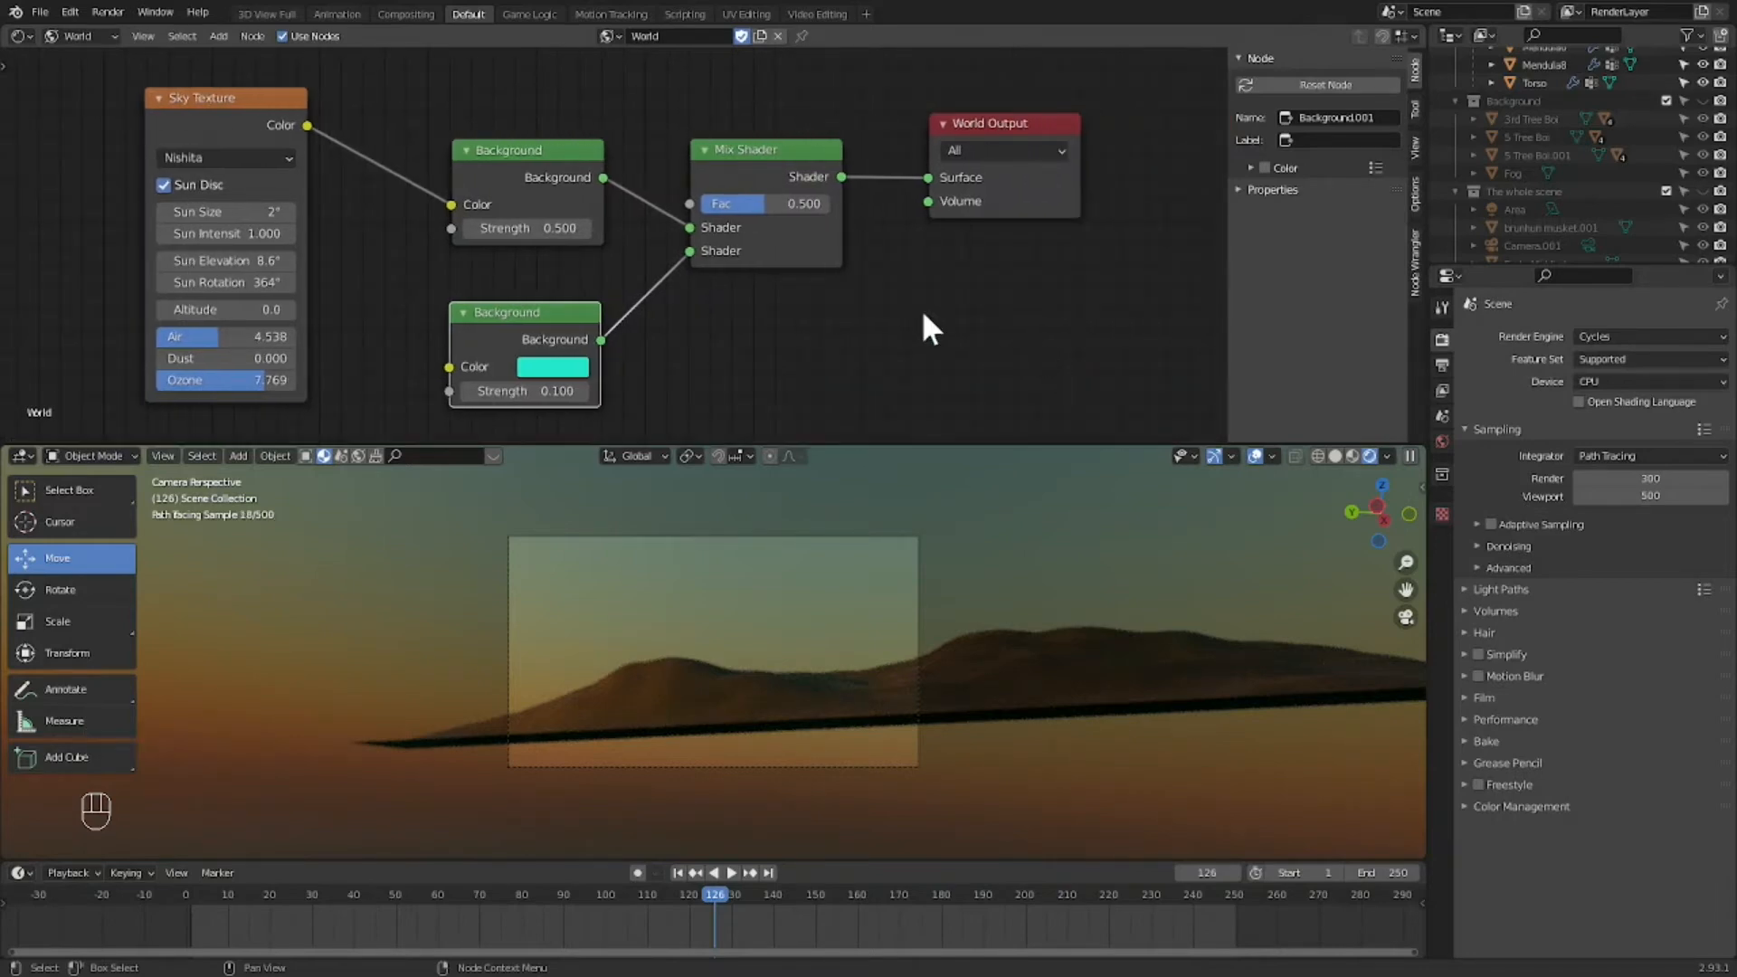
# Step: Try a higher and a lower Fac on the Mix Shader and return it to 0.5
pyautogui.scroll(-1, 923, 314)
pyautogui.scroll(2, 924, 312)
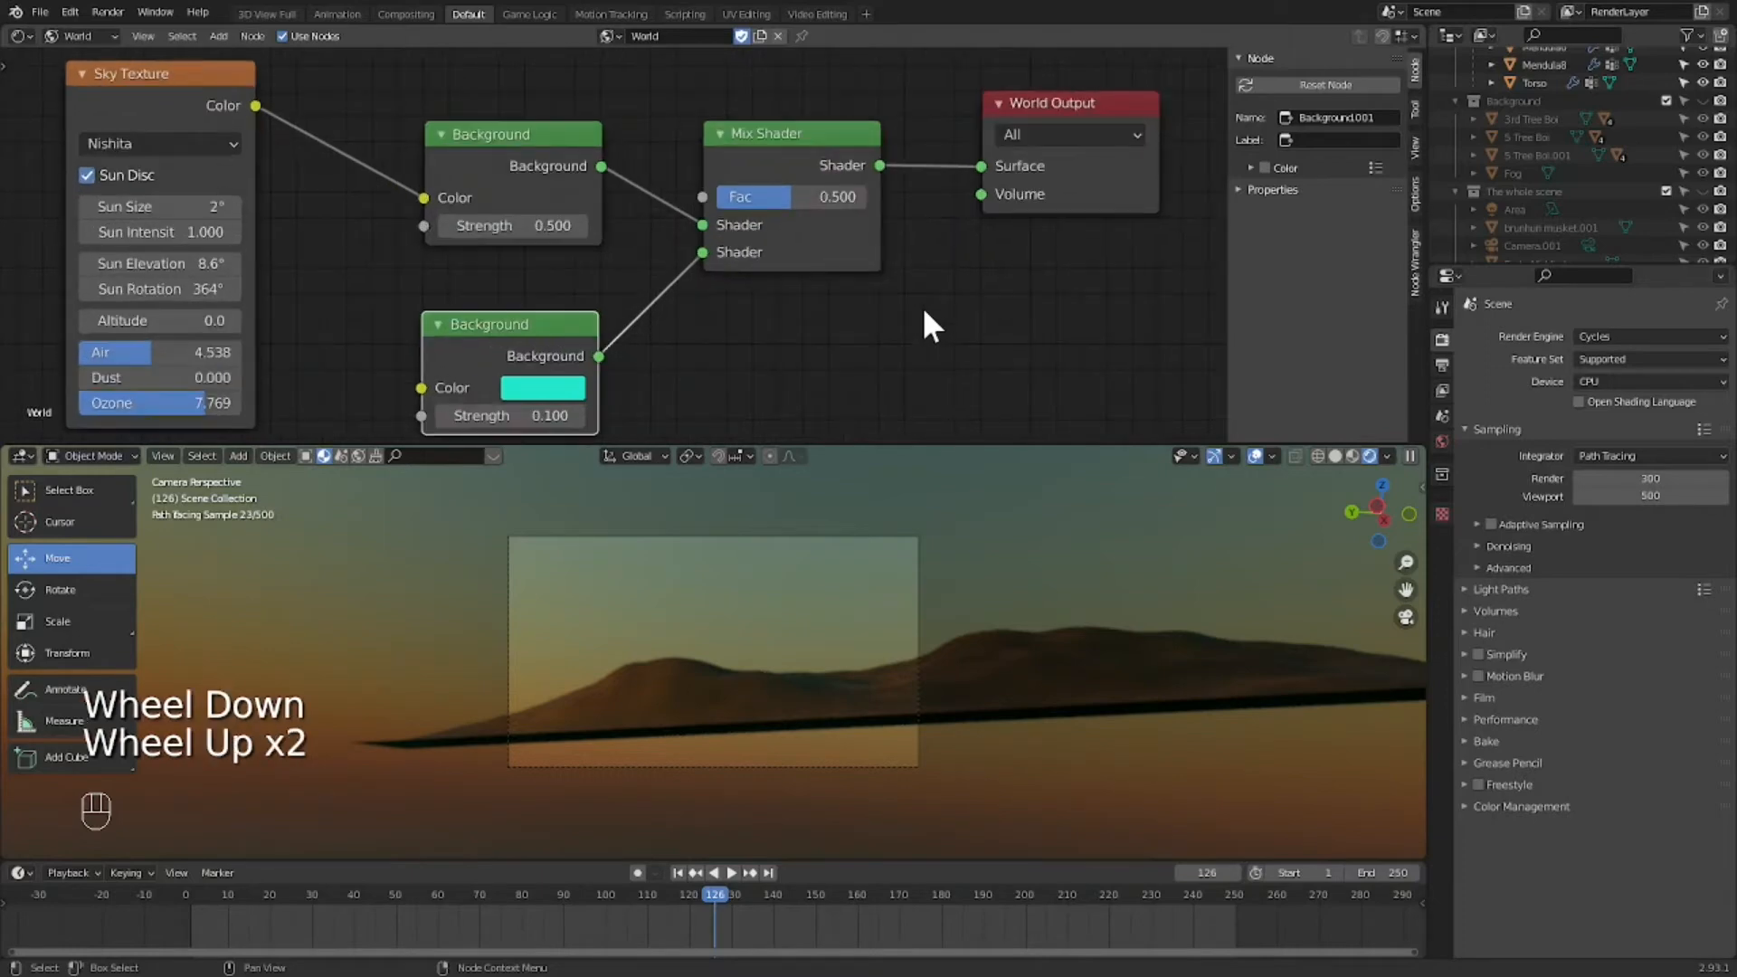
pyautogui.click(797, 199)
pyautogui.moveTo(796, 199); pyautogui.dragTo(811, 199)
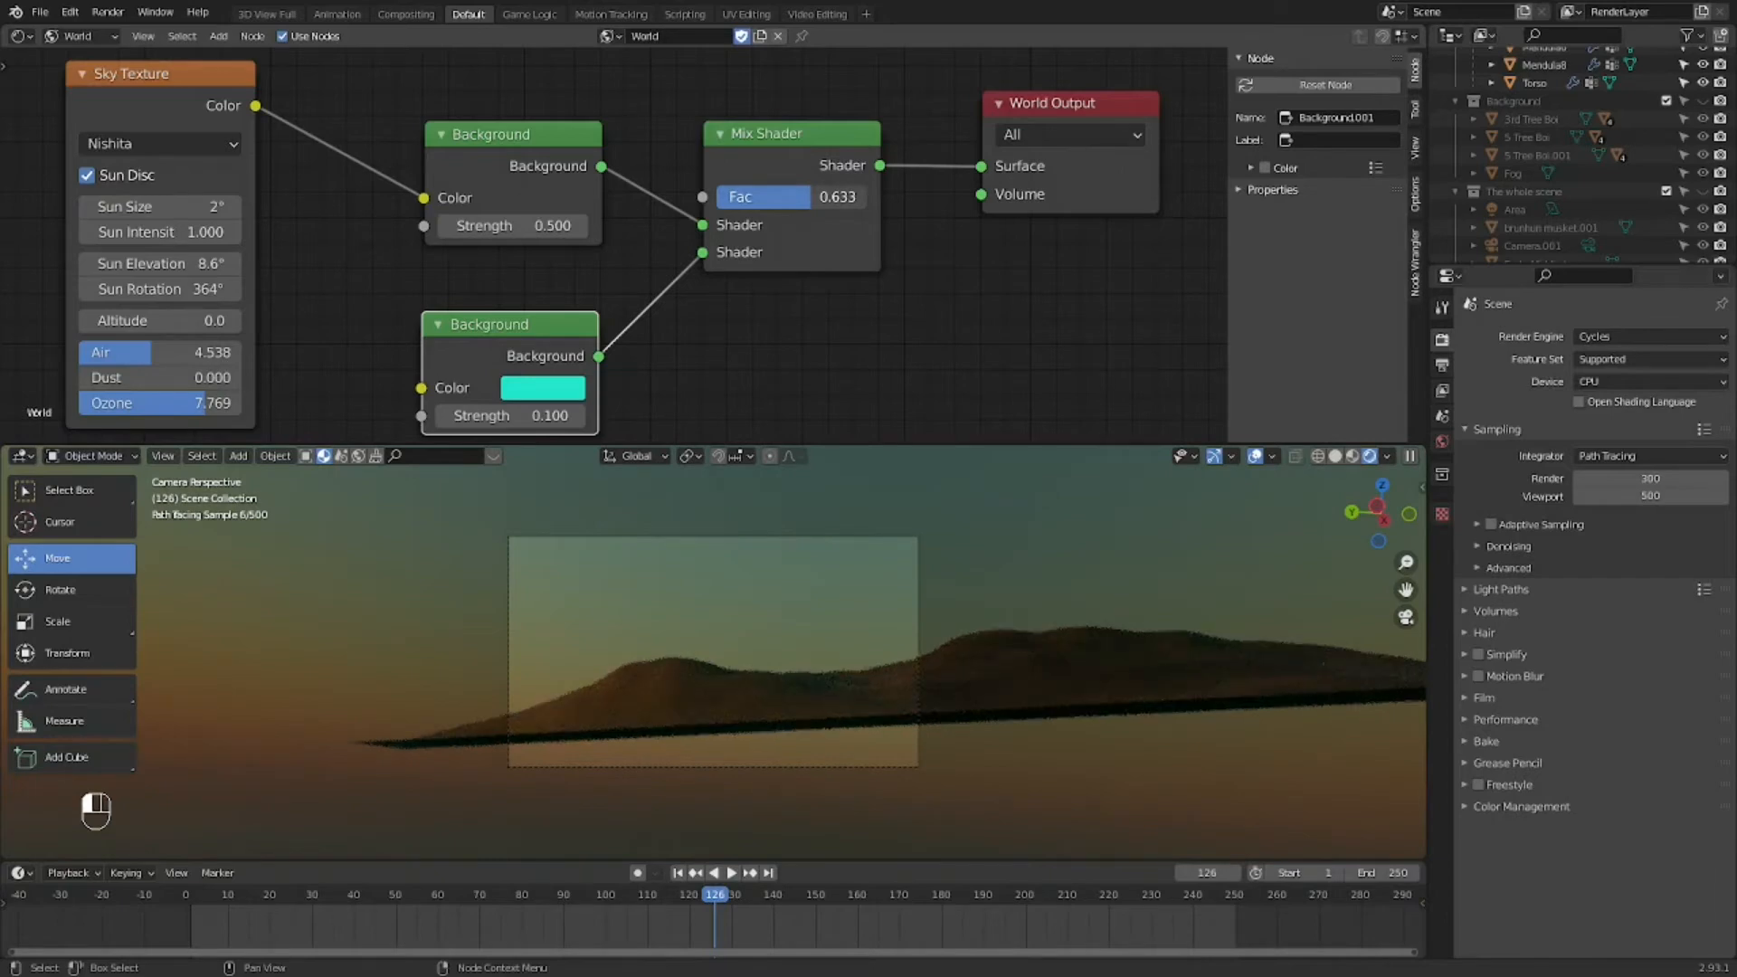
pyautogui.moveTo(811, 199); pyautogui.dragTo(775, 199)
pyautogui.click(801, 195)
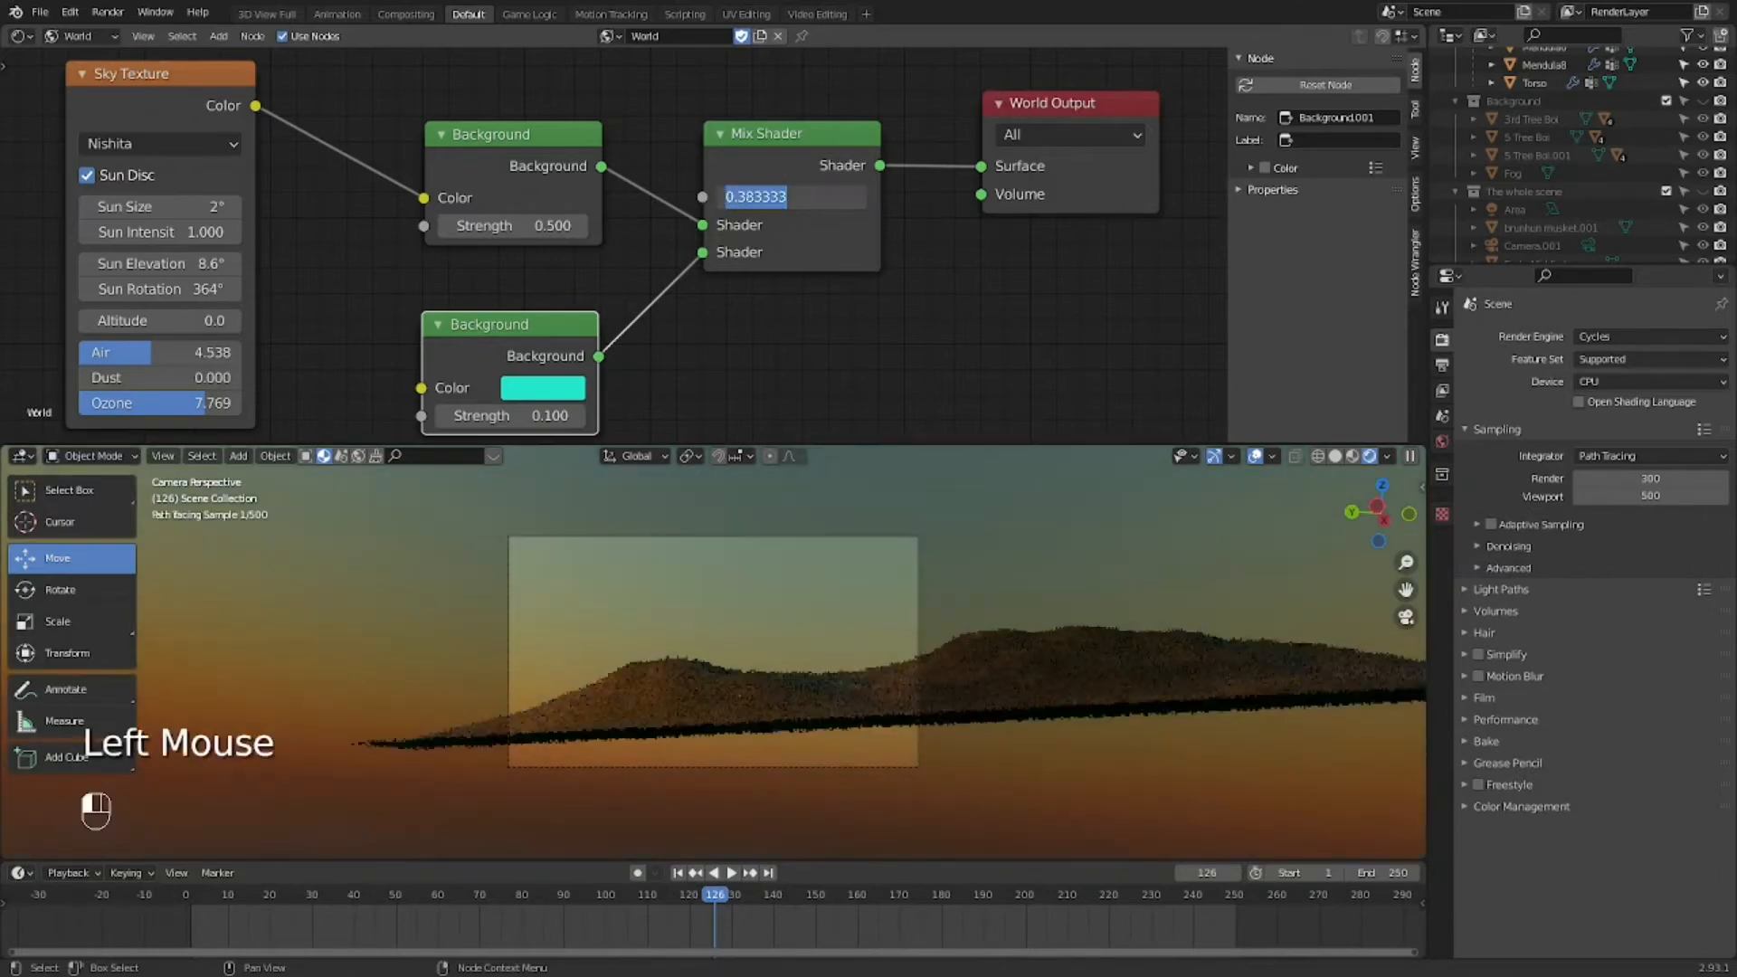
pyautogui.write('0.5')
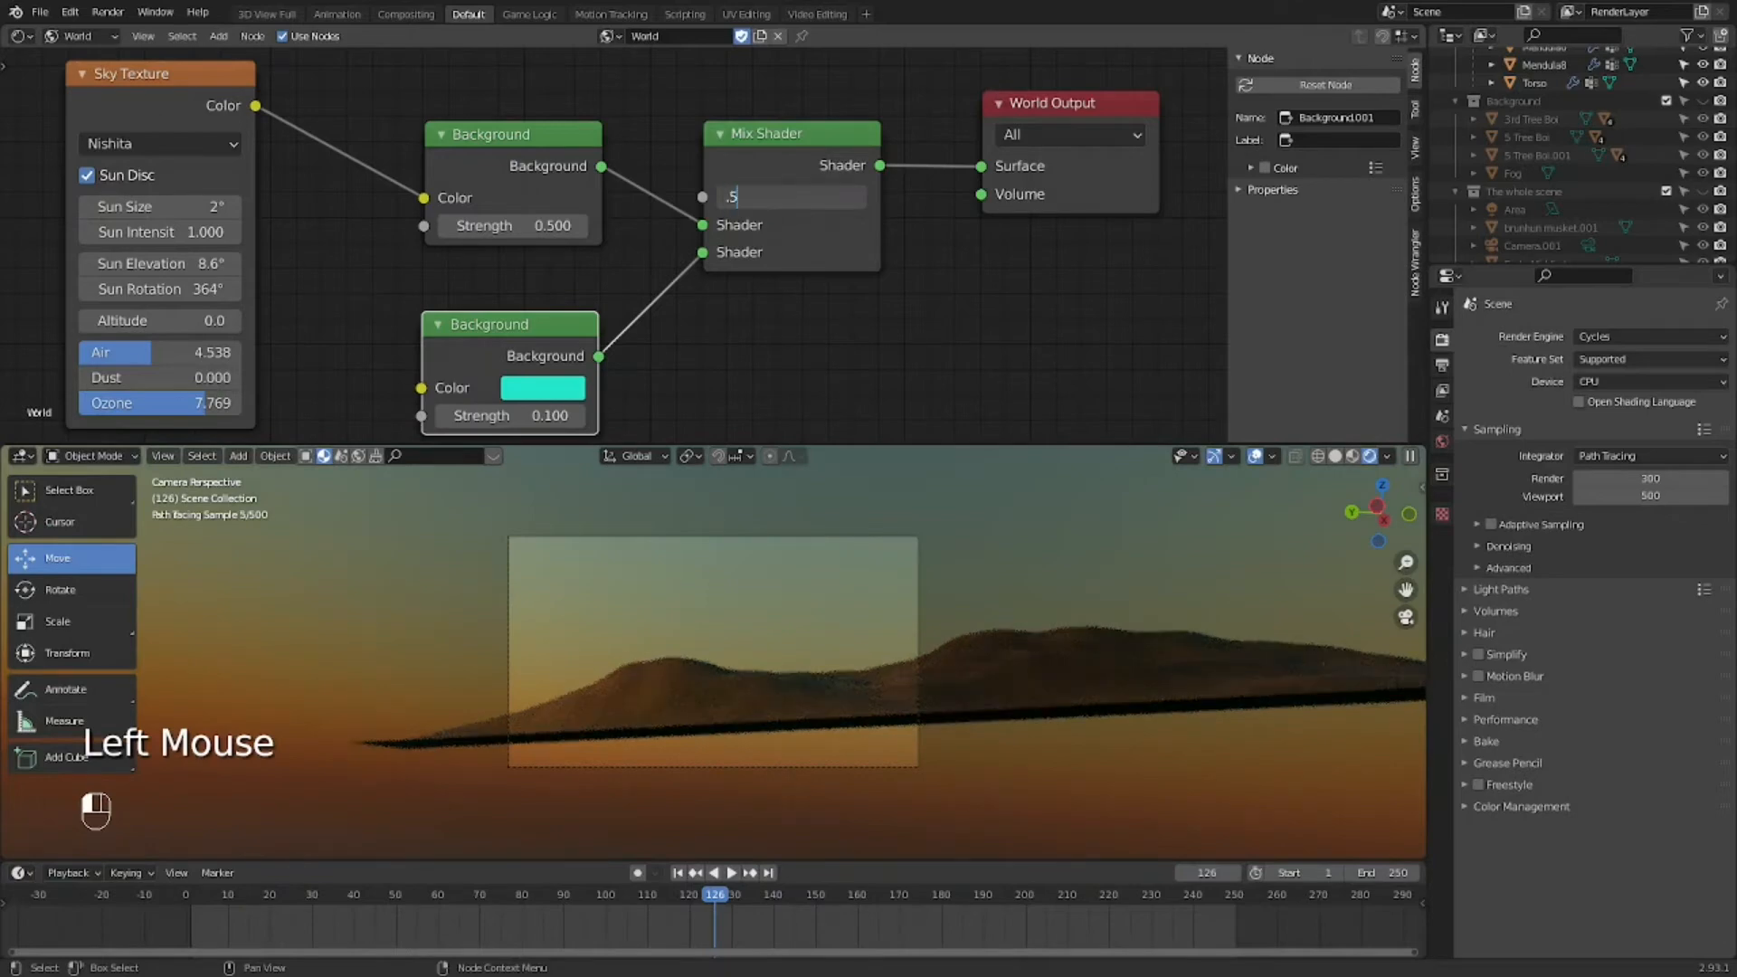
pyautogui.press('Return')
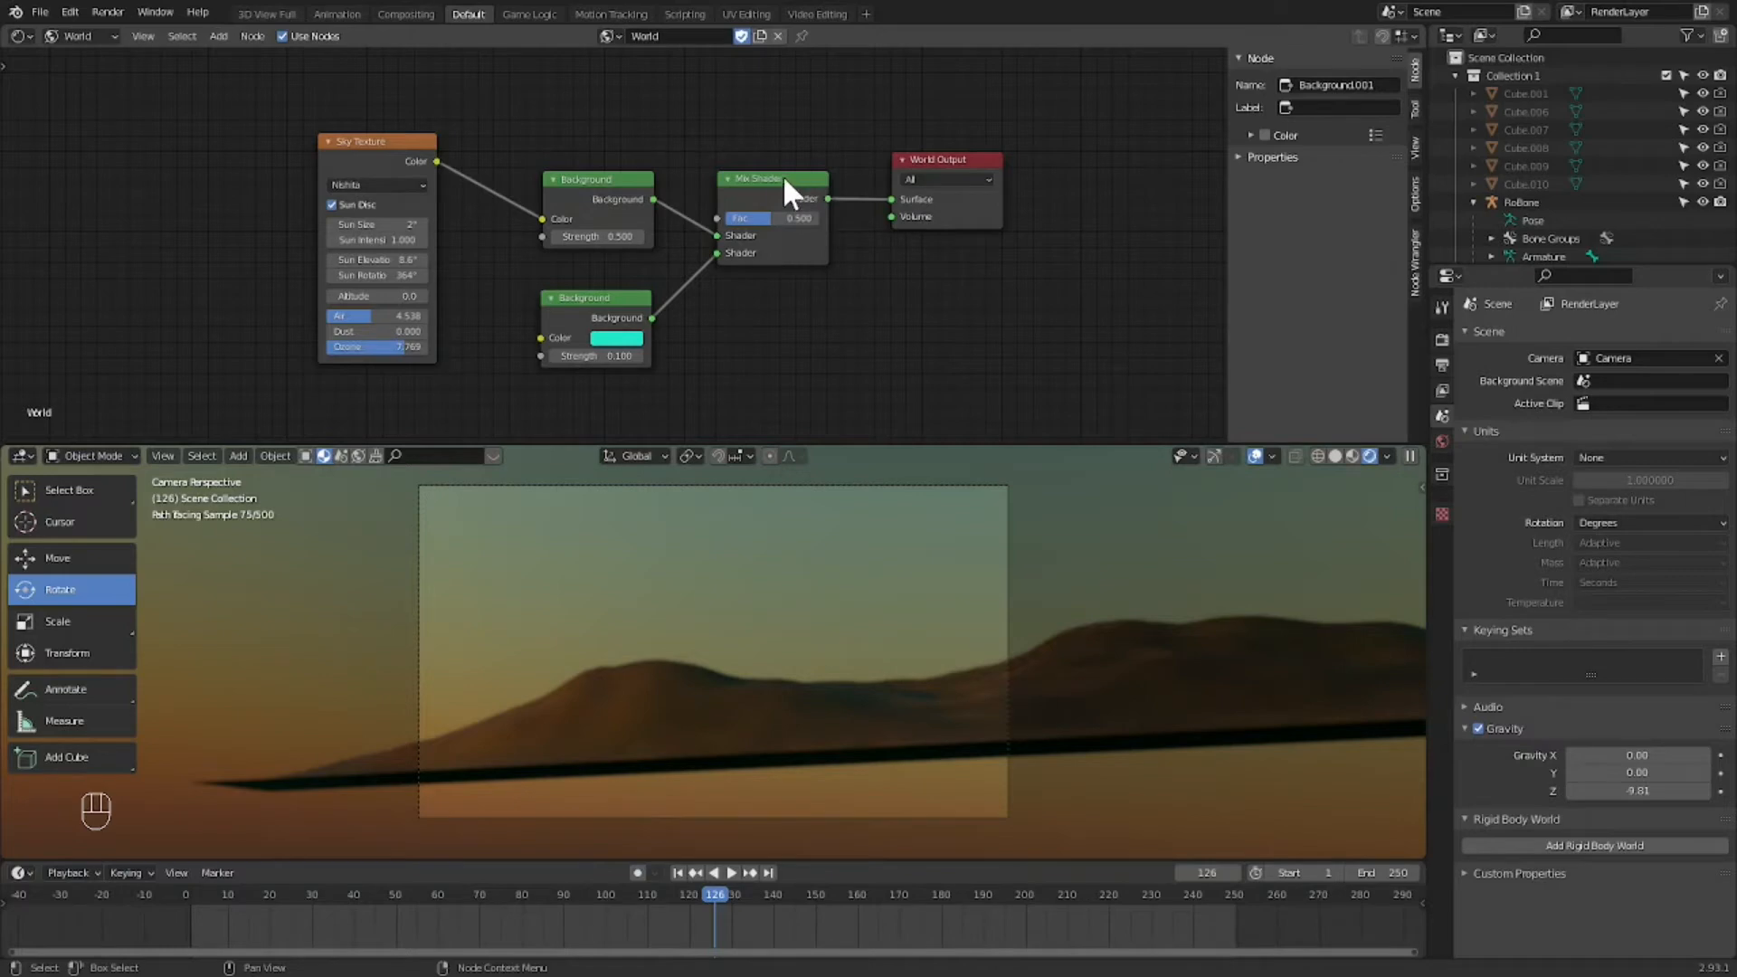
# Step: Replace the world node editor with a 3D Viewport and set the camera view to Material Preview shading
pyautogui.click(85, 35)
pyautogui.click(99, 56)
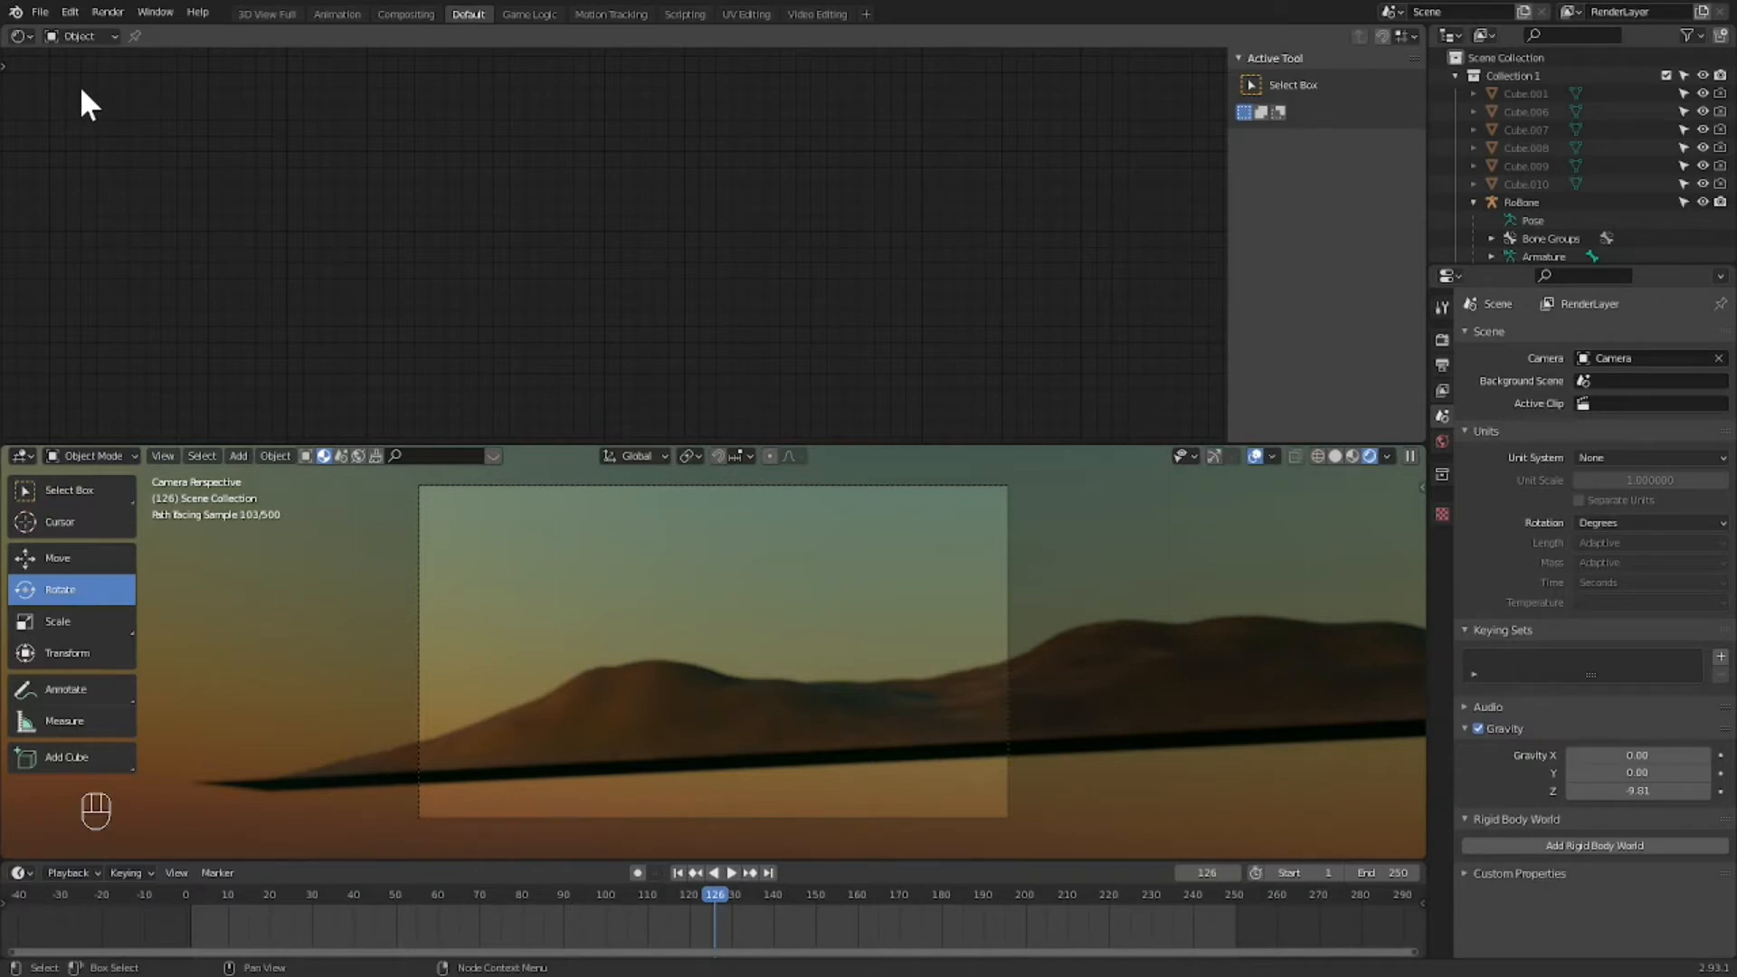
pyautogui.click(20, 36)
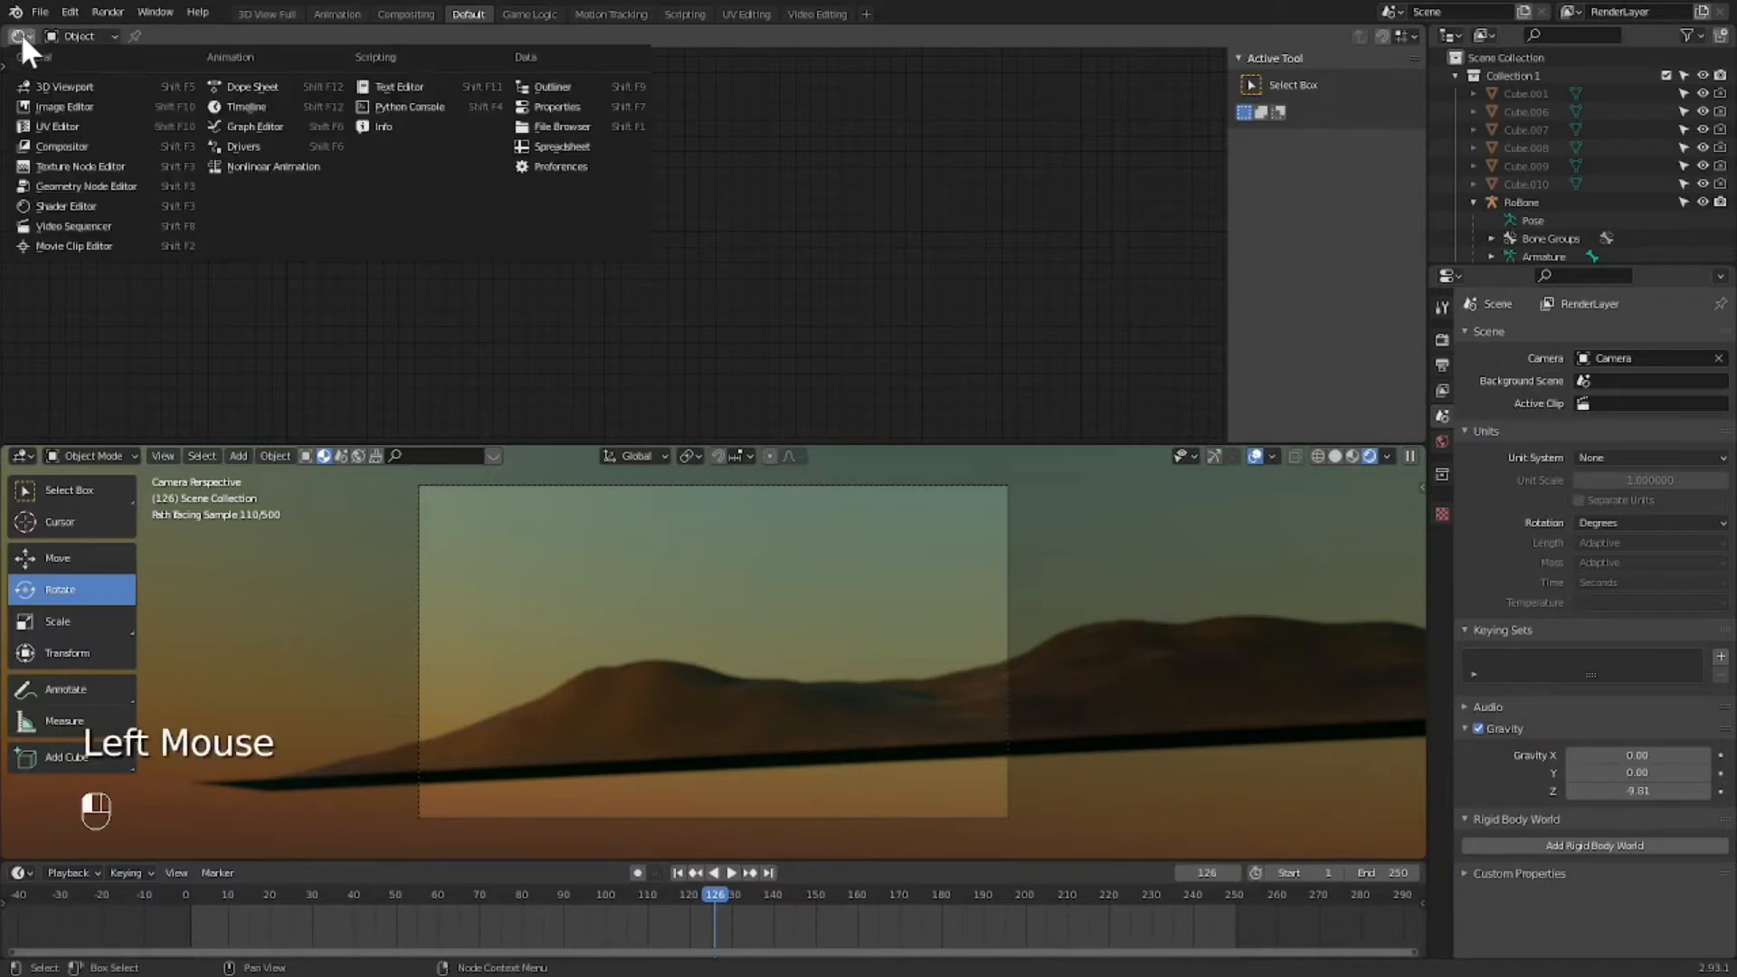
pyautogui.click(65, 87)
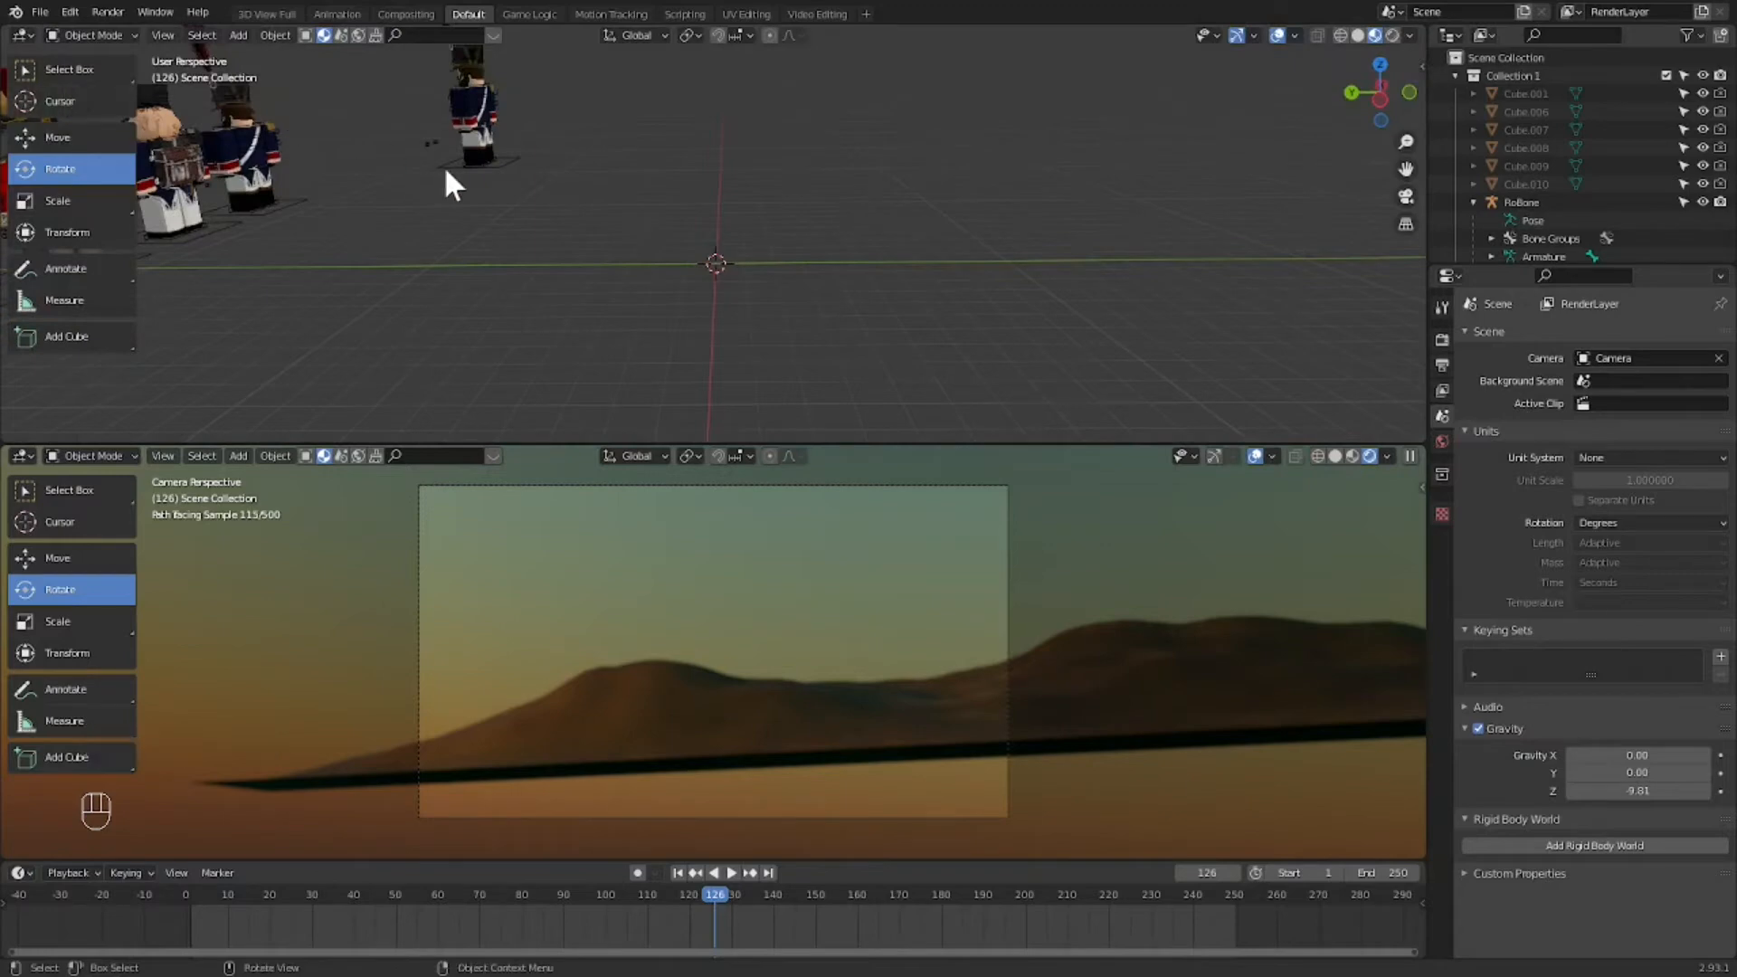
pyautogui.click(1354, 454)
pyautogui.click(756, 154)
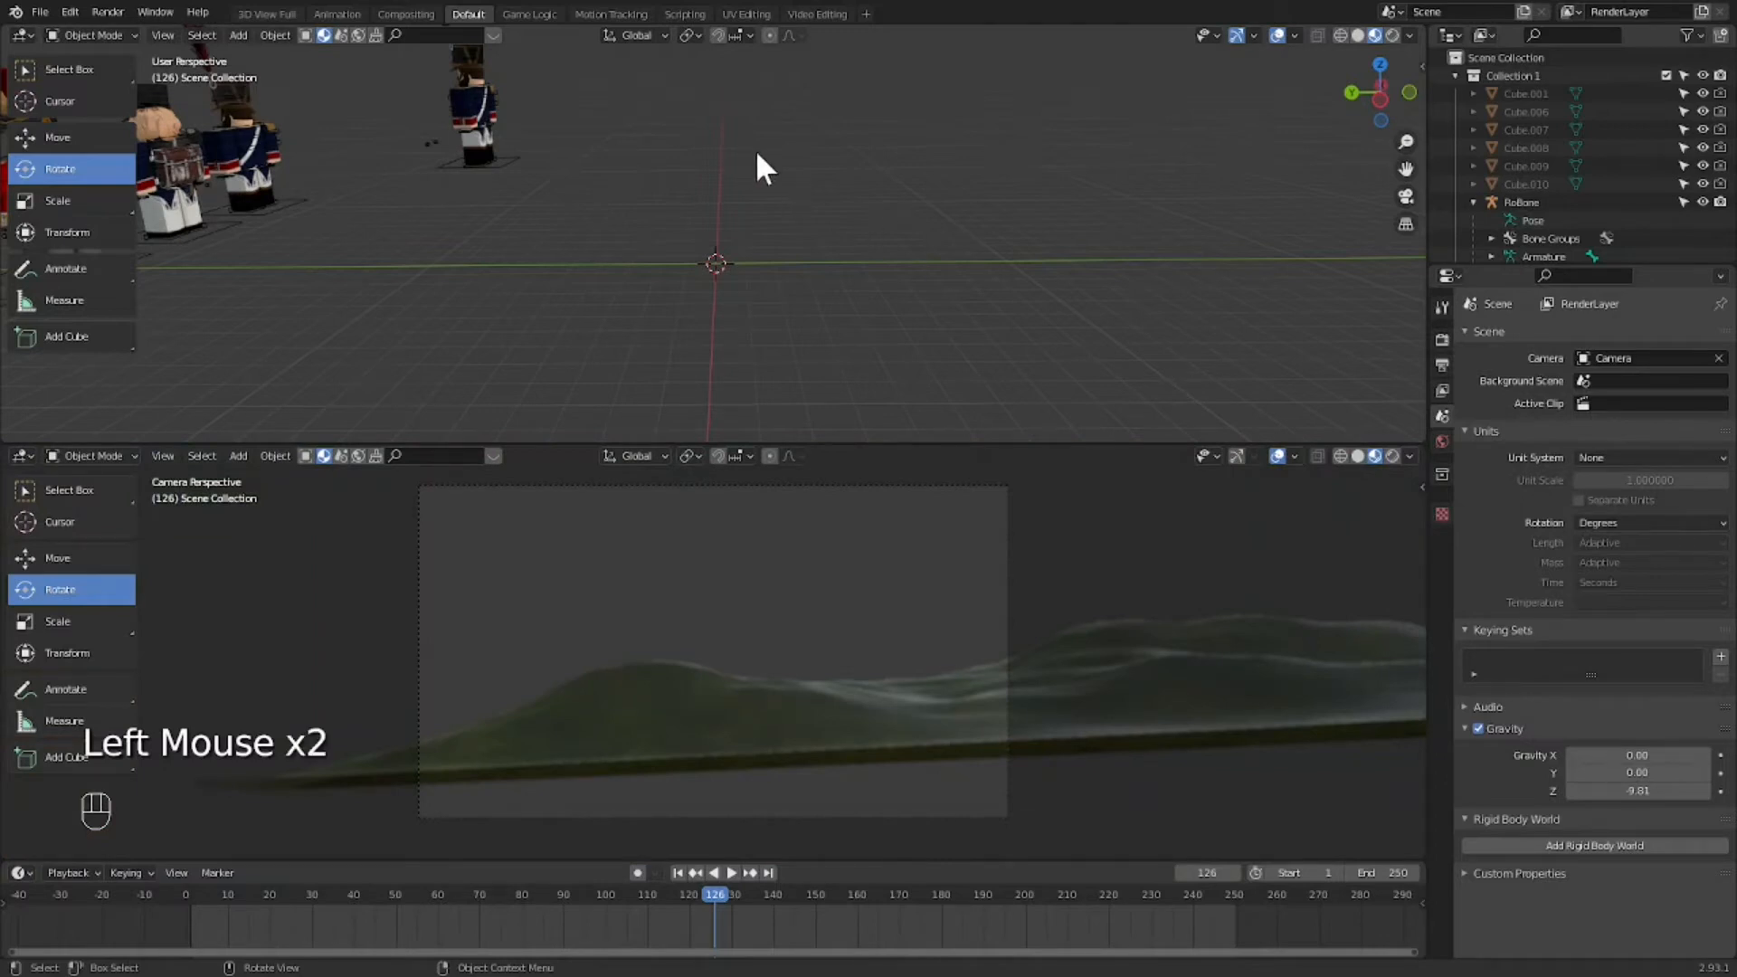
# Step: Add a cube mesh at the scene's origin
pyautogui.hotkey('shift', 'a')
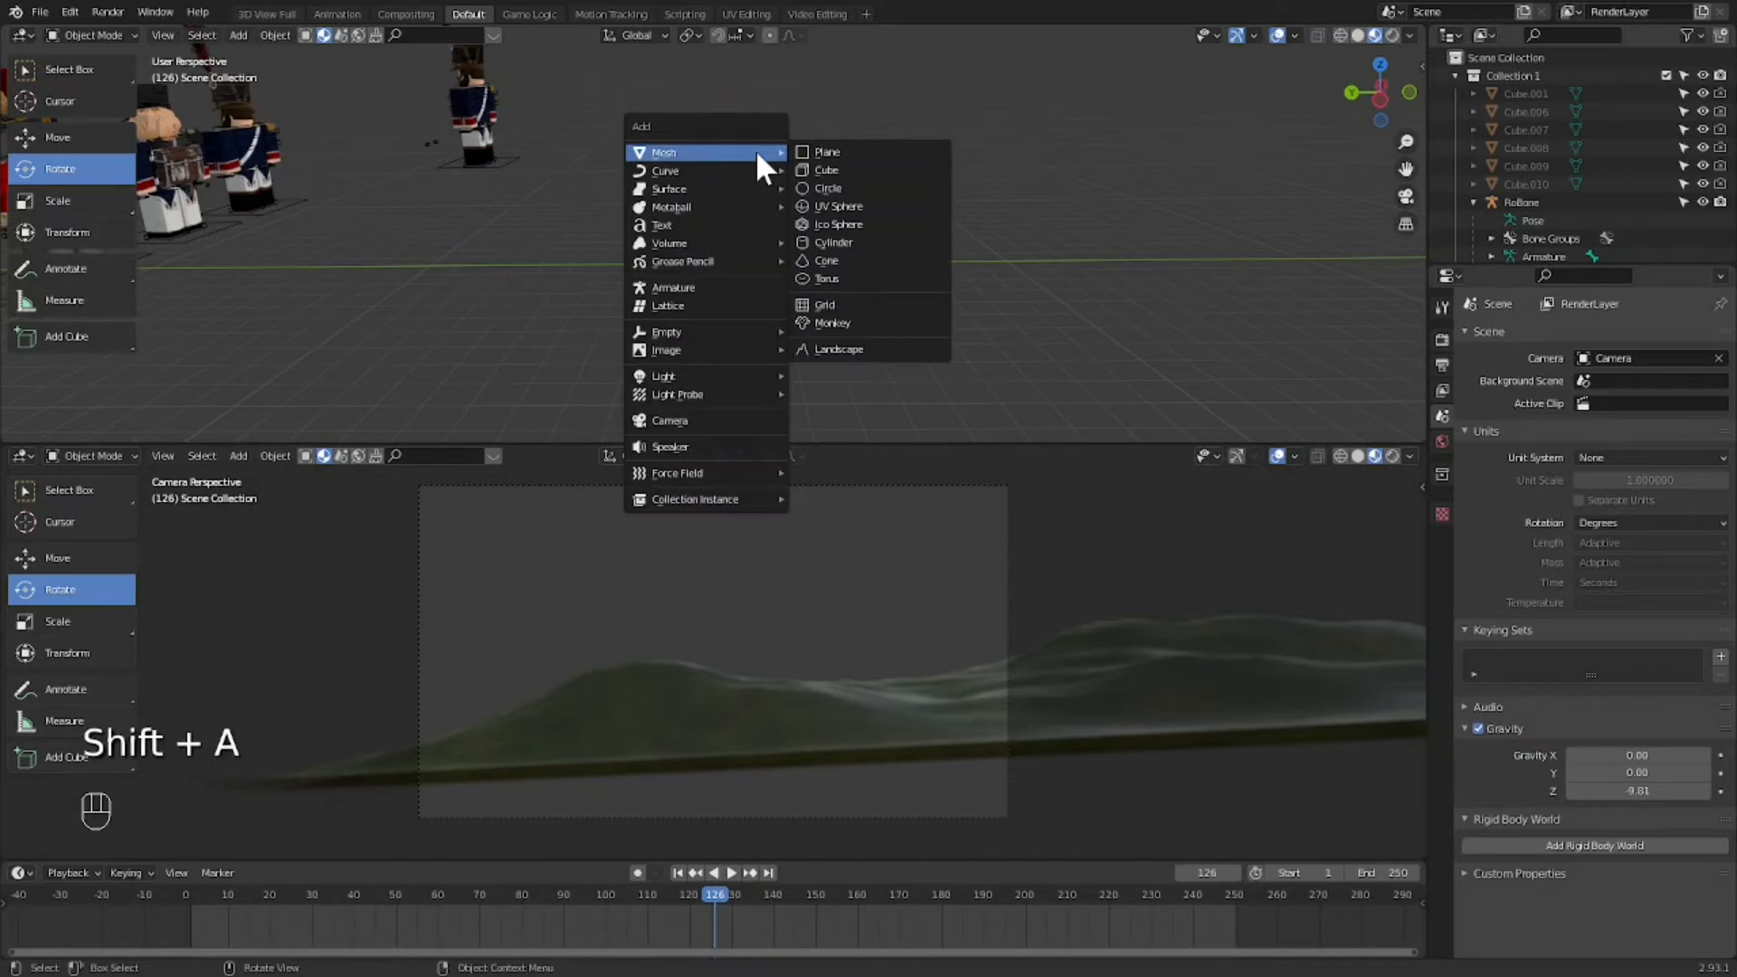
pyautogui.click(823, 172)
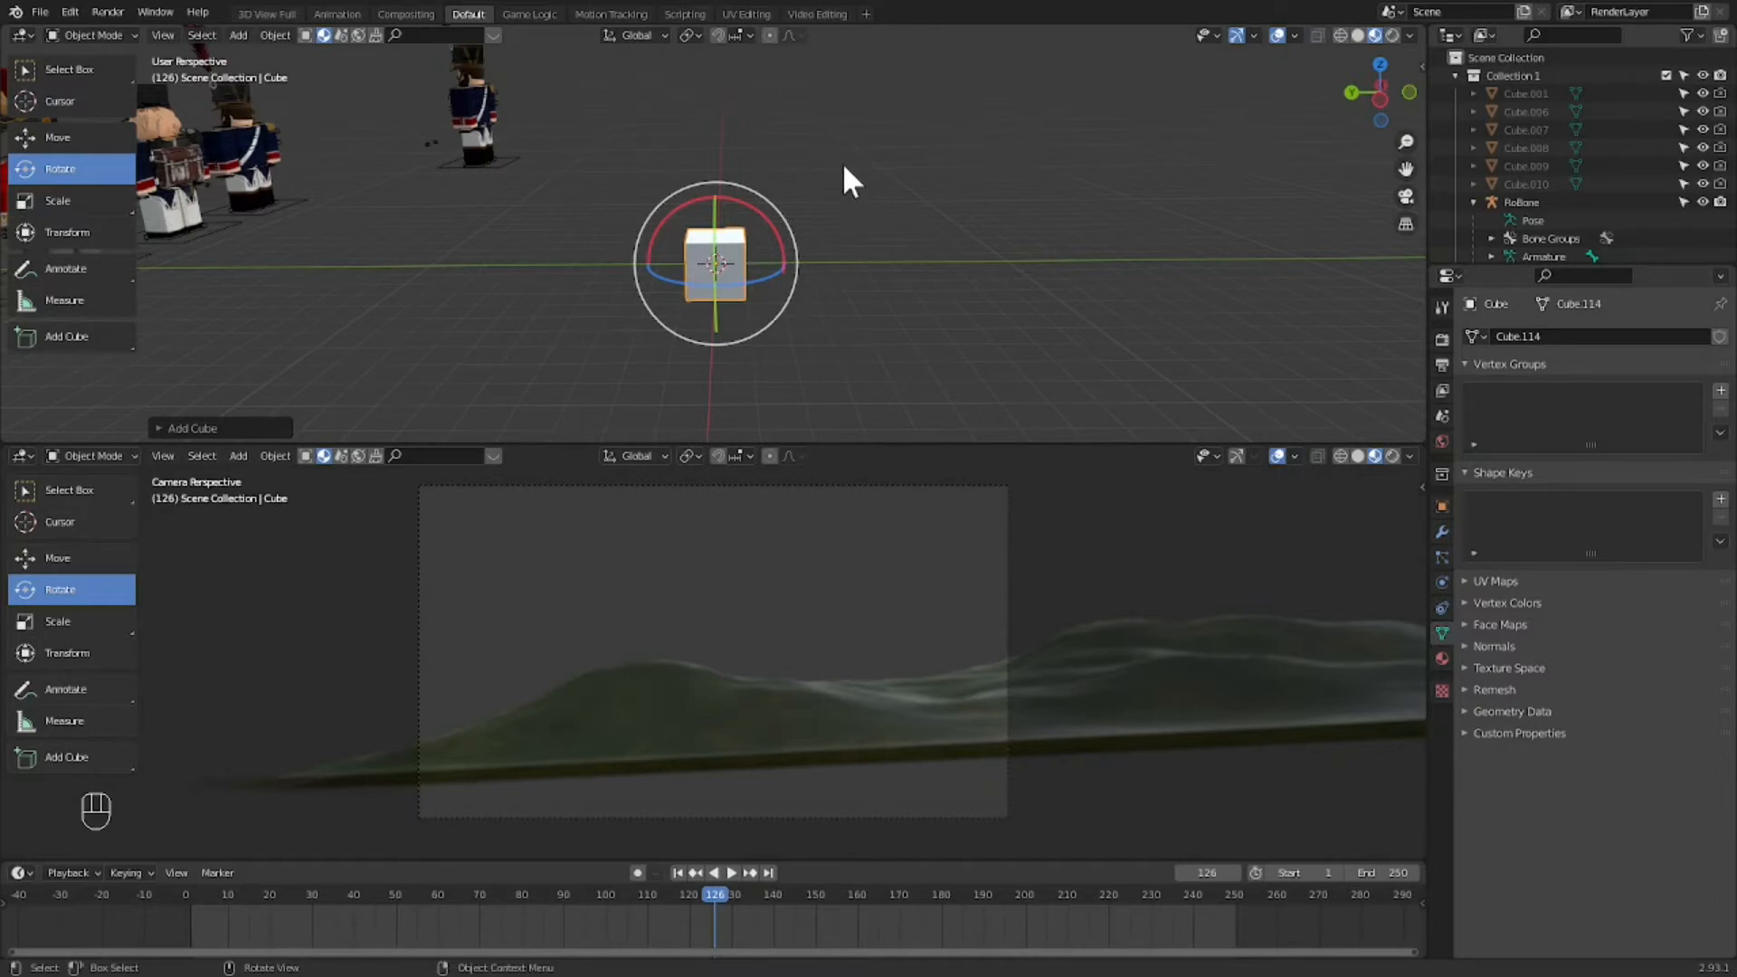
pyautogui.hotkey('shift', '`')
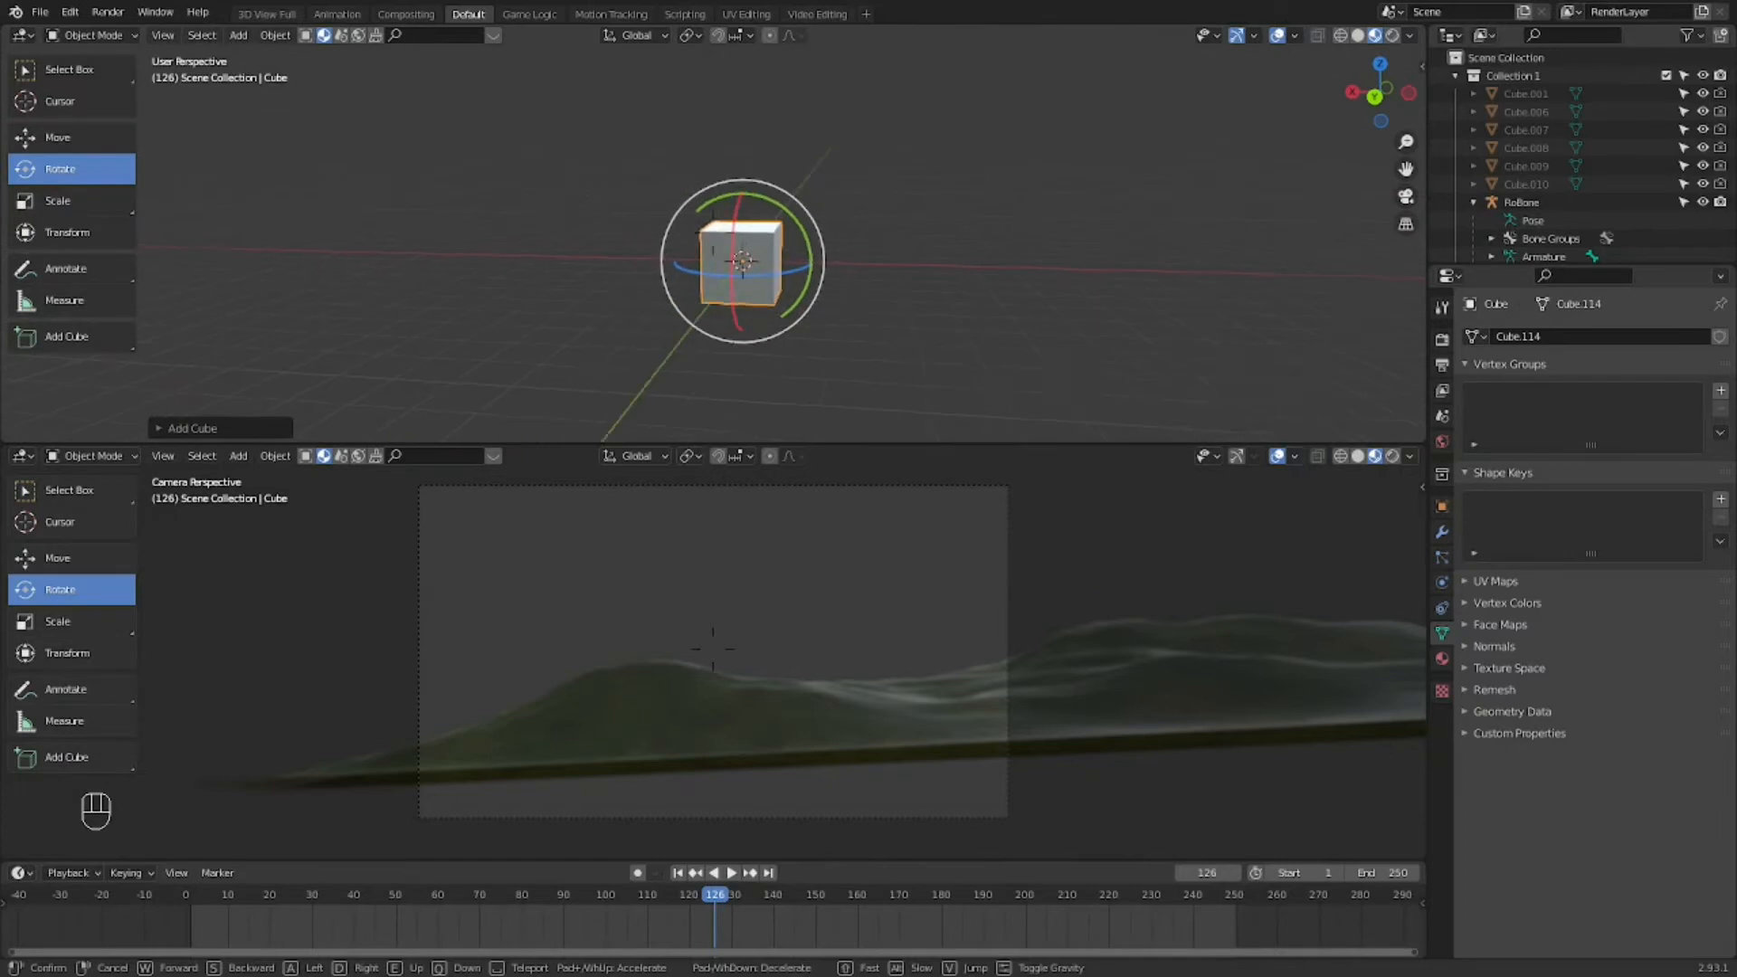
pyautogui.click(199, 219)
# Step: Scale the cube into a long, tall, thin wall much larger than the soldiers
pyautogui.click(69, 199)
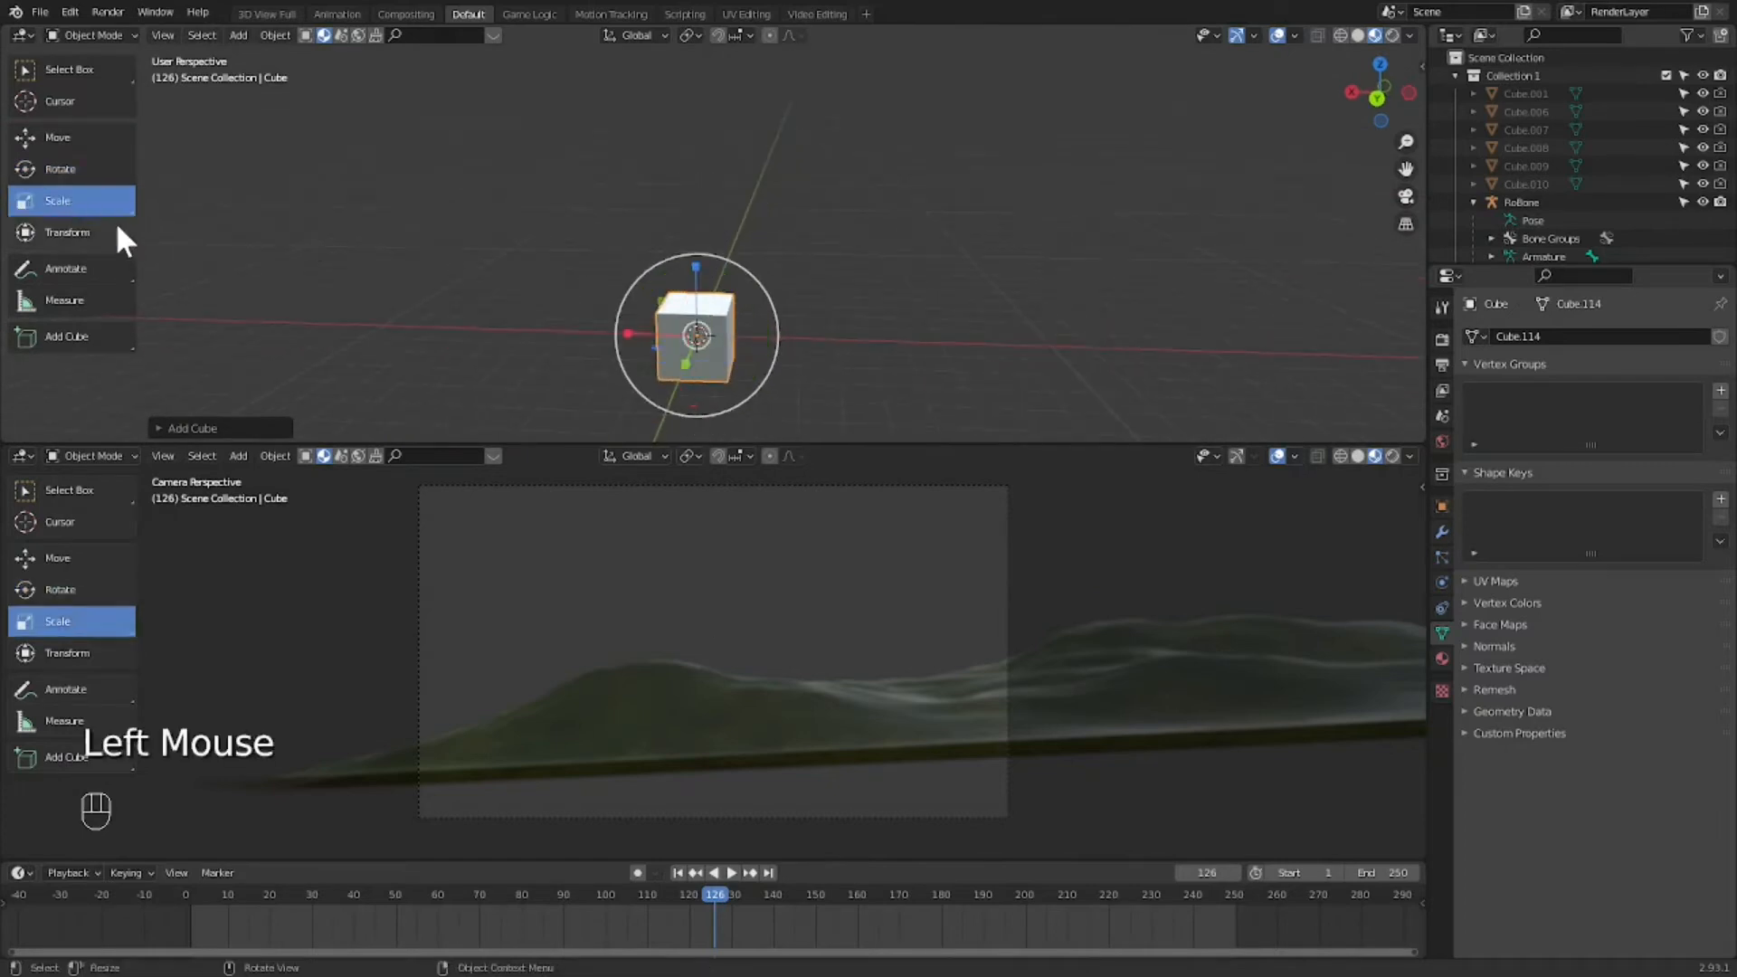
pyautogui.moveTo(637, 327); pyautogui.dragTo(828, 249)
pyautogui.moveTo(765, 299); pyautogui.dragTo(1149, 202)
pyautogui.hotkey('shift', '`')
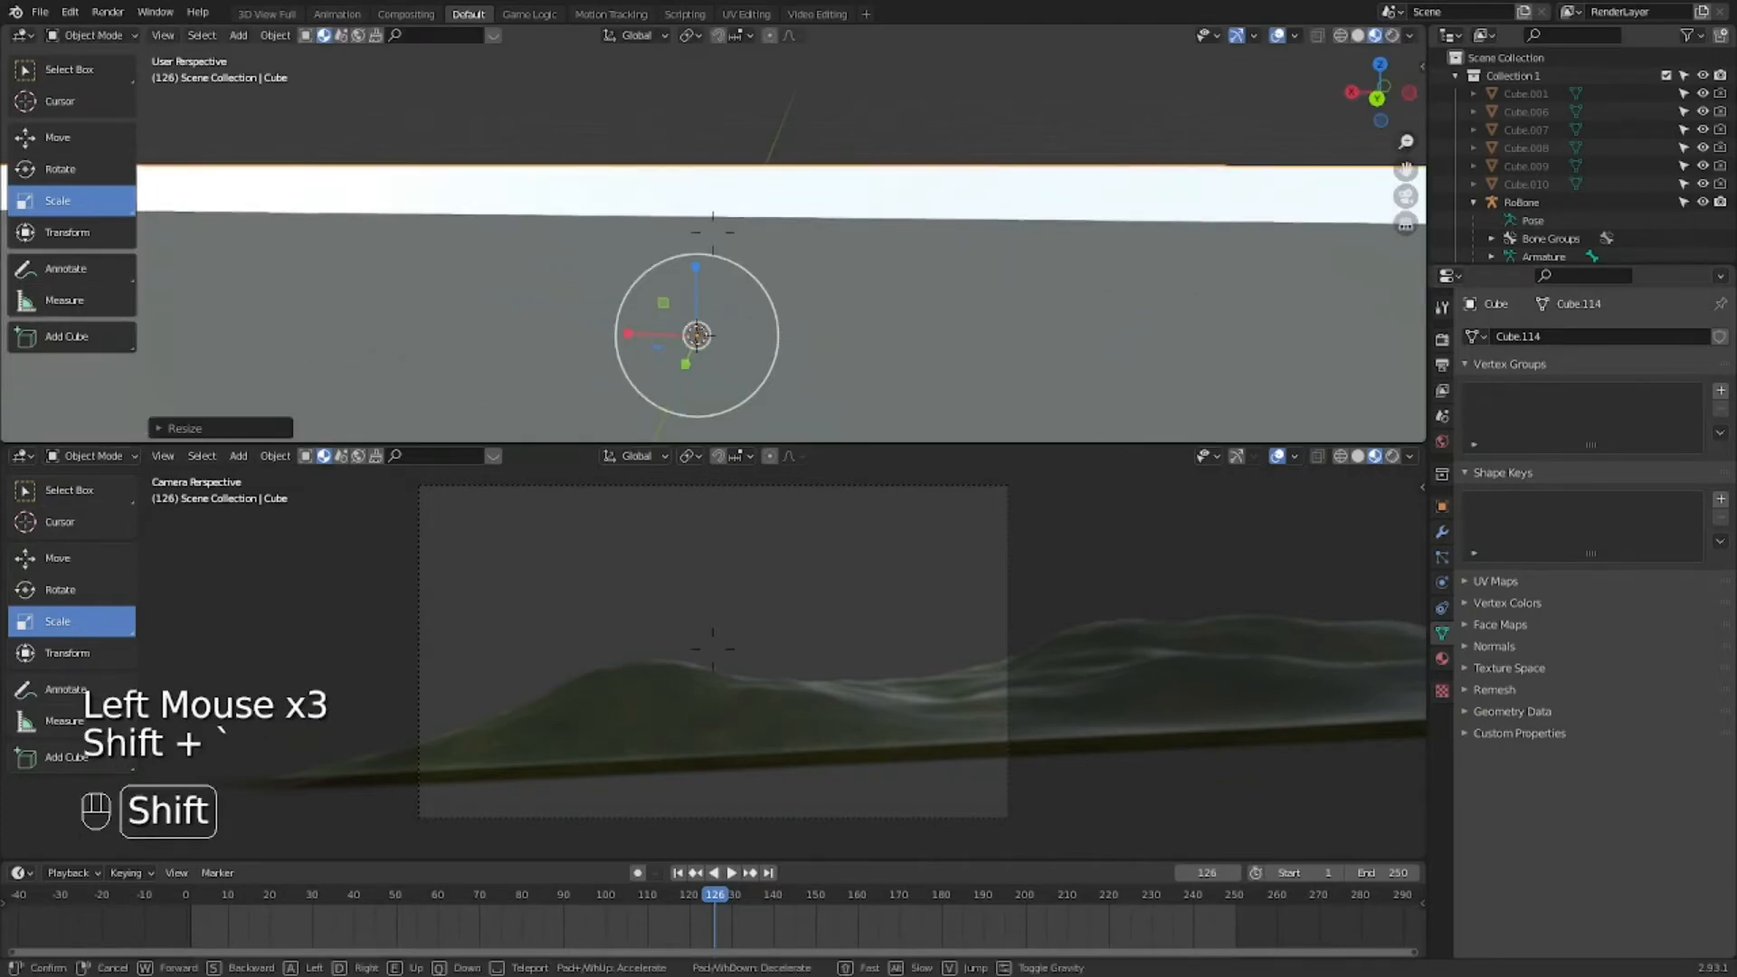
pyautogui.press('s')
pyautogui.click(729, 223)
pyautogui.moveTo(742, 231); pyautogui.dragTo(787, 95)
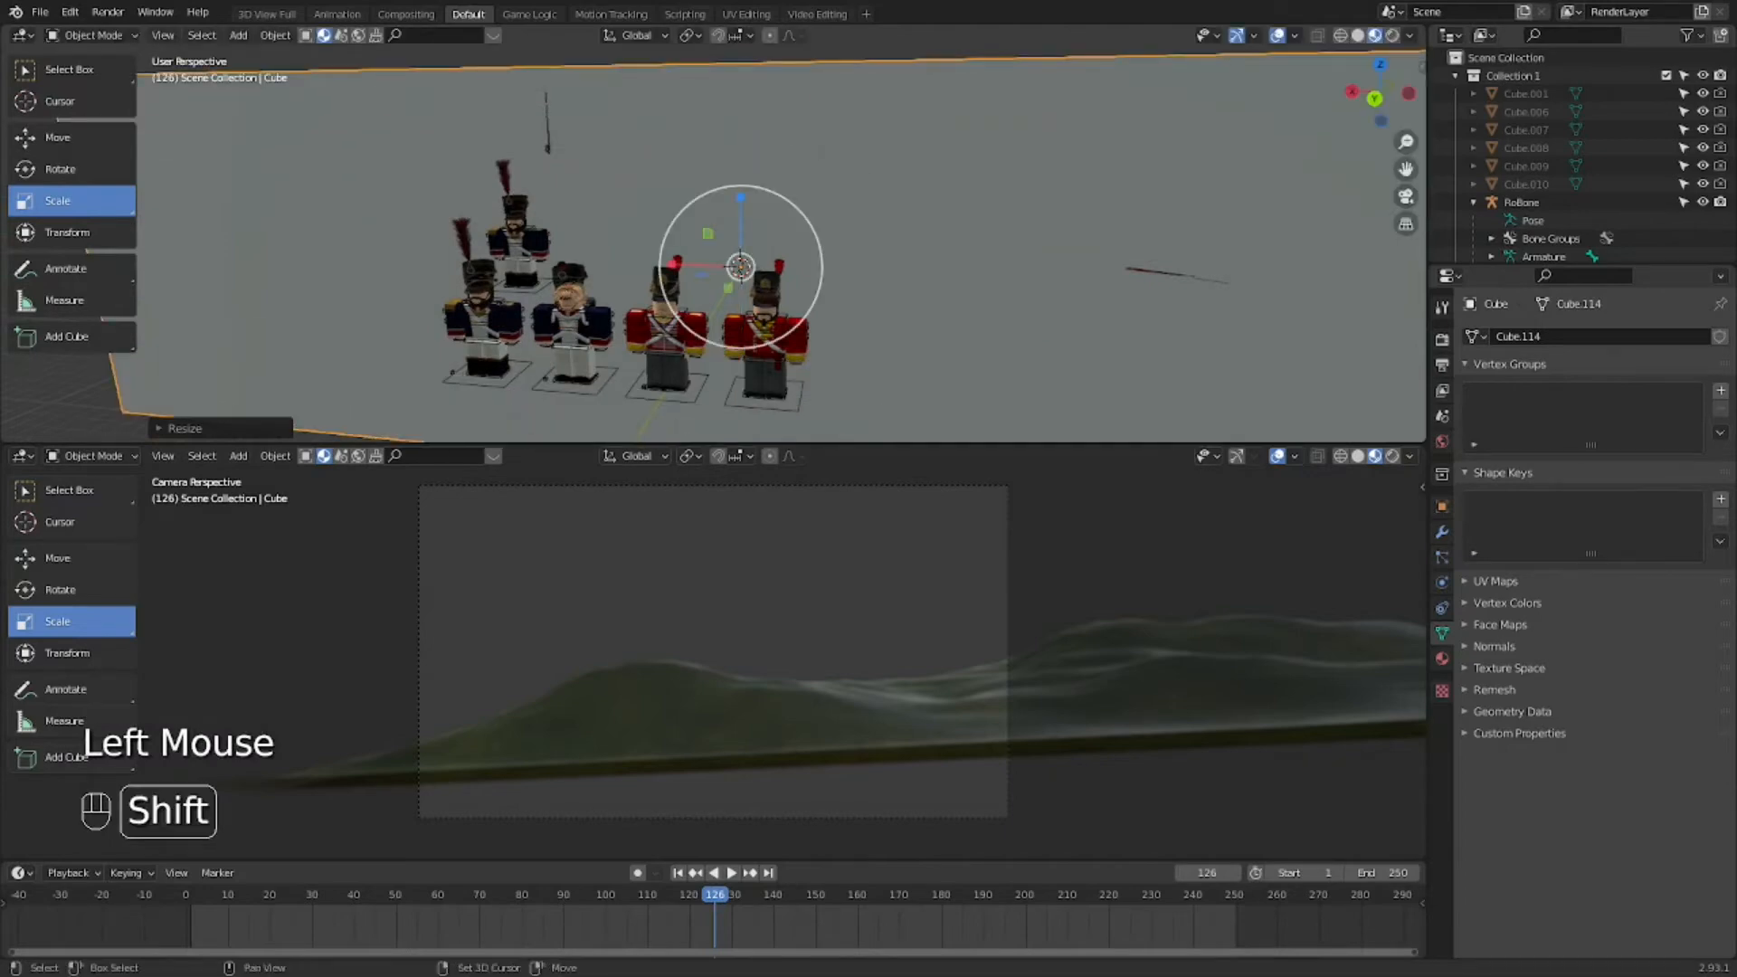
pyautogui.hotkey('shift', '`')
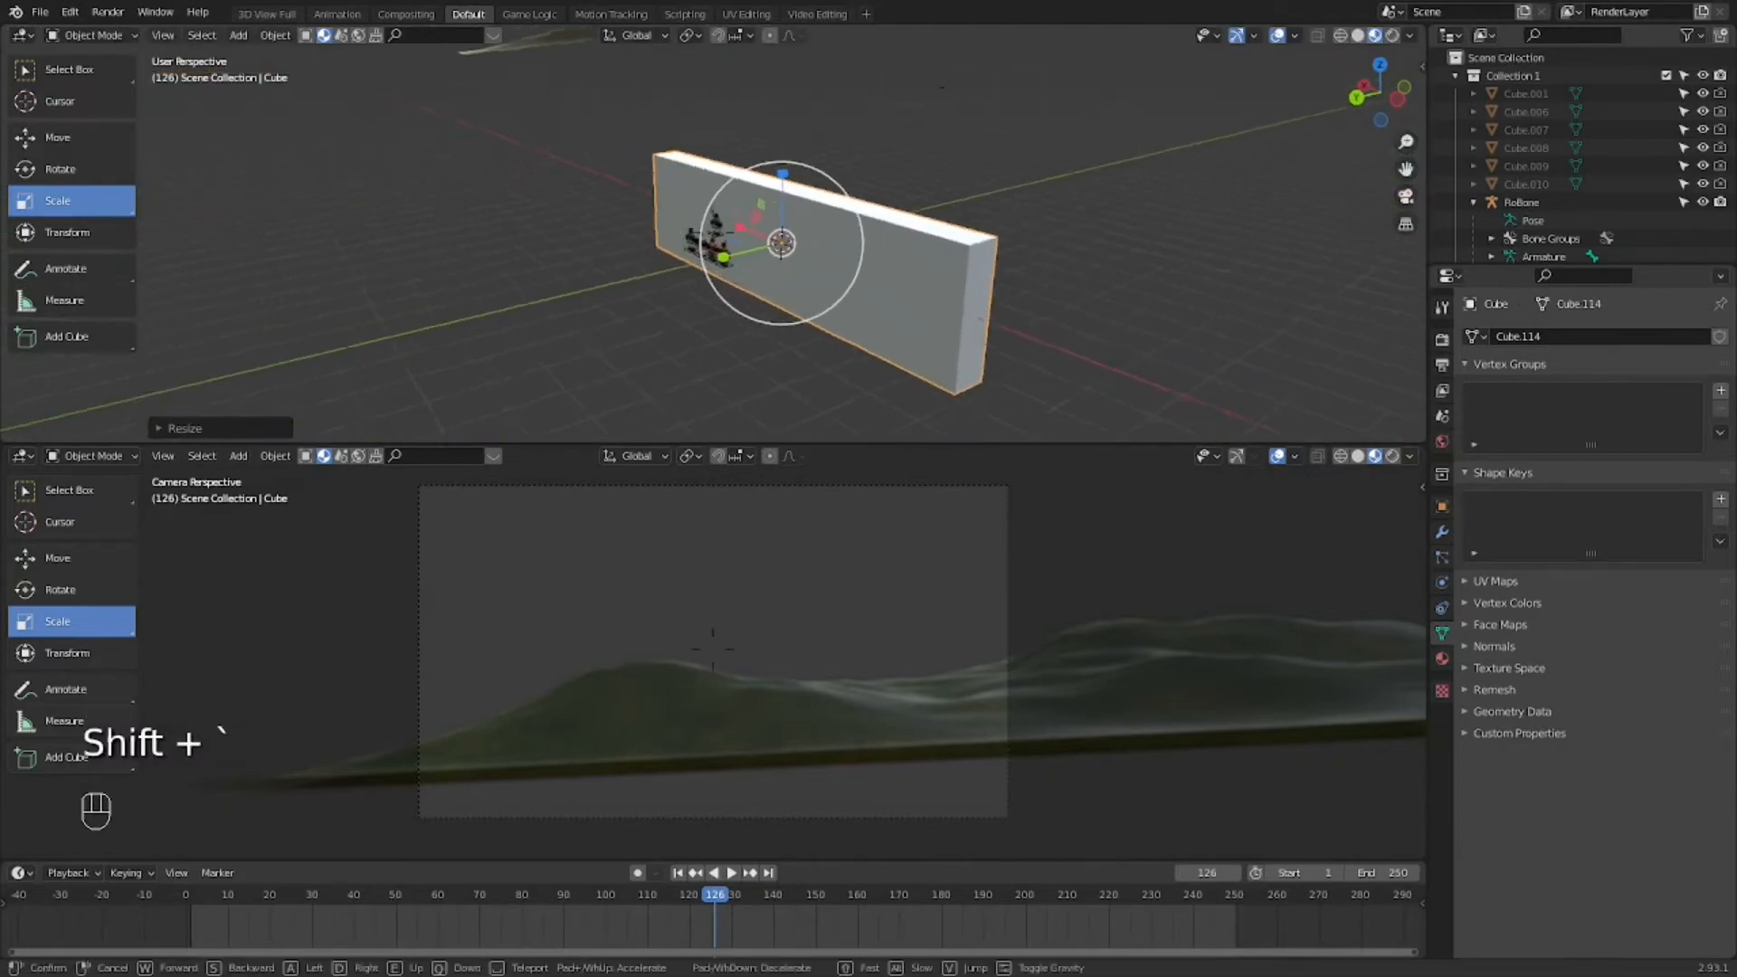
pyautogui.moveTo(773, 199); pyautogui.dragTo(775, 150)
pyautogui.moveTo(725, 226)
pyautogui.mouseDown()
pyautogui.moveTo(665, 214)
pyautogui.moveTo(729, 228)
pyautogui.mouseUp()
# Step: Move the stretched cube upward so its base rests at ground level behind the soldiers
pyautogui.press('g')
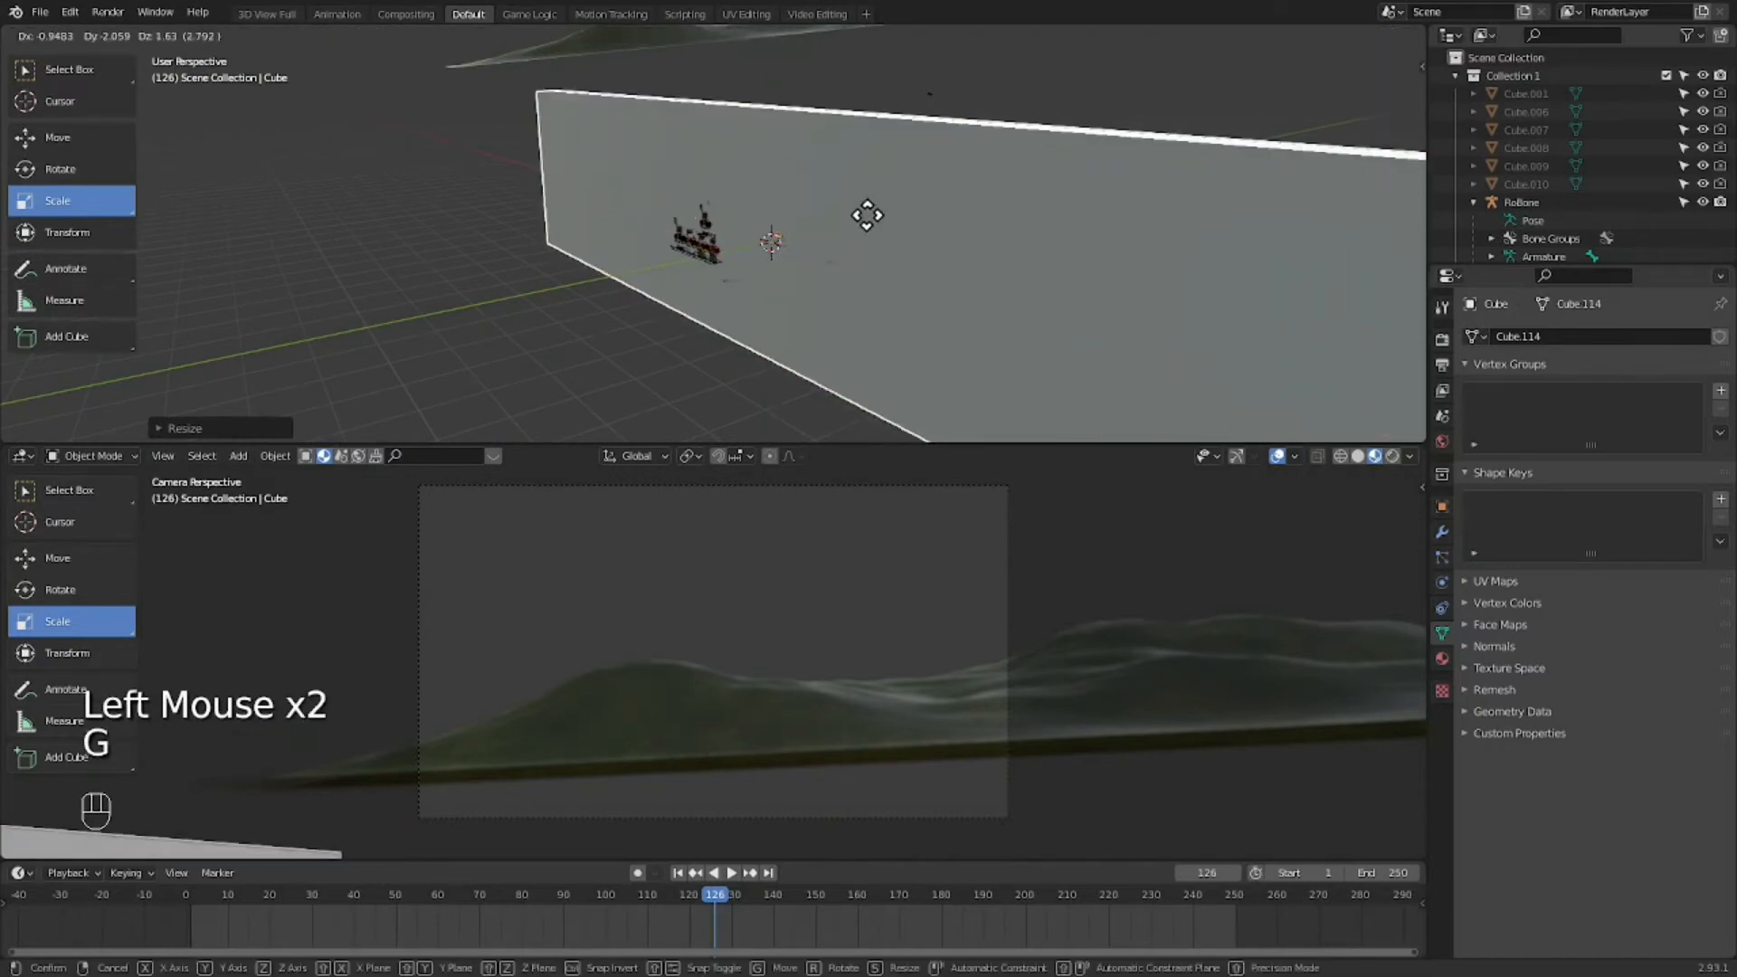
pyautogui.click(903, 145)
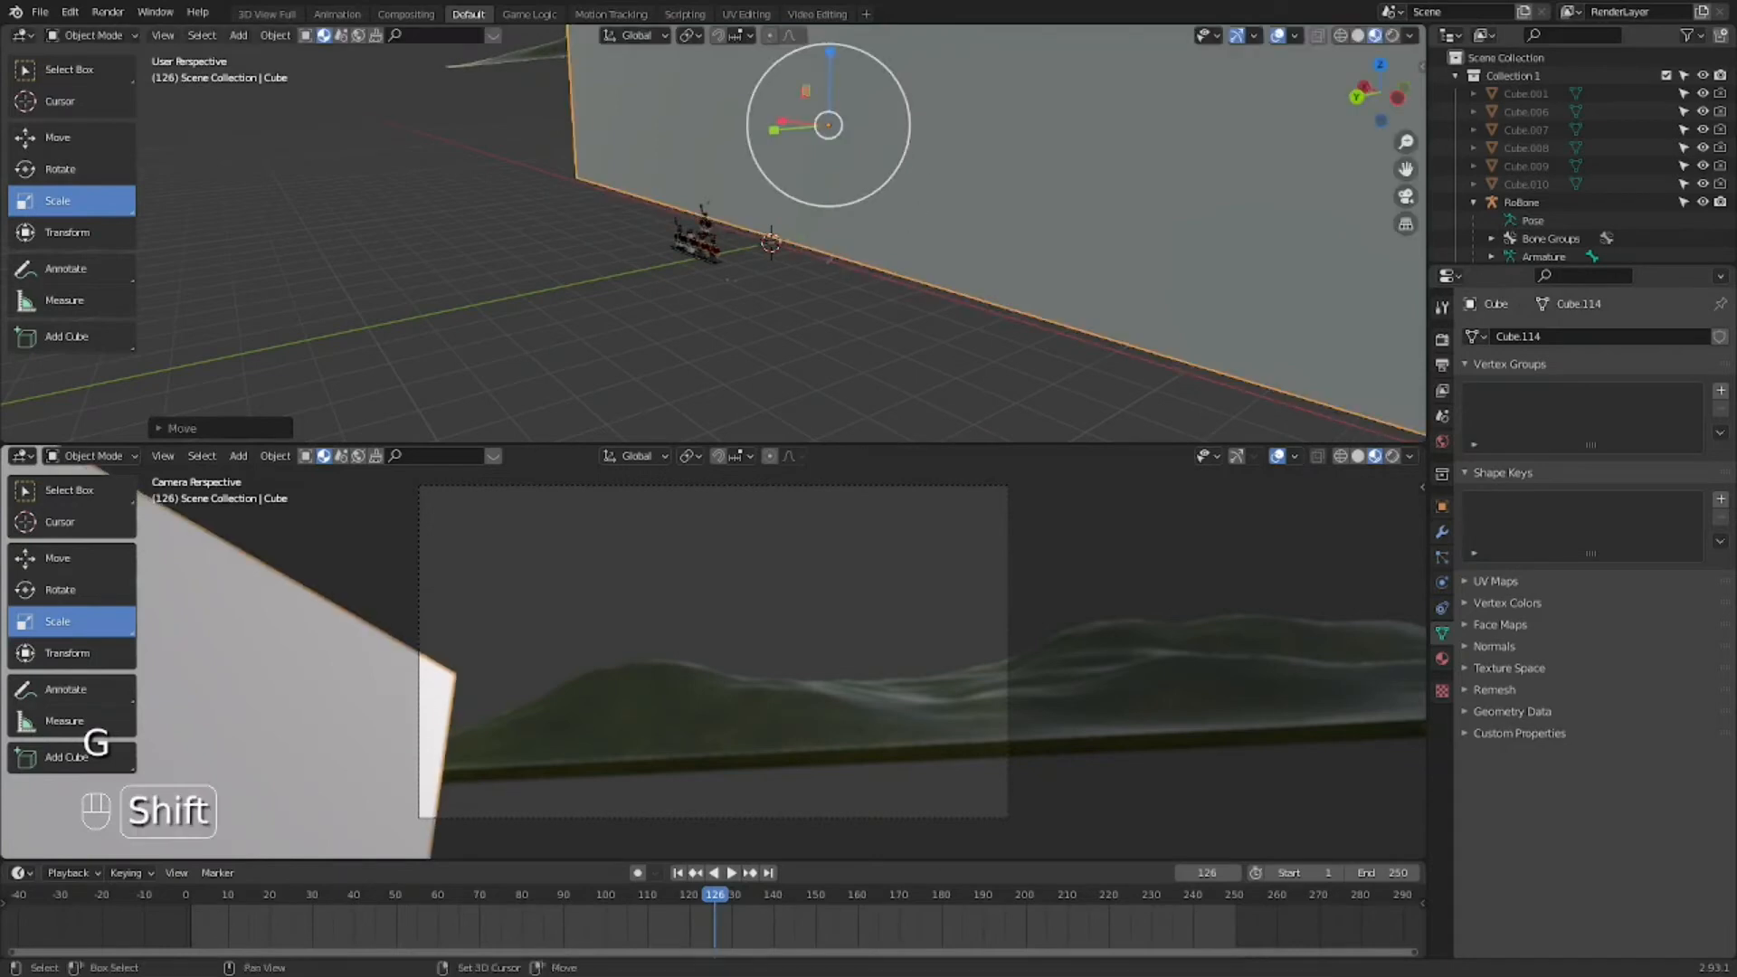
pyautogui.hotkey('shift', '`')
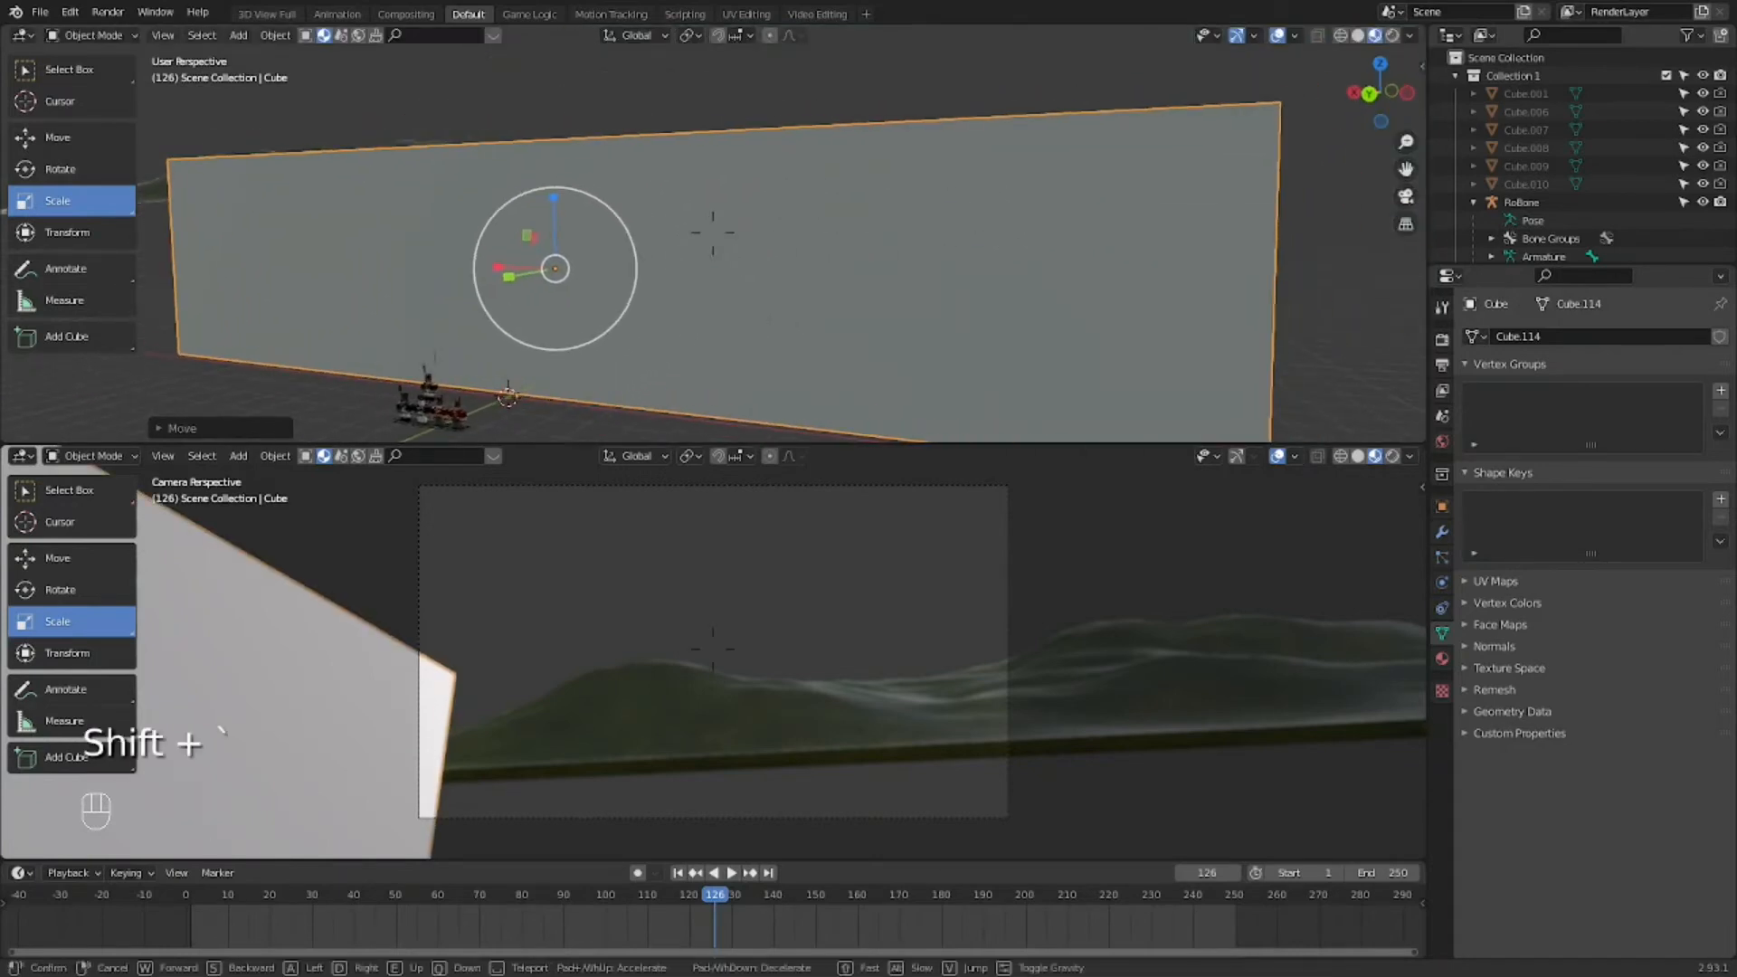
pyautogui.press('s')
pyautogui.click(713, 231)
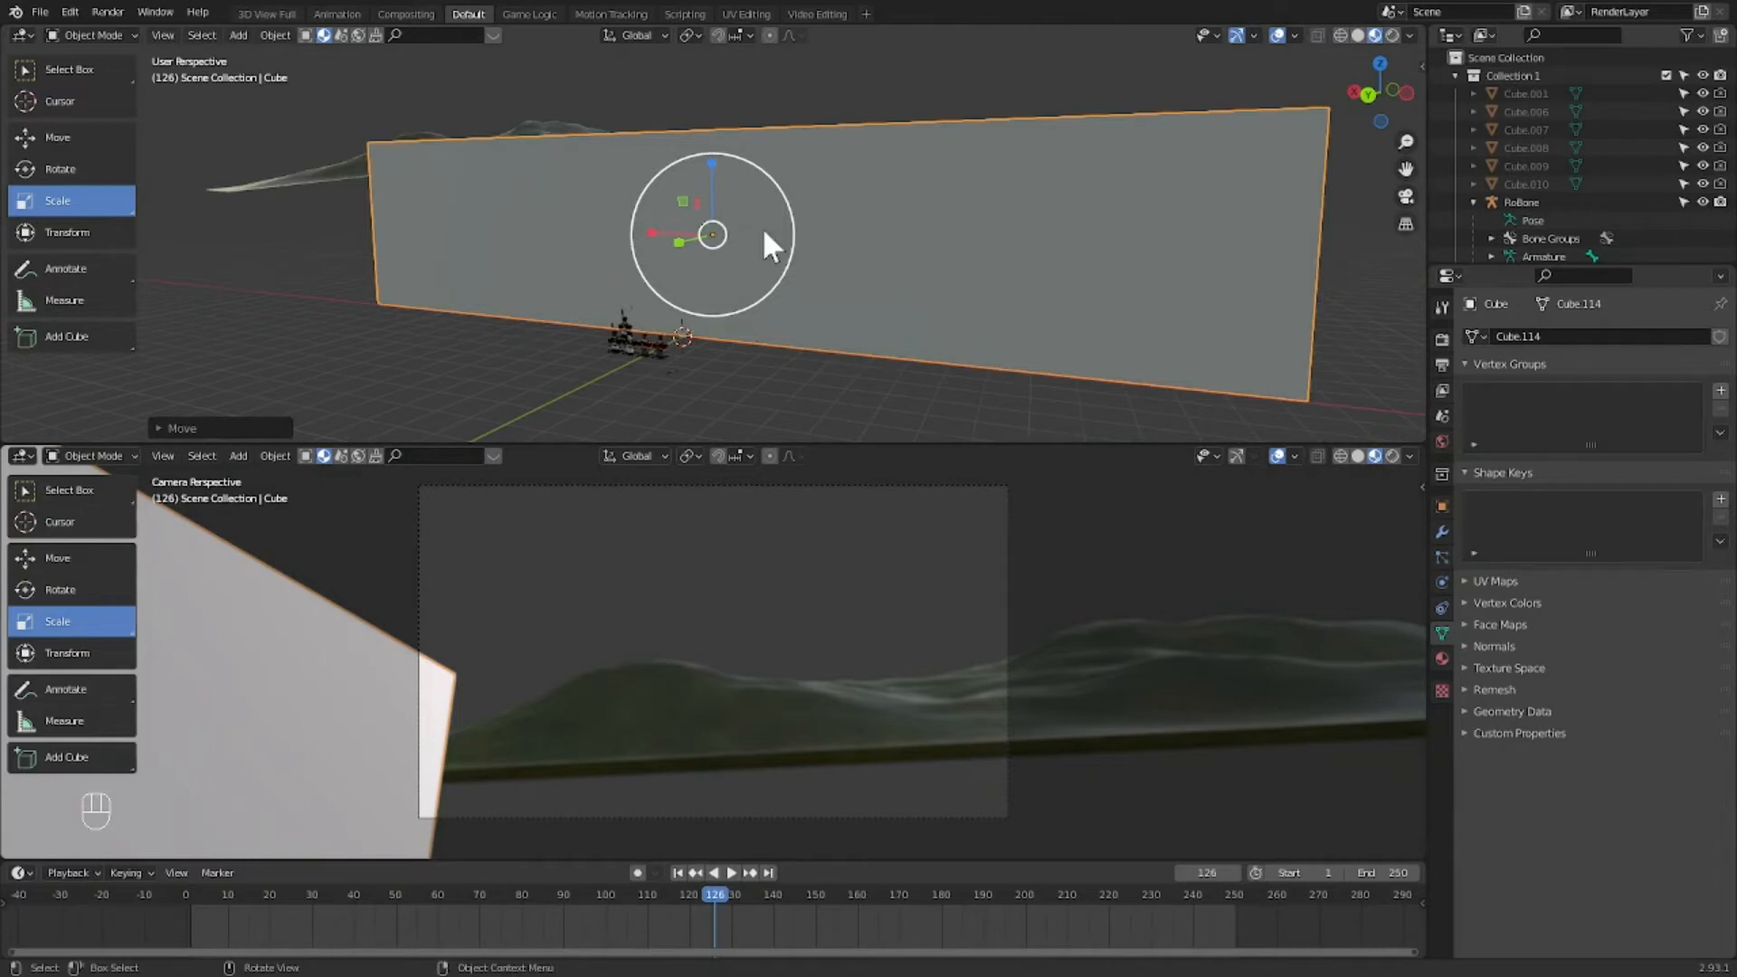
# Step: Check the tilted cube's placement around the mountain landscape from the side and through the camera
pyautogui.press('Left')
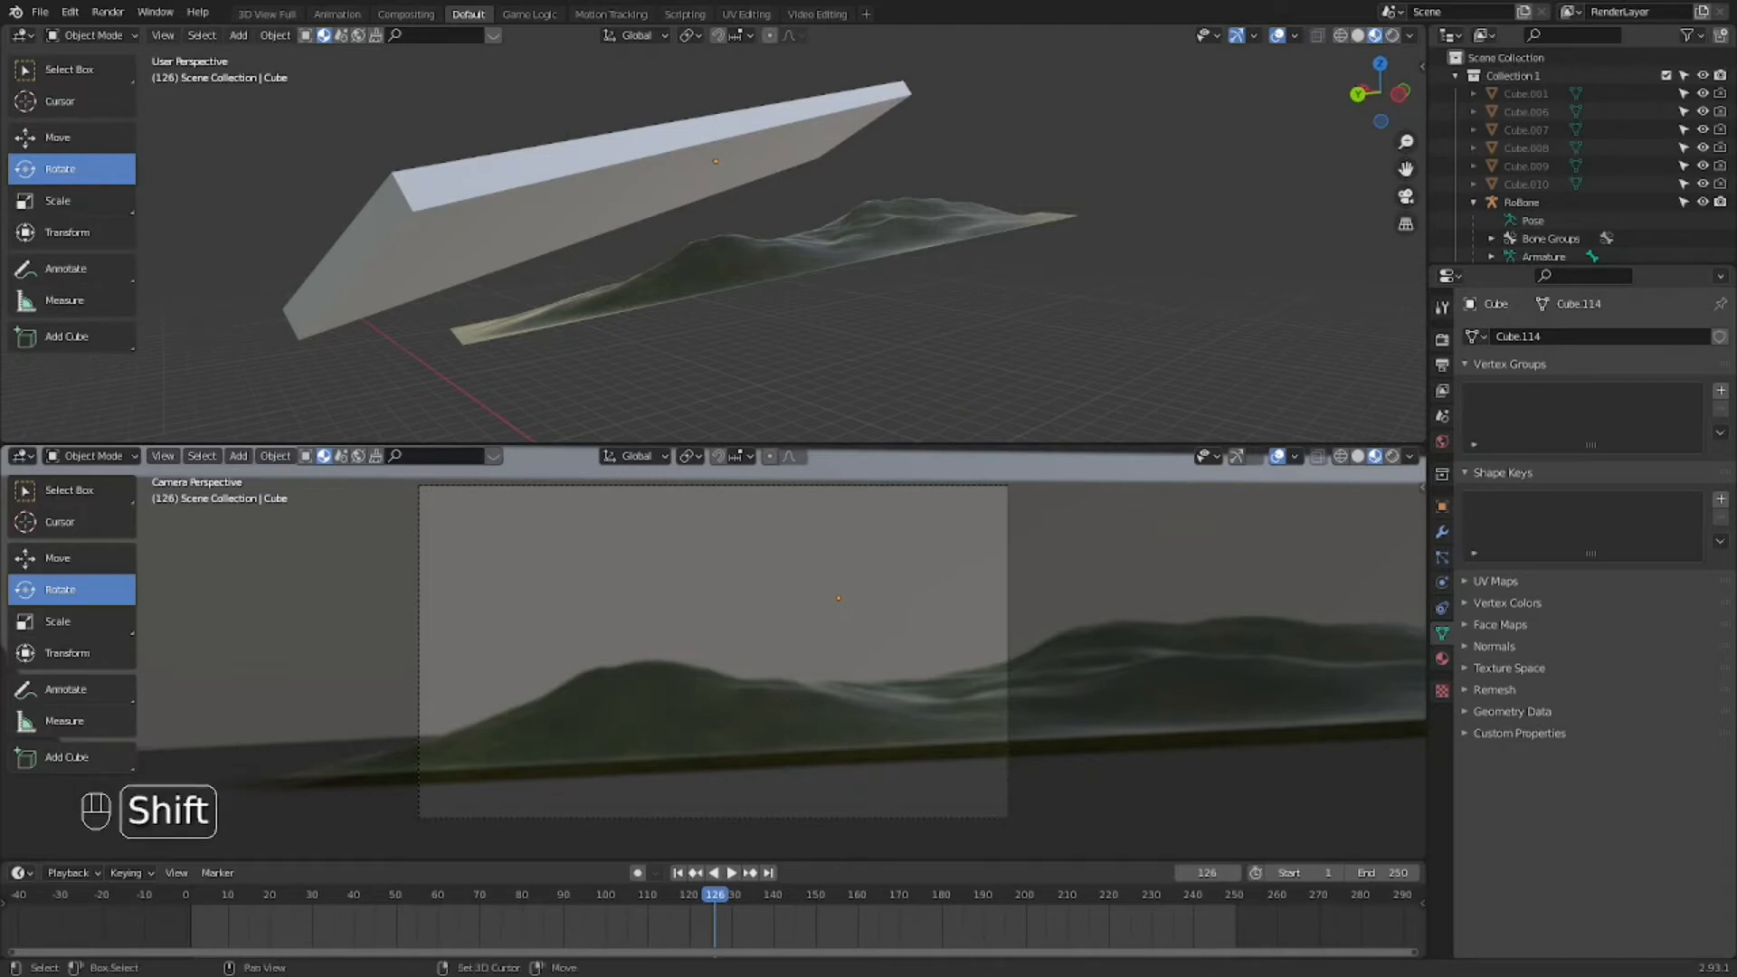
pyautogui.hotkey('shift', '`')
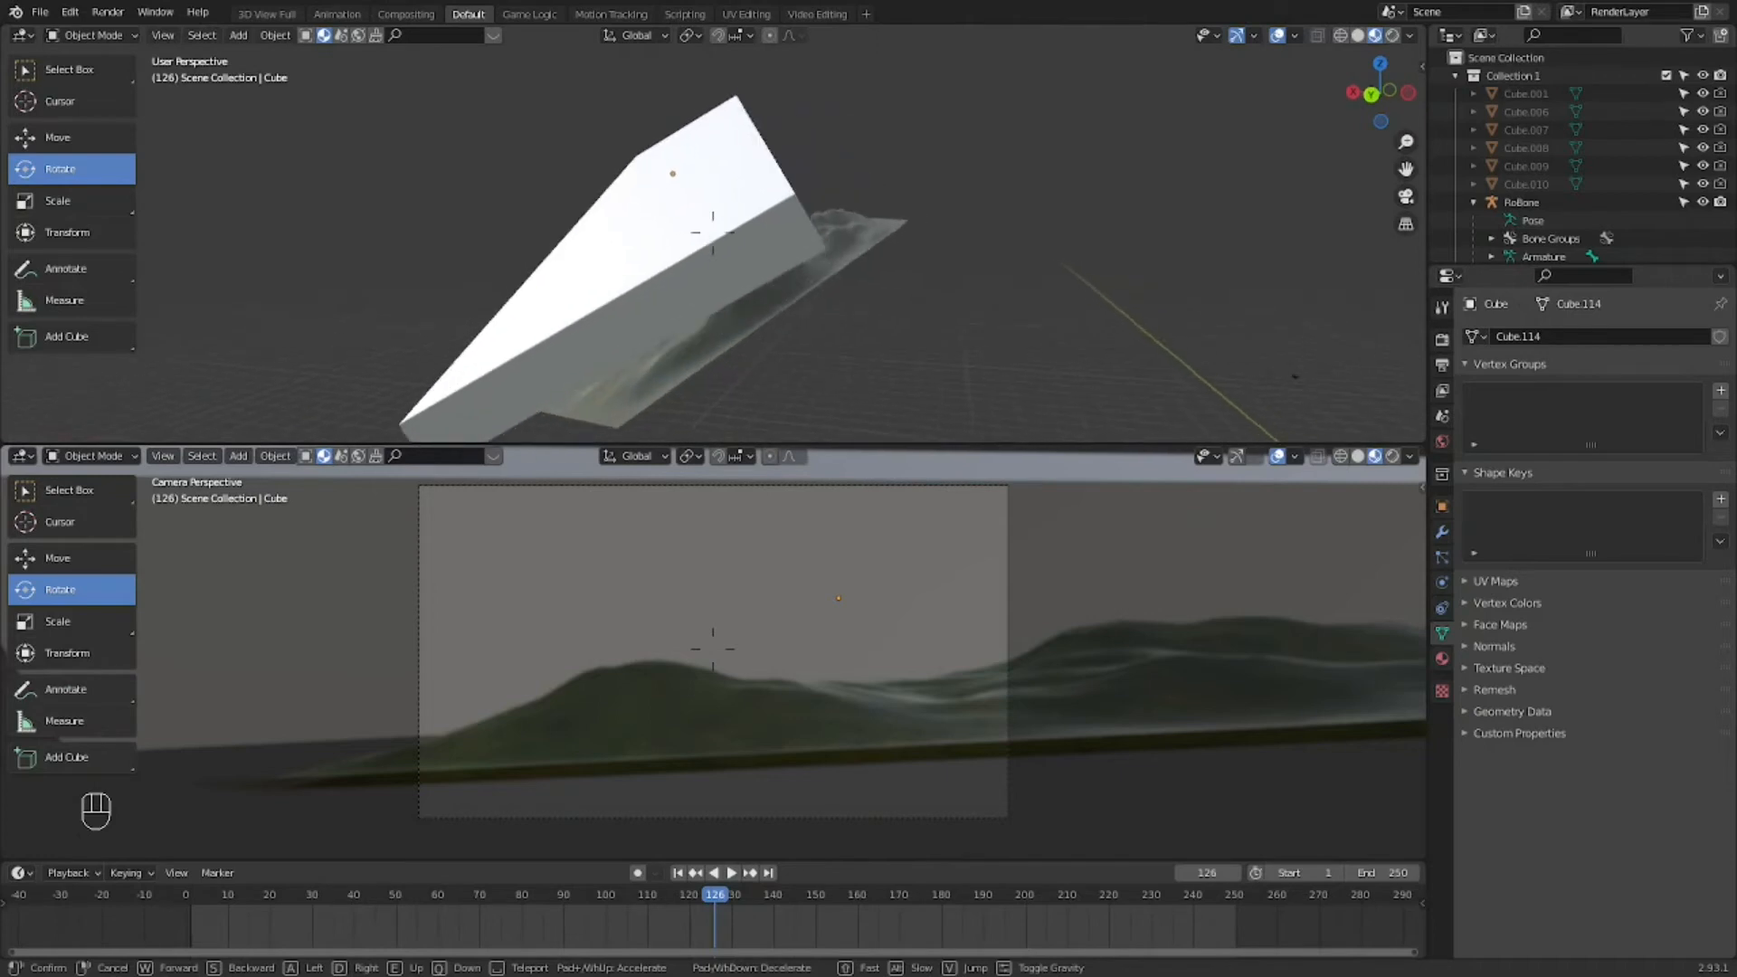
pyautogui.click(713, 233)
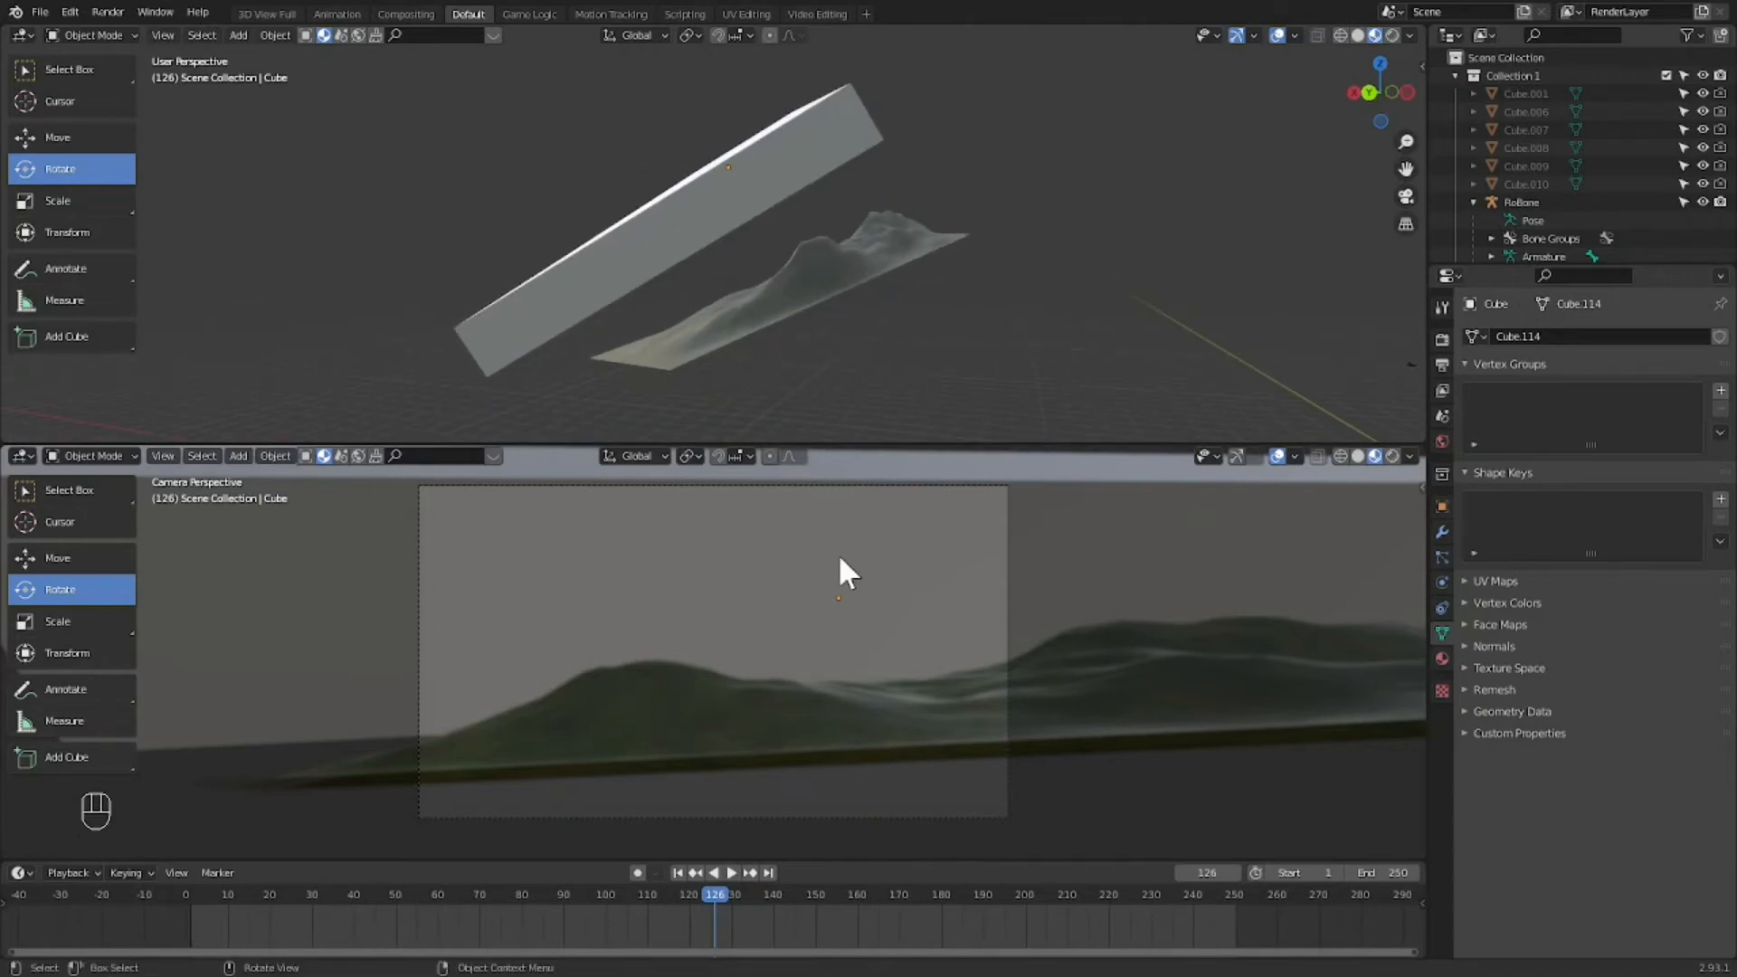
pyautogui.scroll(-3, 816, 603)
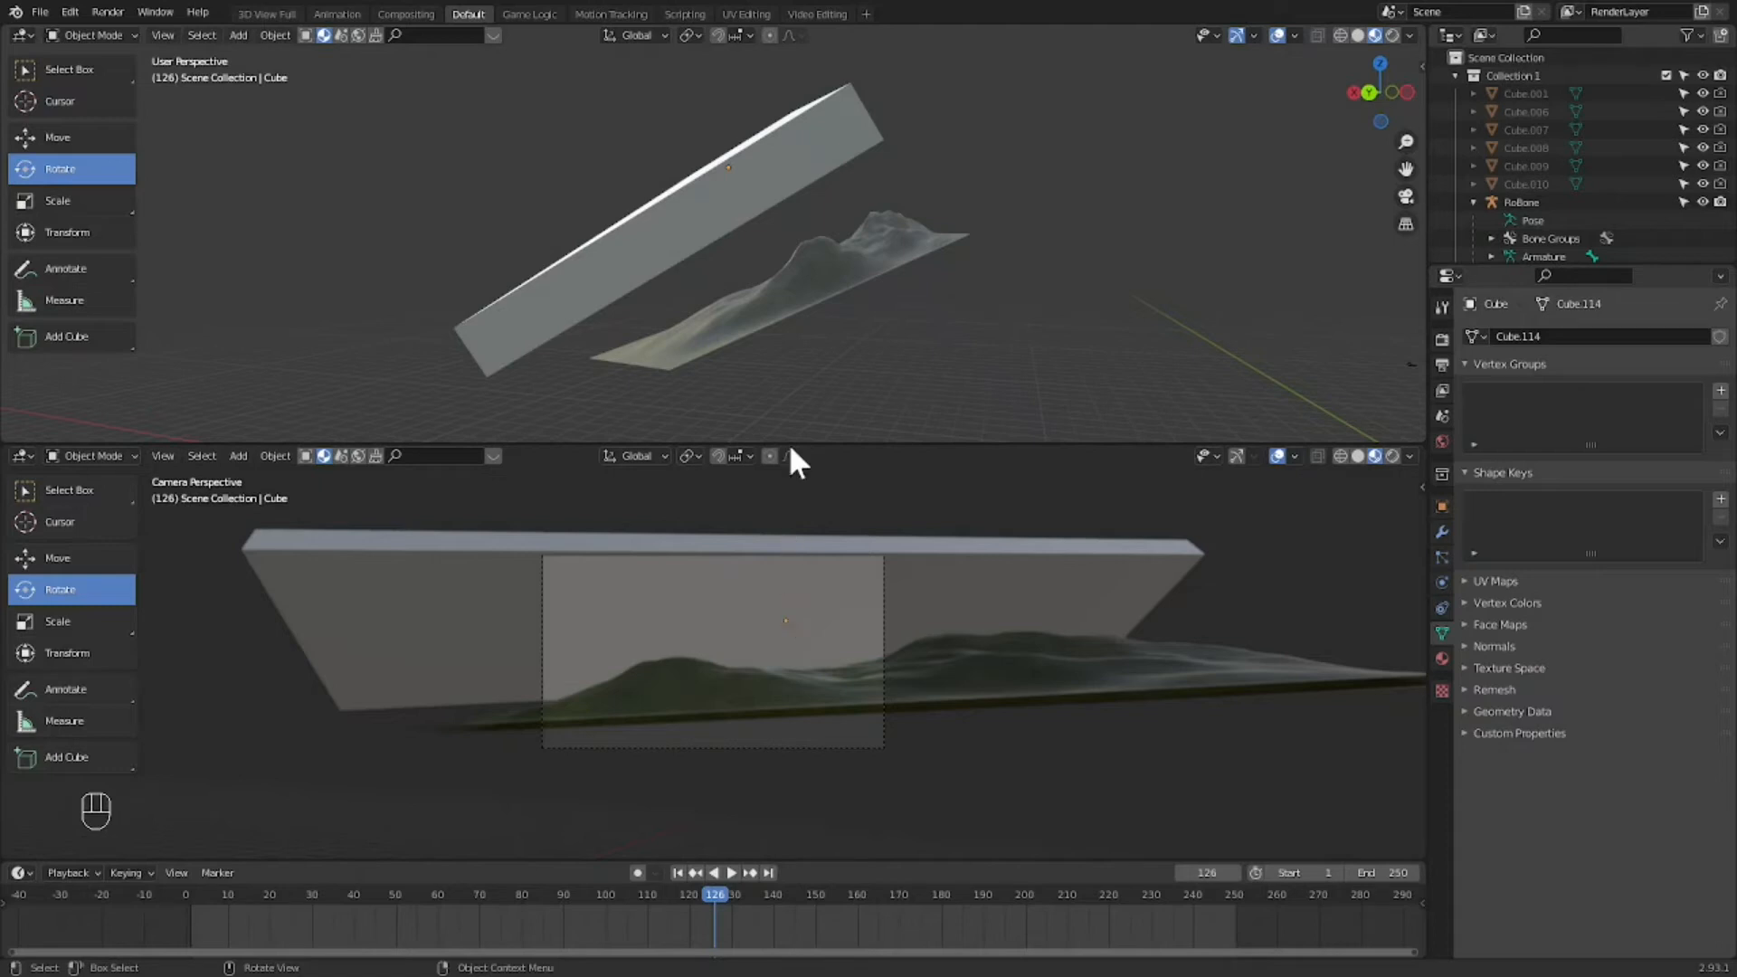
# Step: Select the tilted cube, bring up the Shader Editor in place of the free 3D view, and create a new material for it
pyautogui.click(767, 174)
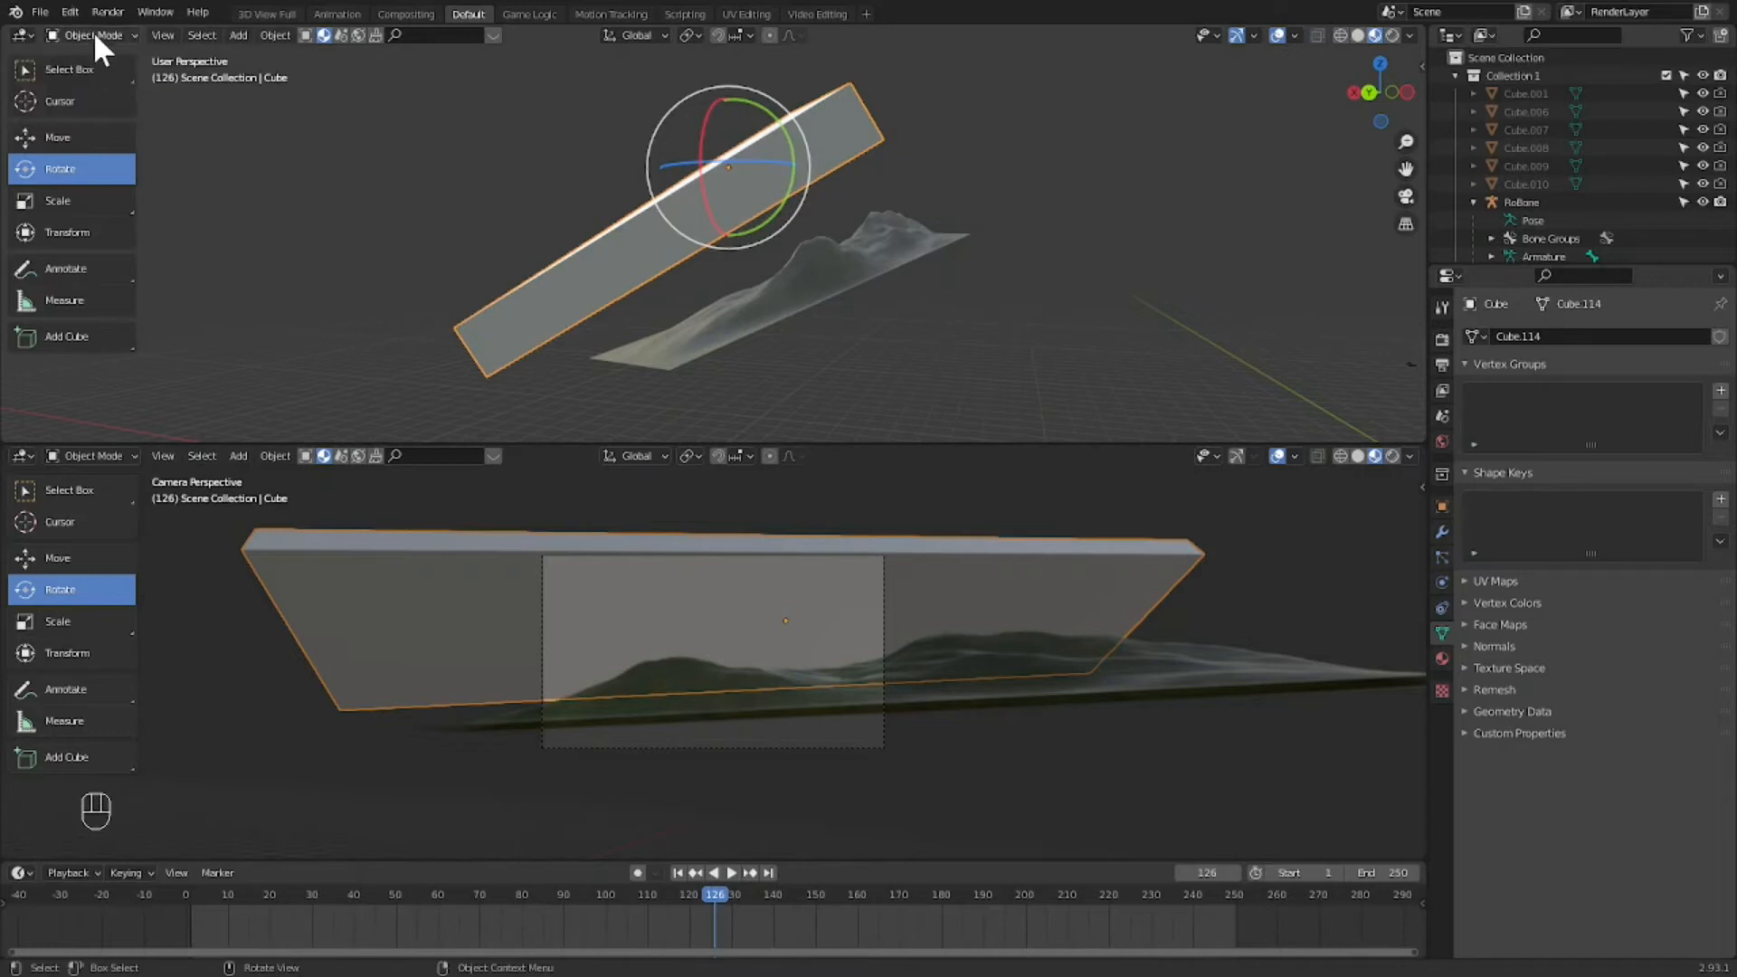
pyautogui.click(29, 32)
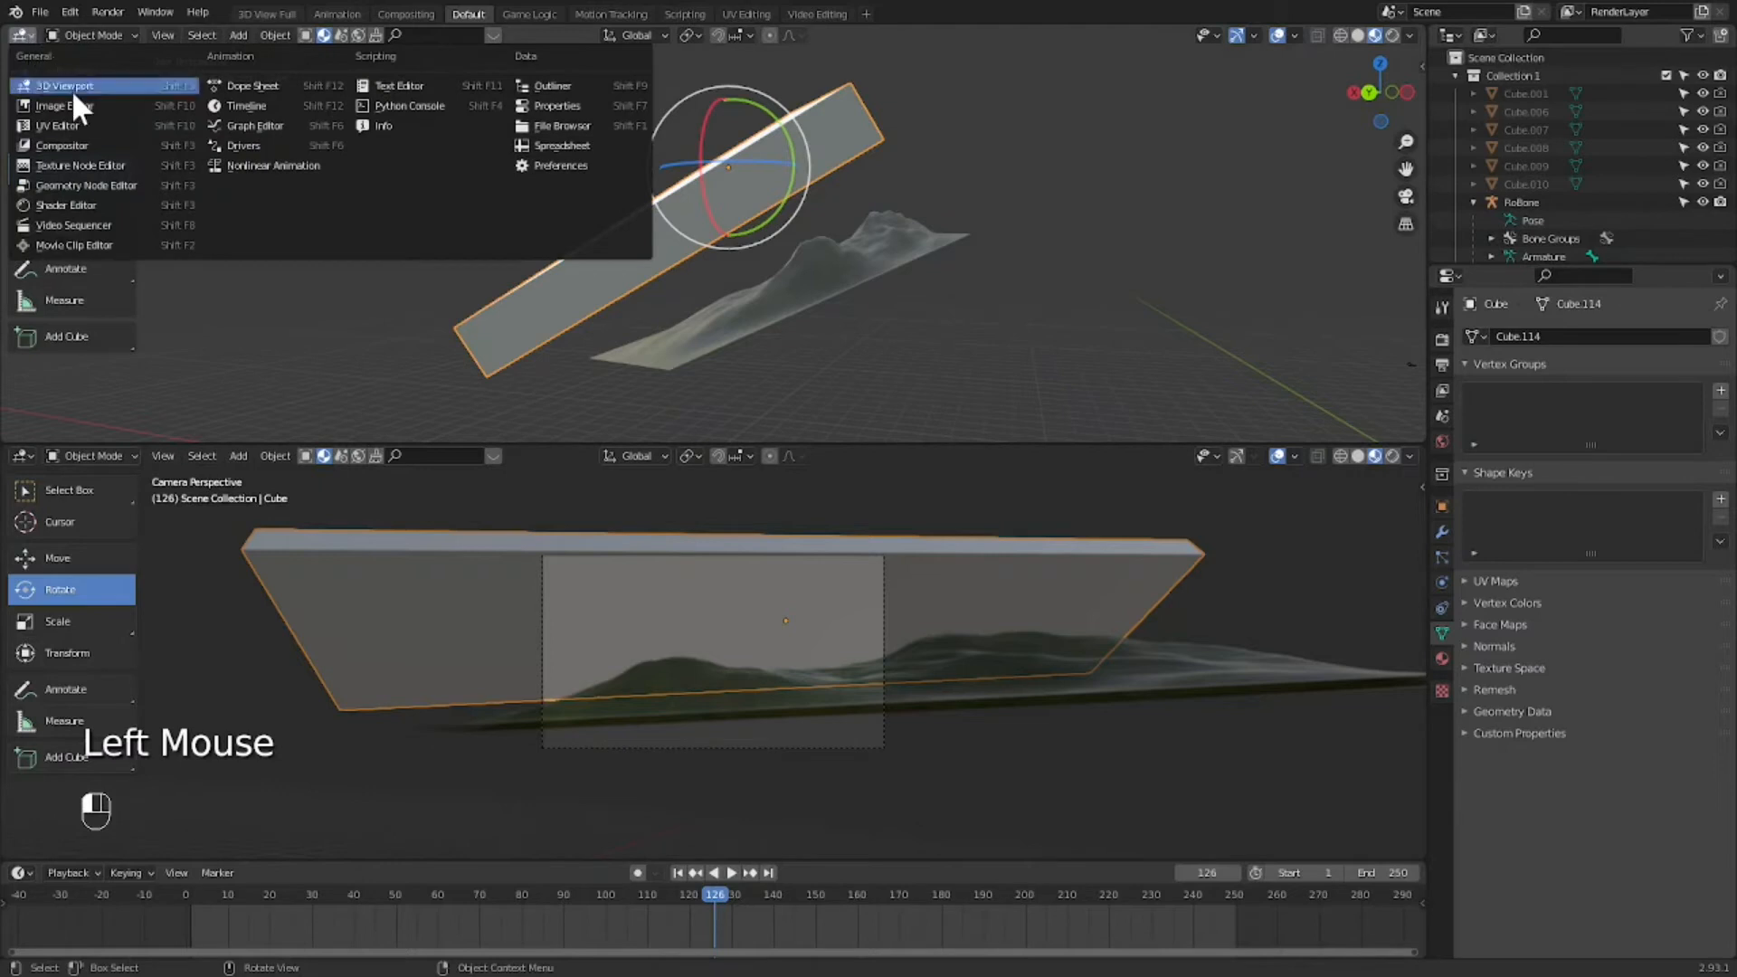
pyautogui.click(67, 204)
pyautogui.scroll(6, 183, 150)
pyautogui.scroll(-5, 396, 195)
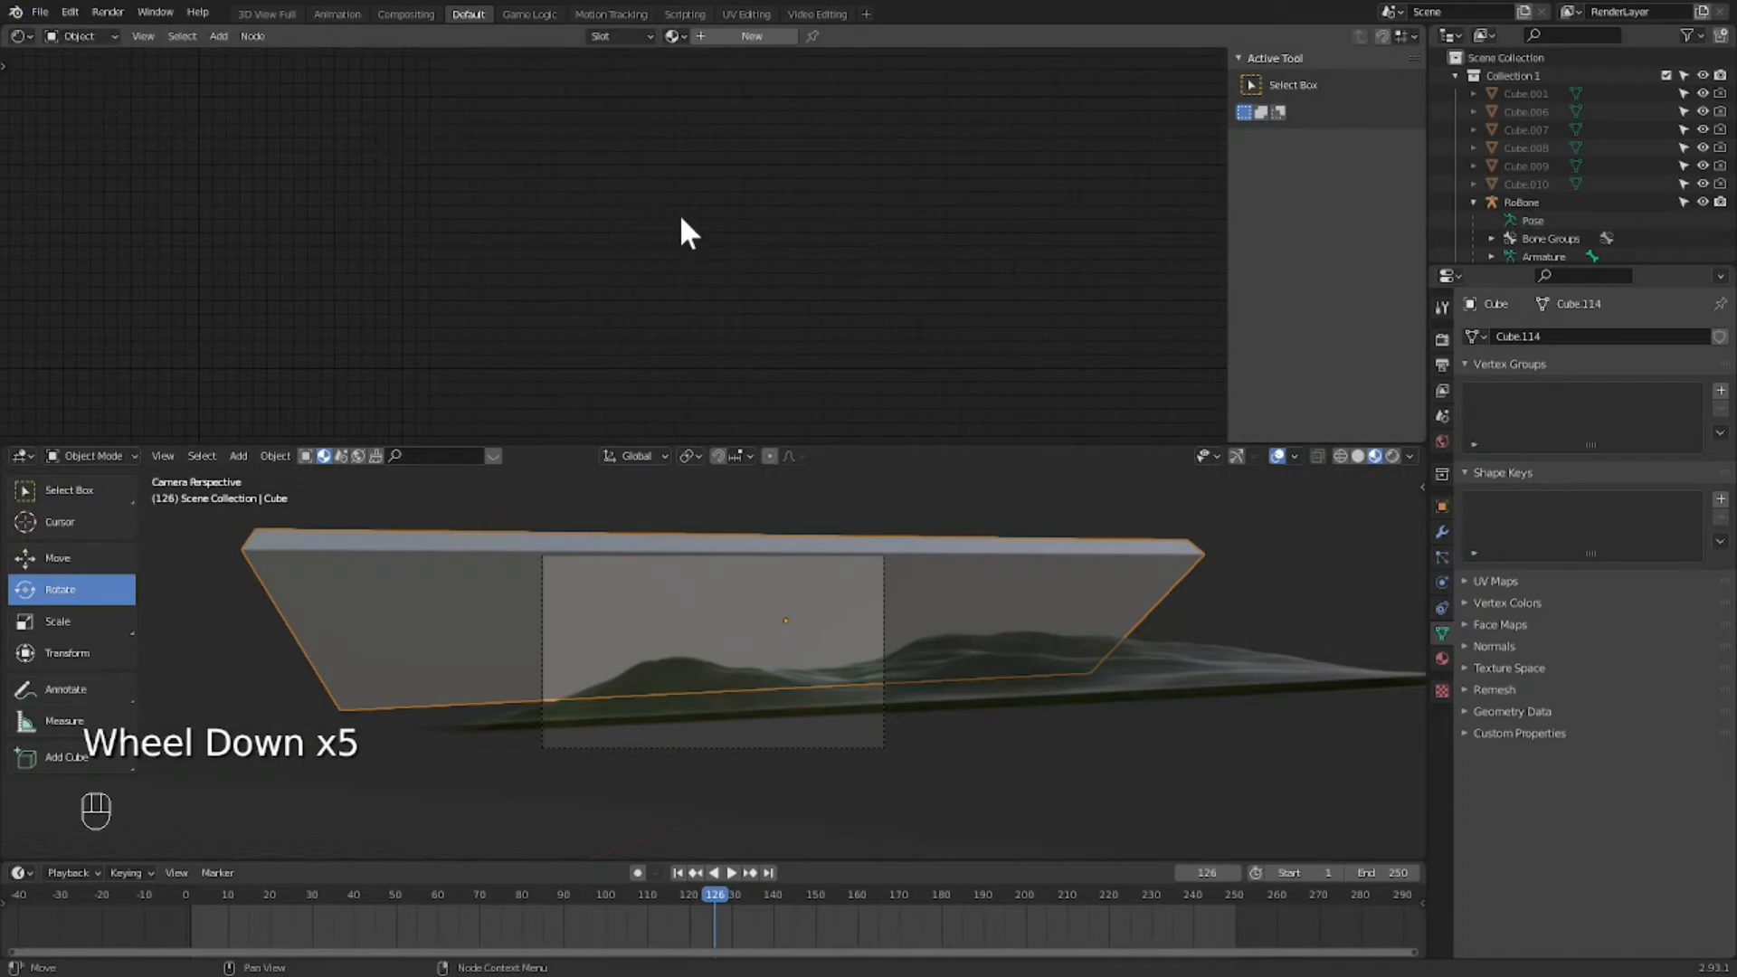
pyautogui.click(1443, 659)
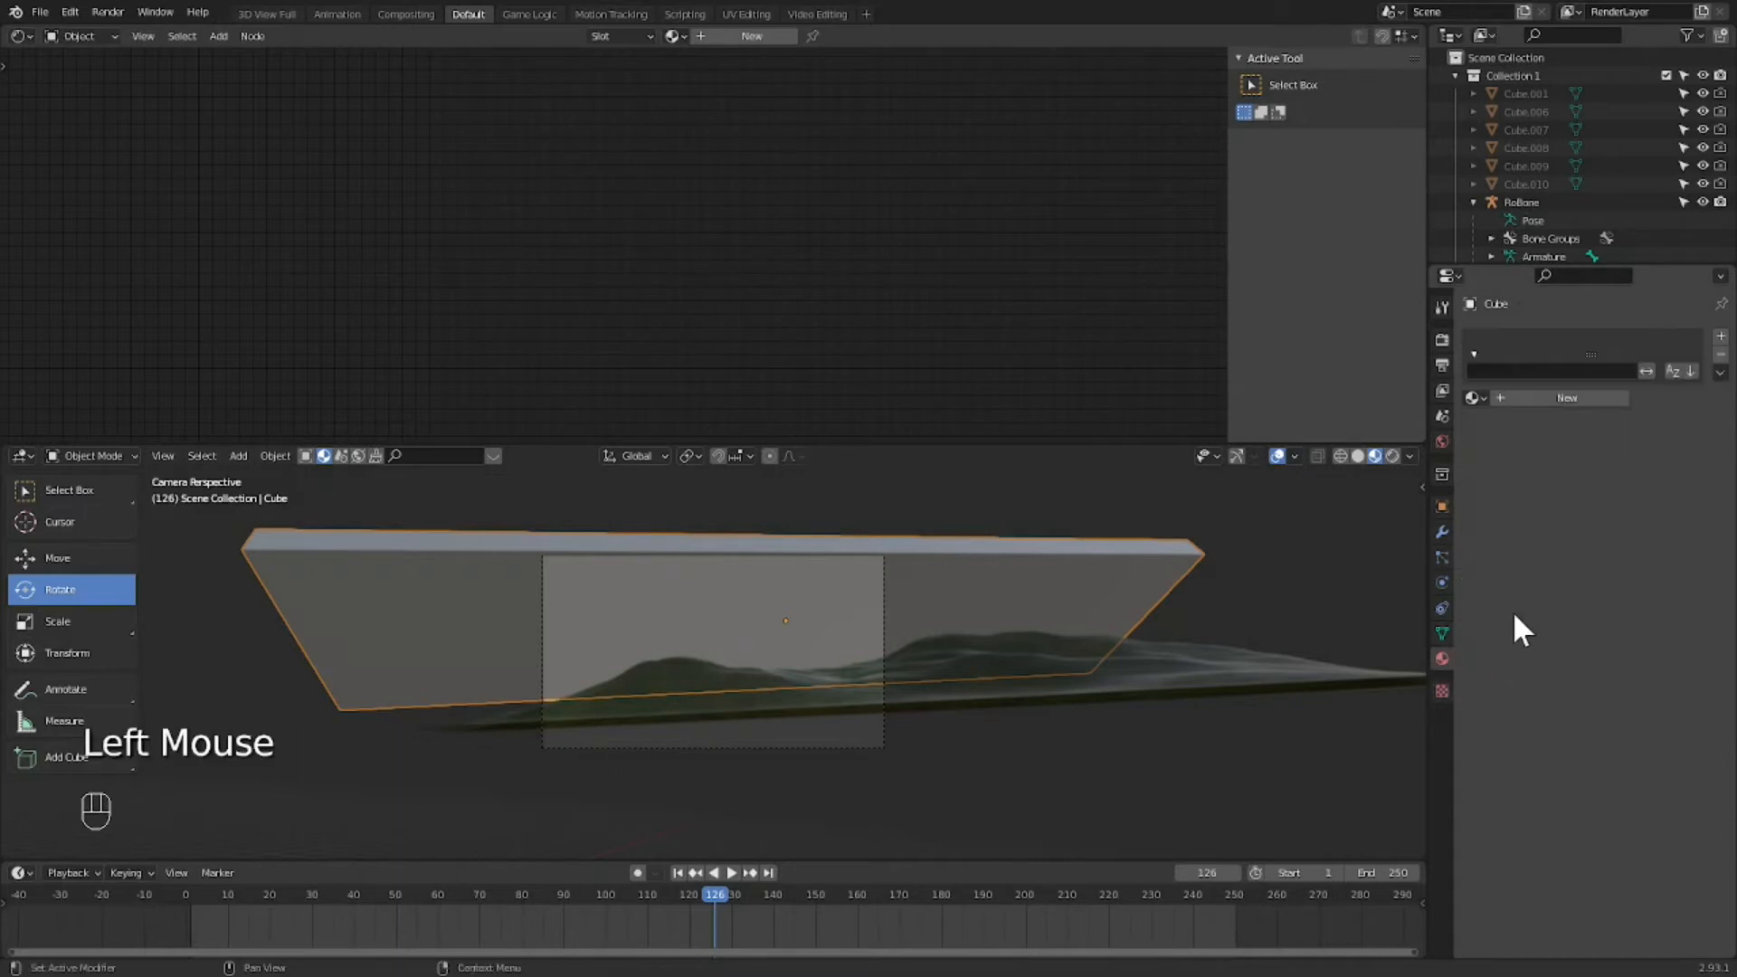
pyautogui.click(1571, 399)
# Step: Delete the Principled BSDF node from the cube's new material
pyautogui.click(794, 216)
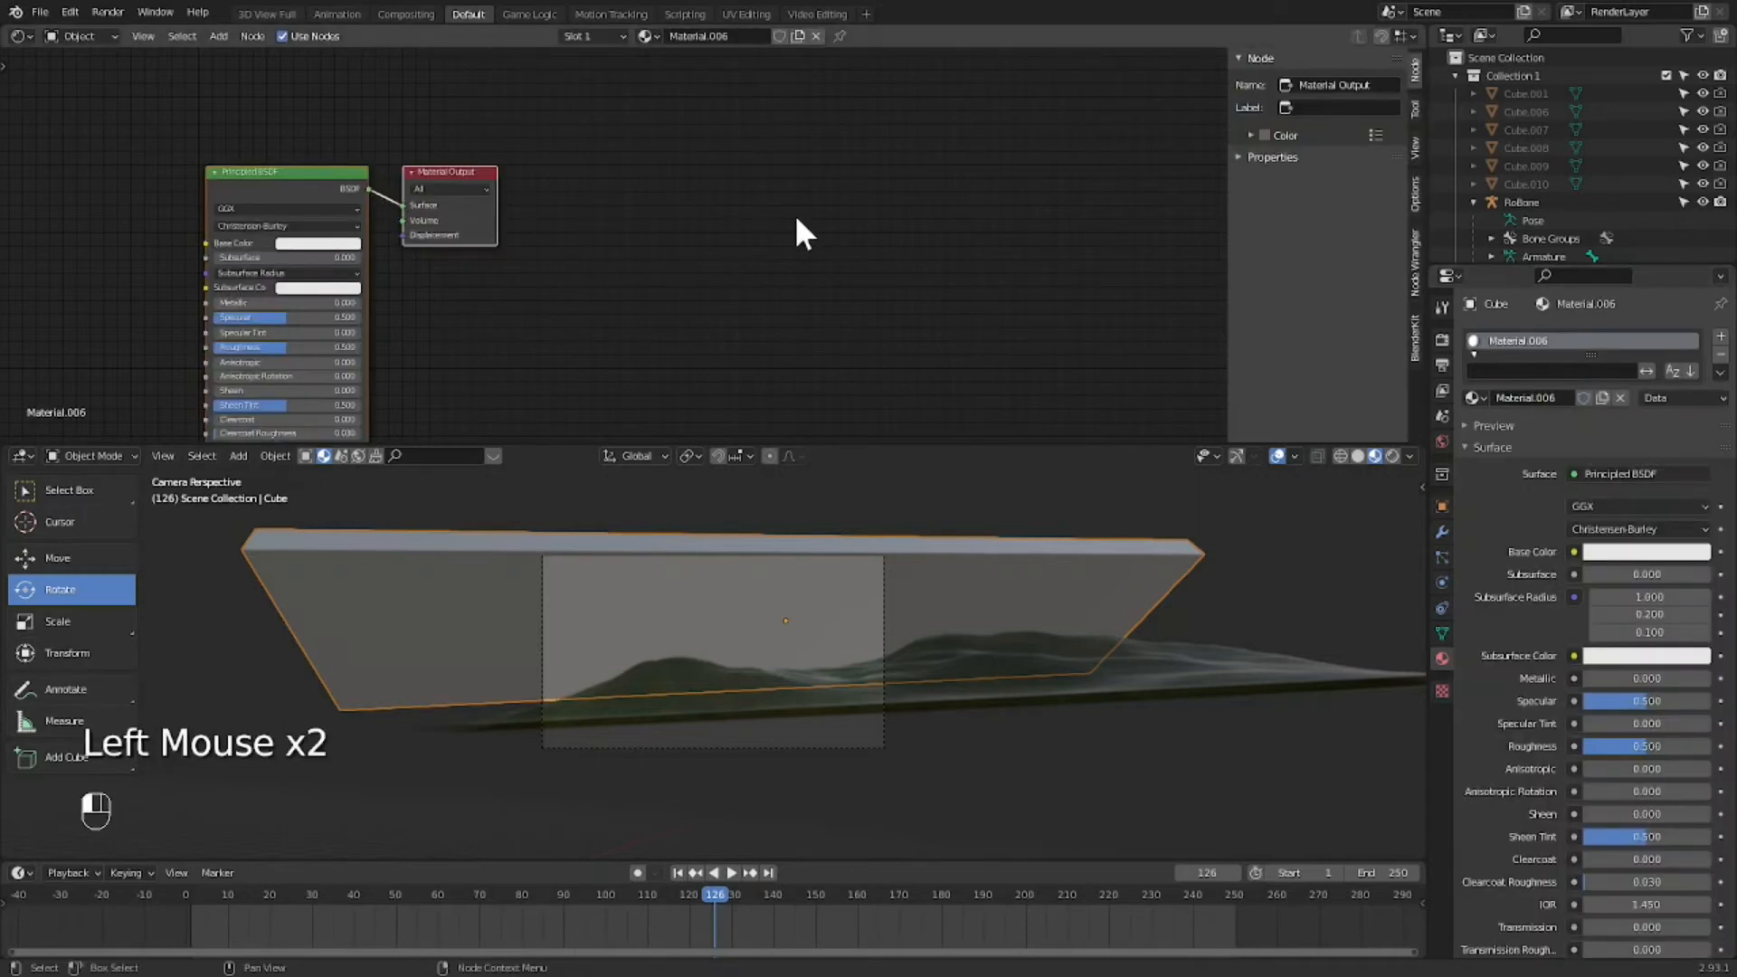
pyautogui.moveTo(783, 432); pyautogui.dragTo(545, 405)
pyautogui.click(531, 171)
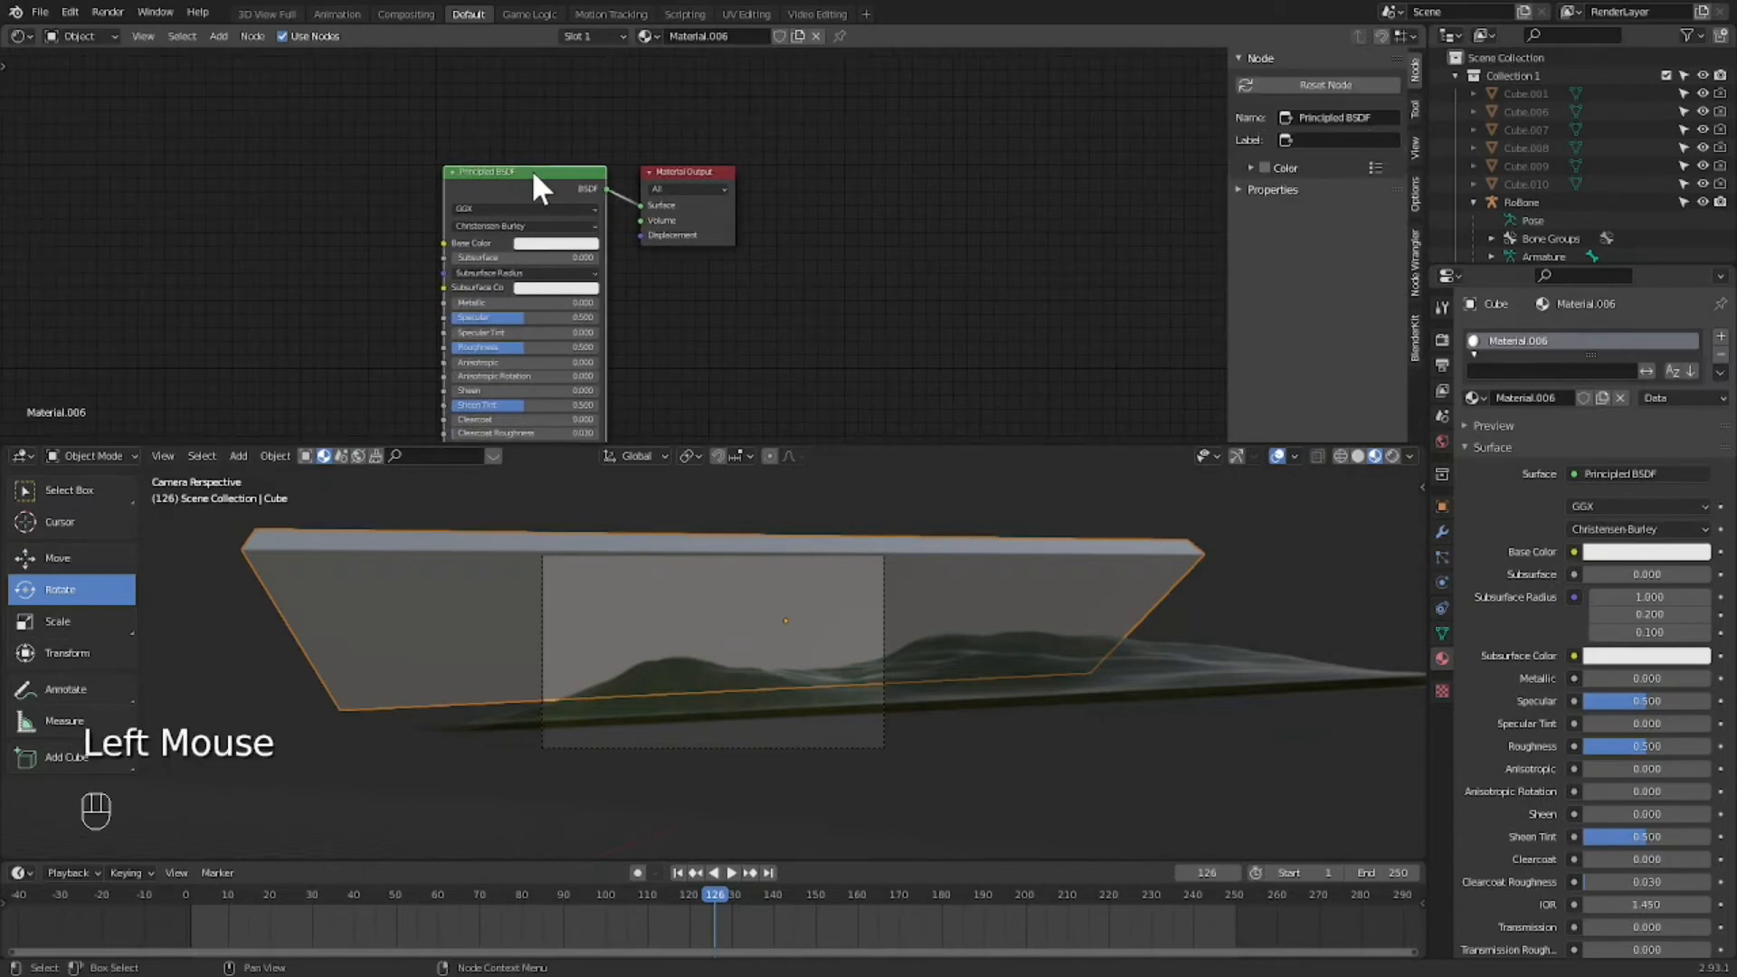
pyautogui.press('x')
pyautogui.click(534, 182)
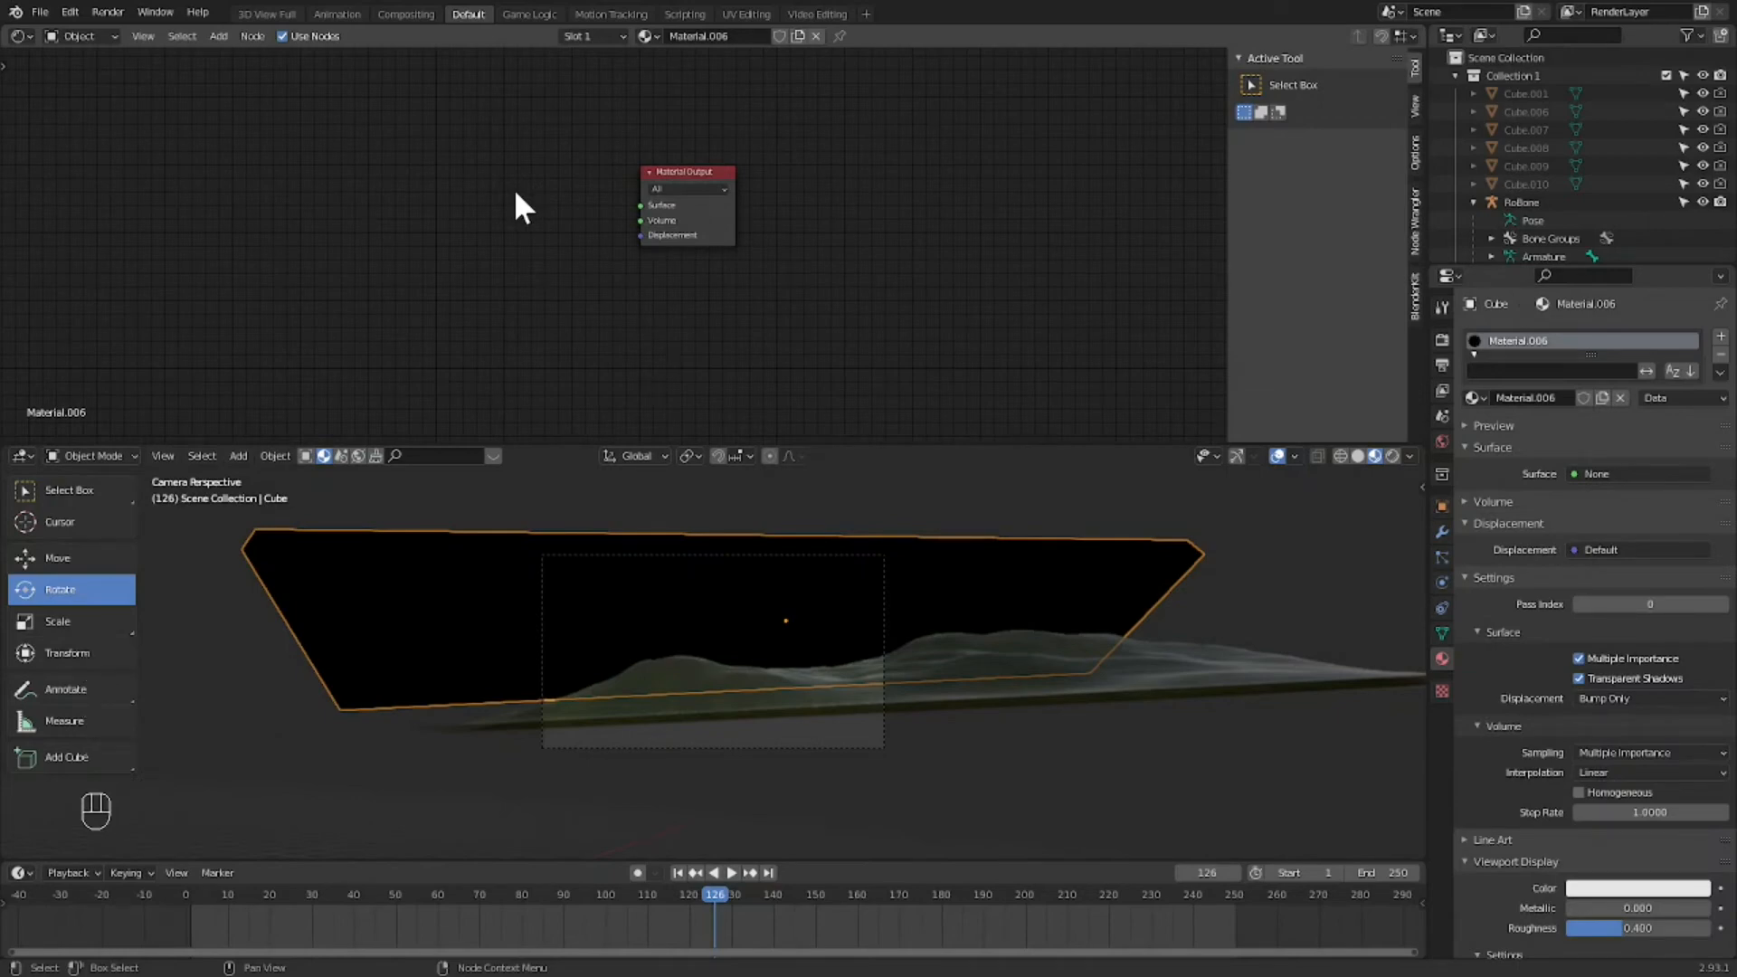
# Step: Add a Principled Volume node and place it beside the Material Output node
pyautogui.hotkey('shift', 'a')
pyautogui.click(514, 188)
pyautogui.write('prin')
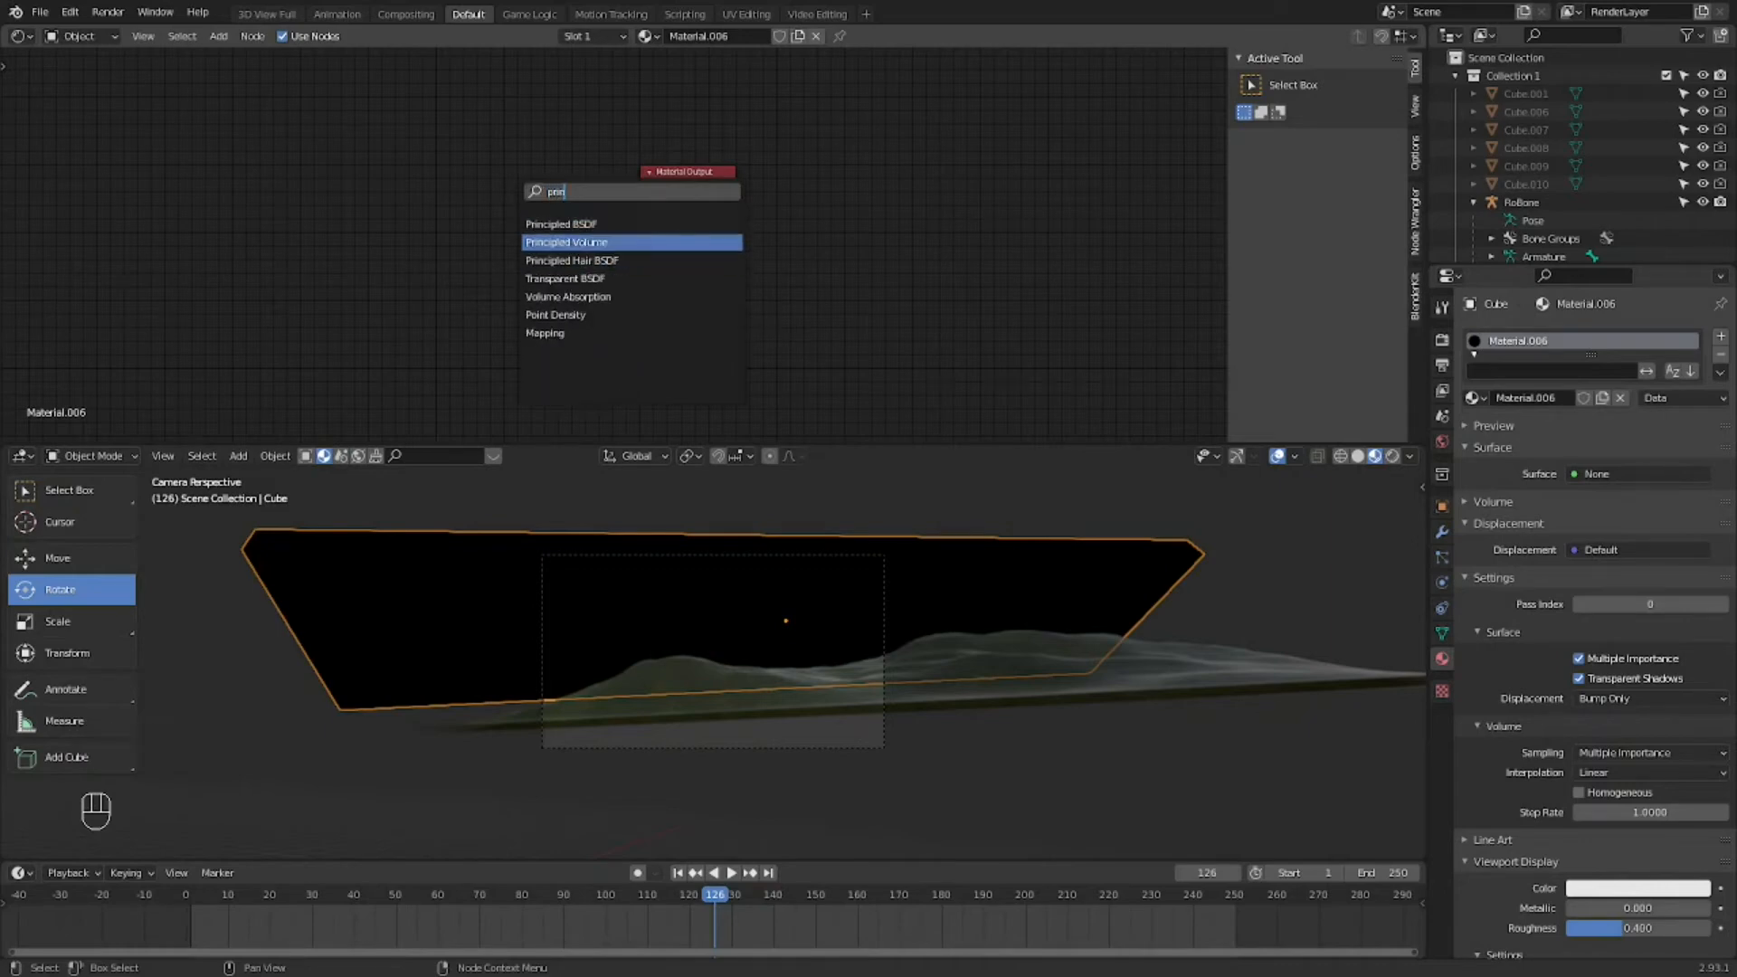
pyautogui.click(568, 241)
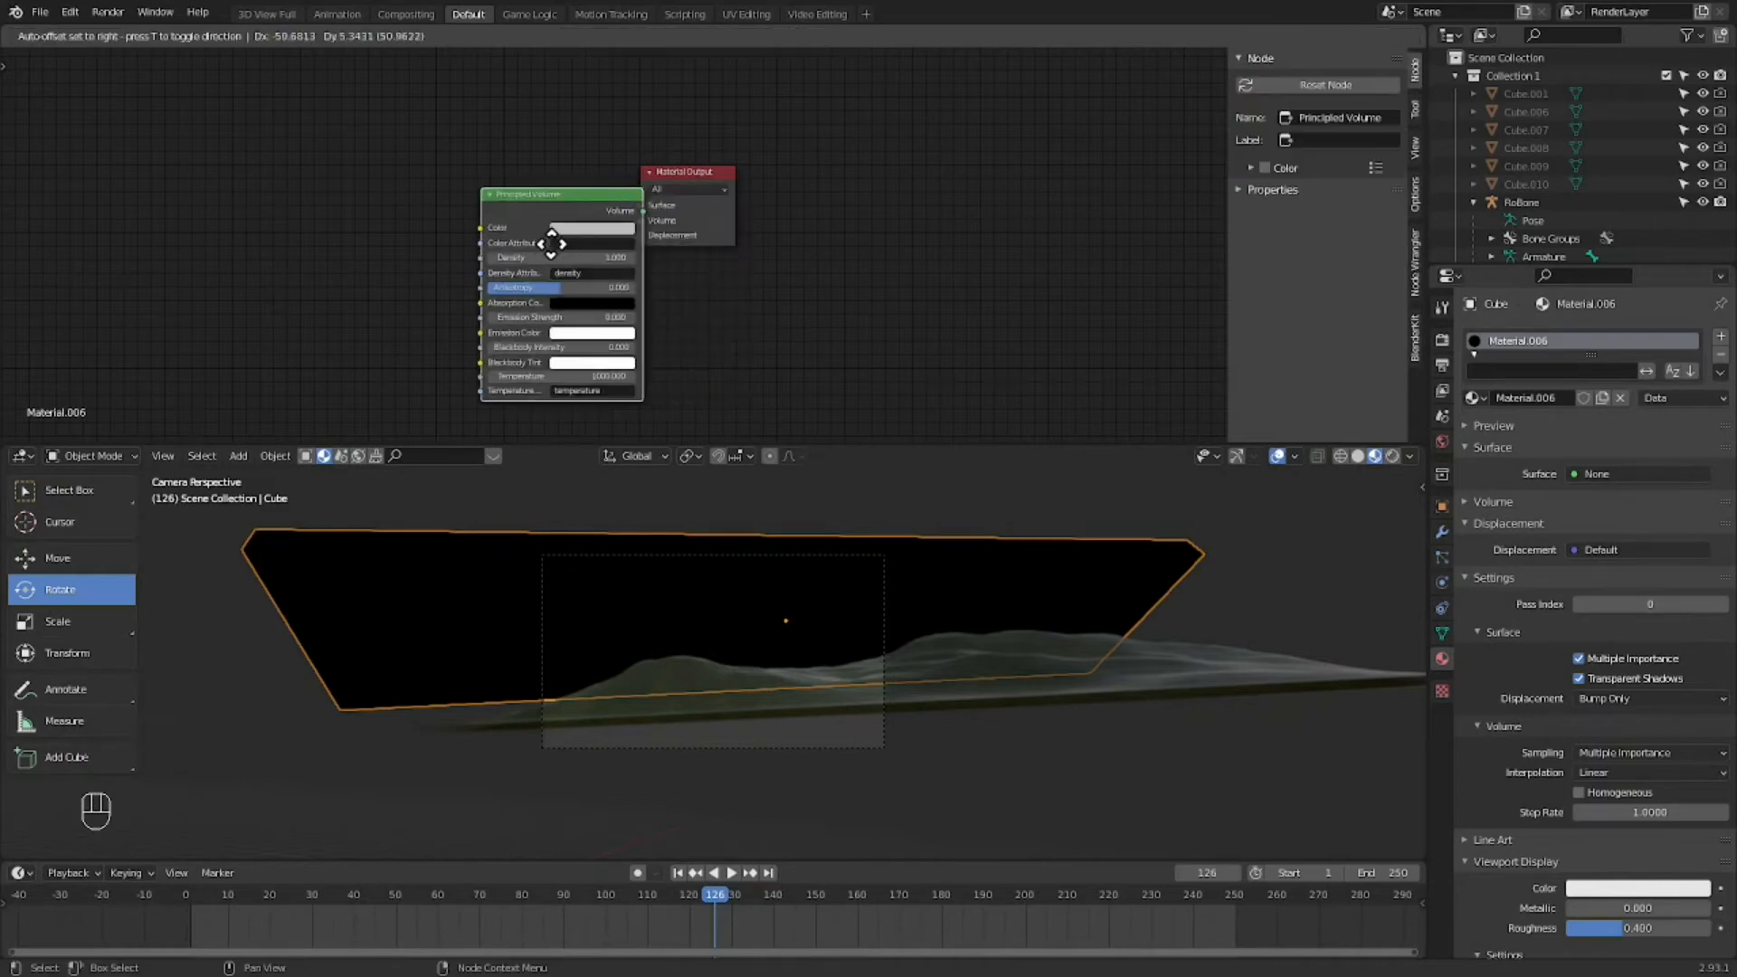
pyautogui.click(480, 214)
# Step: Connect the Principled Volume node to the Material Output's Volume input and move it closer to that node
pyautogui.moveTo(558, 185); pyautogui.dragTo(642, 220)
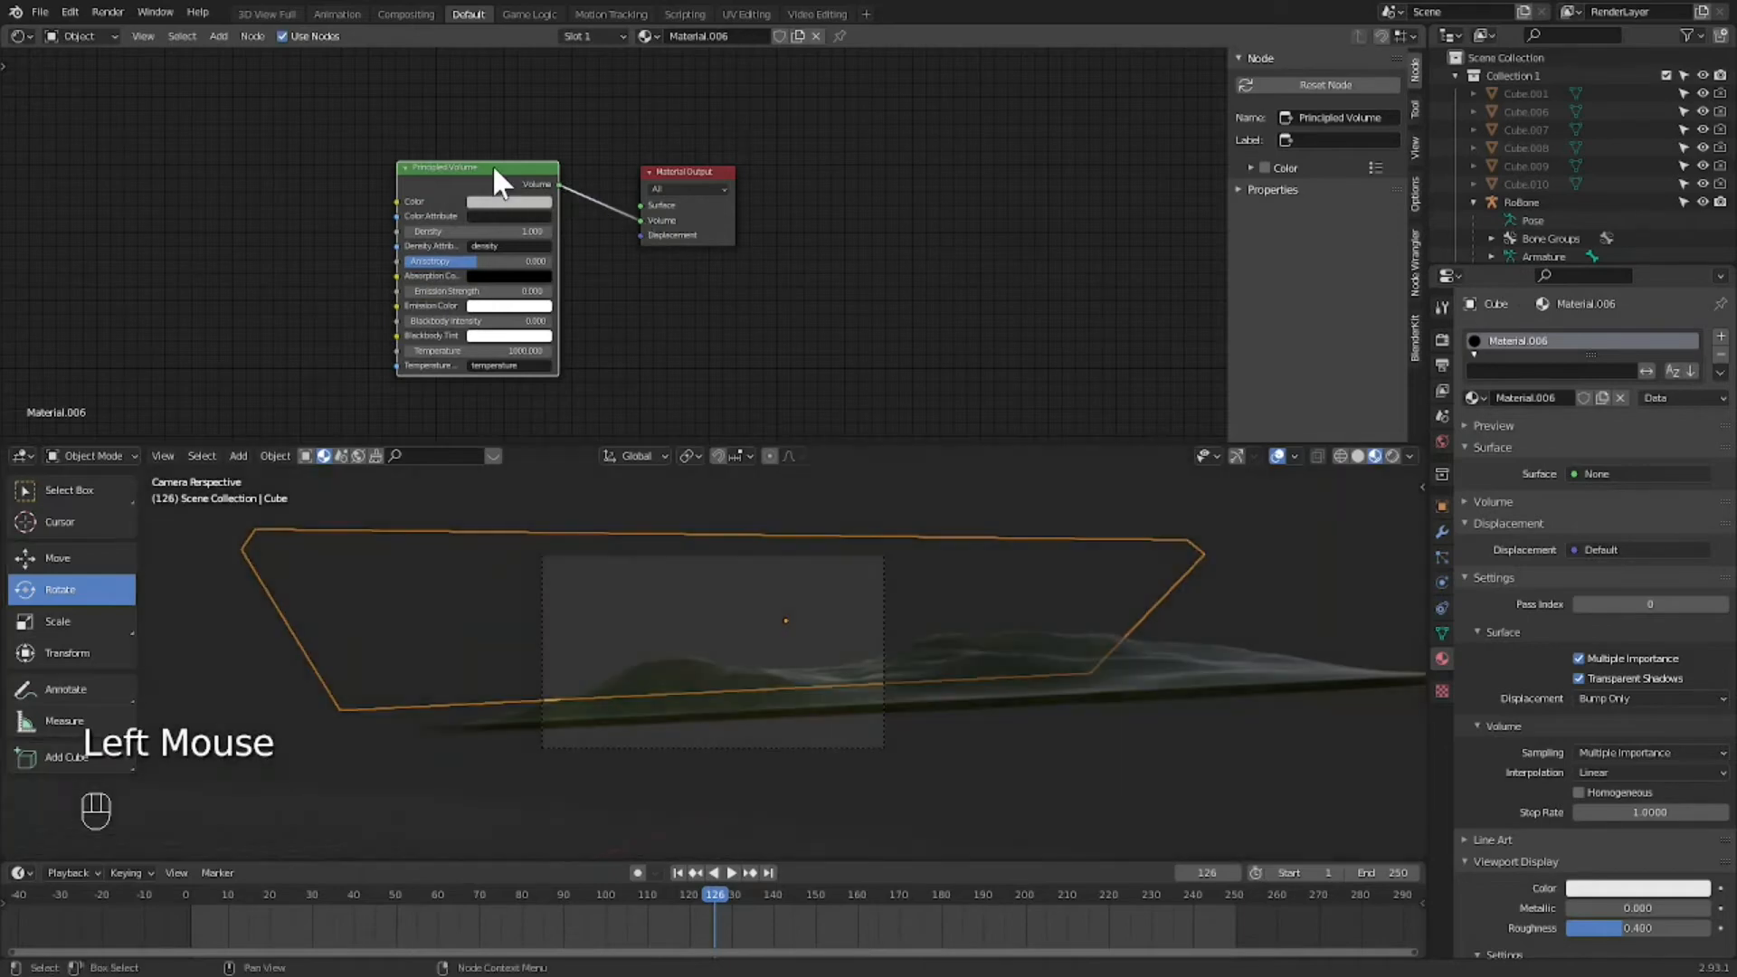
pyautogui.click(486, 165)
pyautogui.moveTo(487, 165); pyautogui.dragTo(532, 178)
pyautogui.click(425, 178)
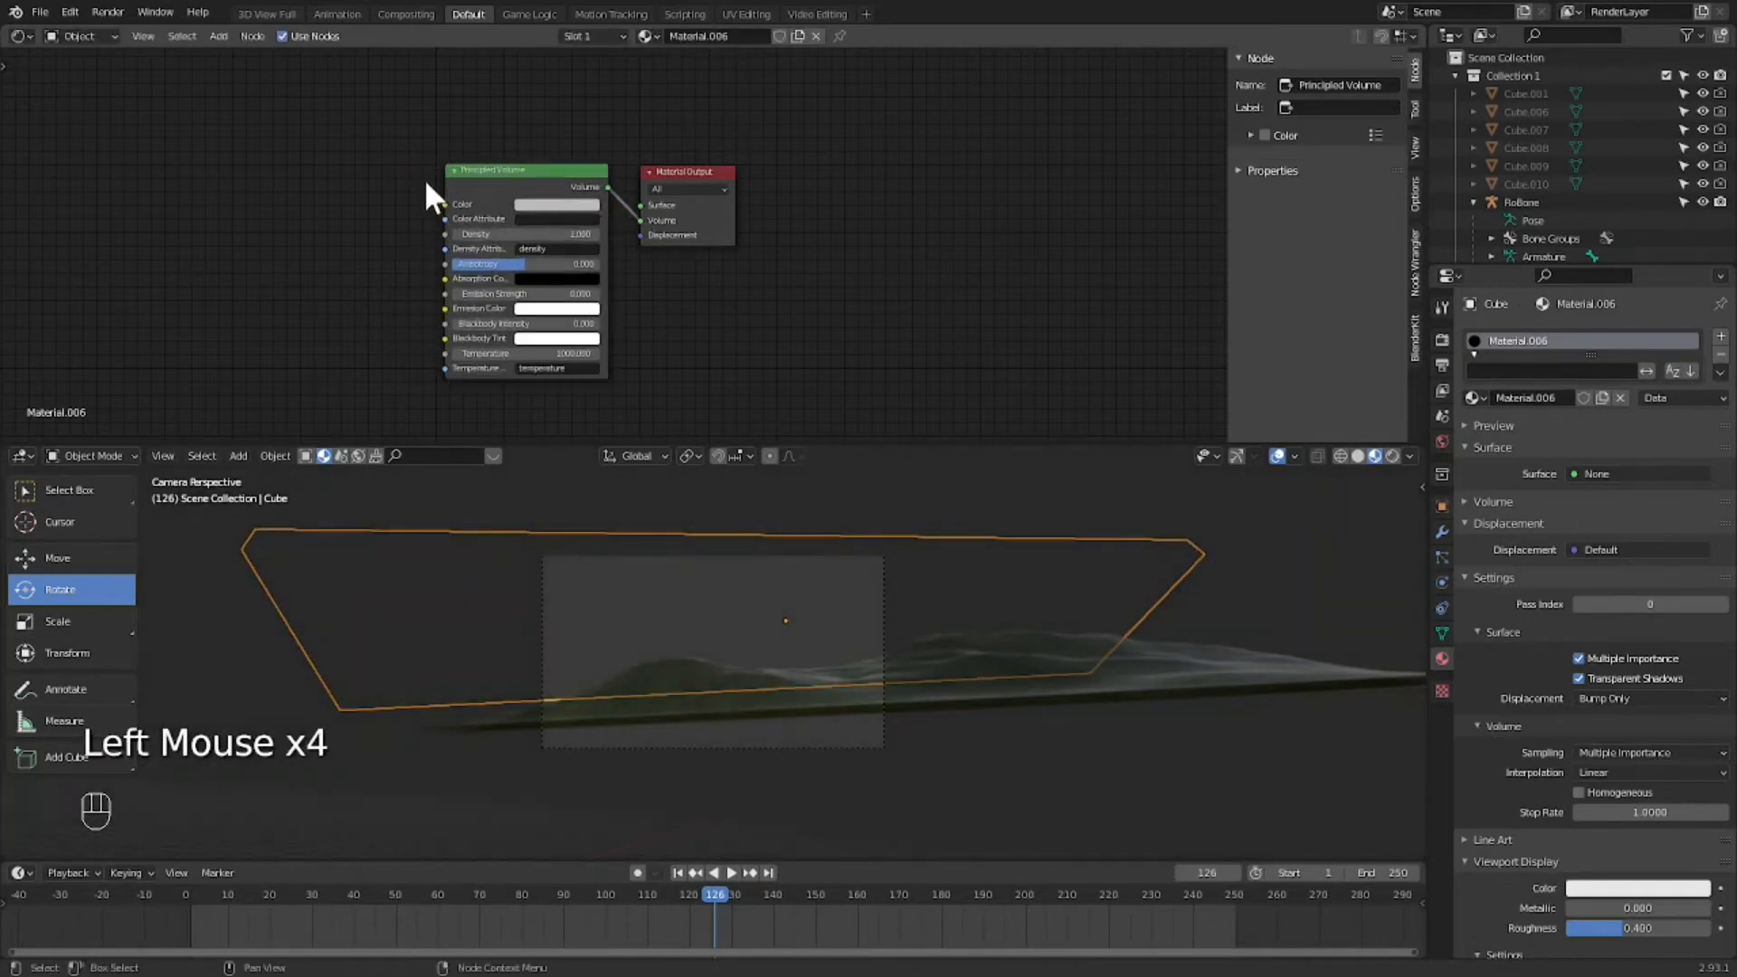
# Step: Add a Math node before the Principled Volume node and connect its Value output to the Density input
pyautogui.moveTo(665, 438); pyautogui.dragTo(438, 425)
pyautogui.click(448, 193)
pyautogui.hotkey('shift', 'a')
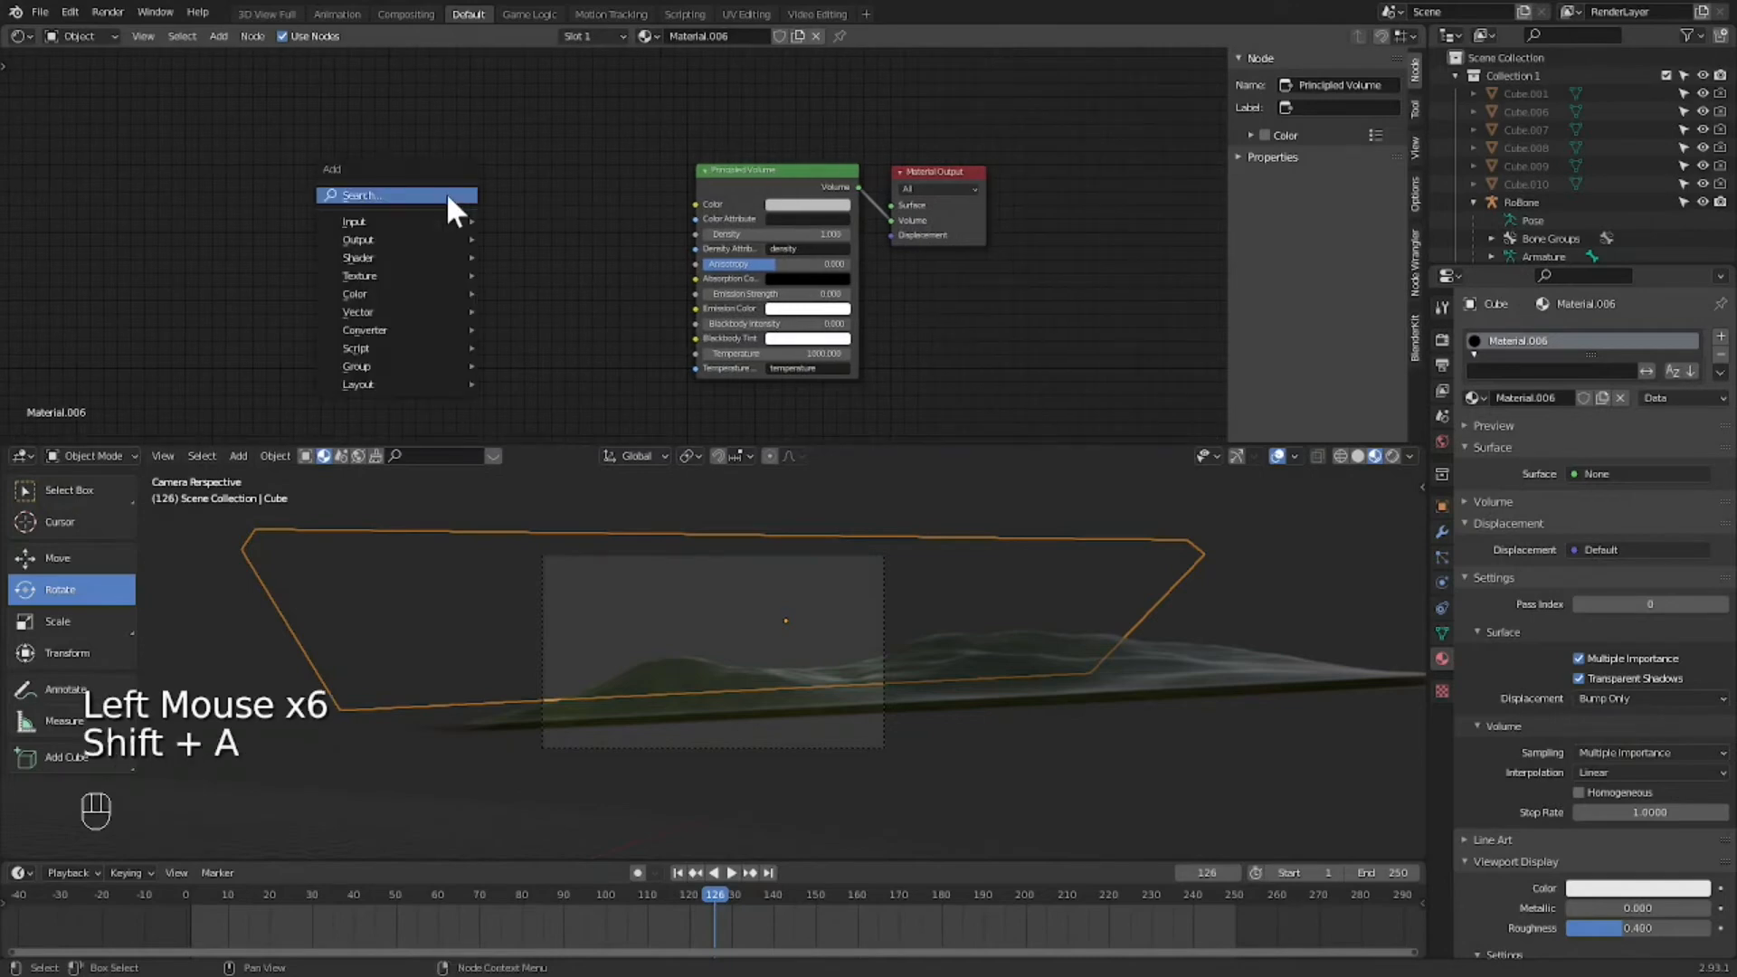
pyautogui.click(447, 192)
pyautogui.write('math')
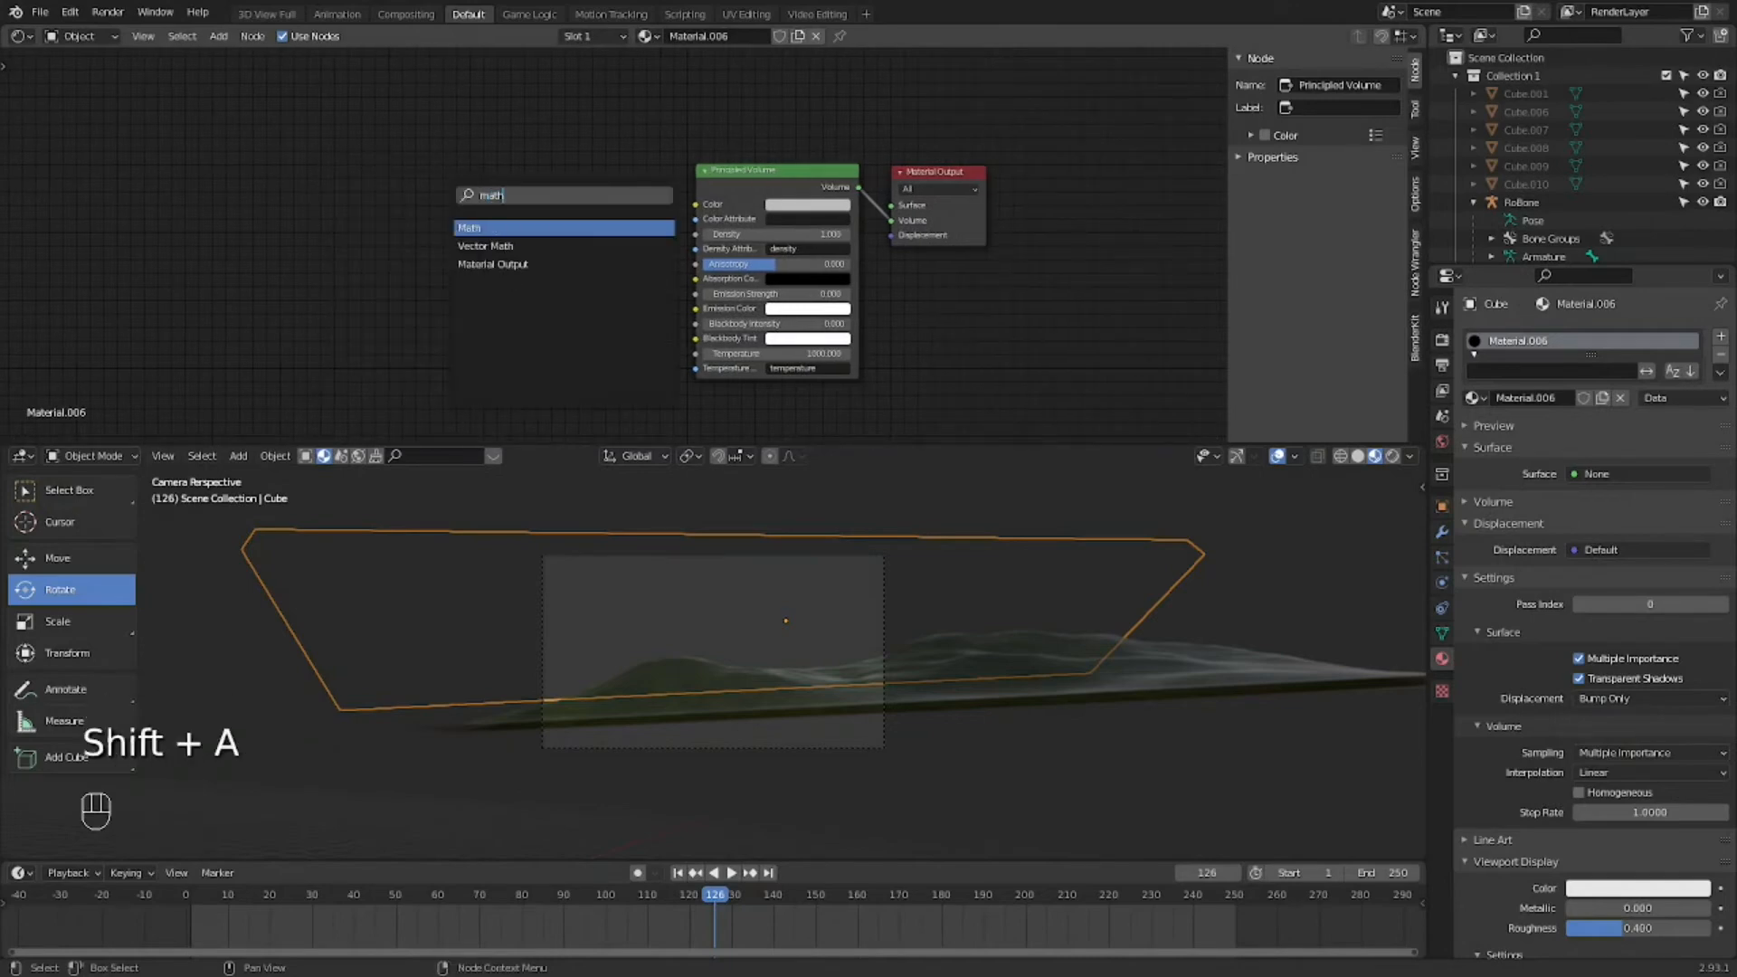
pyautogui.press('Return')
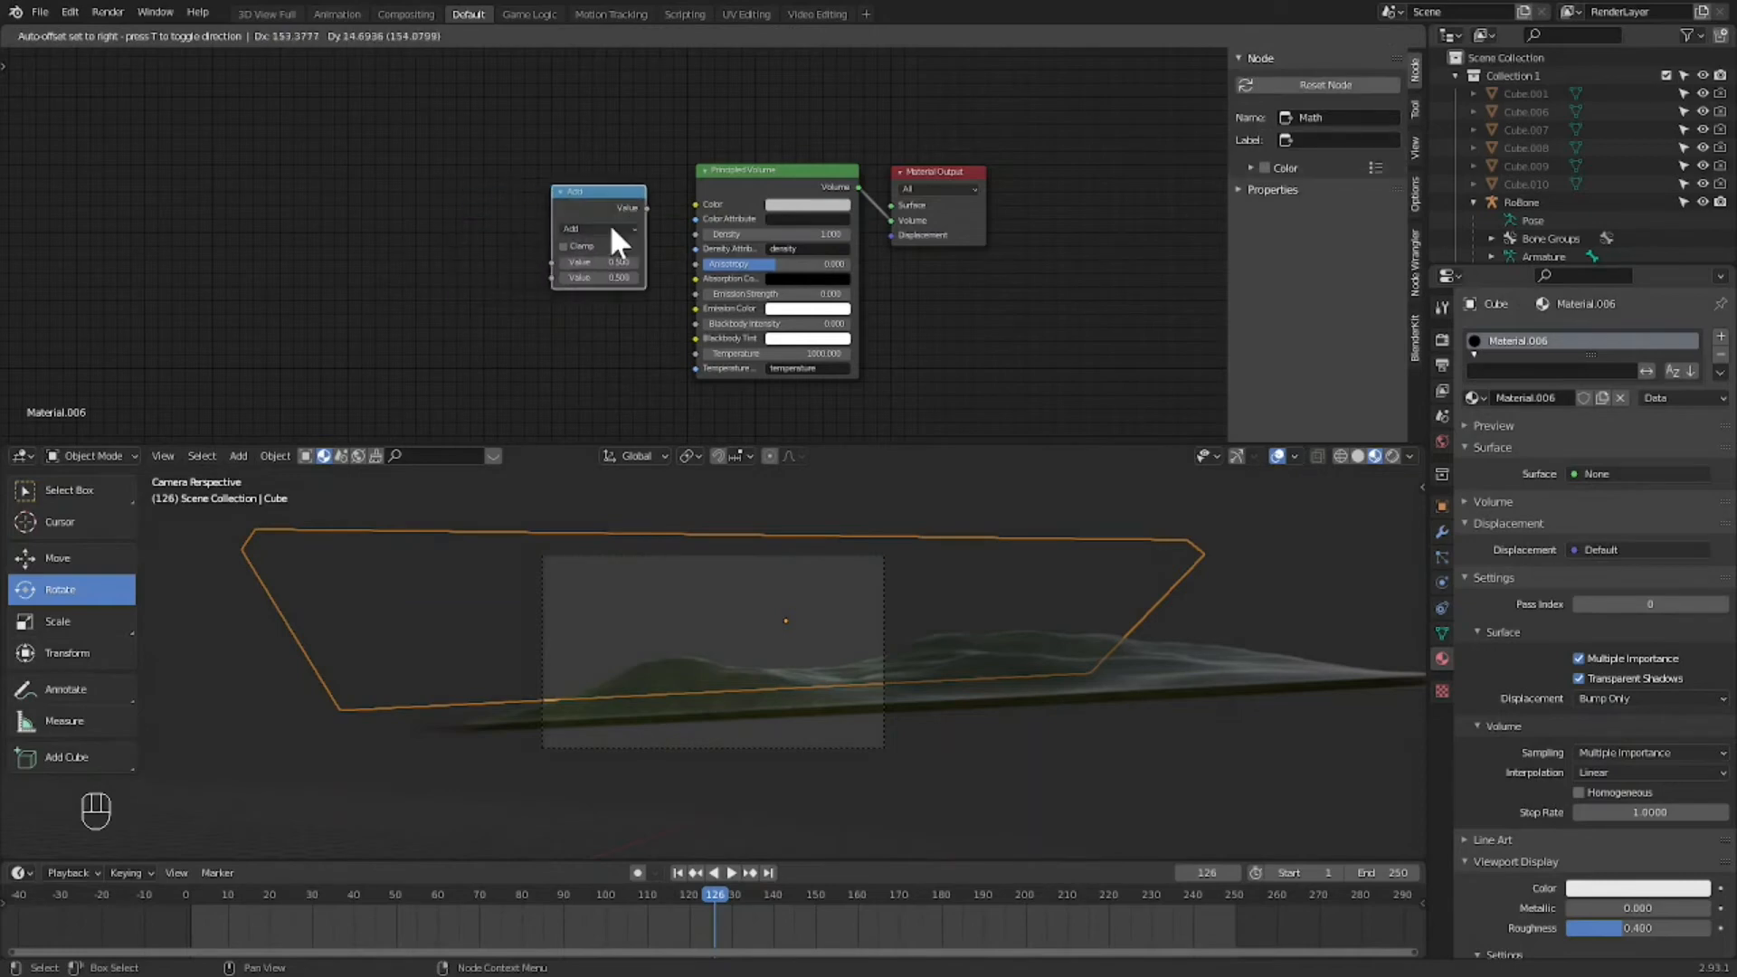
pyautogui.click(615, 226)
pyautogui.moveTo(646, 207); pyautogui.dragTo(682, 237)
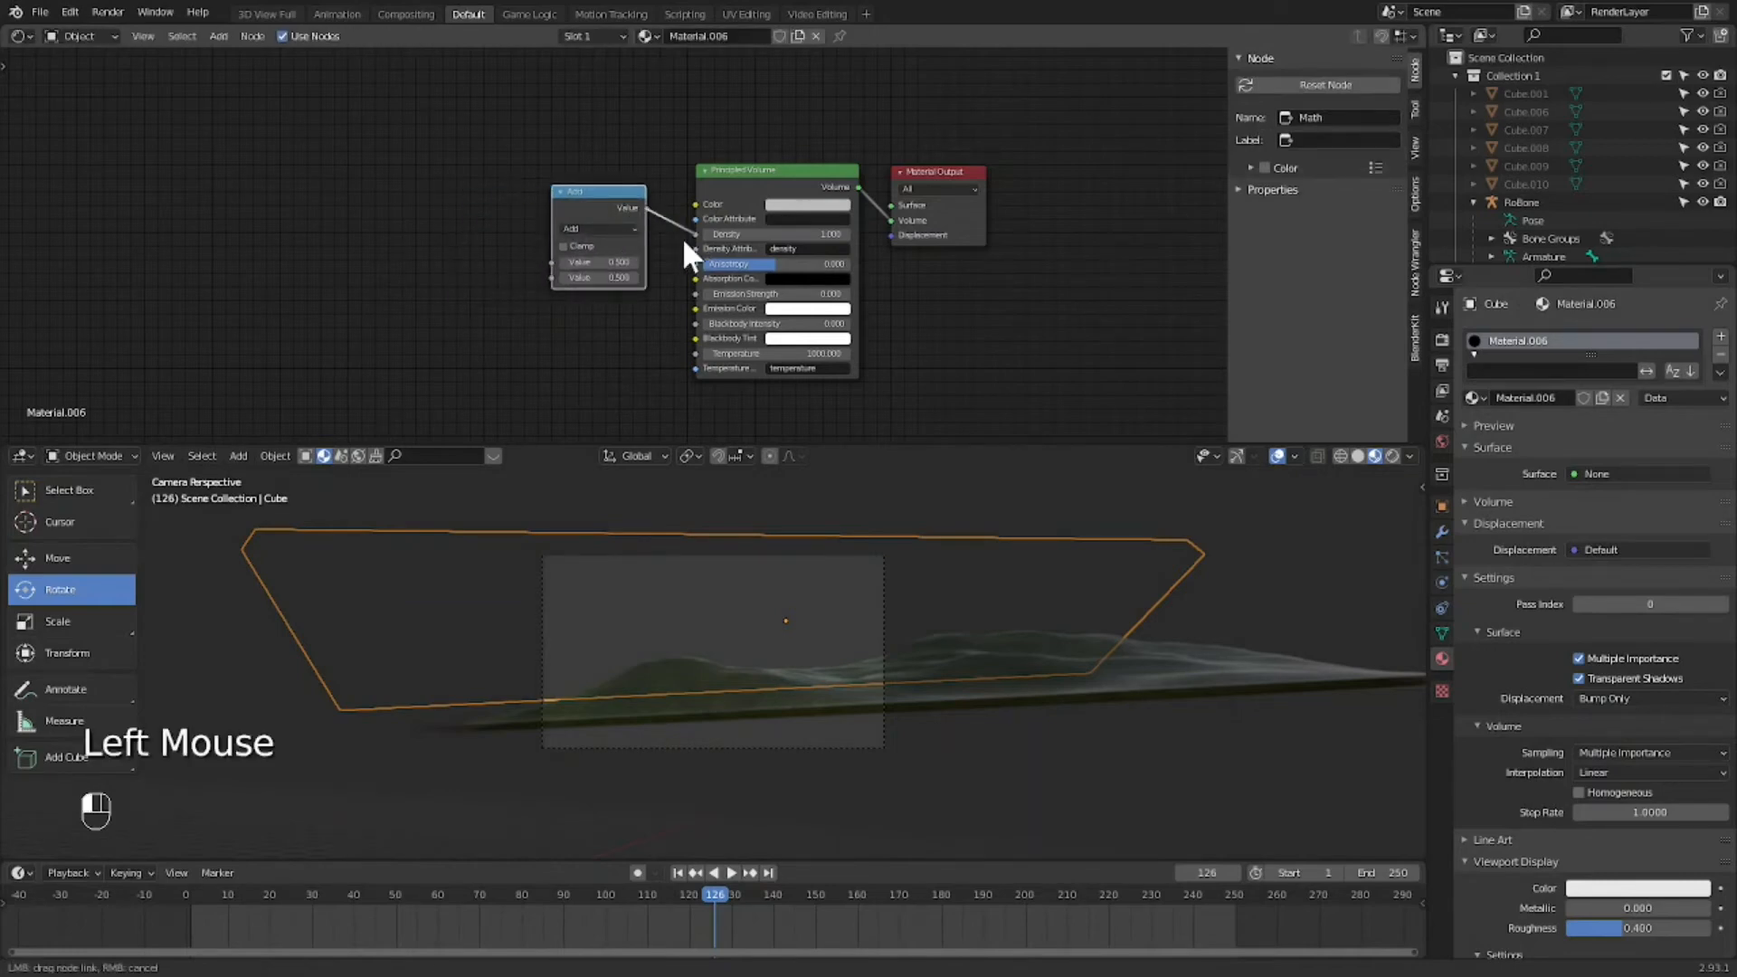
# Step: Set the Math node's first value to 90 and its operation to Multiply
pyautogui.doubleClick(599, 261)
pyautogui.press('BackSpace')
pyautogui.press('BackSpace')
pyautogui.press('BackSpace')
pyautogui.write('0')
pyautogui.press('Return')
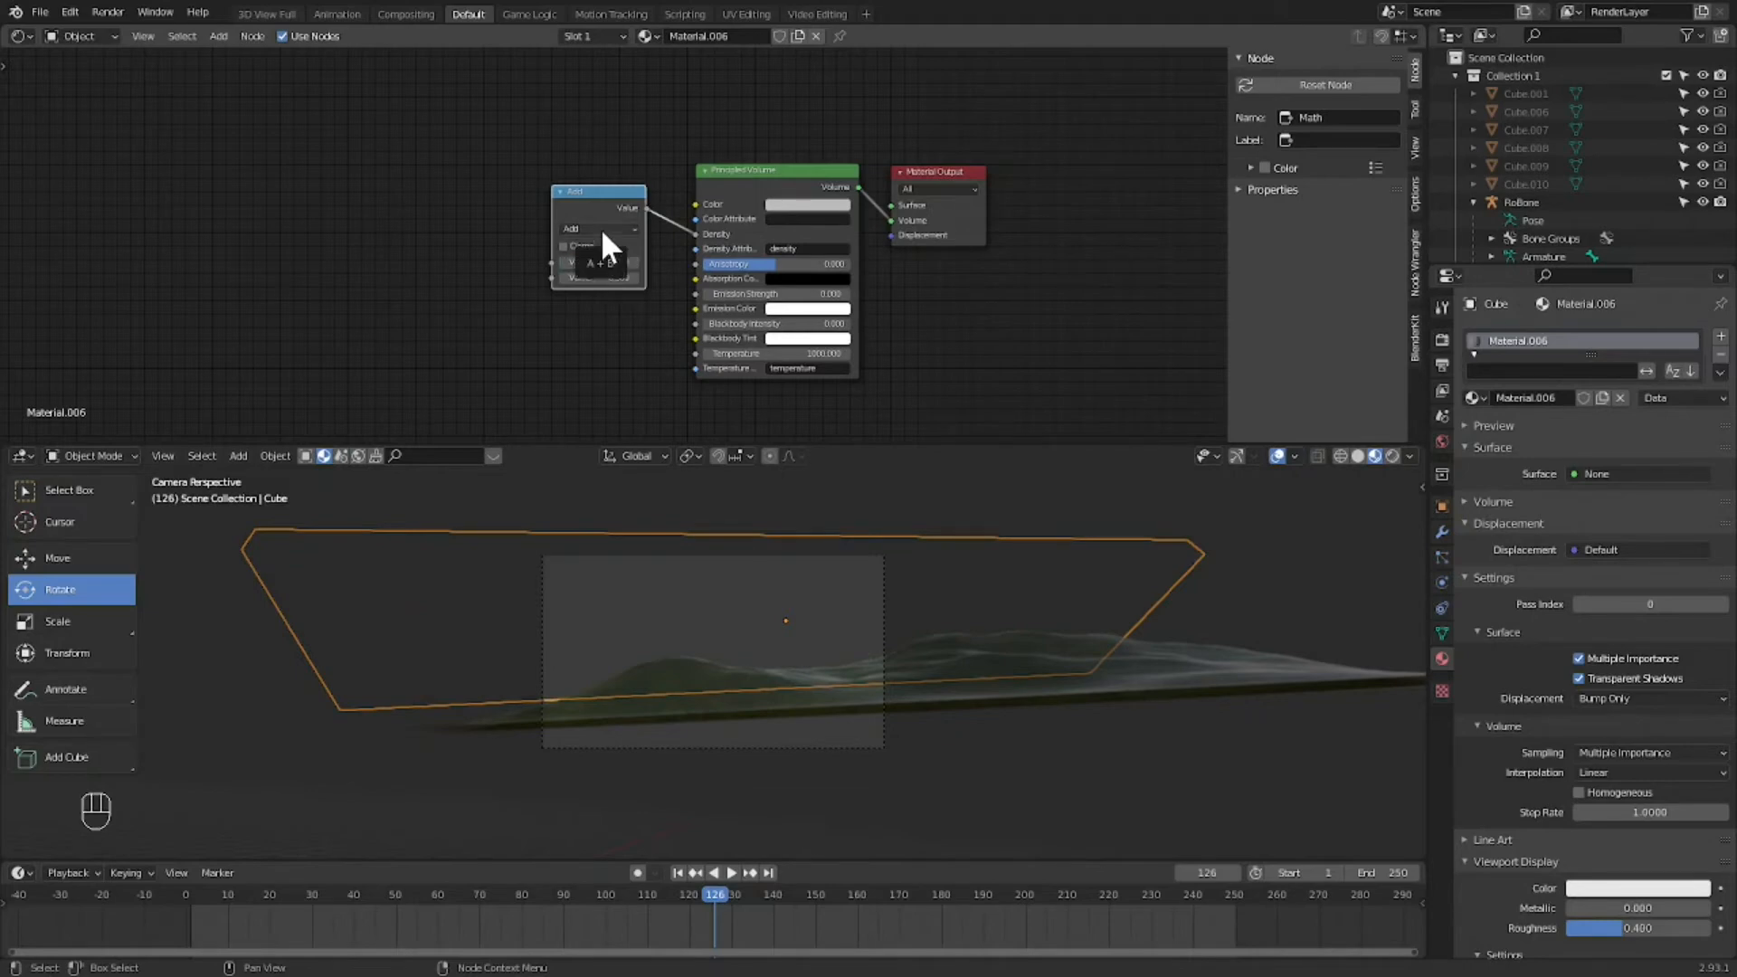
pyautogui.click(601, 229)
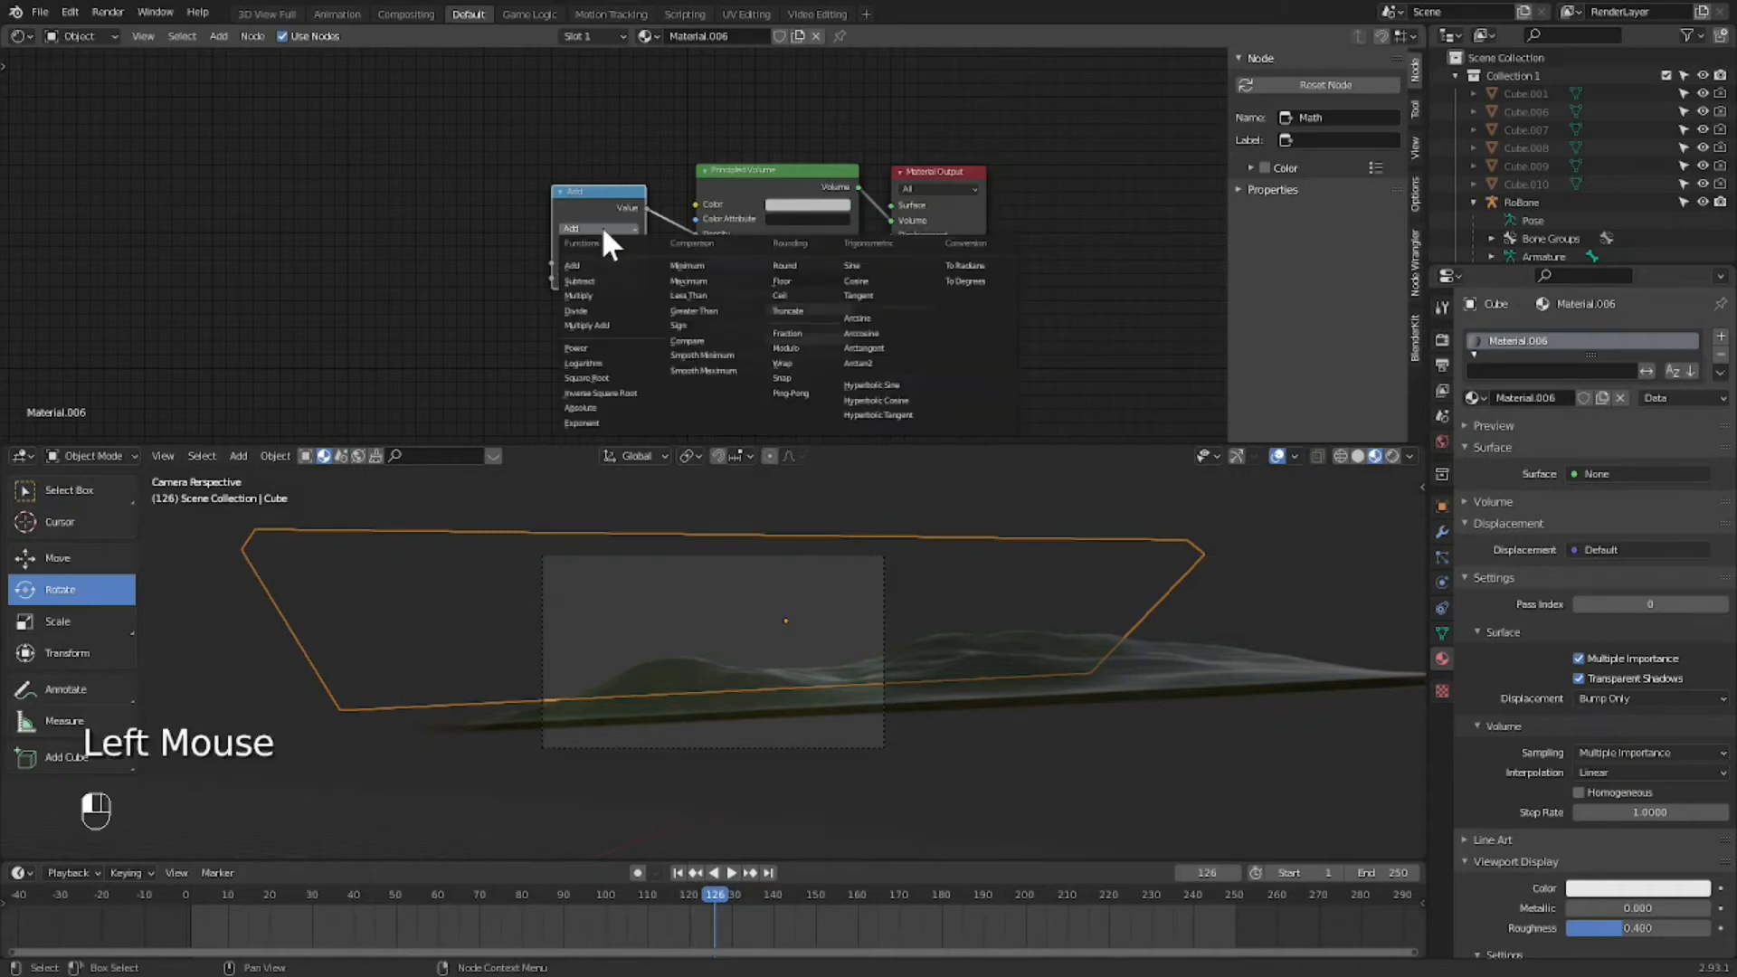
pyautogui.click(603, 294)
# Step: Add a ColorRamp node, connect it to the Multiply node's second Value input, and place it close beside that node
pyautogui.click(427, 177)
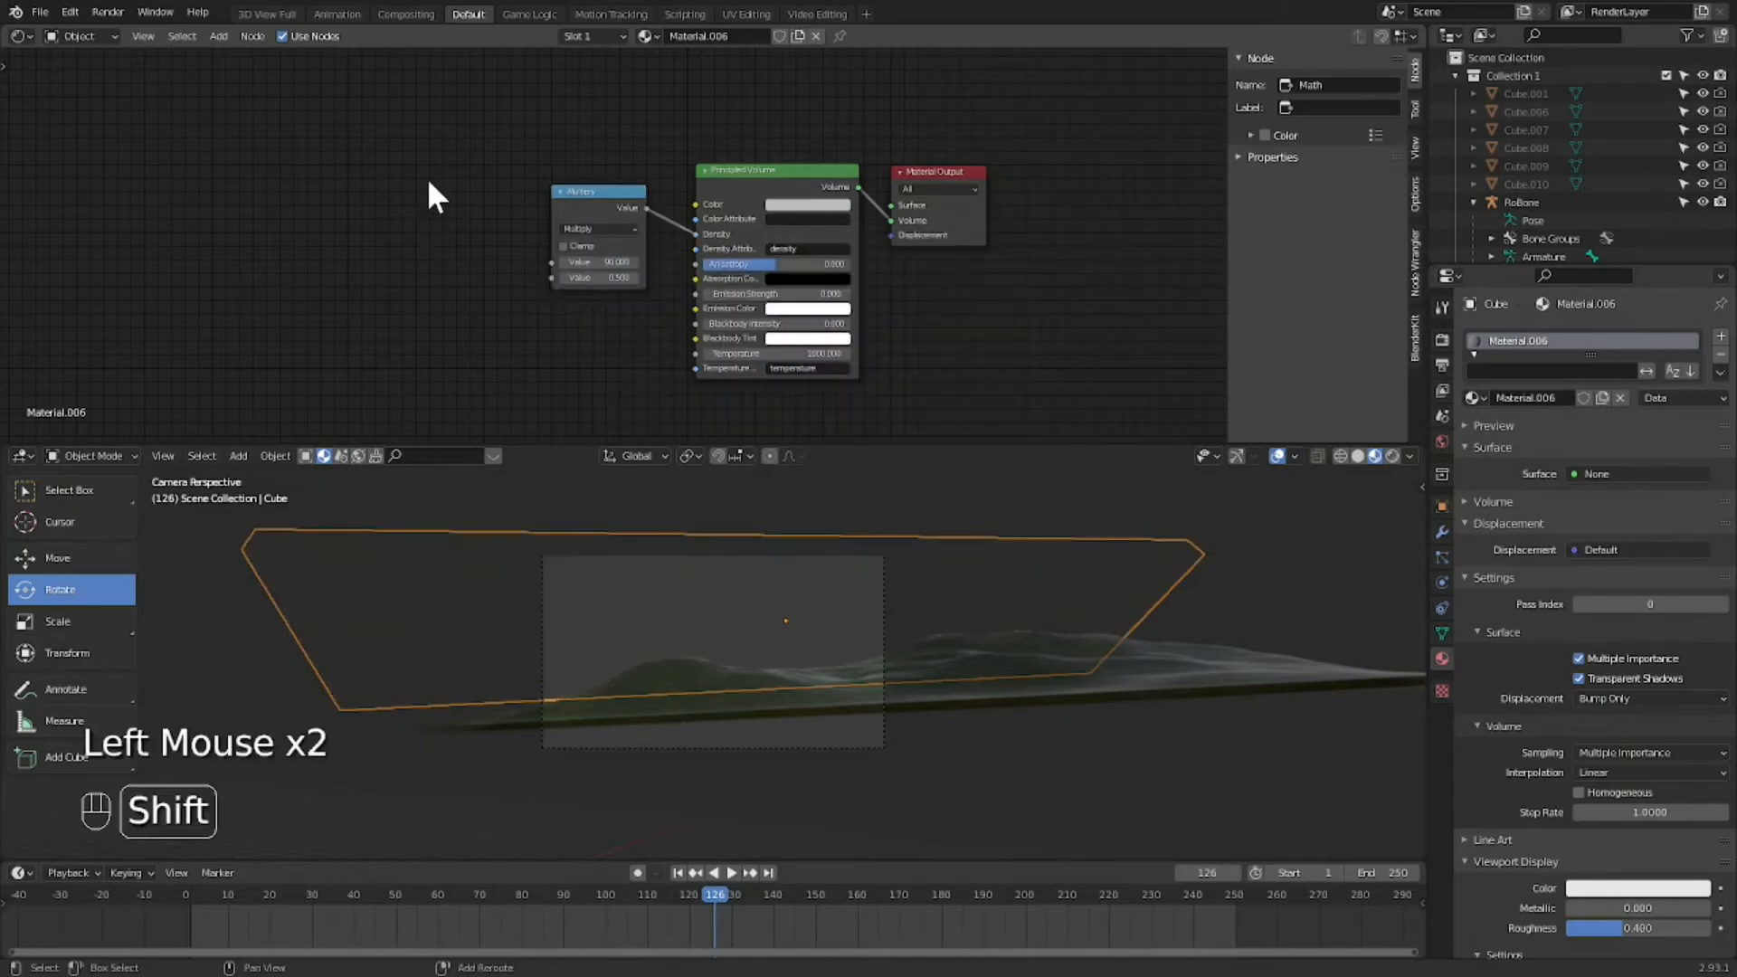
pyautogui.hotkey('shift', 'a')
pyautogui.click(427, 177)
pyautogui.write('color')
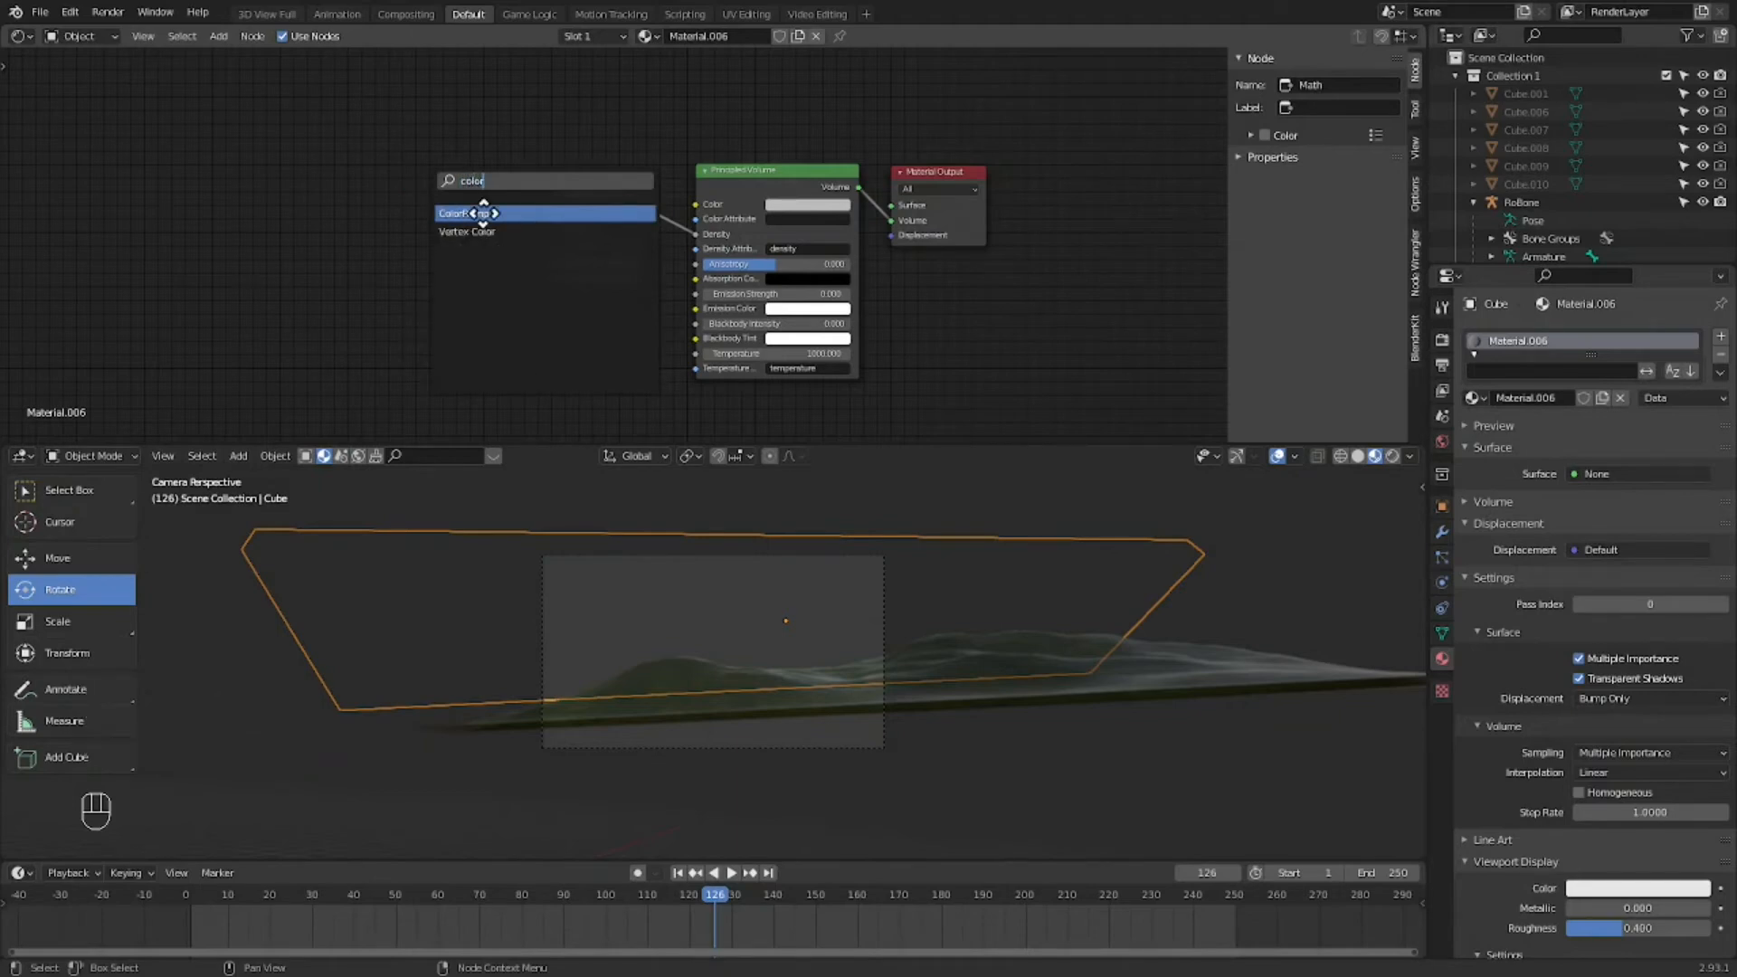
pyautogui.press('Return')
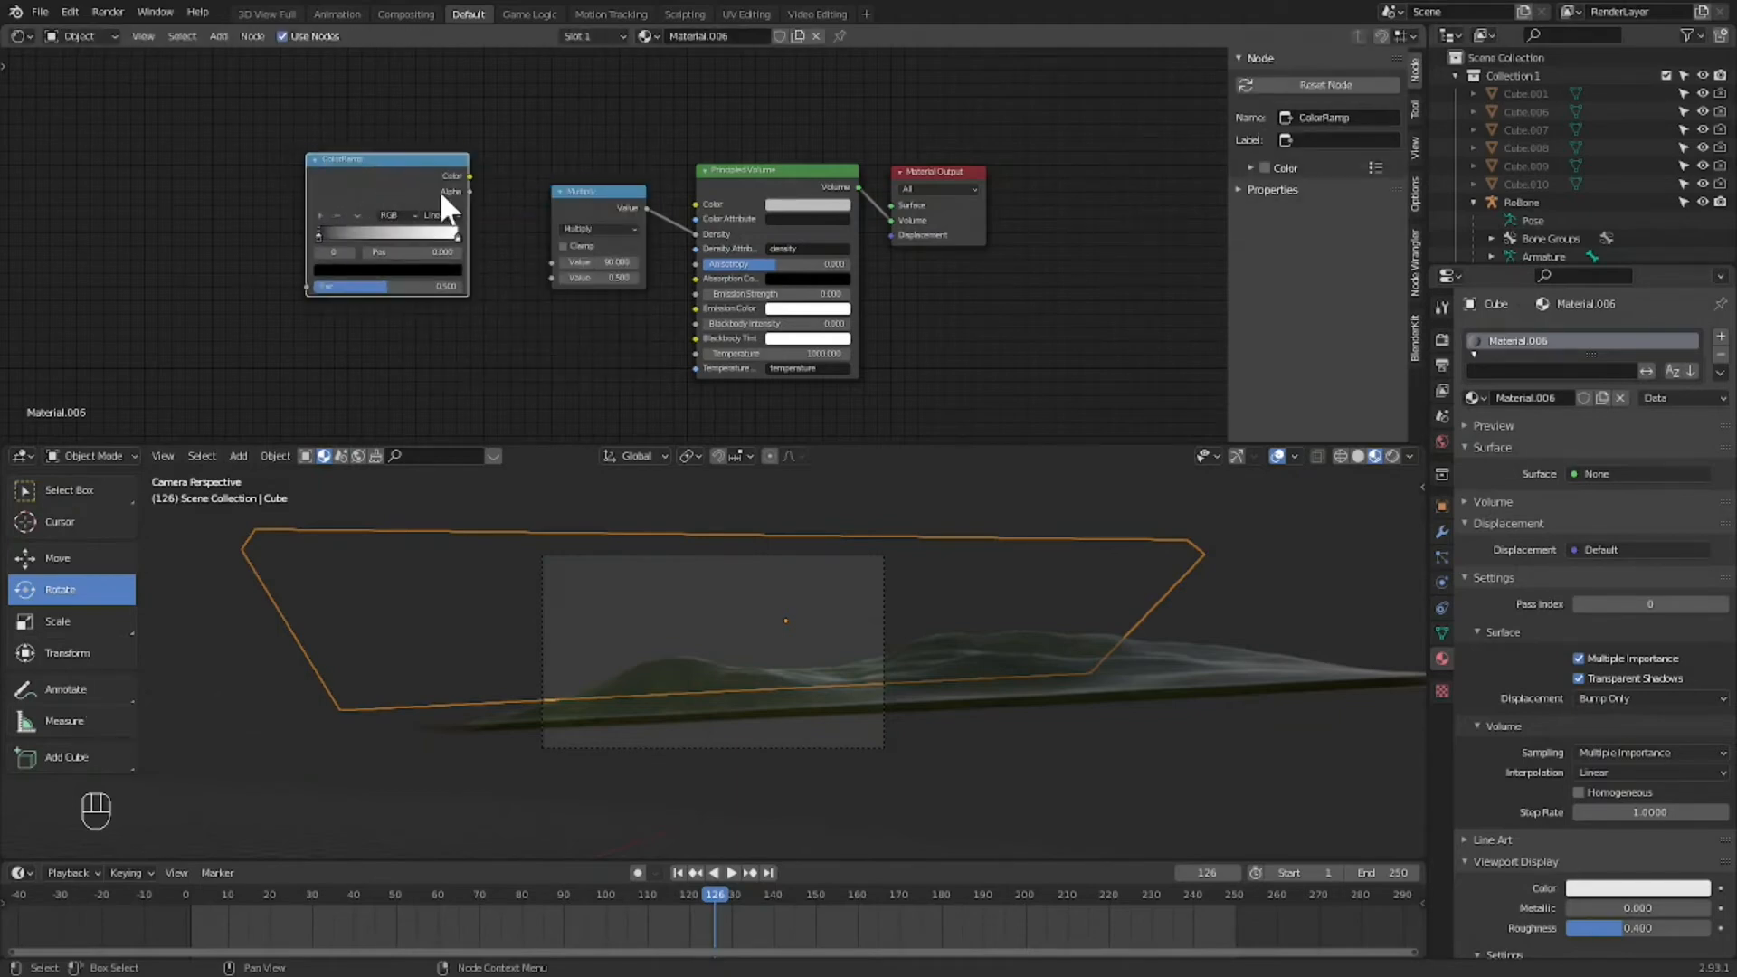
pyautogui.moveTo(470, 177); pyautogui.dragTo(547, 283)
pyautogui.click(360, 160)
pyautogui.moveTo(376, 163); pyautogui.dragTo(417, 160)
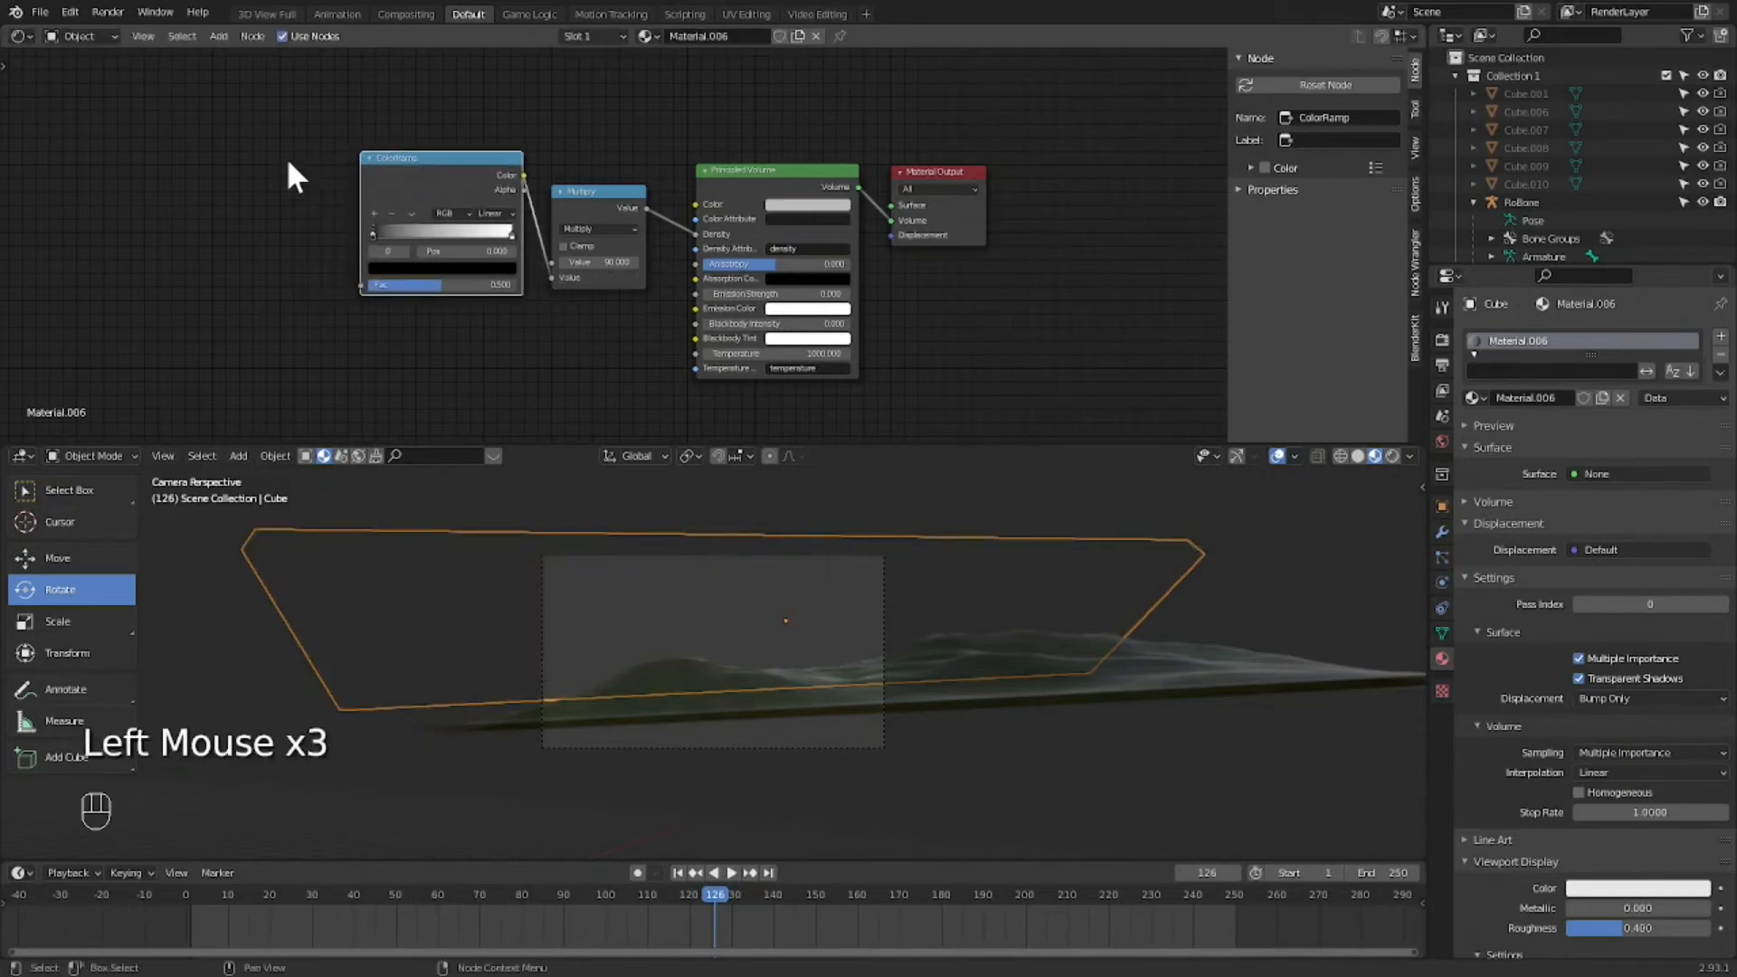
# Step: Add a Noise Texture node beside the ColorRamp and connect its Fac output to the ColorRamp's Fac input
pyautogui.click(253, 144)
pyautogui.hotkey('shift', 'a')
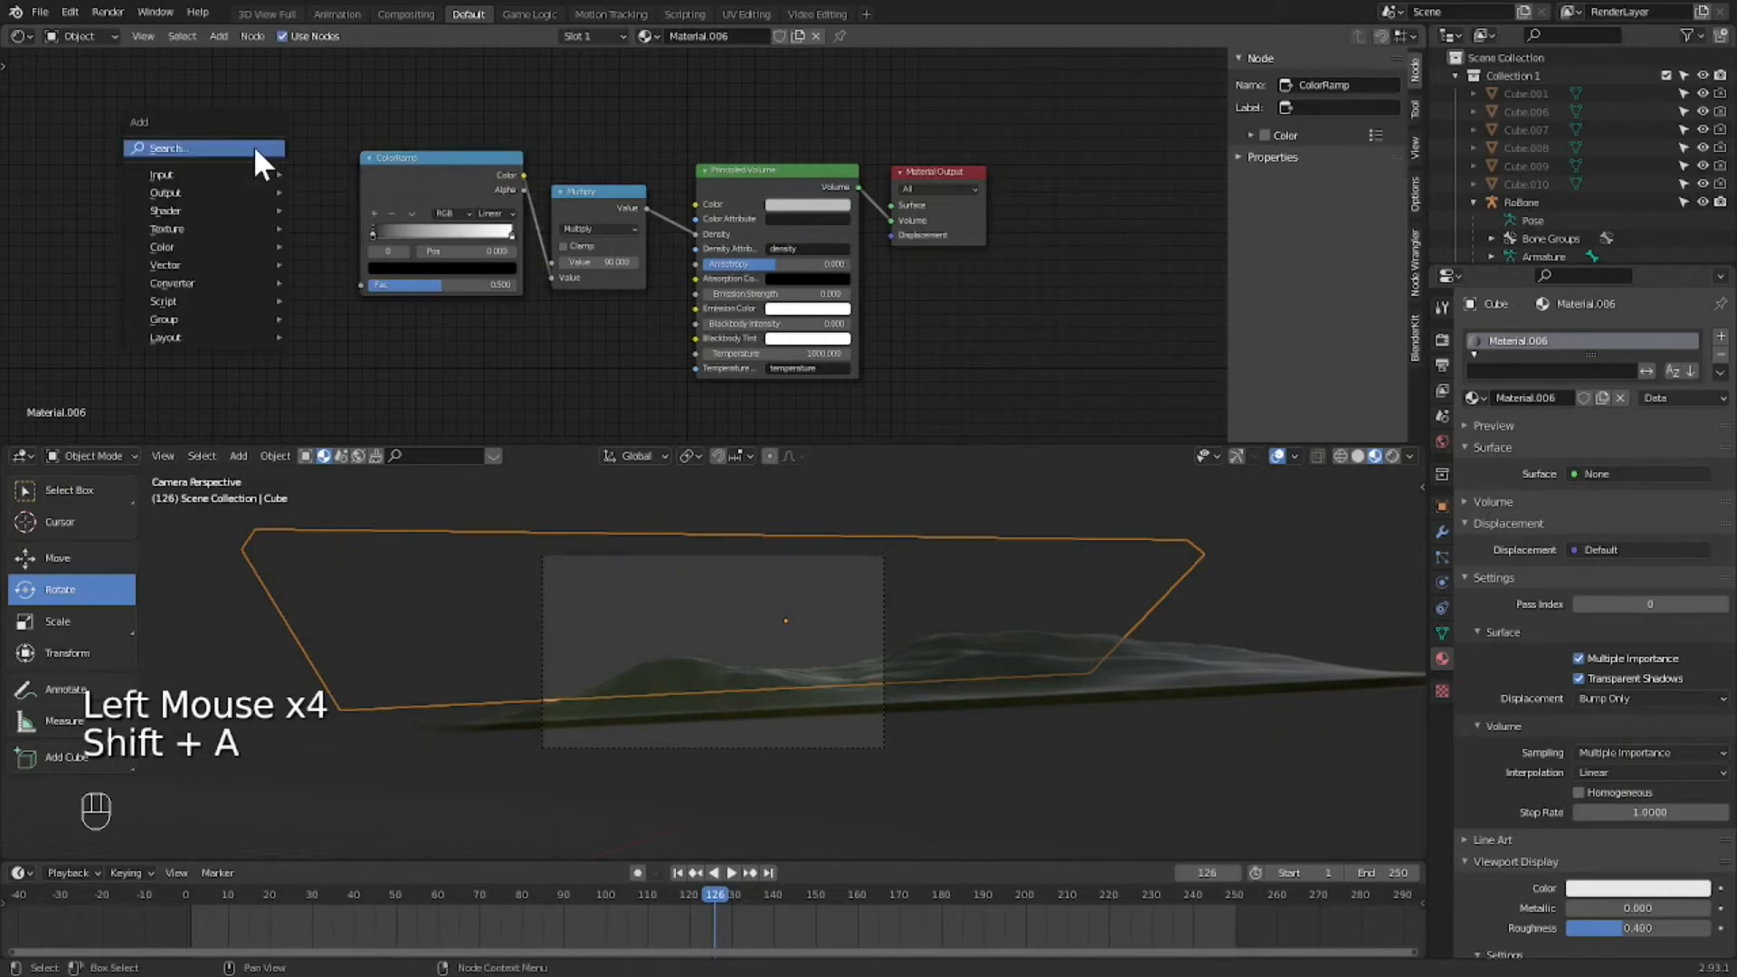
pyautogui.write('noise')
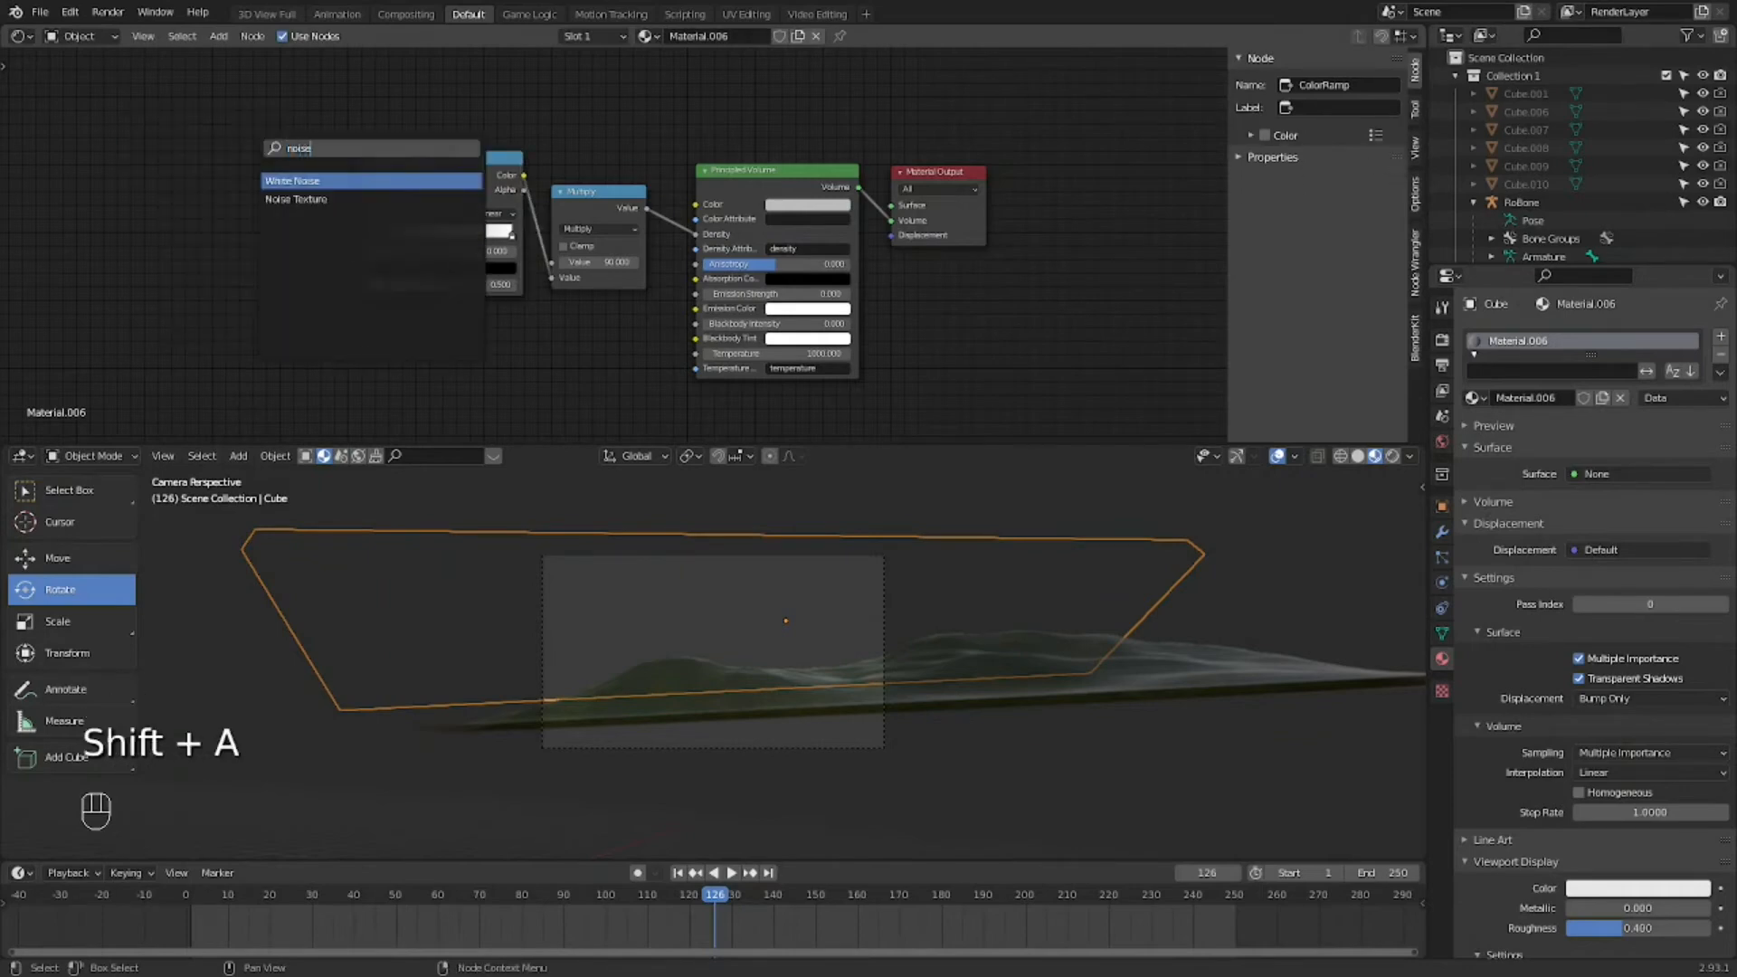
pyautogui.click(317, 198)
pyautogui.click(251, 192)
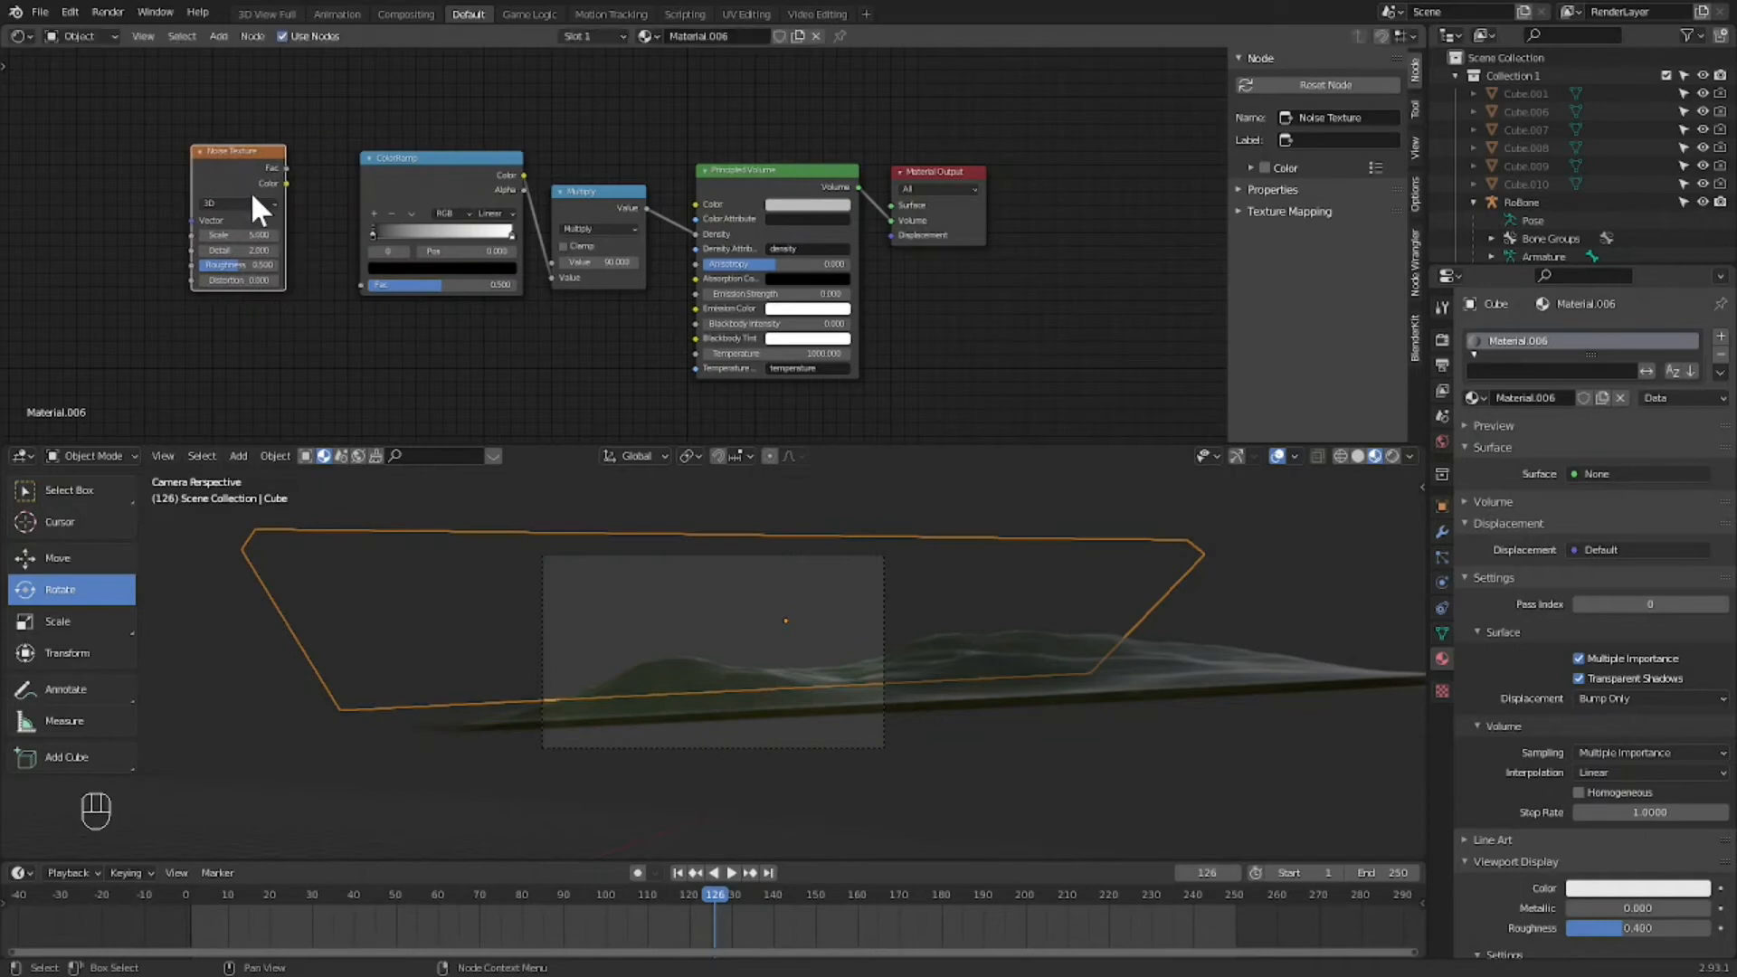
pyautogui.moveTo(286, 169); pyautogui.dragTo(362, 284)
pyautogui.click(219, 153)
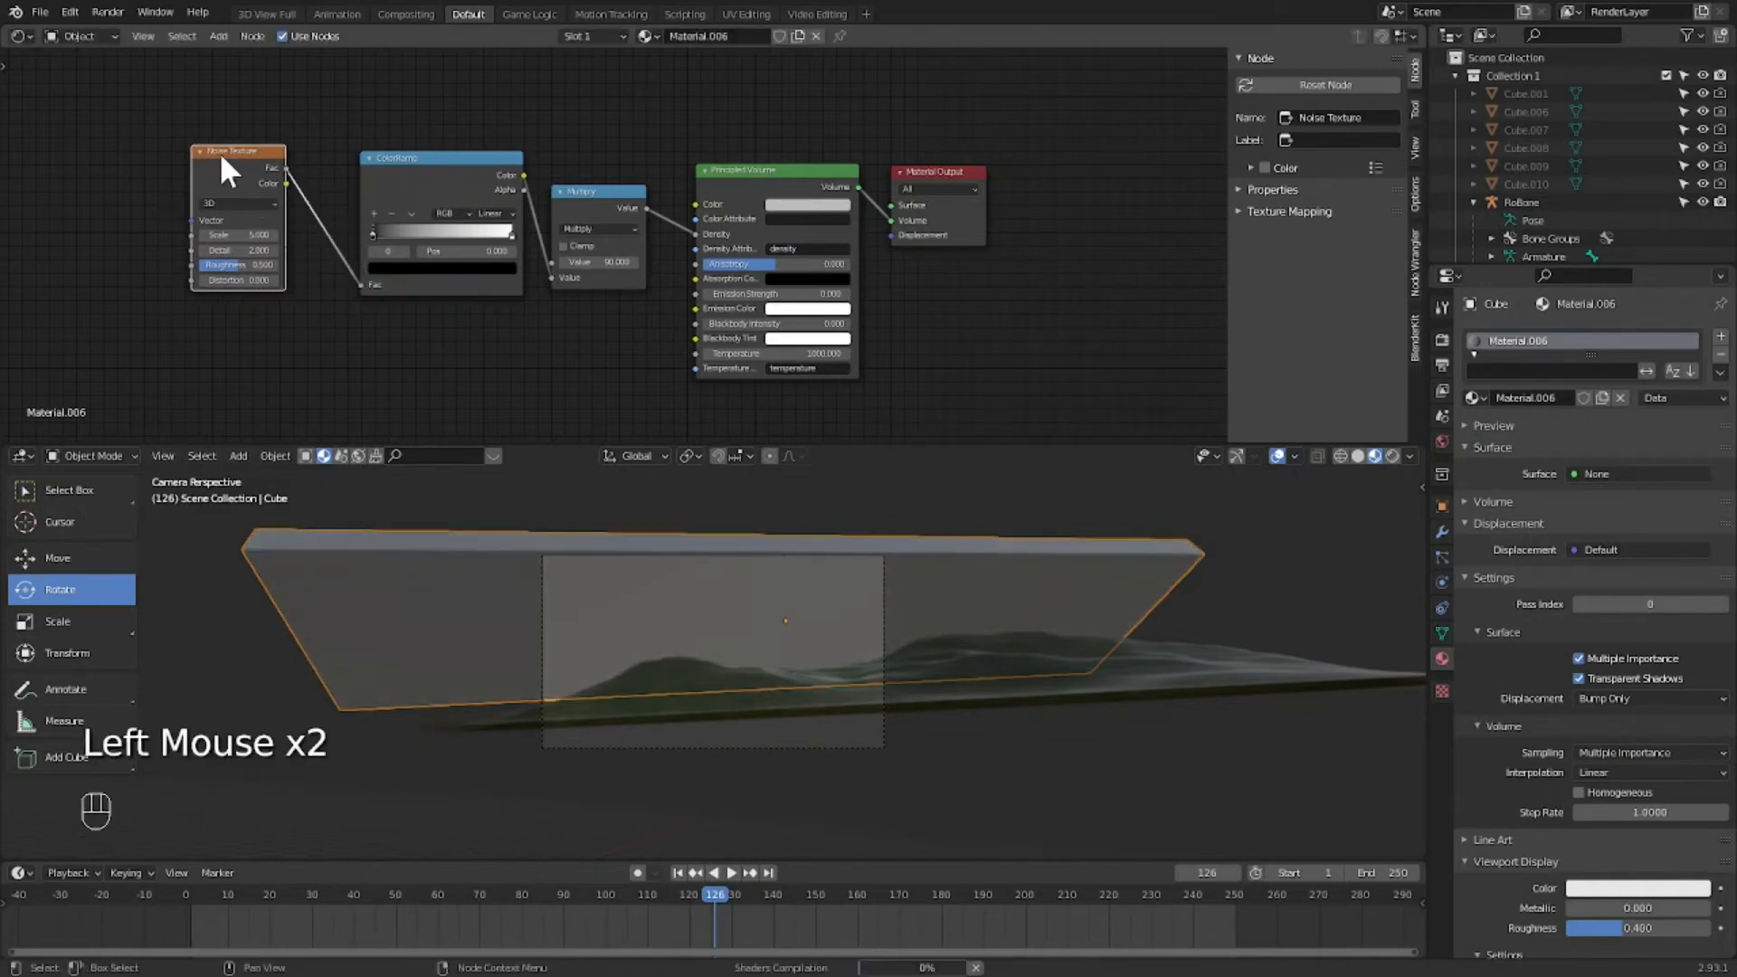
pyautogui.click(275, 152)
pyautogui.moveTo(274, 152); pyautogui.dragTo(305, 150)
# Step: Add a Mapping node before the Noise Texture and connect its Vector output to the Noise Texture's Vector input
pyautogui.click(170, 137)
pyautogui.hotkey('shift', 'a')
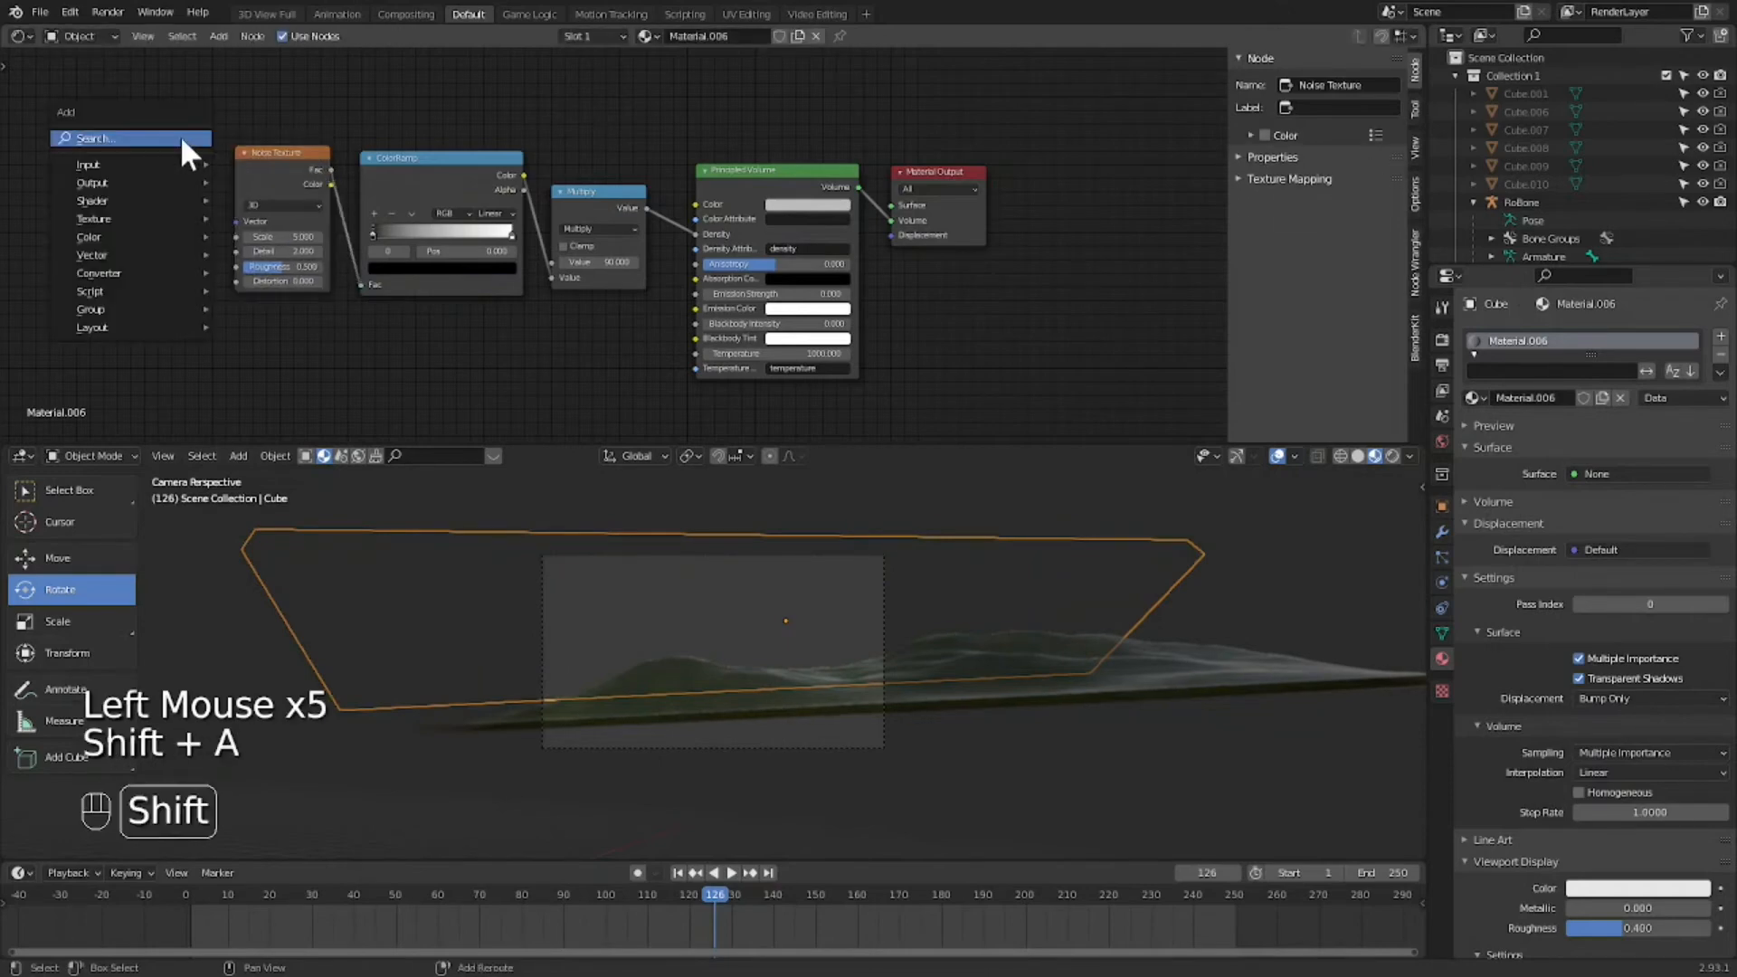
pyautogui.click(182, 138)
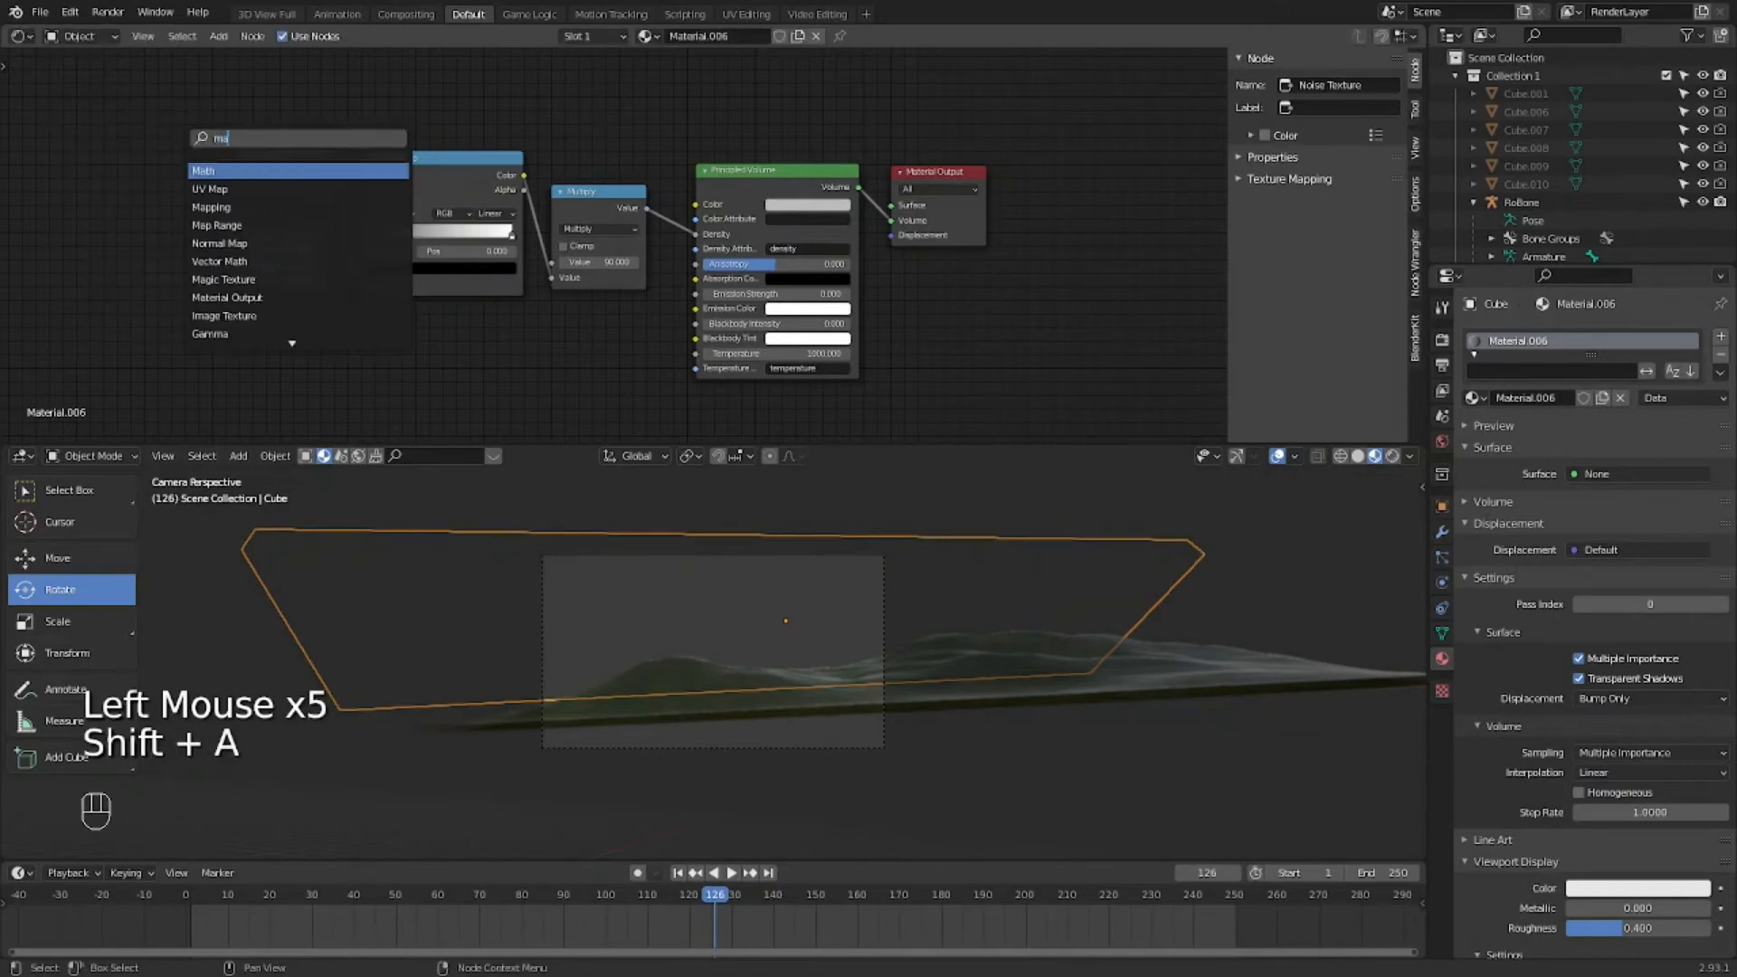
pyautogui.write('mappi')
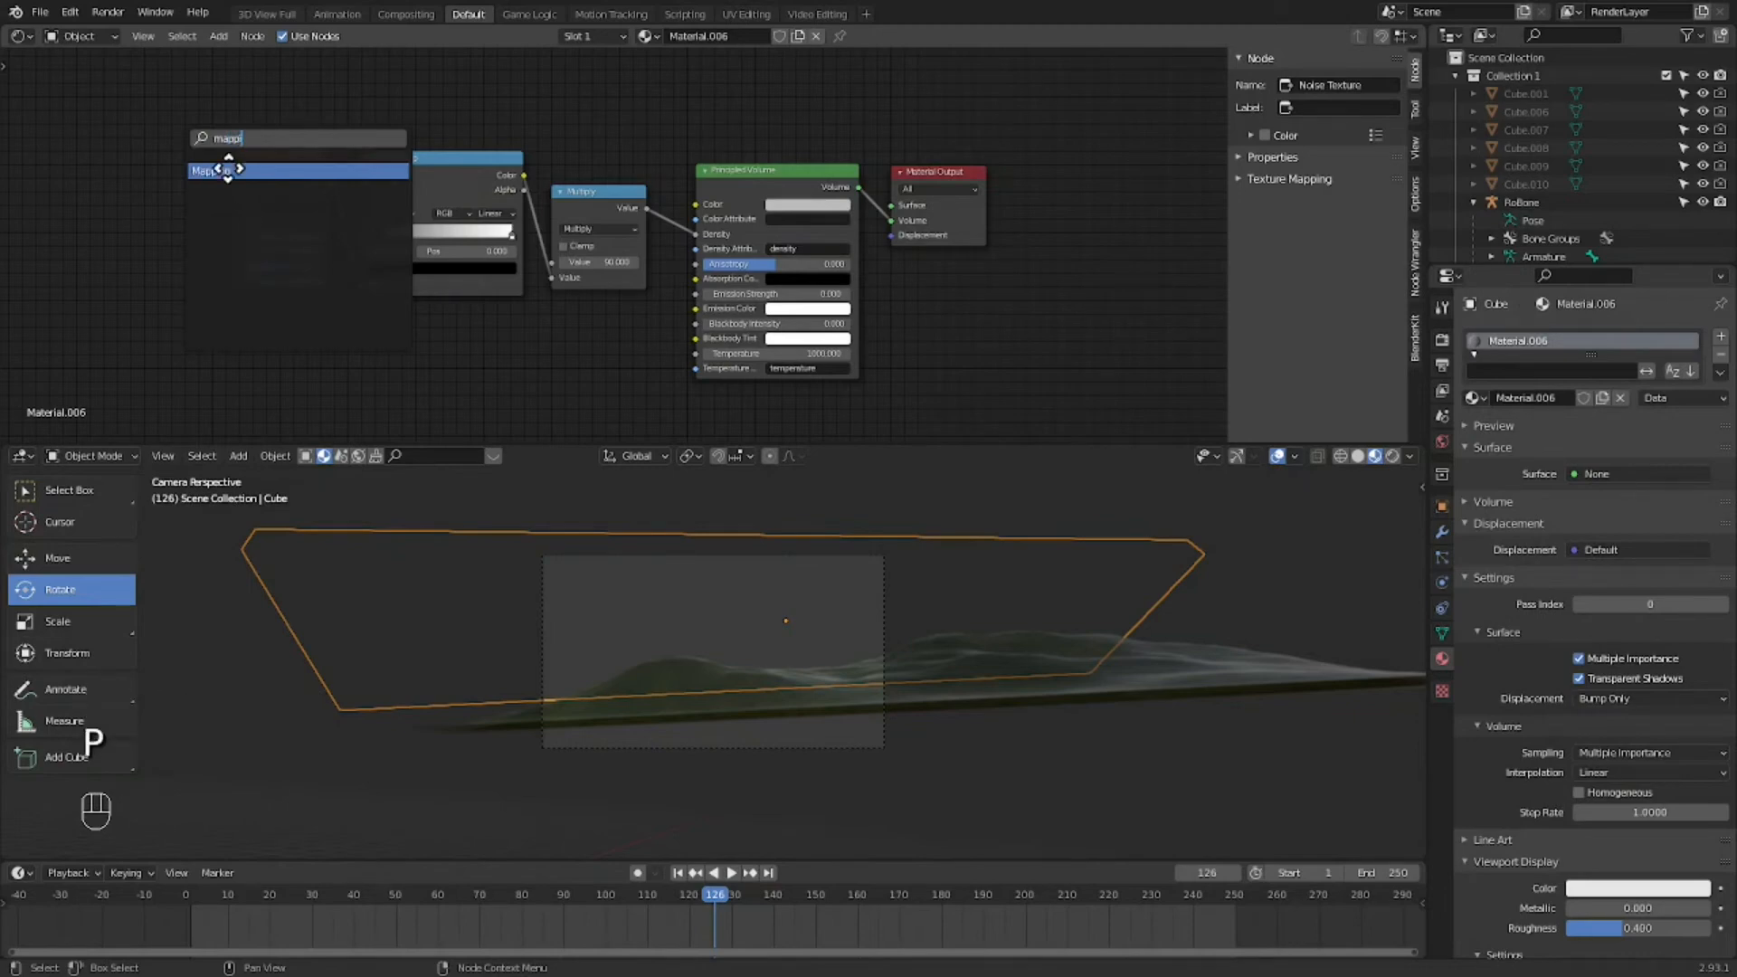
pyautogui.press('Return')
pyautogui.click(134, 156)
pyautogui.moveTo(180, 149); pyautogui.dragTo(238, 222)
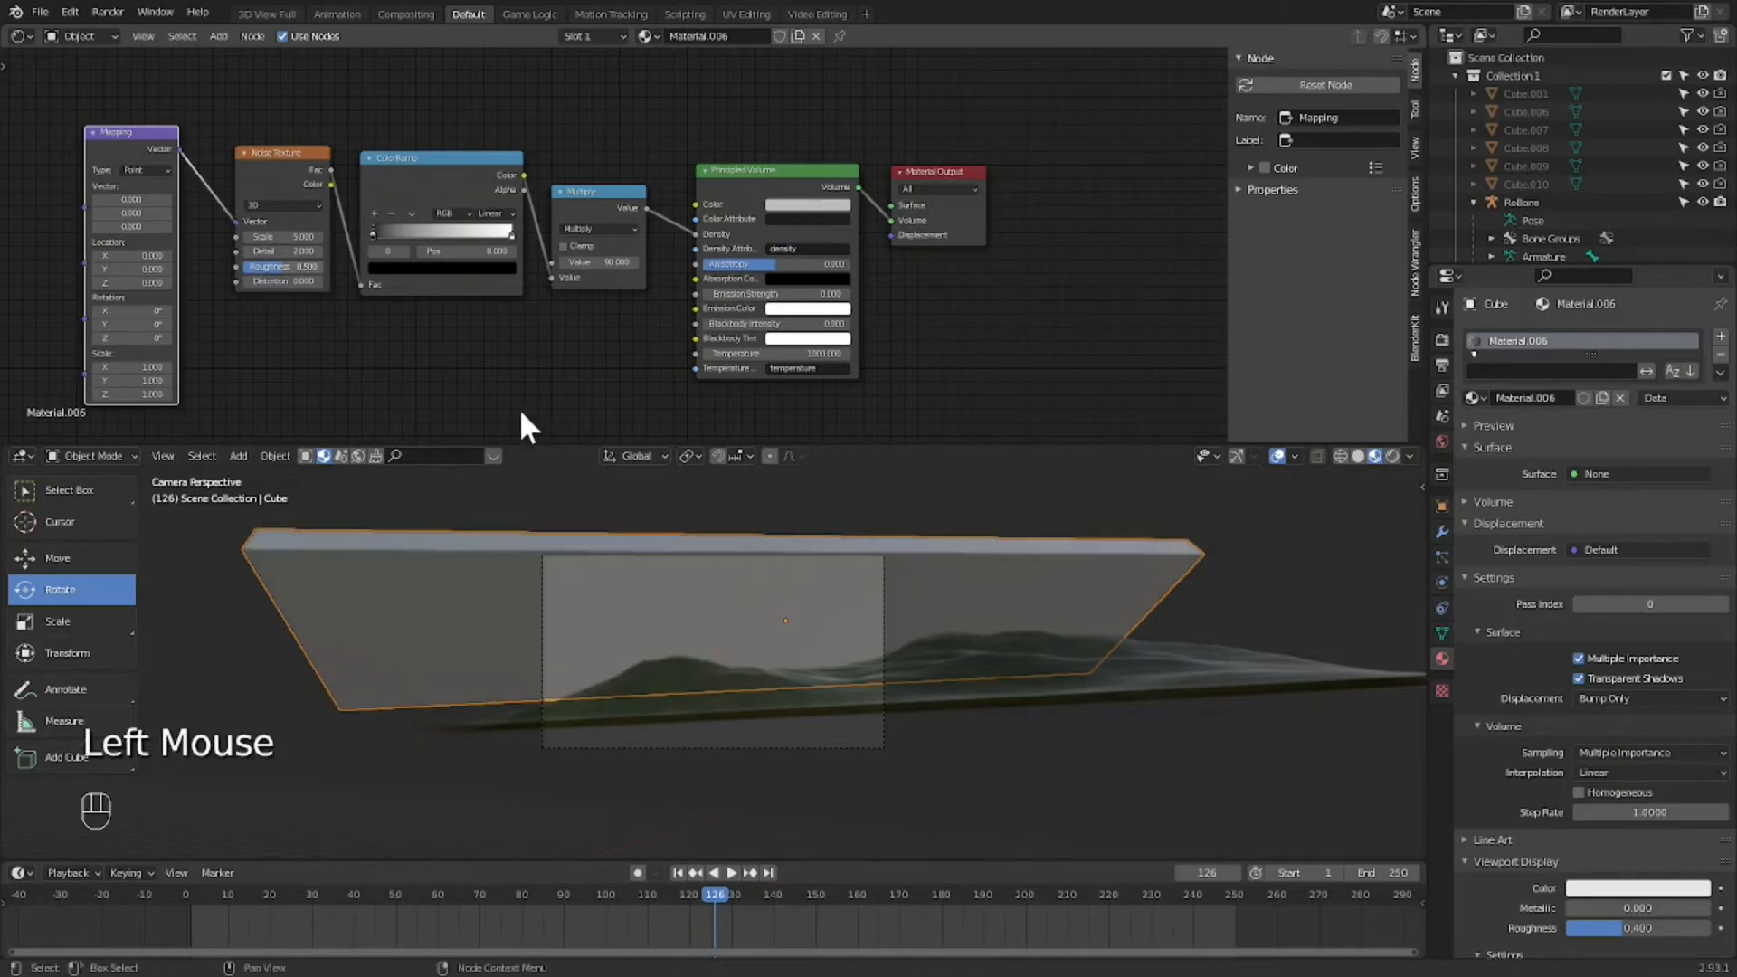
# Step: Add a Texture Coordinate node and place it ahead of the Mapping node
pyautogui.moveTo(480, 440); pyautogui.dragTo(176, 187)
pyautogui.click(176, 186)
pyautogui.hotkey('shift', 'a')
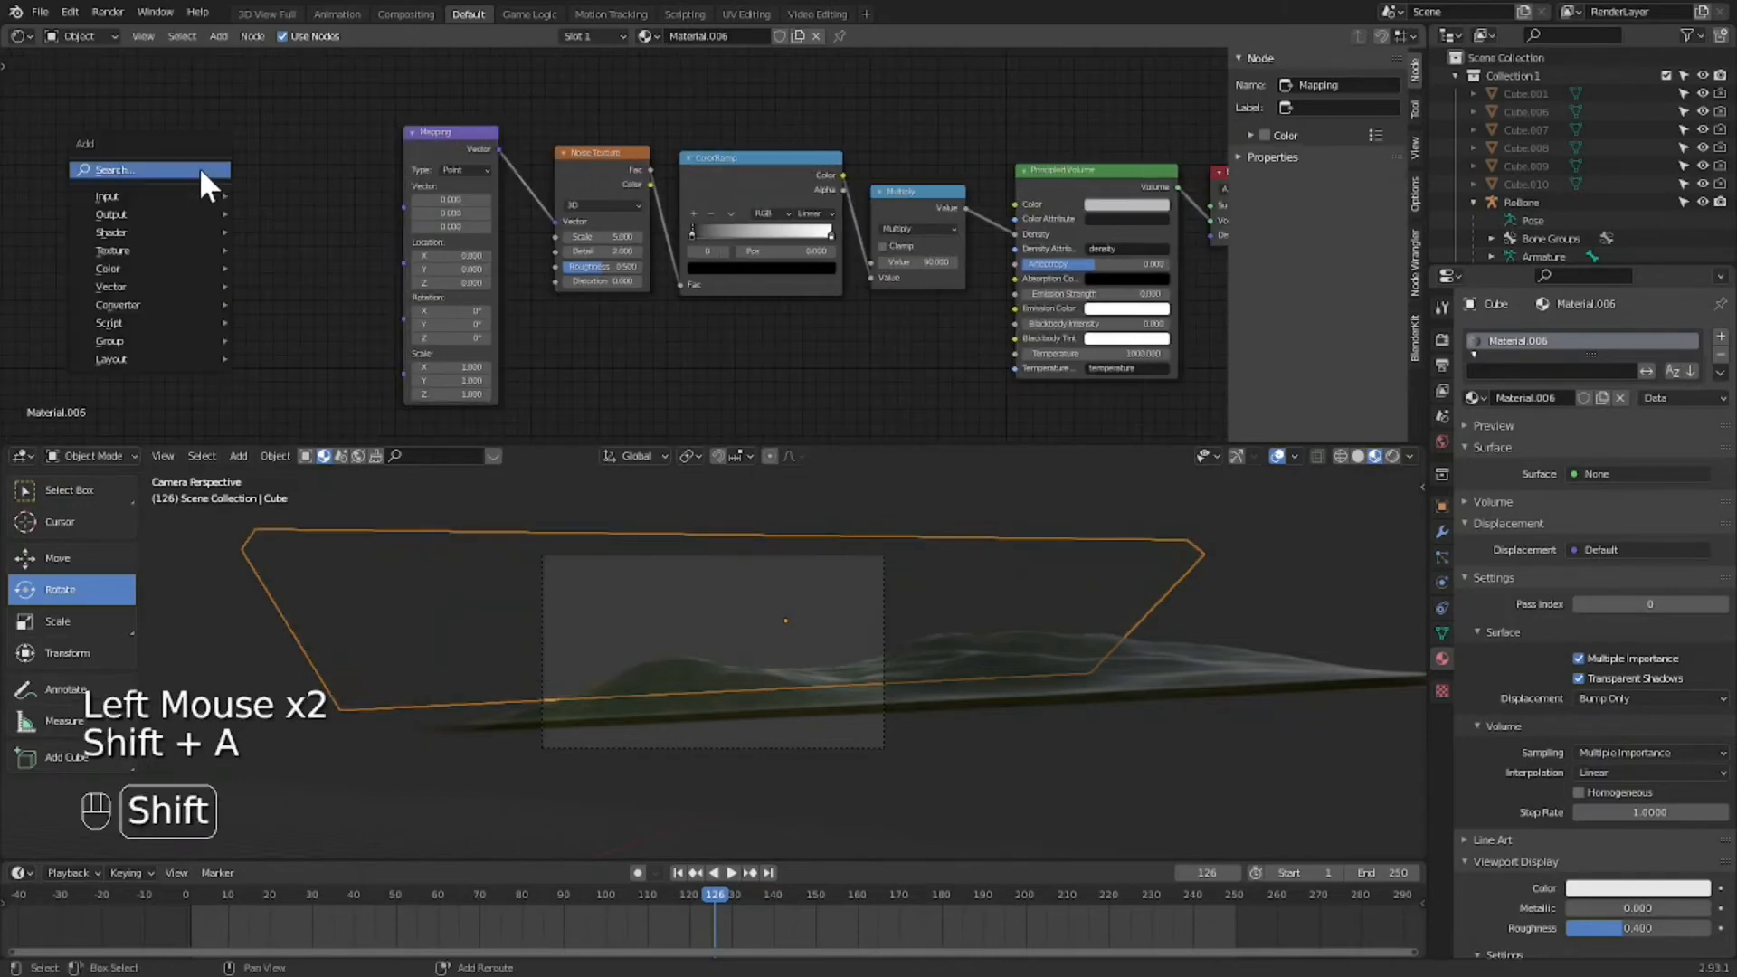
pyautogui.write('text')
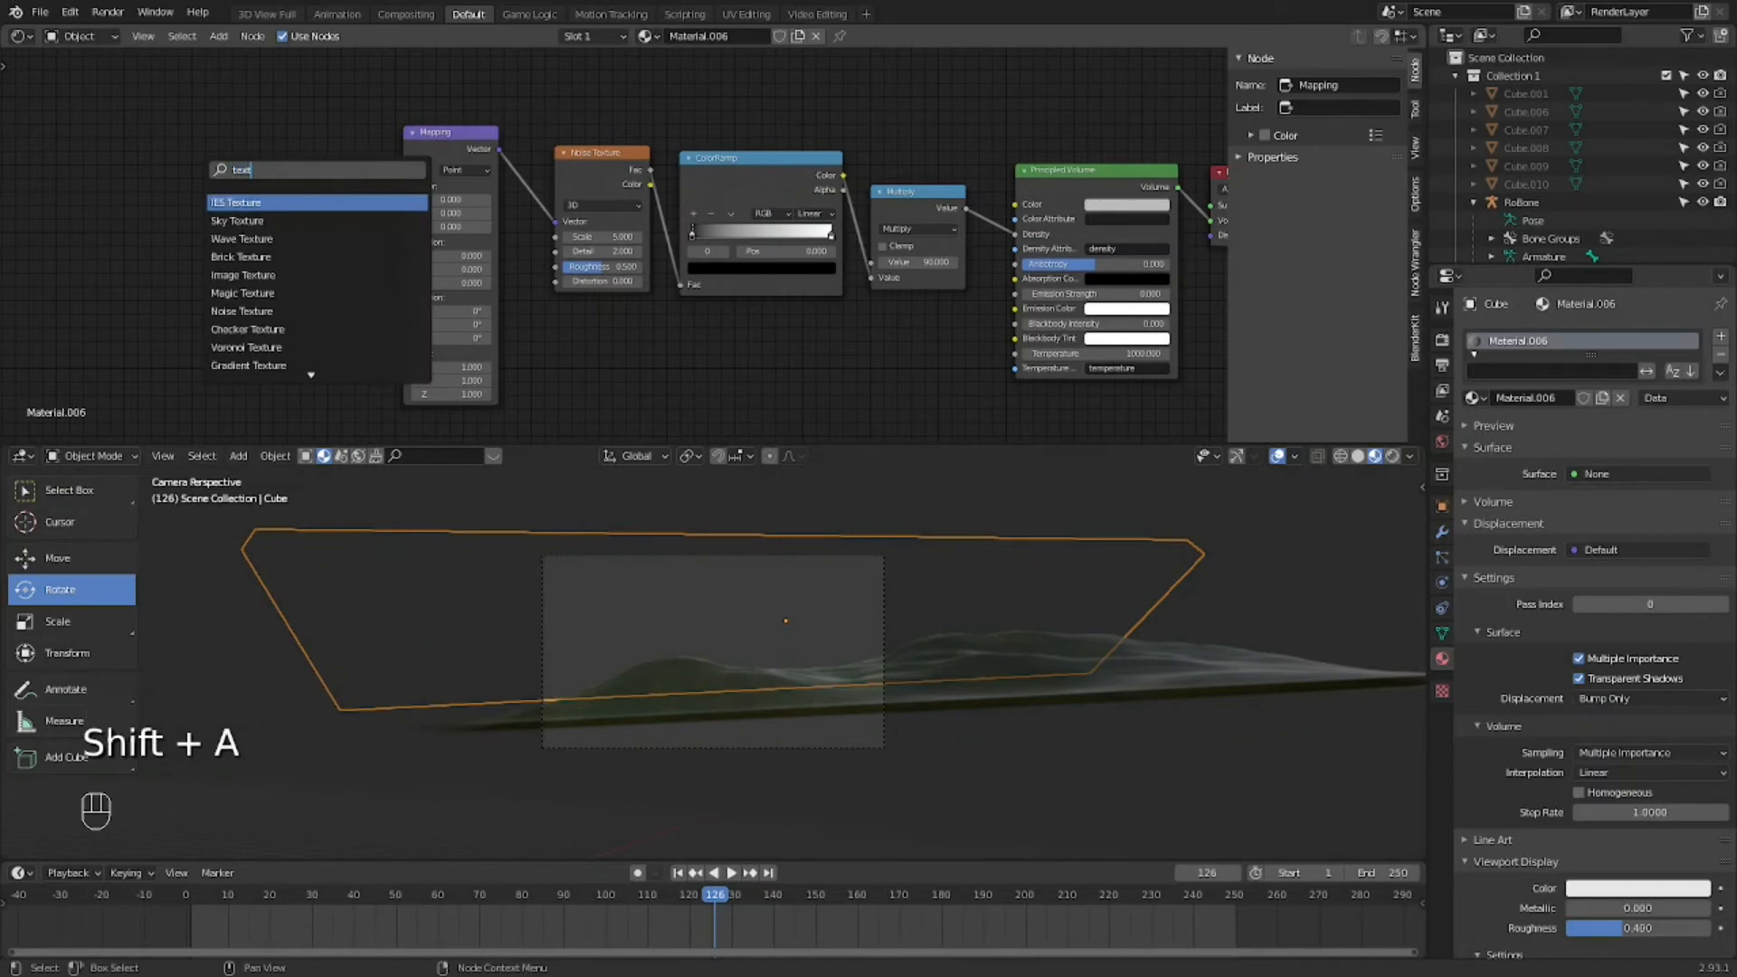
pyautogui.write('ure coo')
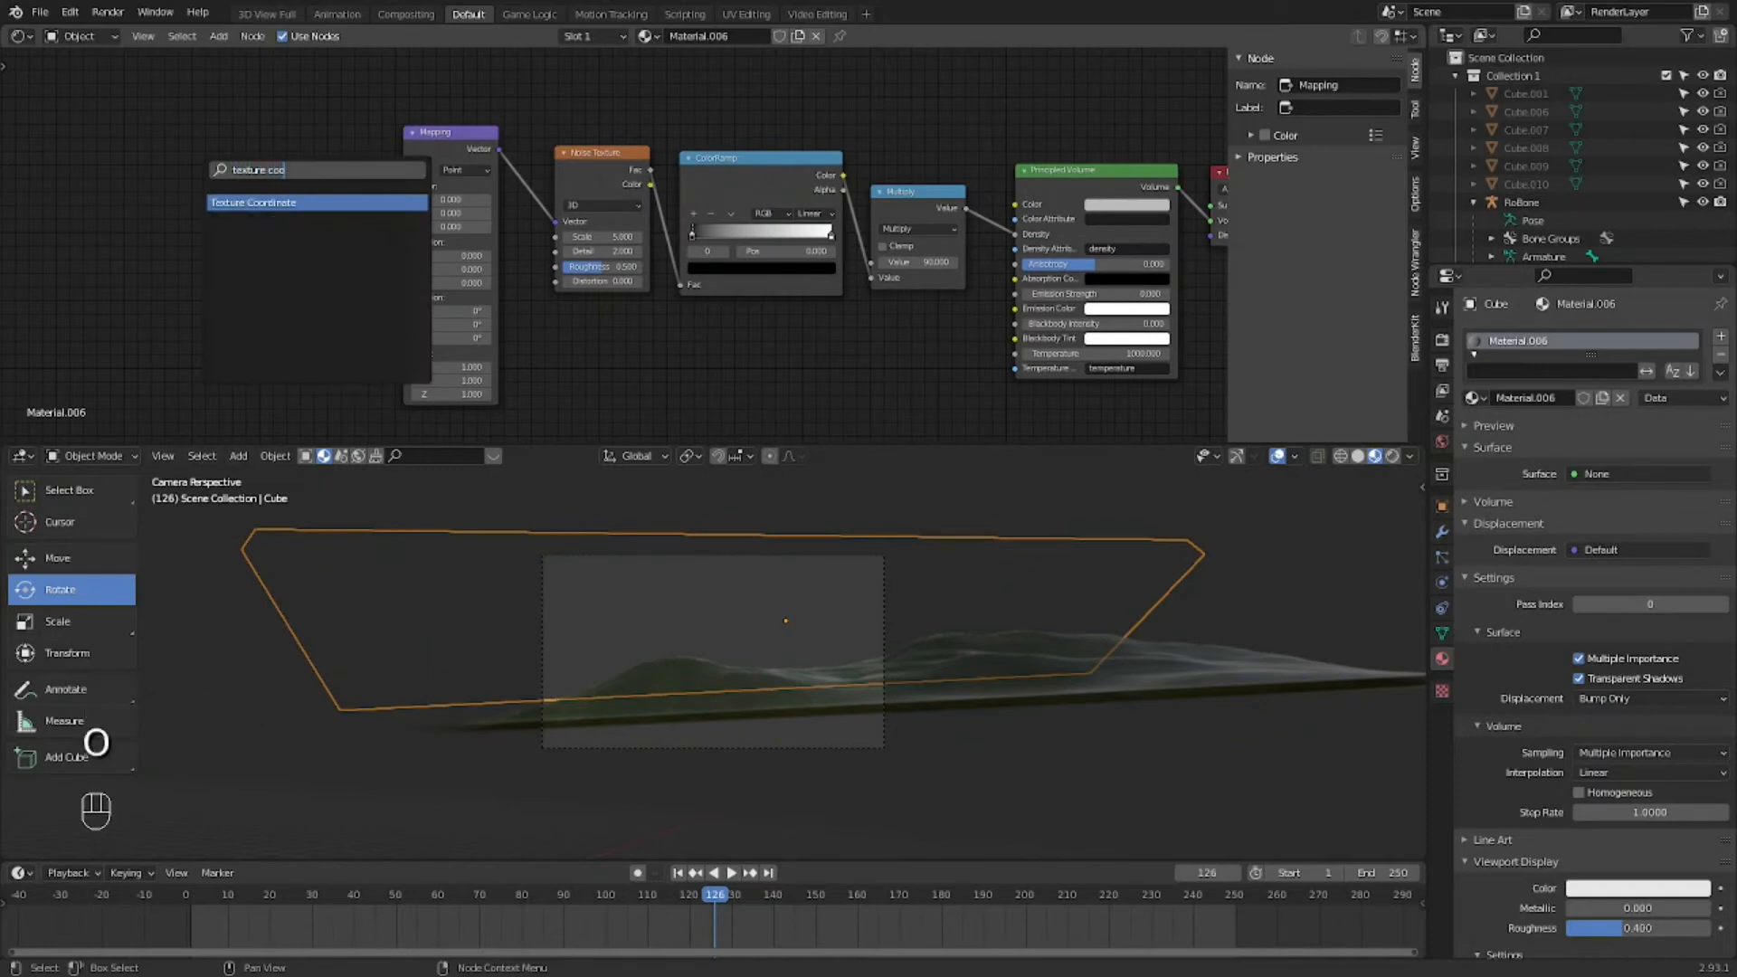
pyautogui.press('Return')
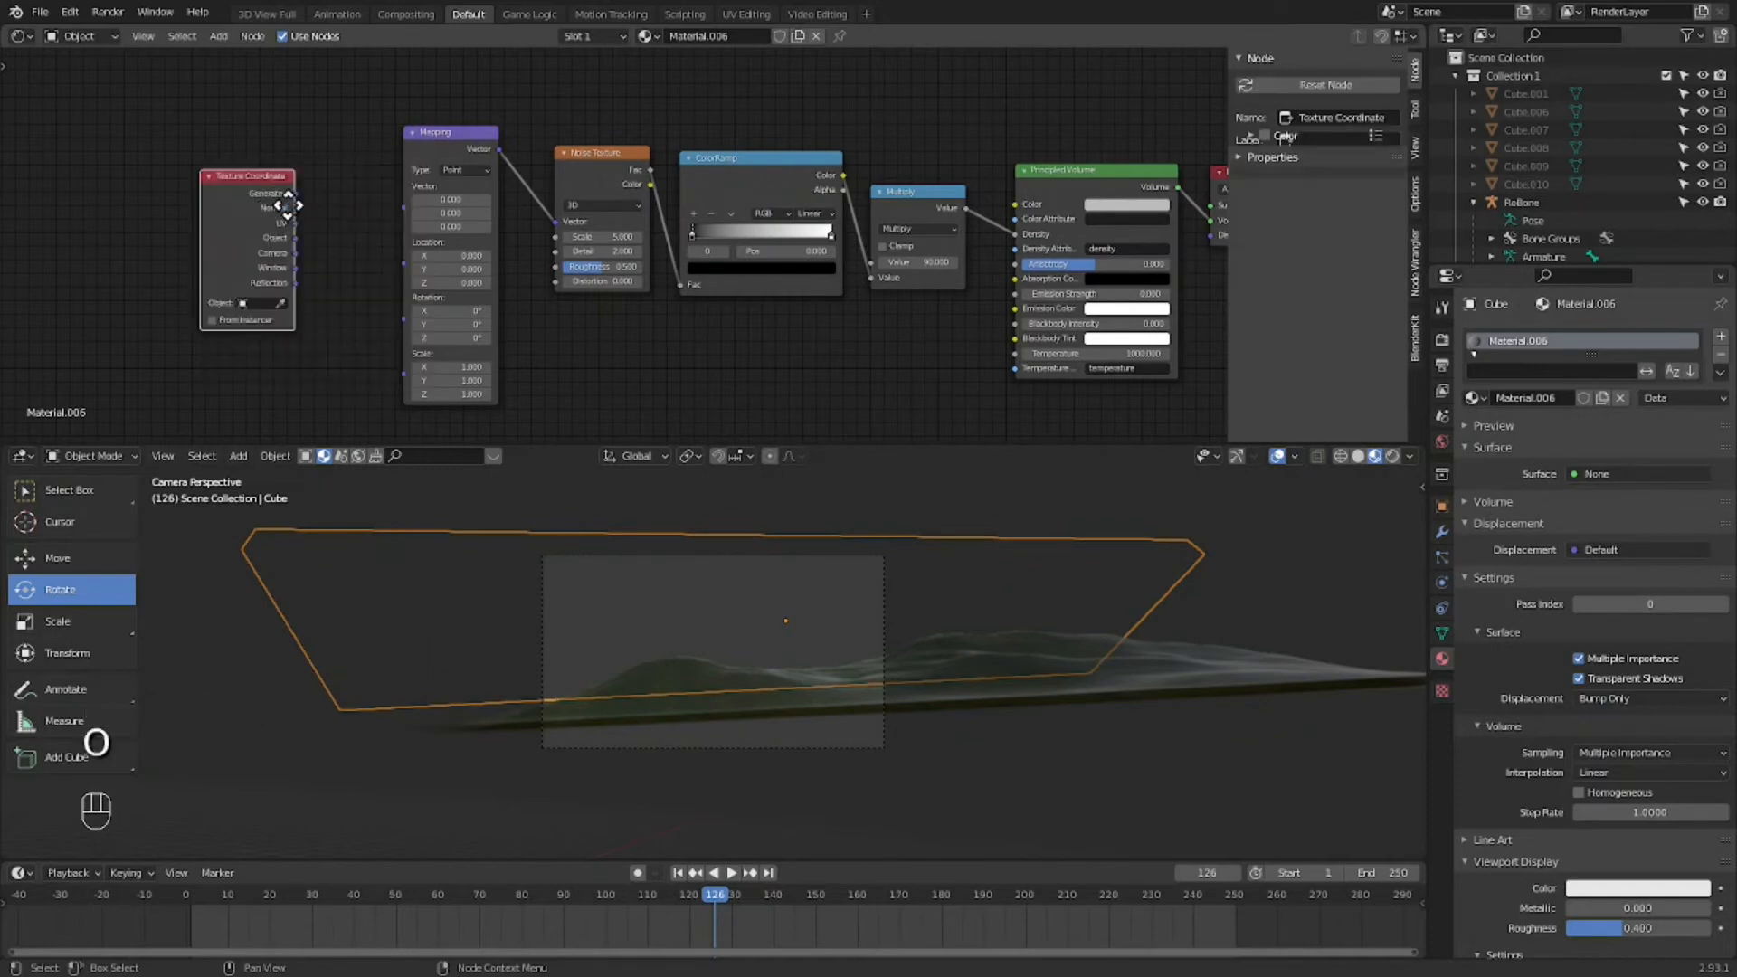
pyautogui.click(306, 209)
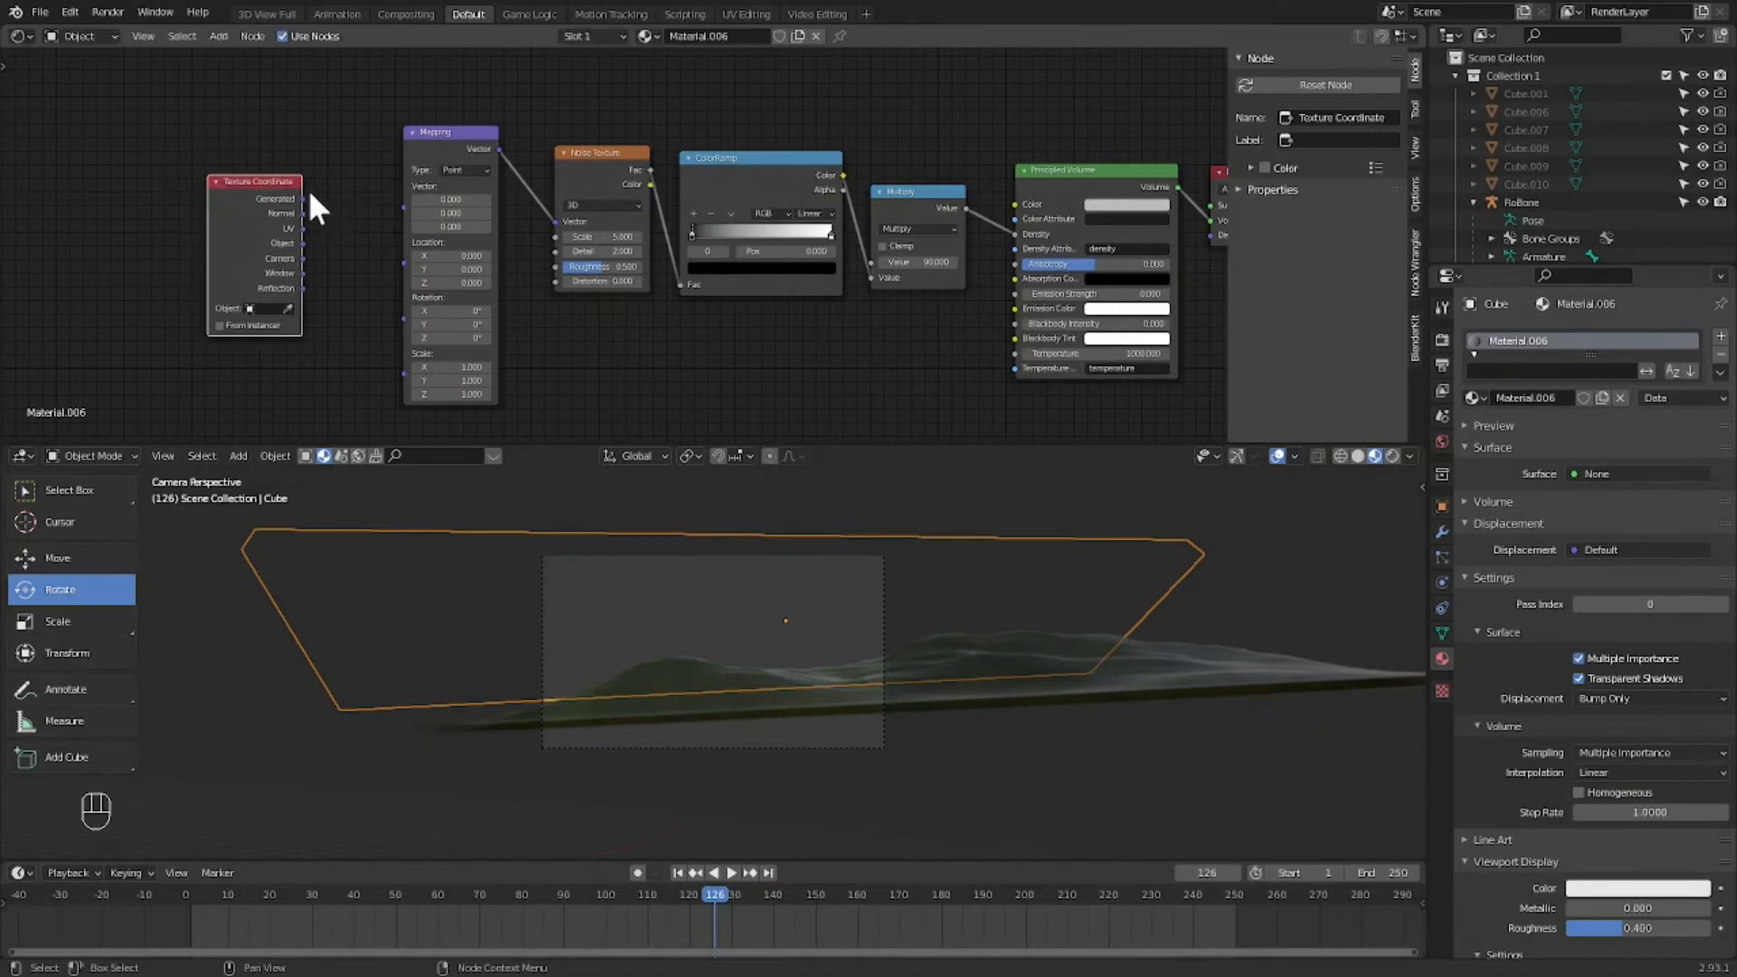
# Step: Connect the Texture Coordinate's Generated output to the Mapping node's Vector input and move the node closer to Mapping
pyautogui.moveTo(303, 199); pyautogui.dragTo(398, 207)
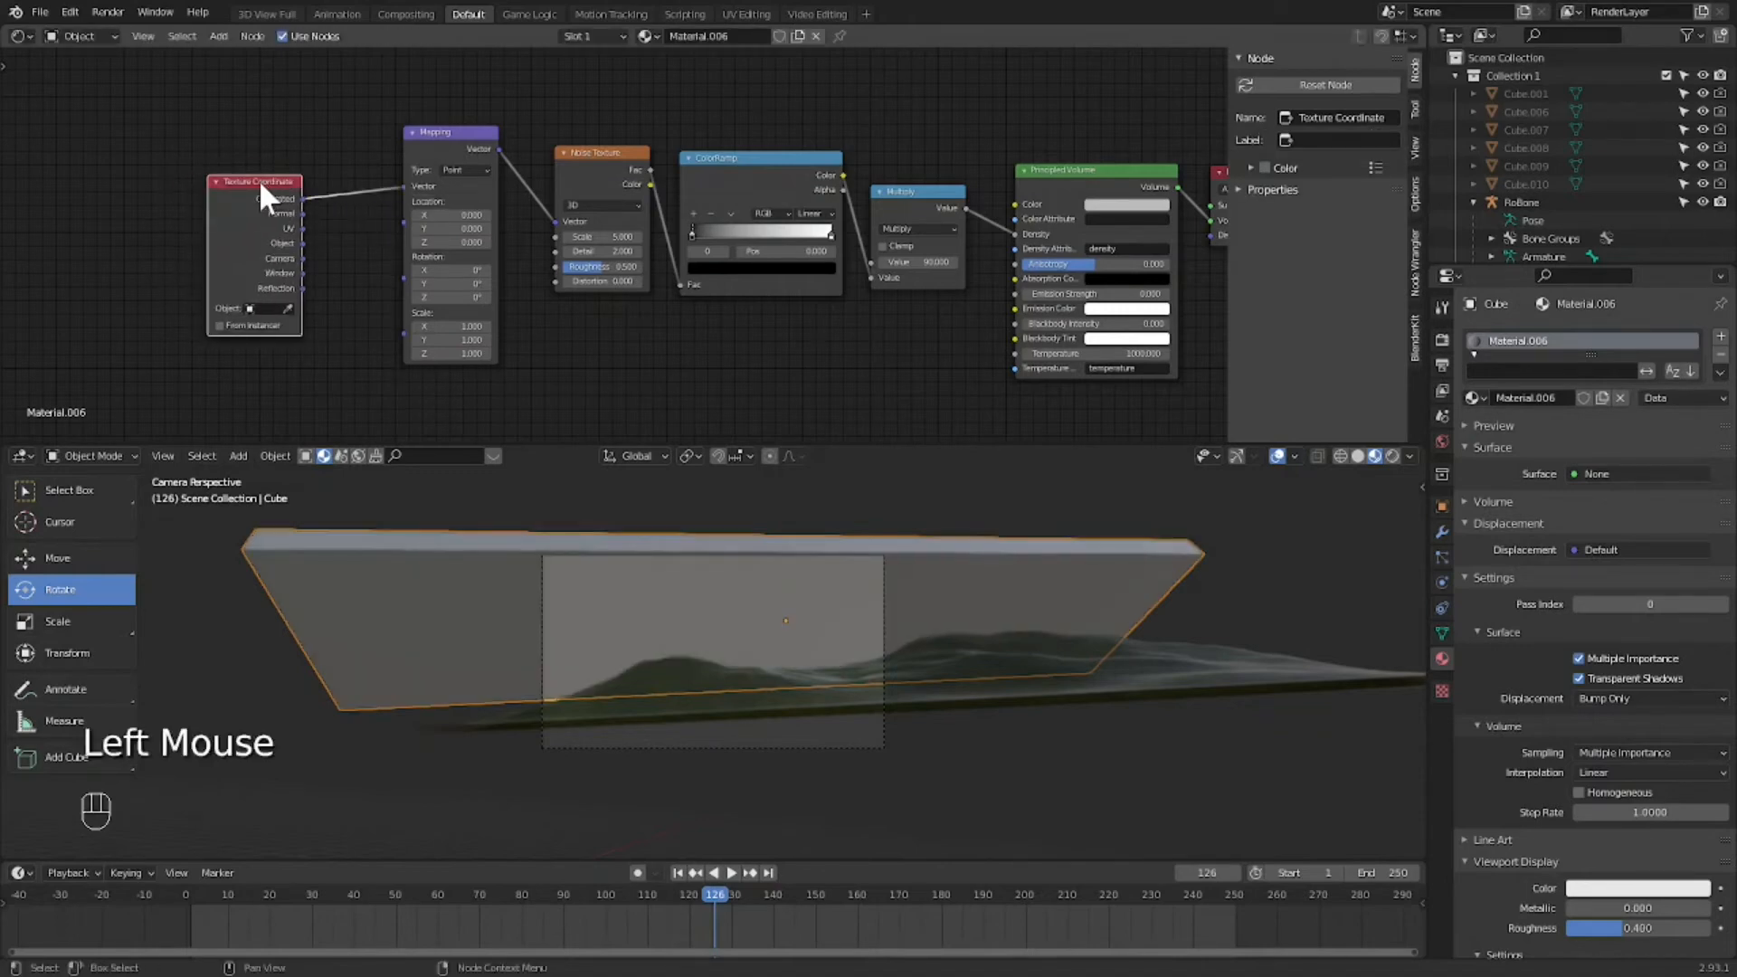
pyautogui.click(253, 177)
pyautogui.click(253, 178)
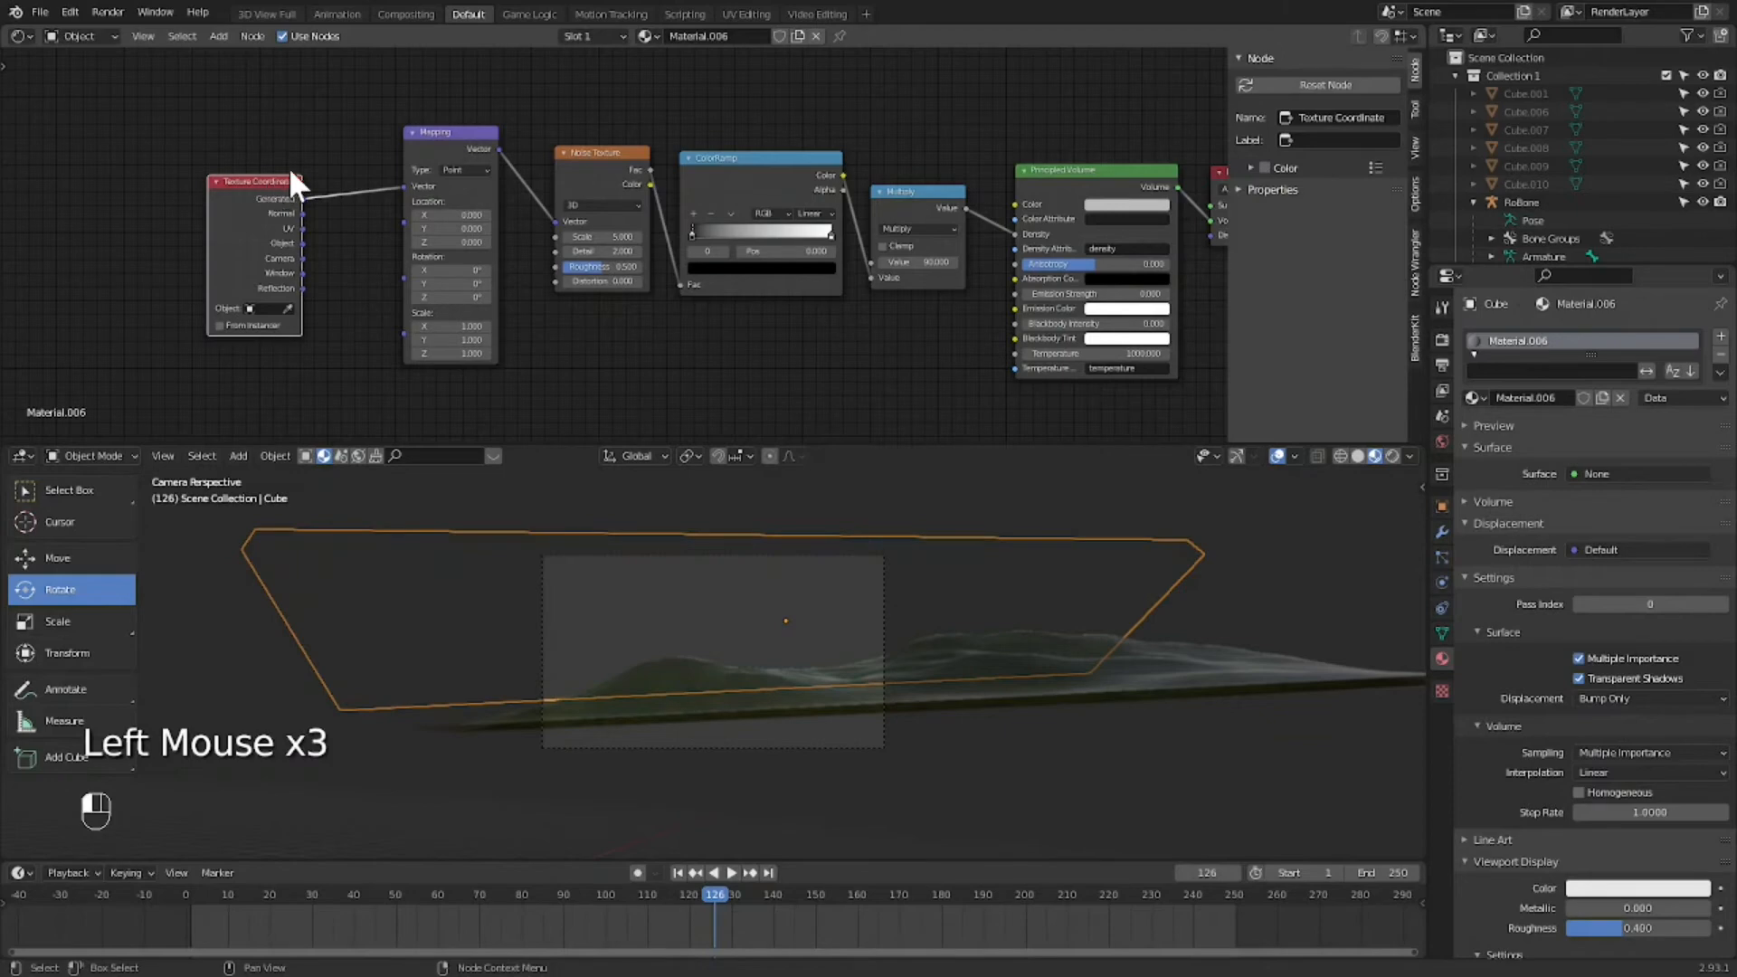
pyautogui.moveTo(263, 178); pyautogui.dragTo(300, 162)
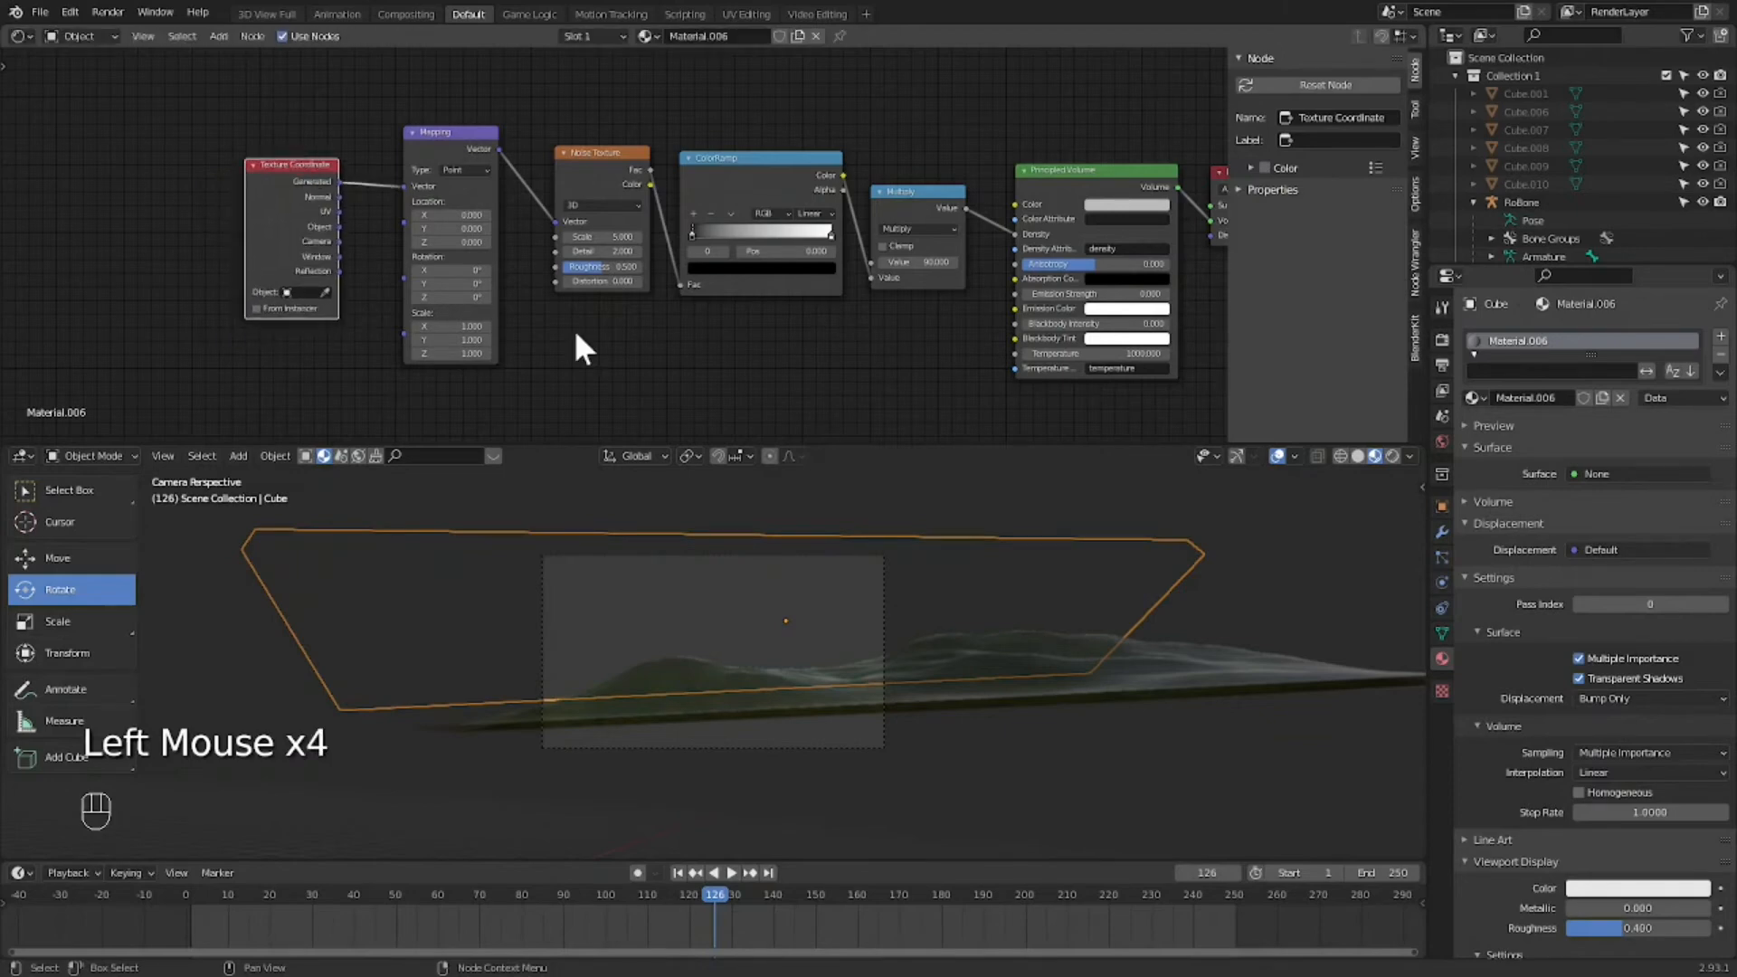
pyautogui.moveTo(633, 436); pyautogui.dragTo(745, 425)
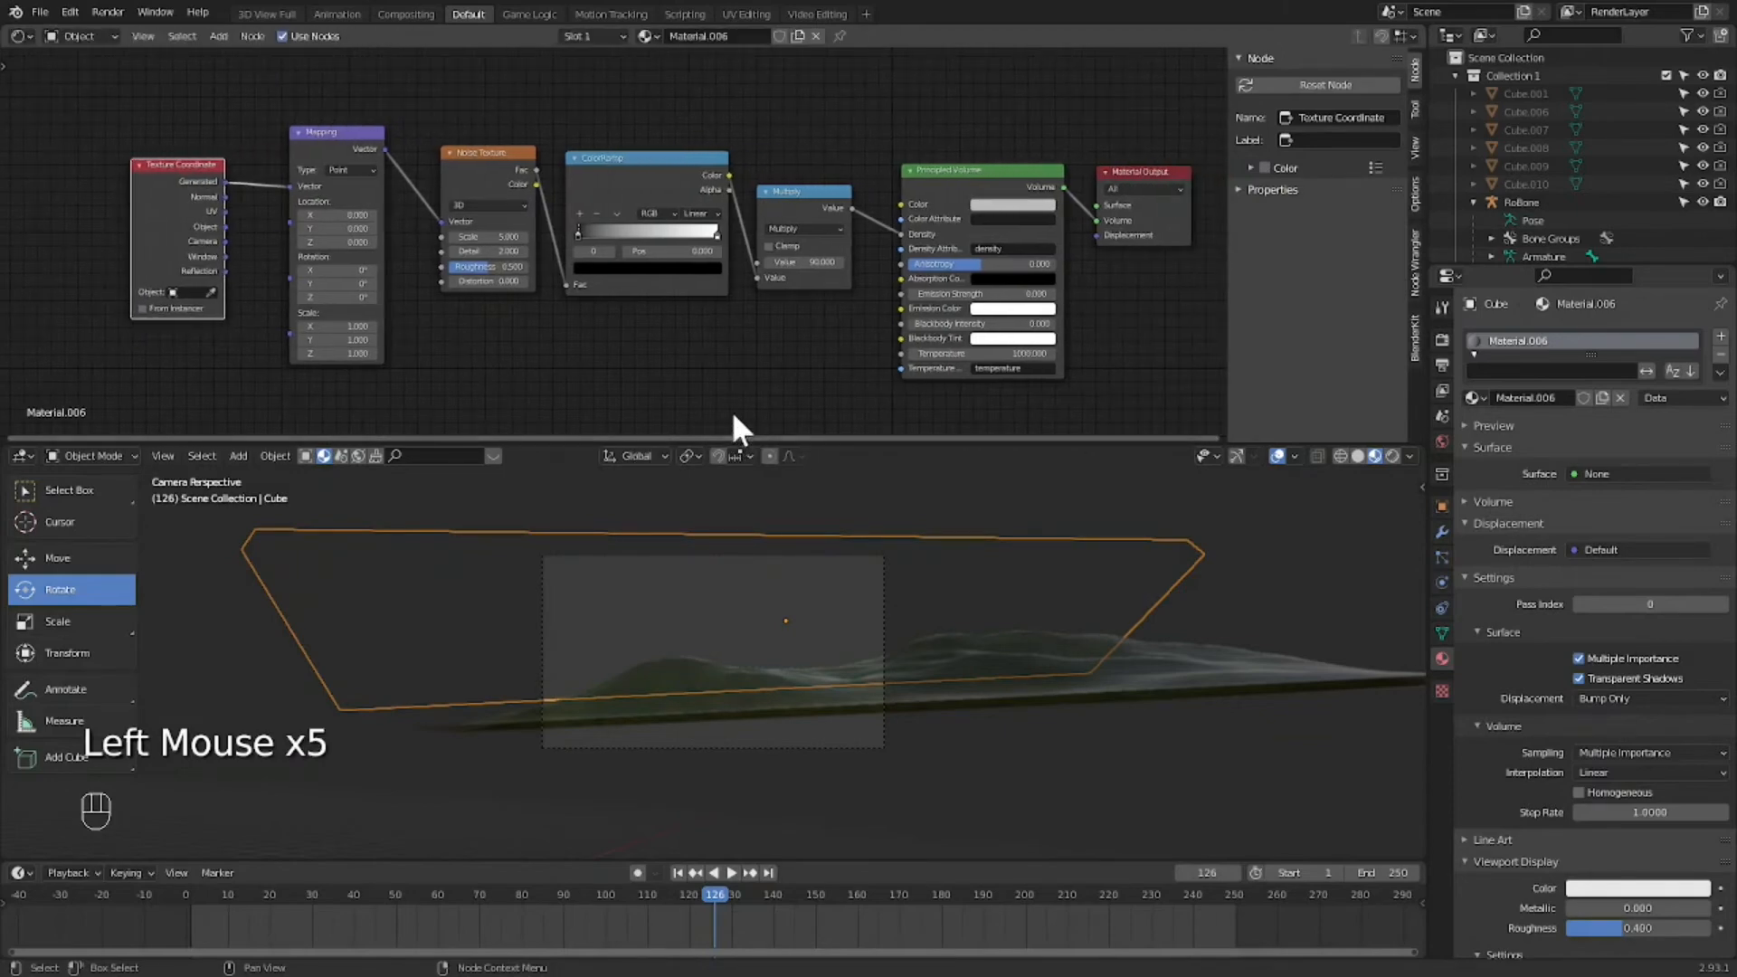
# Step: Switch the camera view to rendered shading and move the ColorRamp's black stop to position 0.614
pyautogui.press('Left')
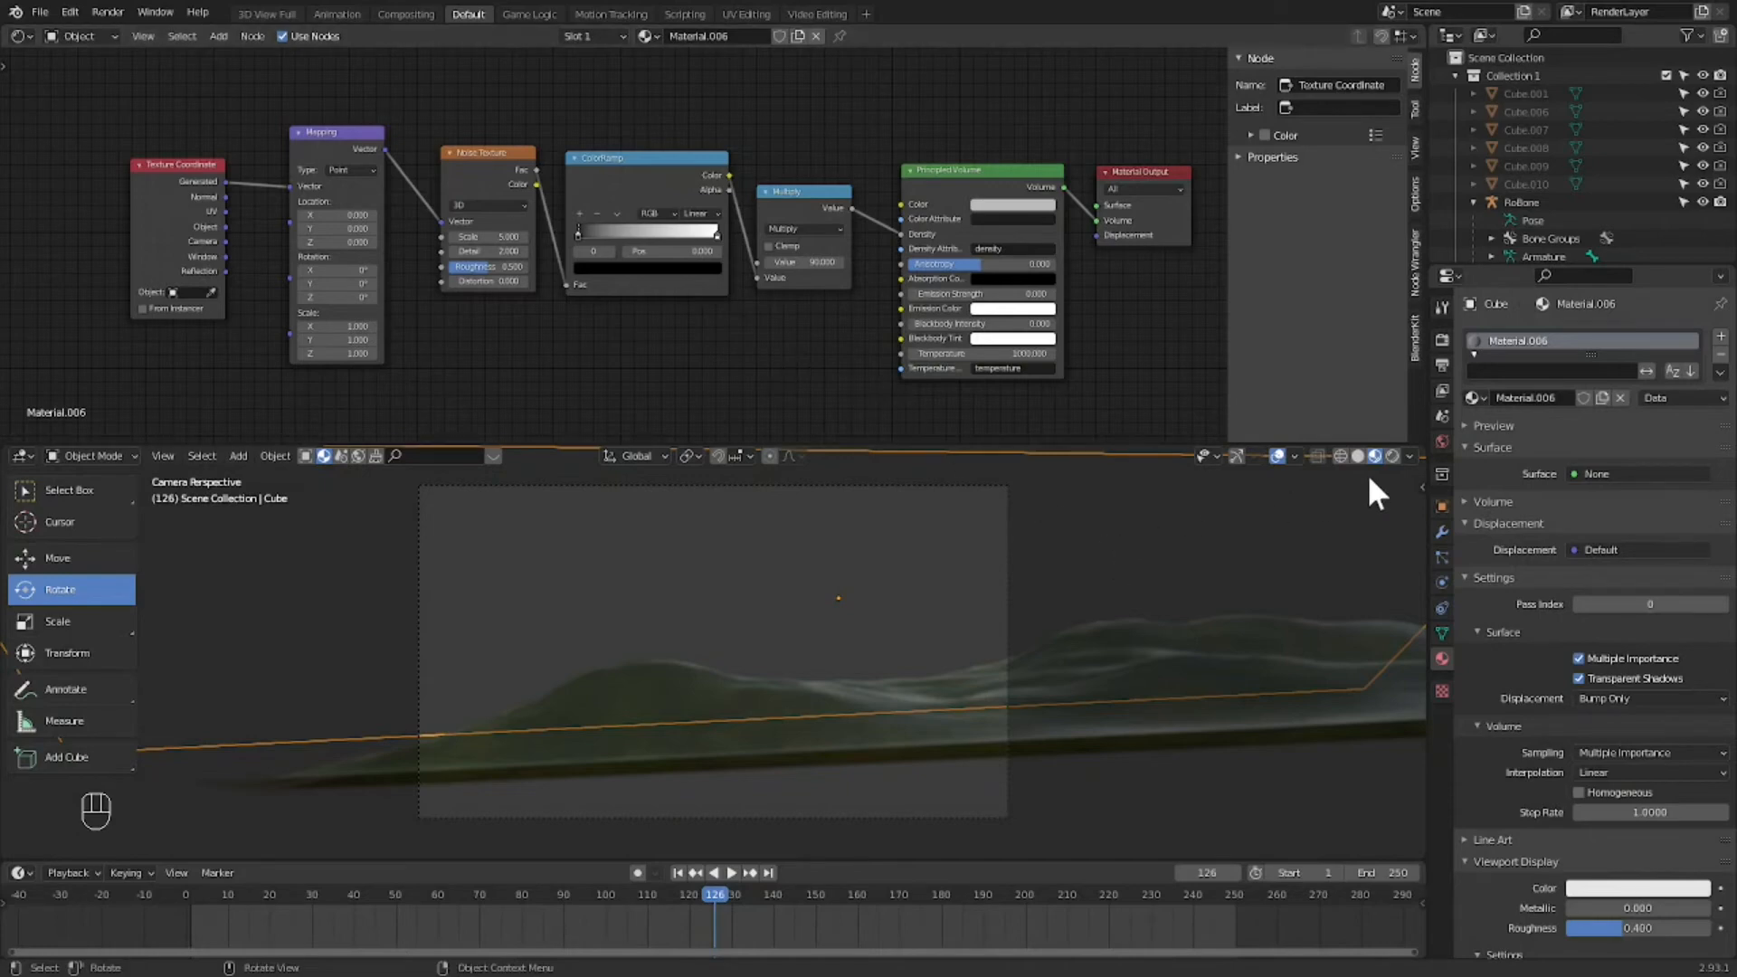
pyautogui.click(1391, 454)
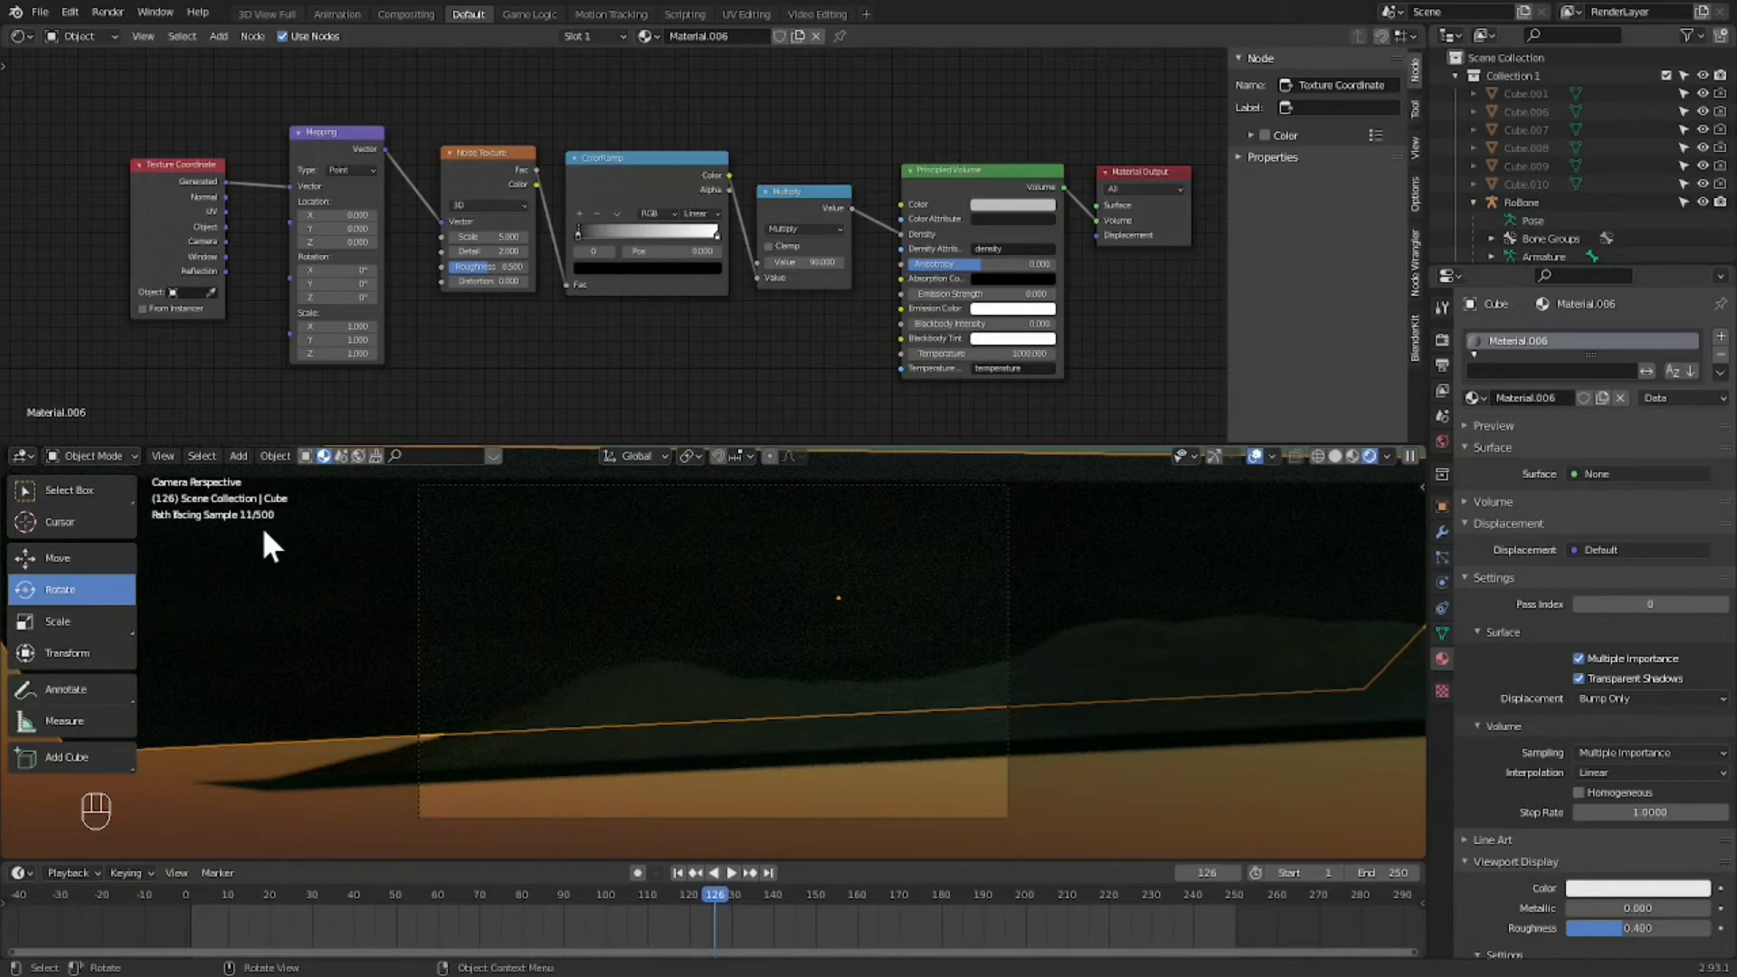
pyautogui.scroll(2, 646, 208)
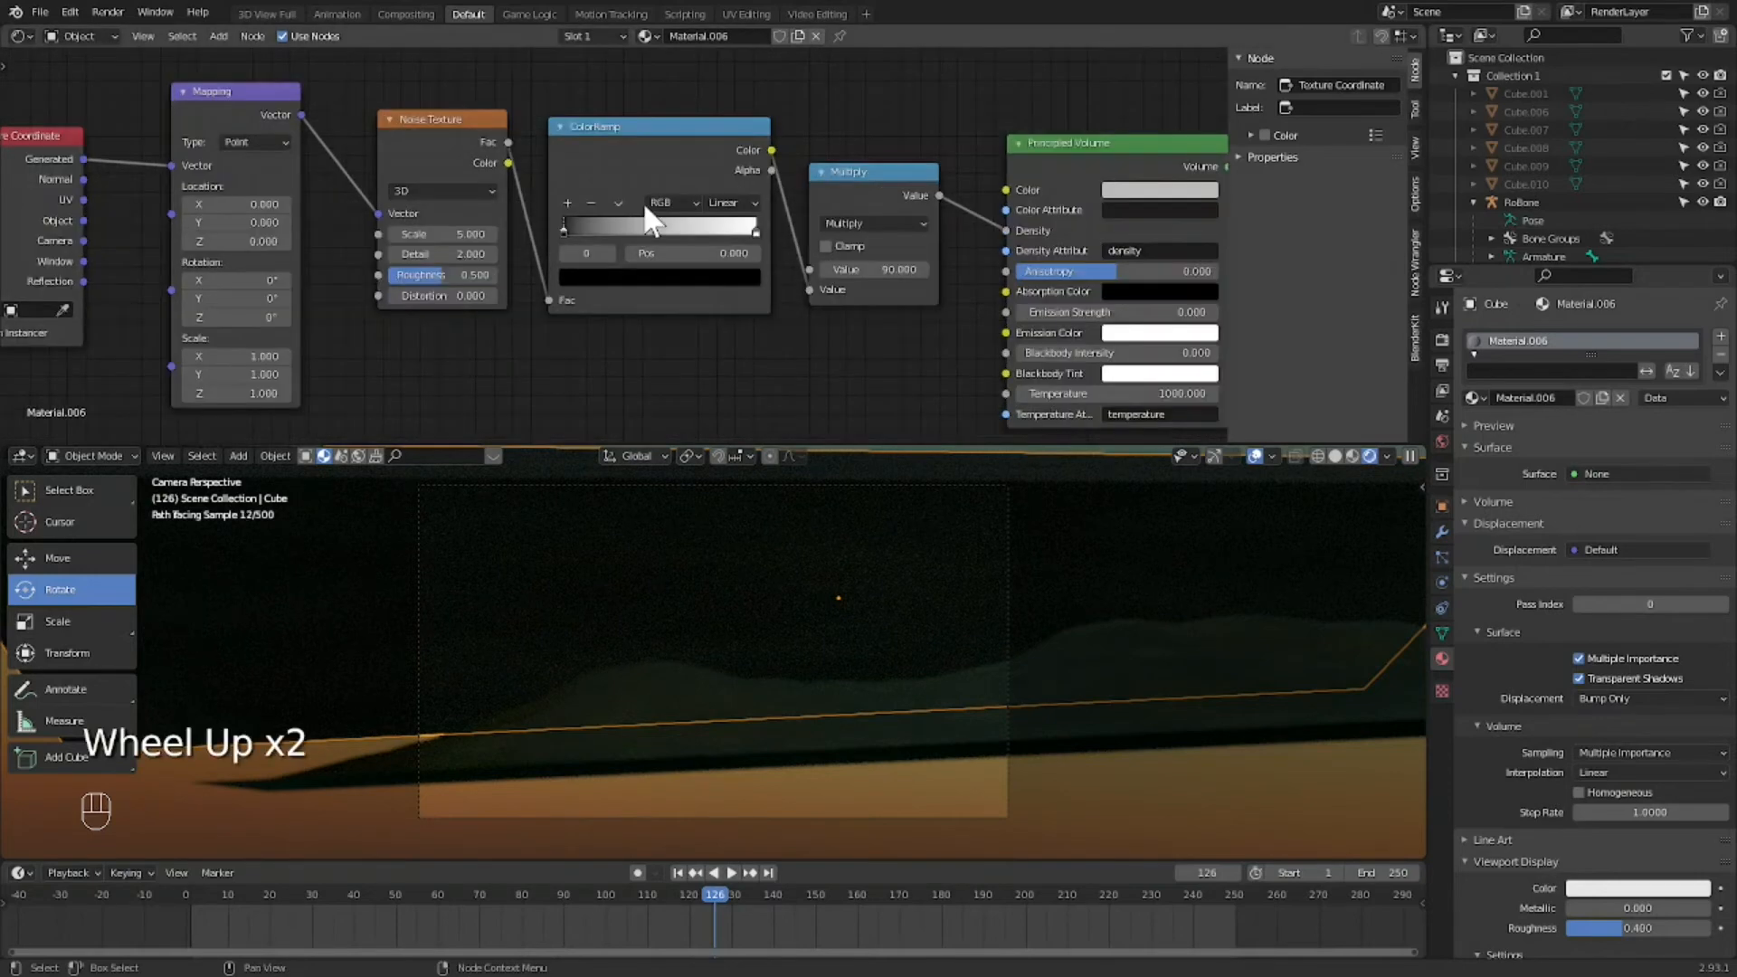
pyautogui.scroll(6, 648, 215)
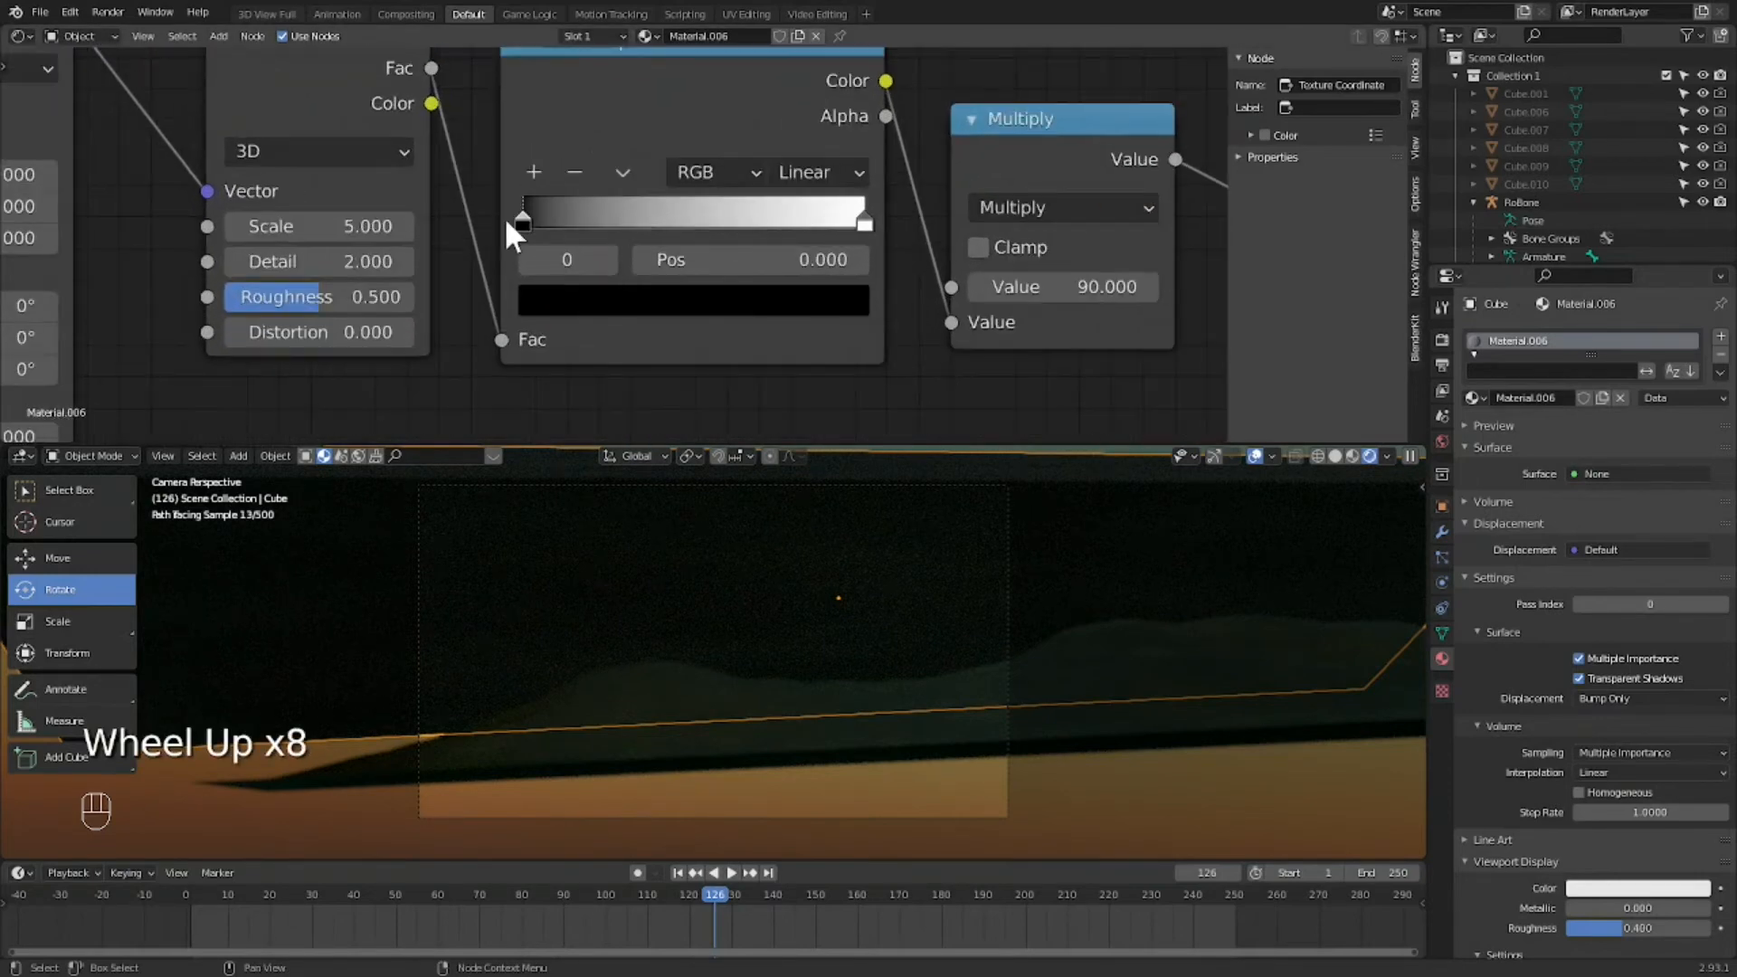
pyautogui.scroll(1, 514, 237)
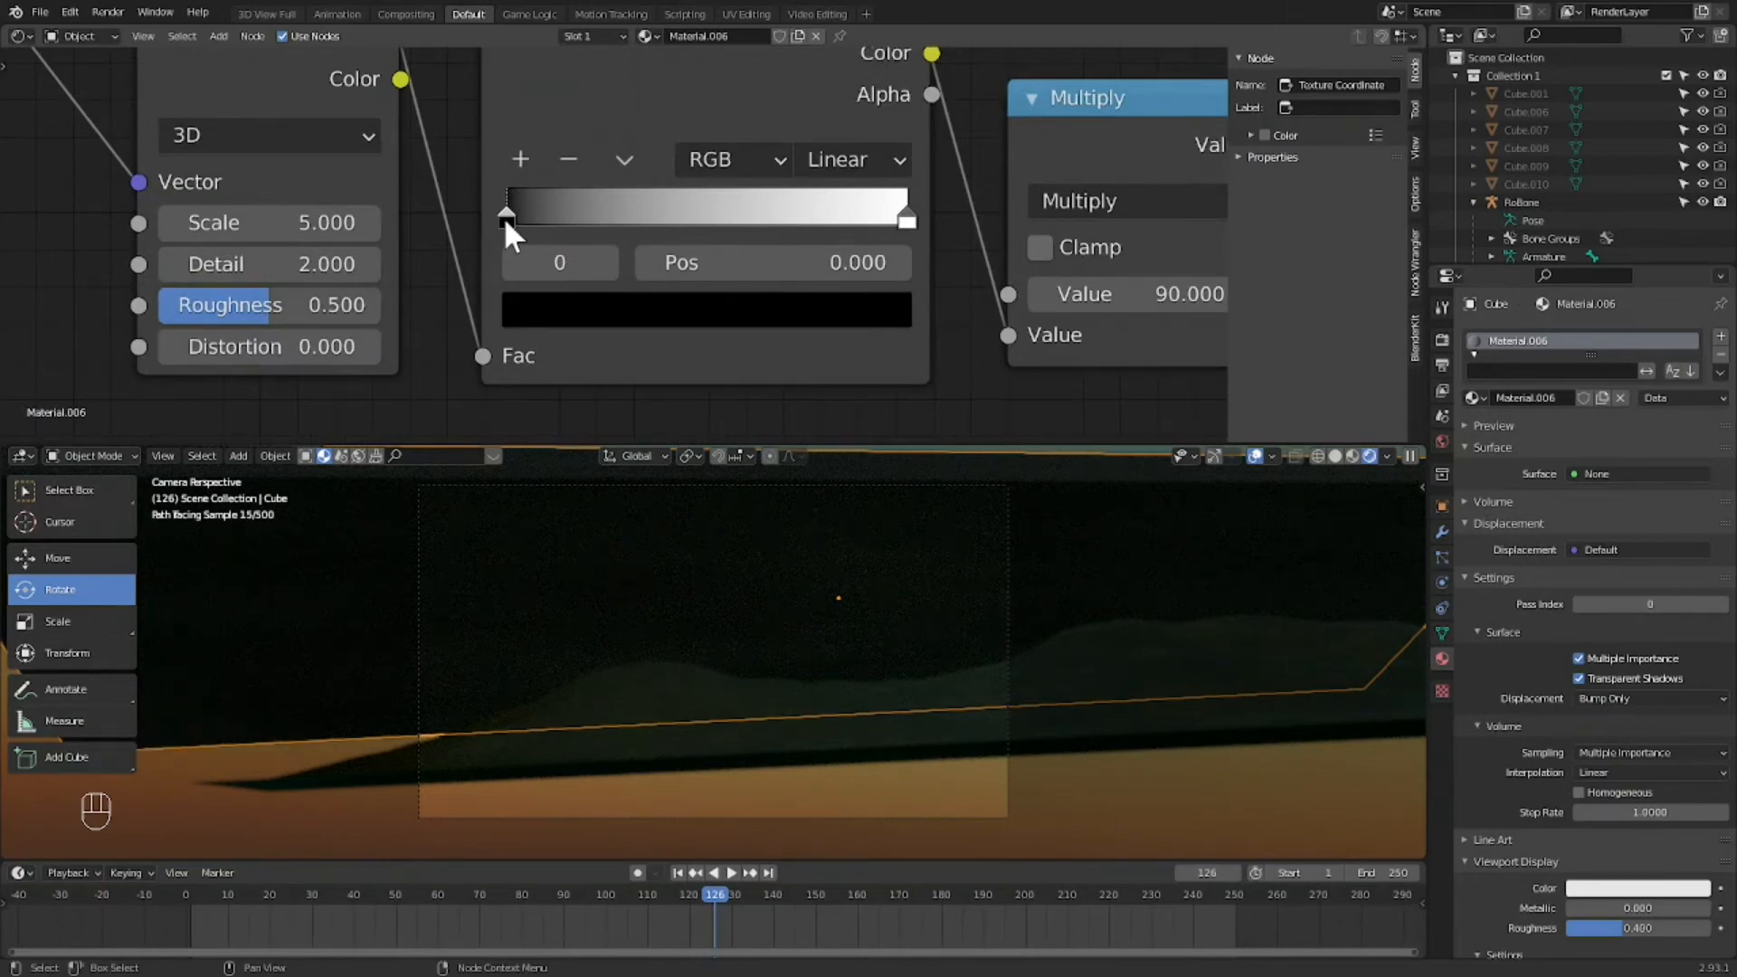
pyautogui.moveTo(505, 219); pyautogui.dragTo(759, 220)
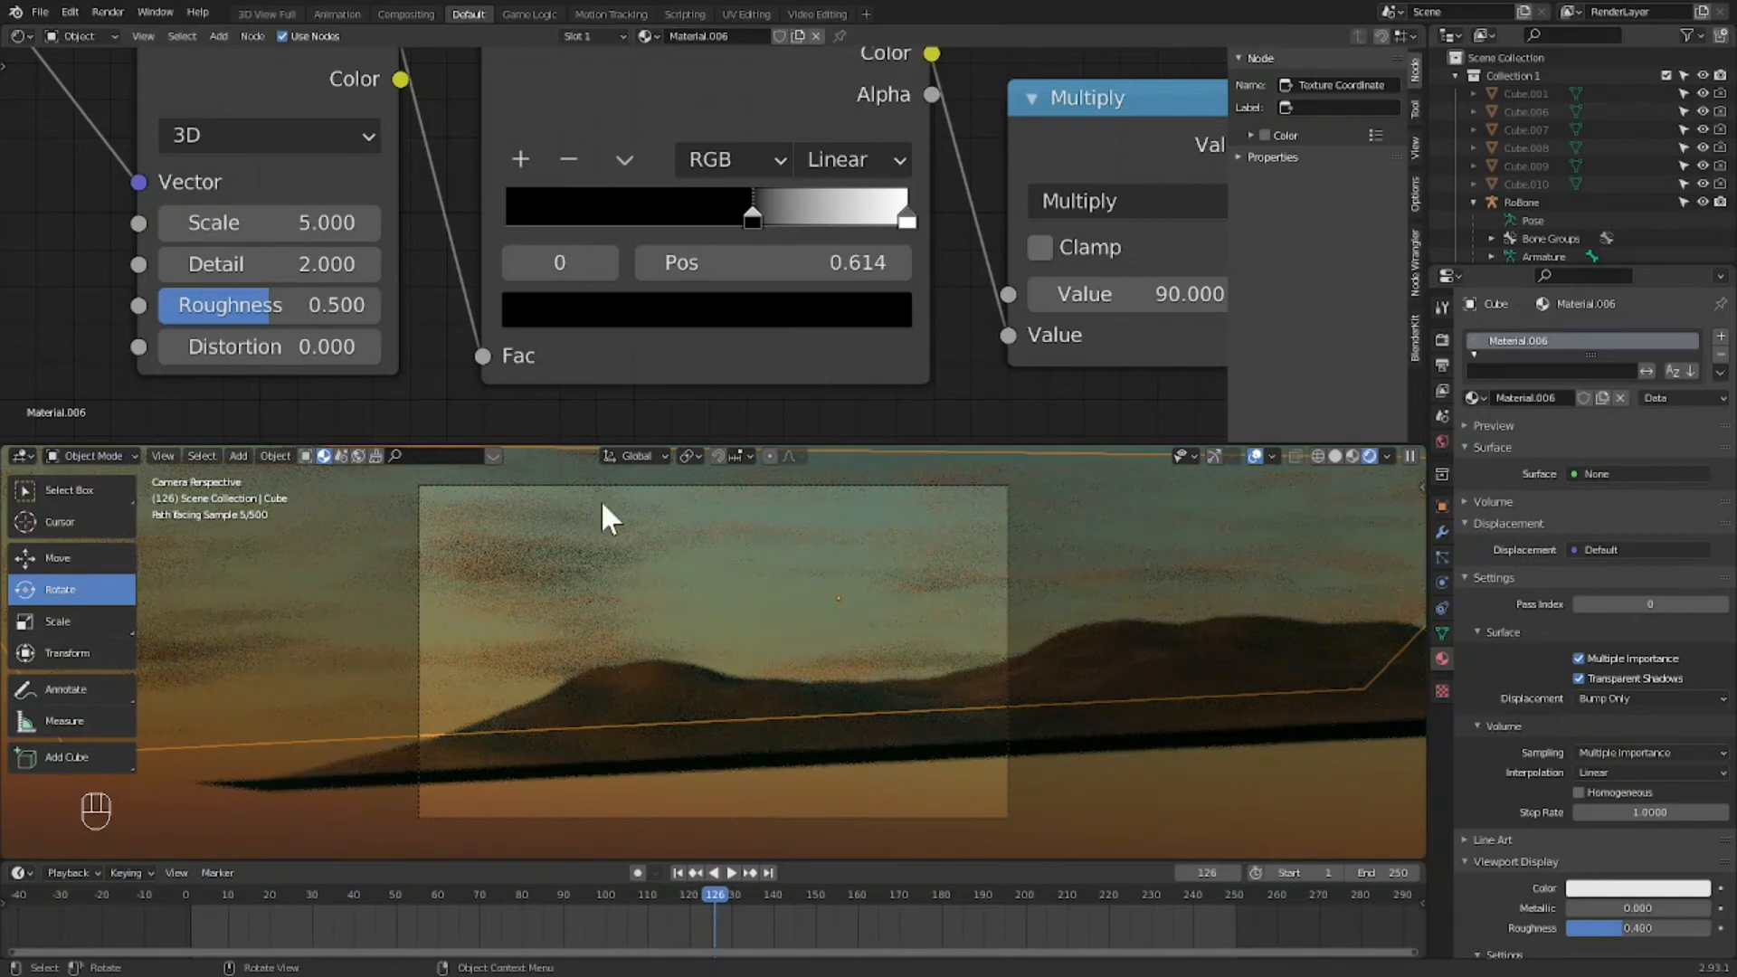
# Step: Try a Noise Texture Scale of 13.5, and settle on a Scale of 6
pyautogui.scroll(-3, 612, 294)
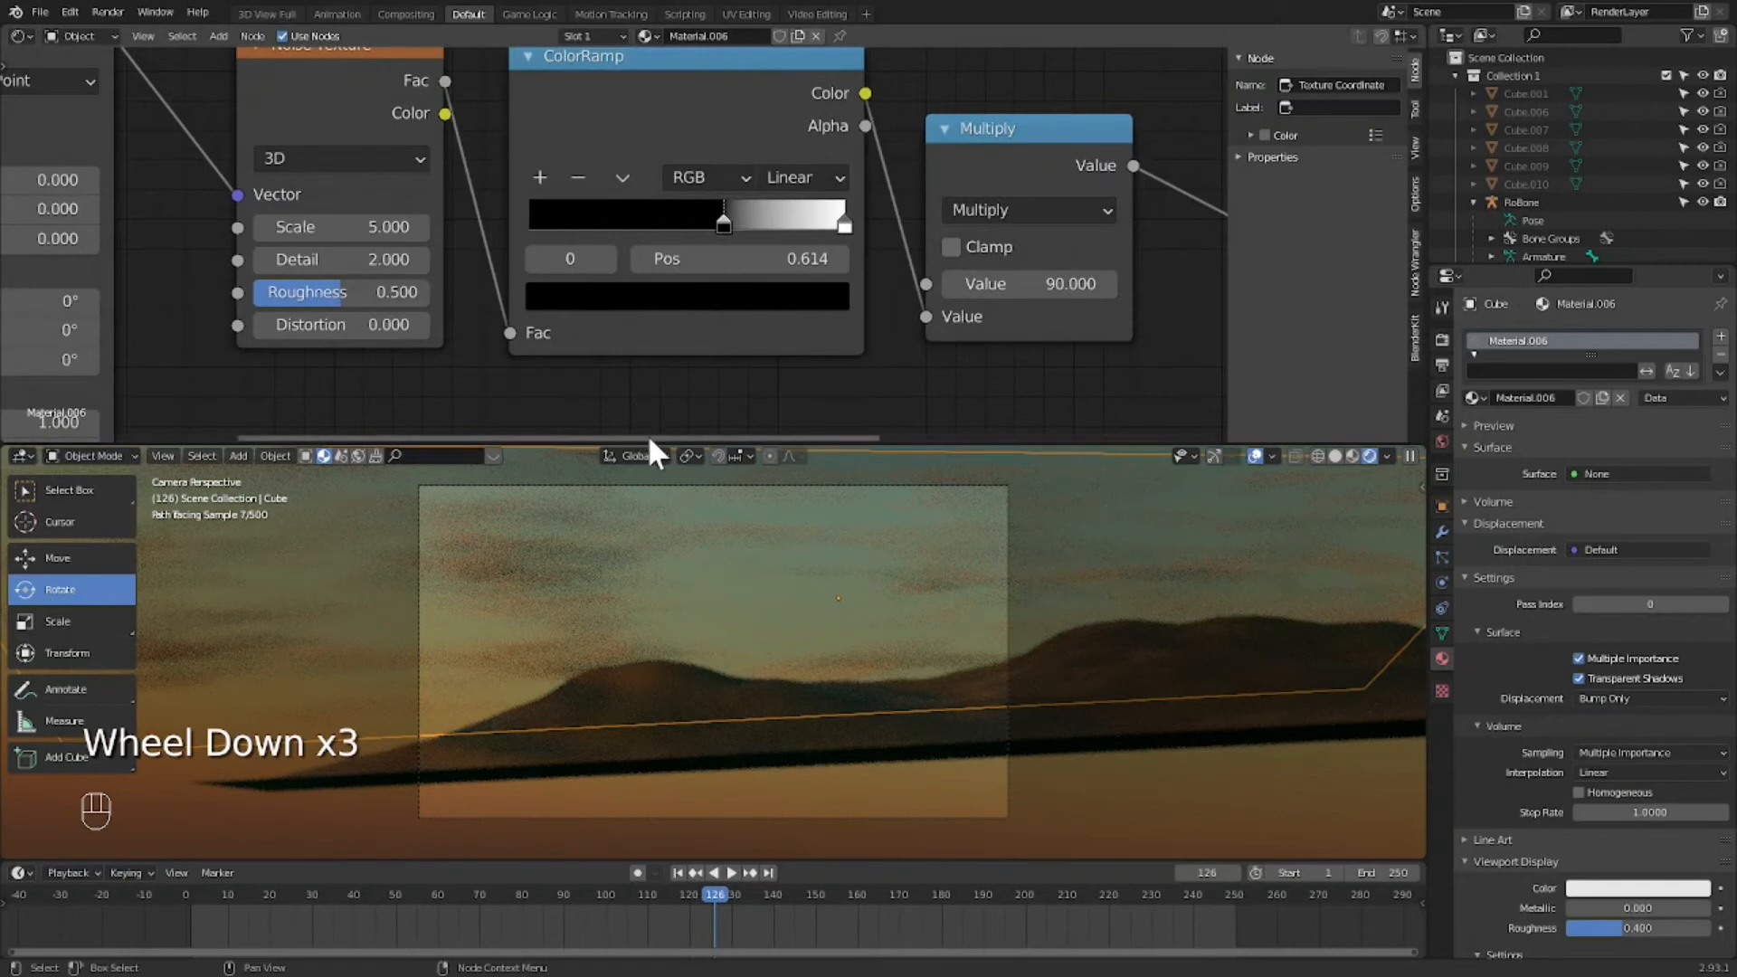
pyautogui.moveTo(648, 434); pyautogui.dragTo(432, 271)
pyautogui.scroll(-1, 604, 240)
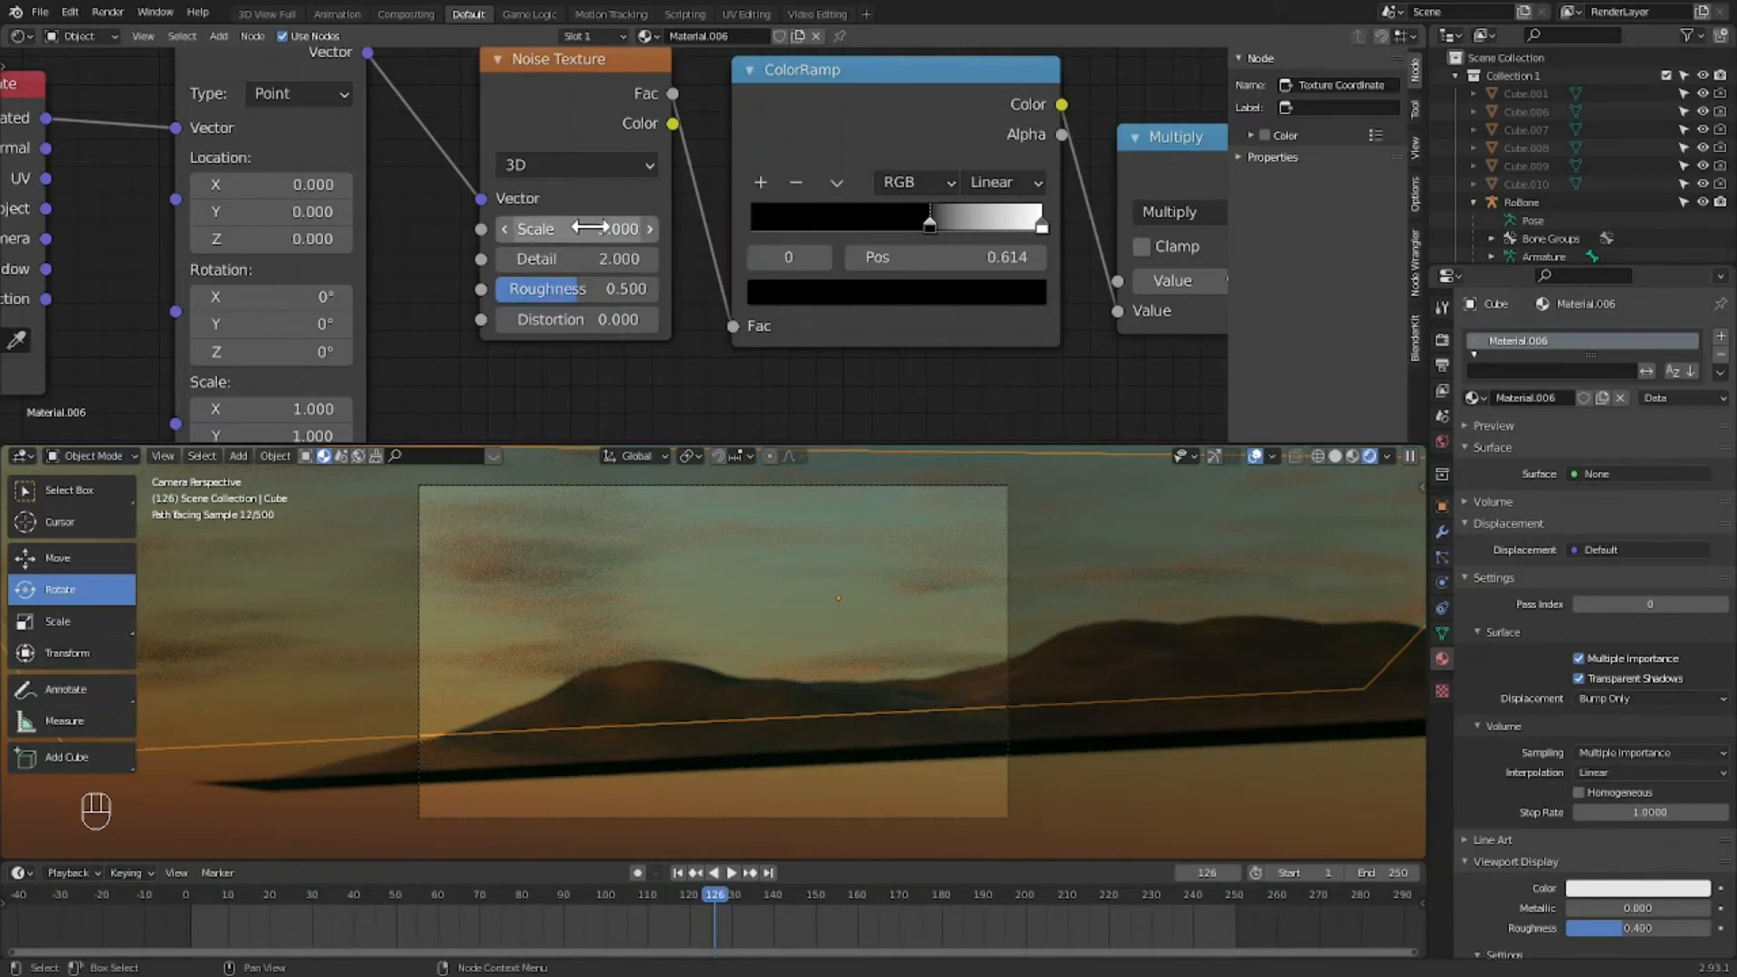
pyautogui.click(590, 229)
pyautogui.moveTo(590, 230); pyautogui.dragTo(1206, 230)
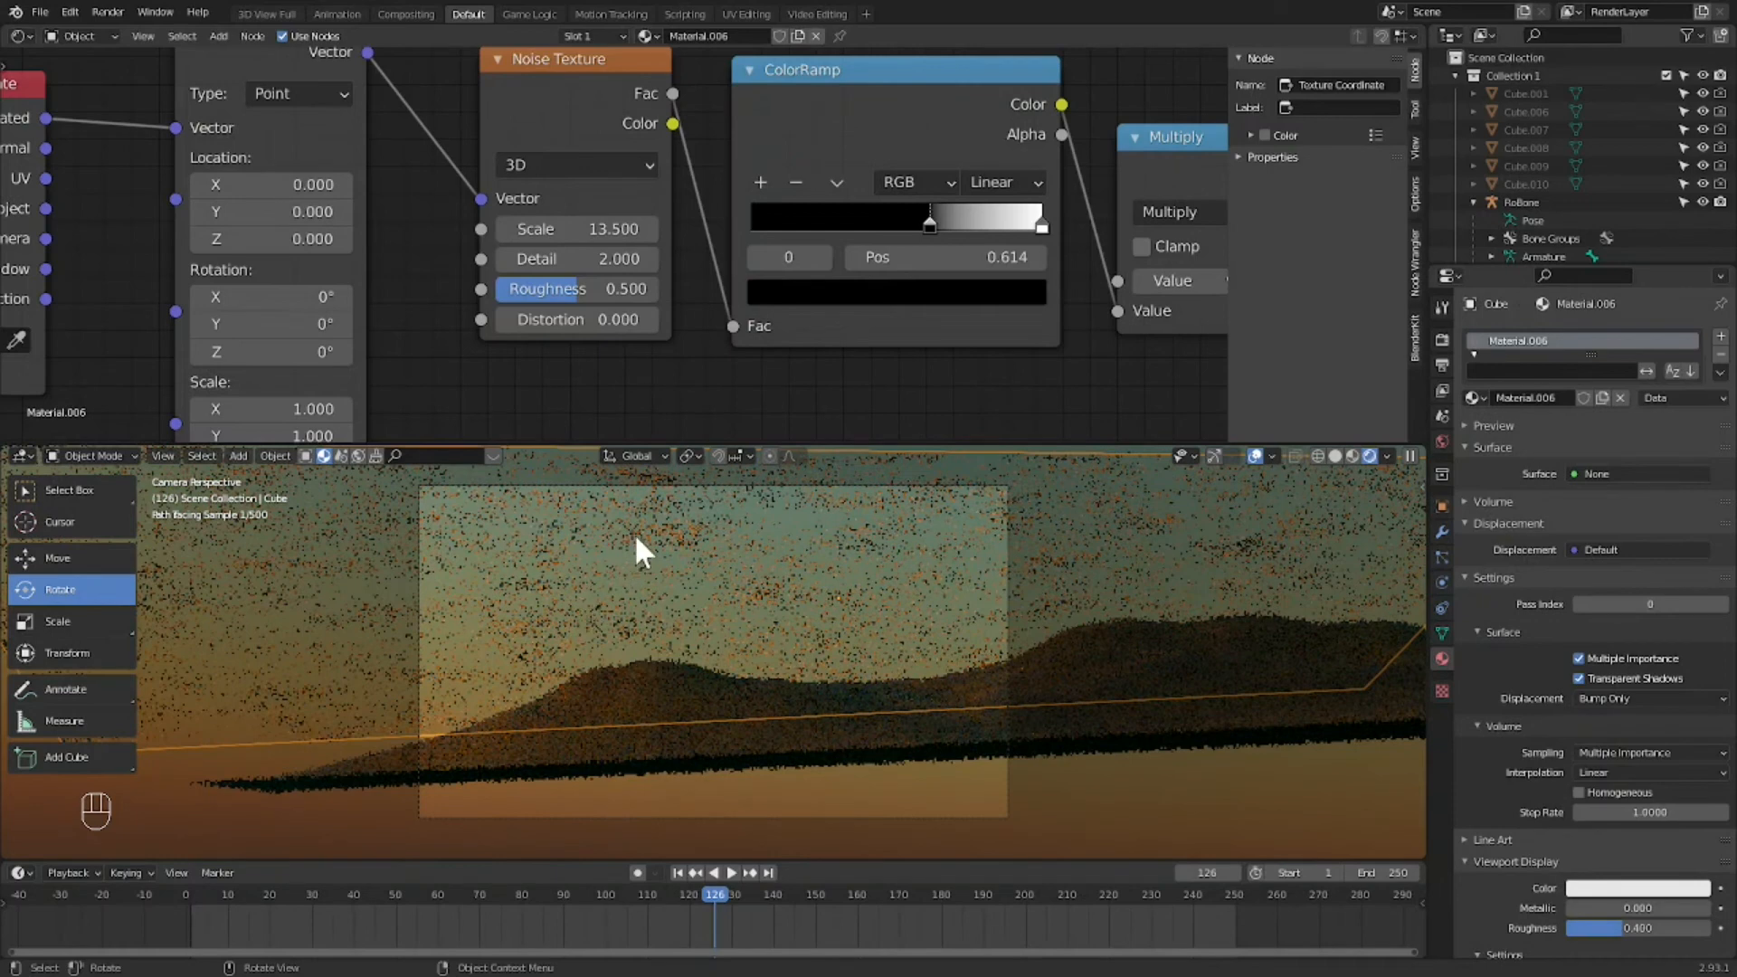
pyautogui.click(573, 228)
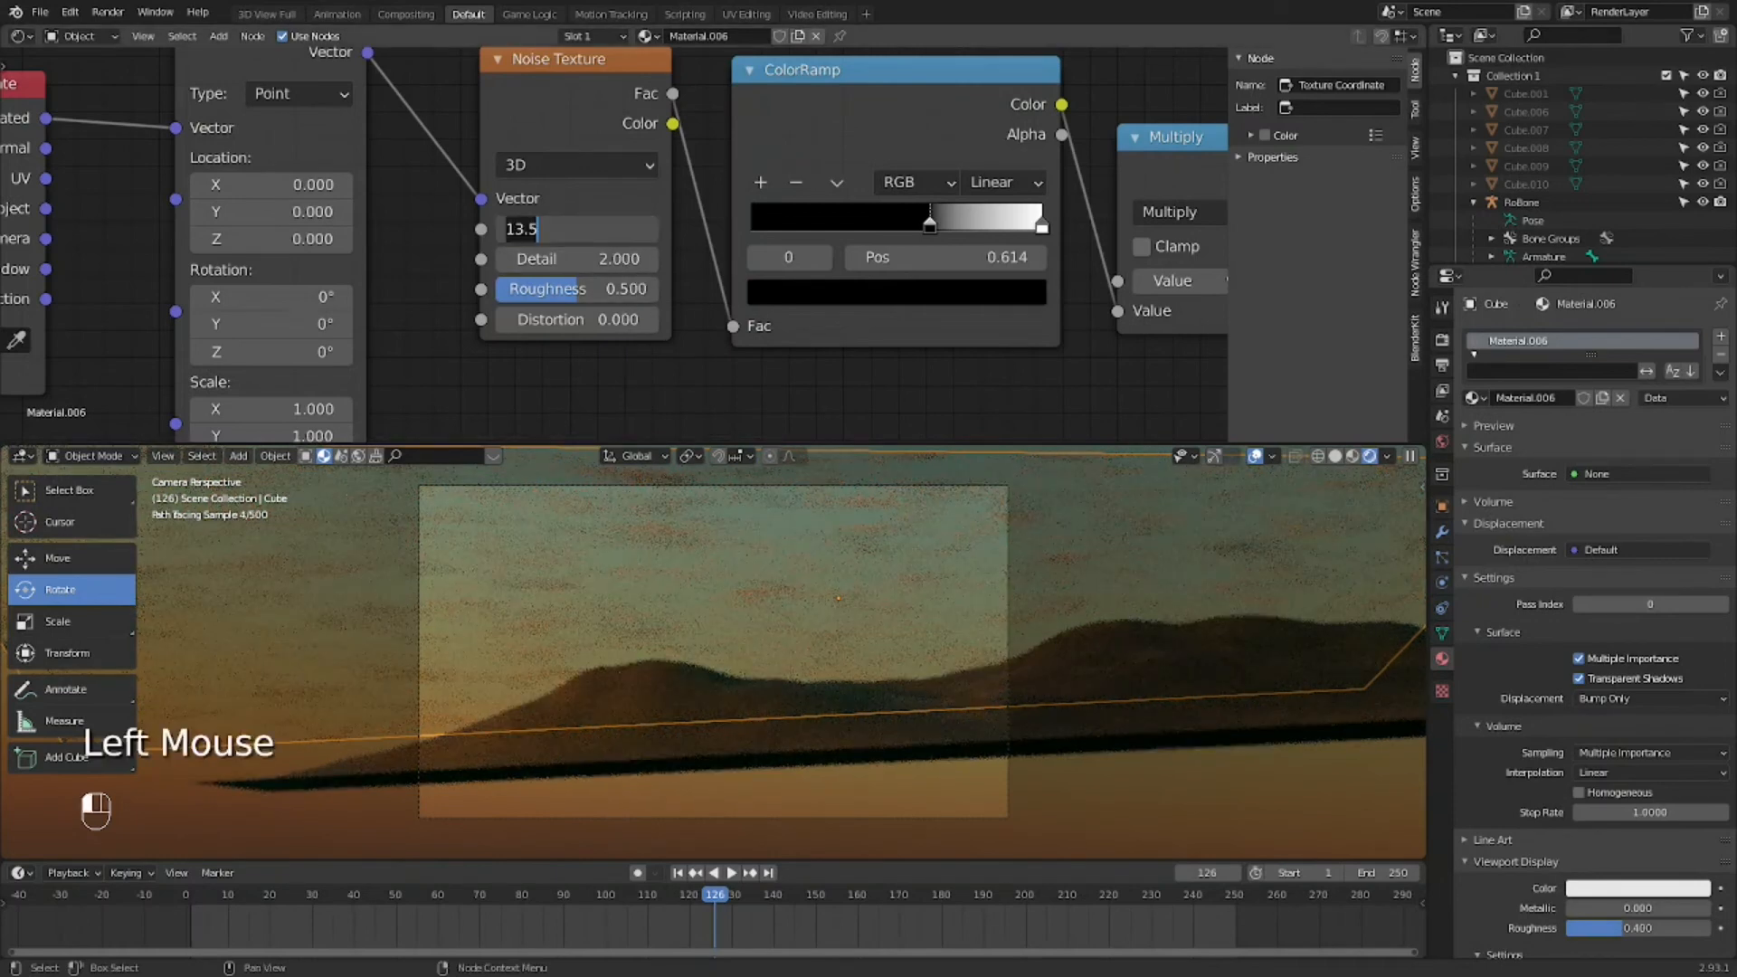
pyautogui.write('6')
pyautogui.press('Return')
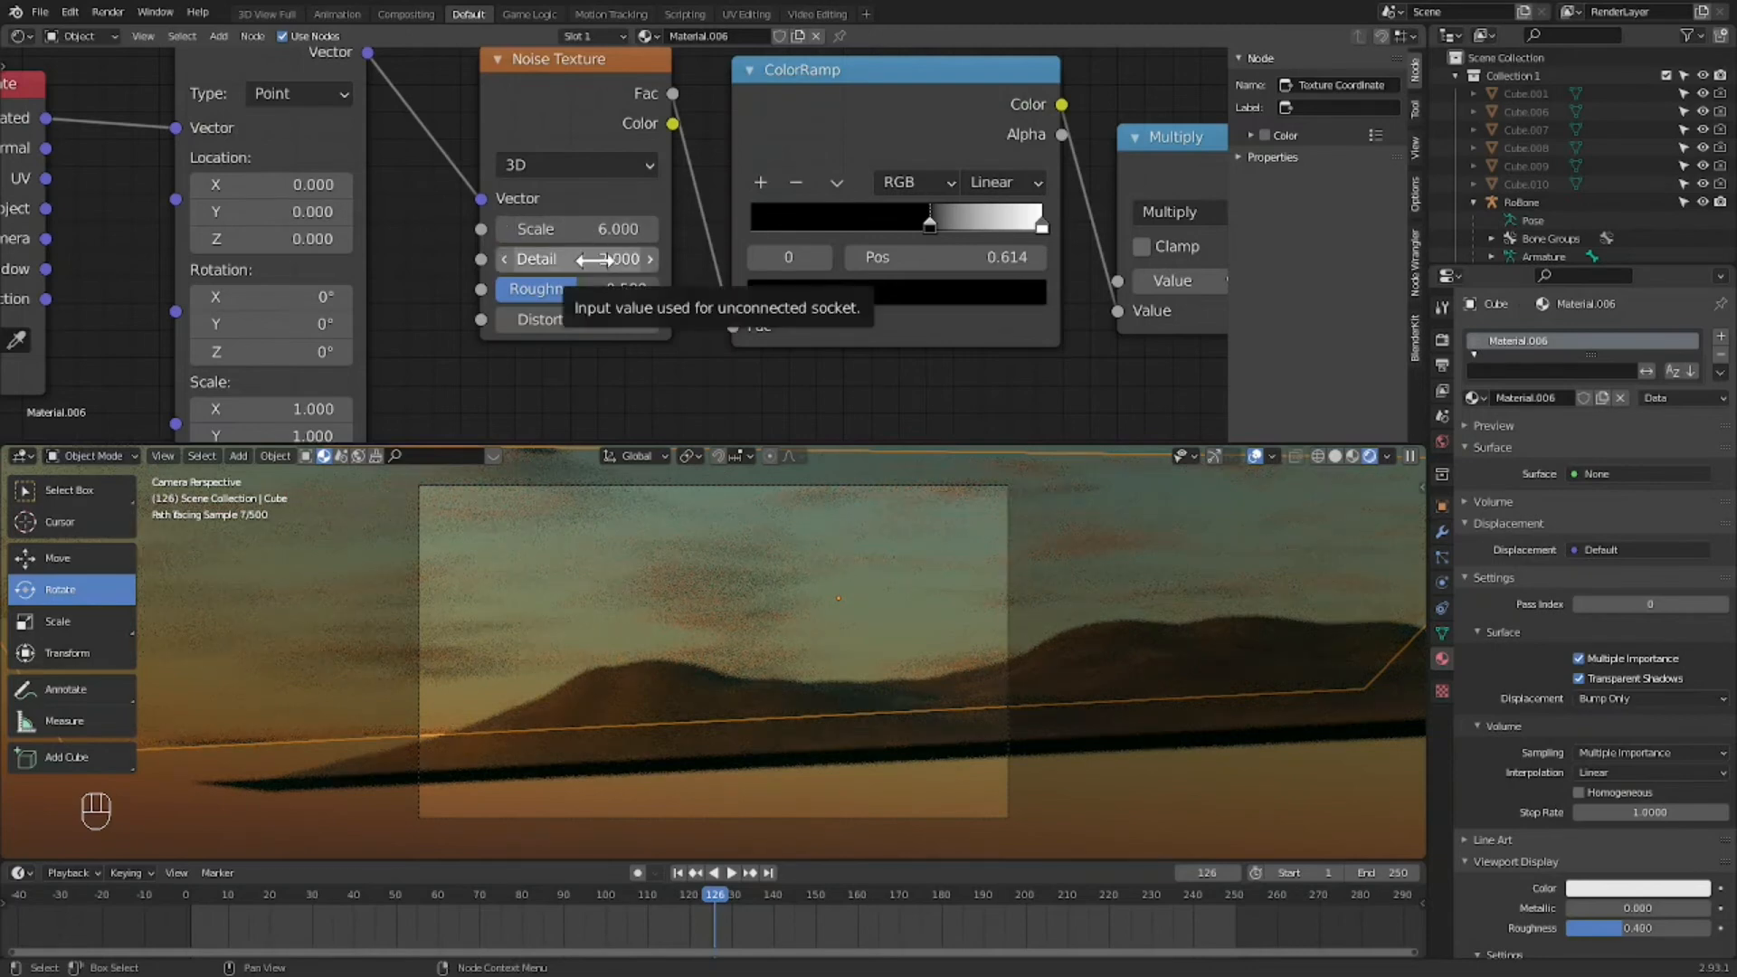
# Step: Set the Noise Texture's Detail to 50
pyautogui.click(595, 259)
pyautogui.press('BackSpace')
pyautogui.write('50')
pyautogui.press('Return')
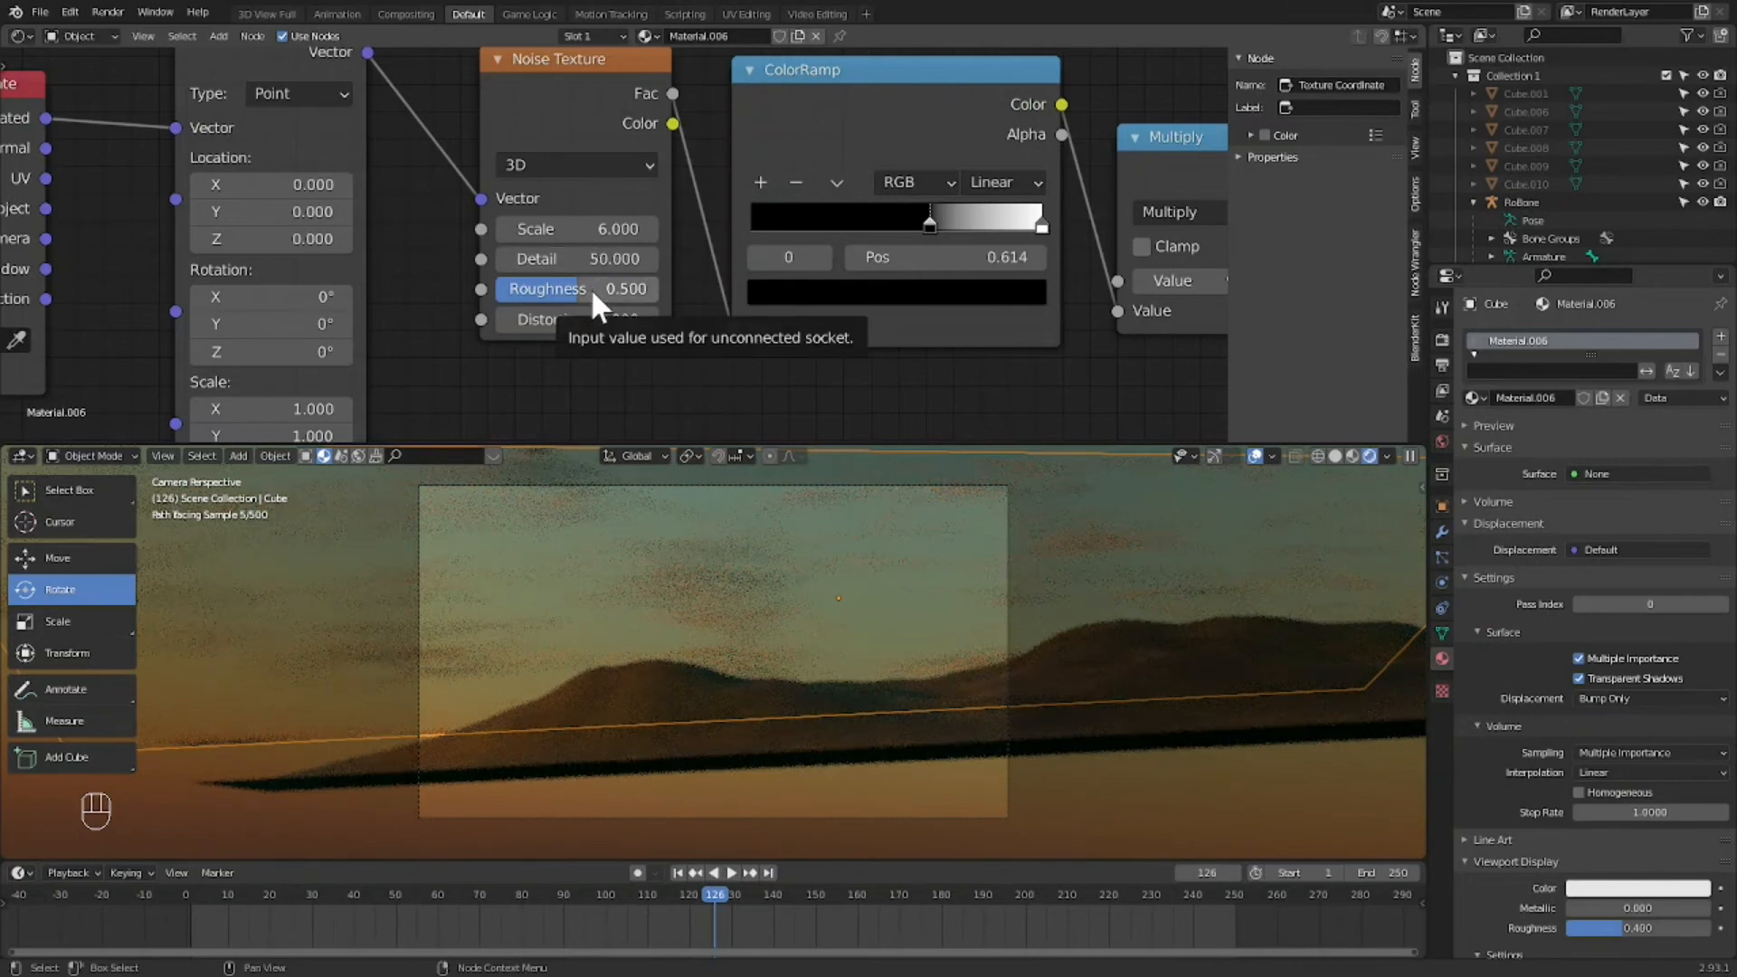
pyautogui.click(590, 285)
pyautogui.press('Return')
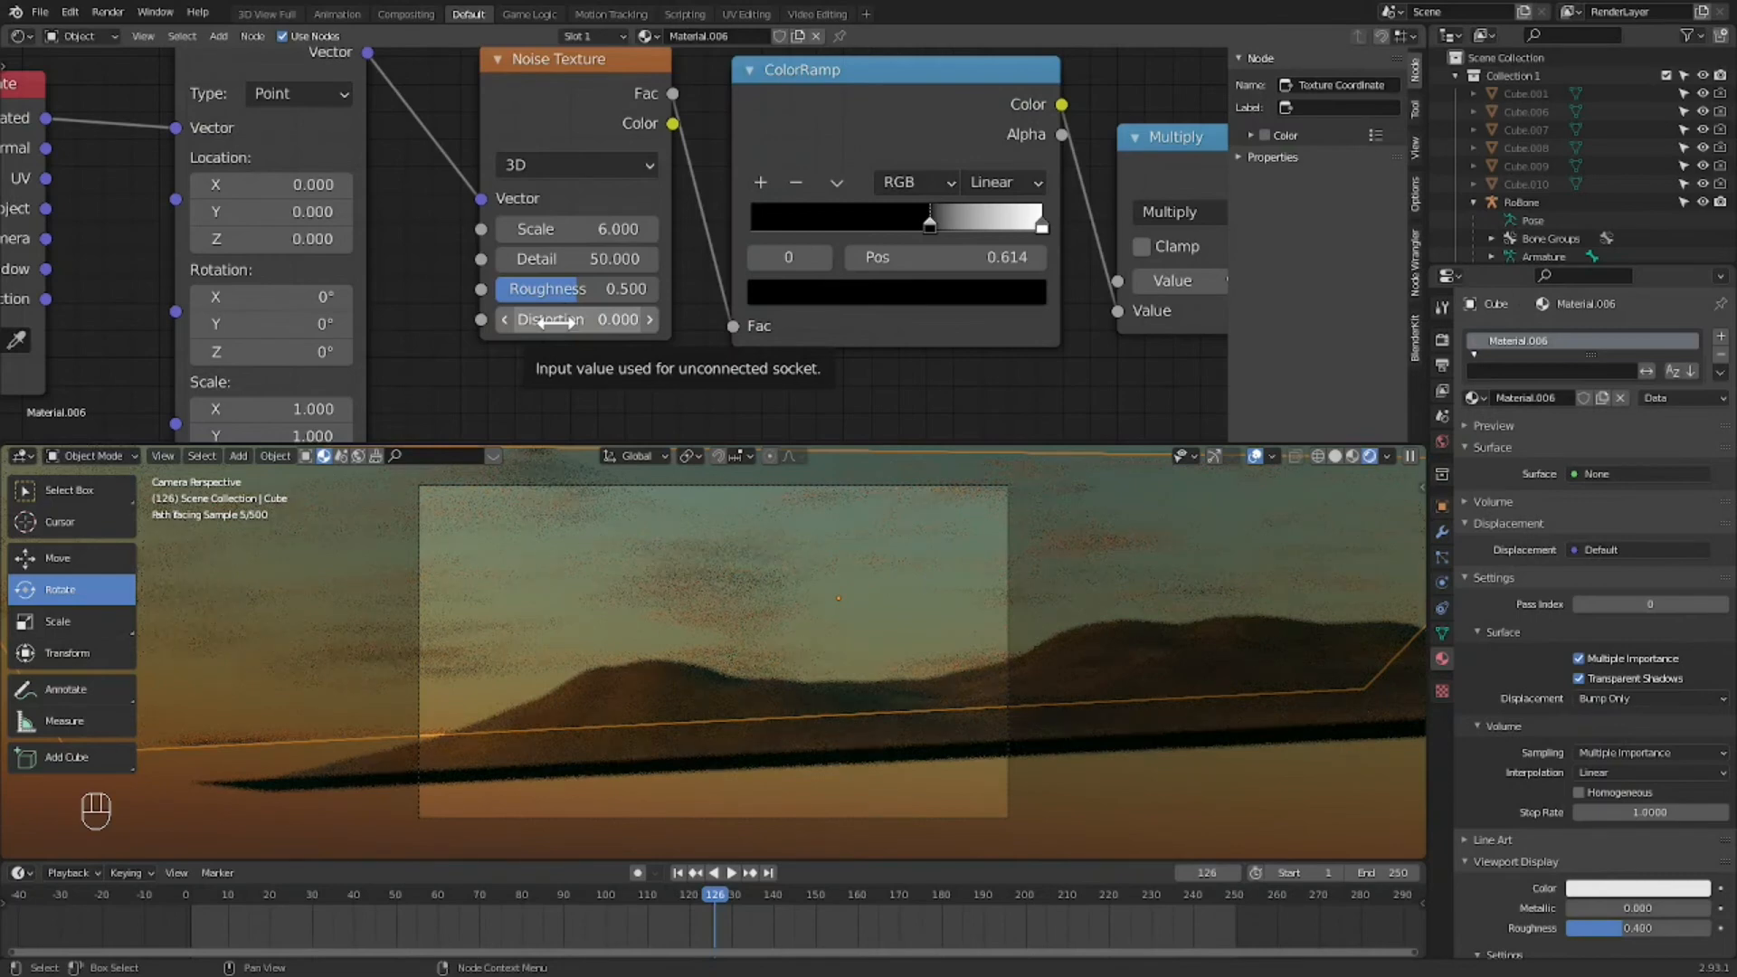
# Step: Try stronger Noise Texture Distortion values up to 2.1, and set the Distortion to 0.3
pyautogui.moveTo(550, 321); pyautogui.dragTo(615, 321)
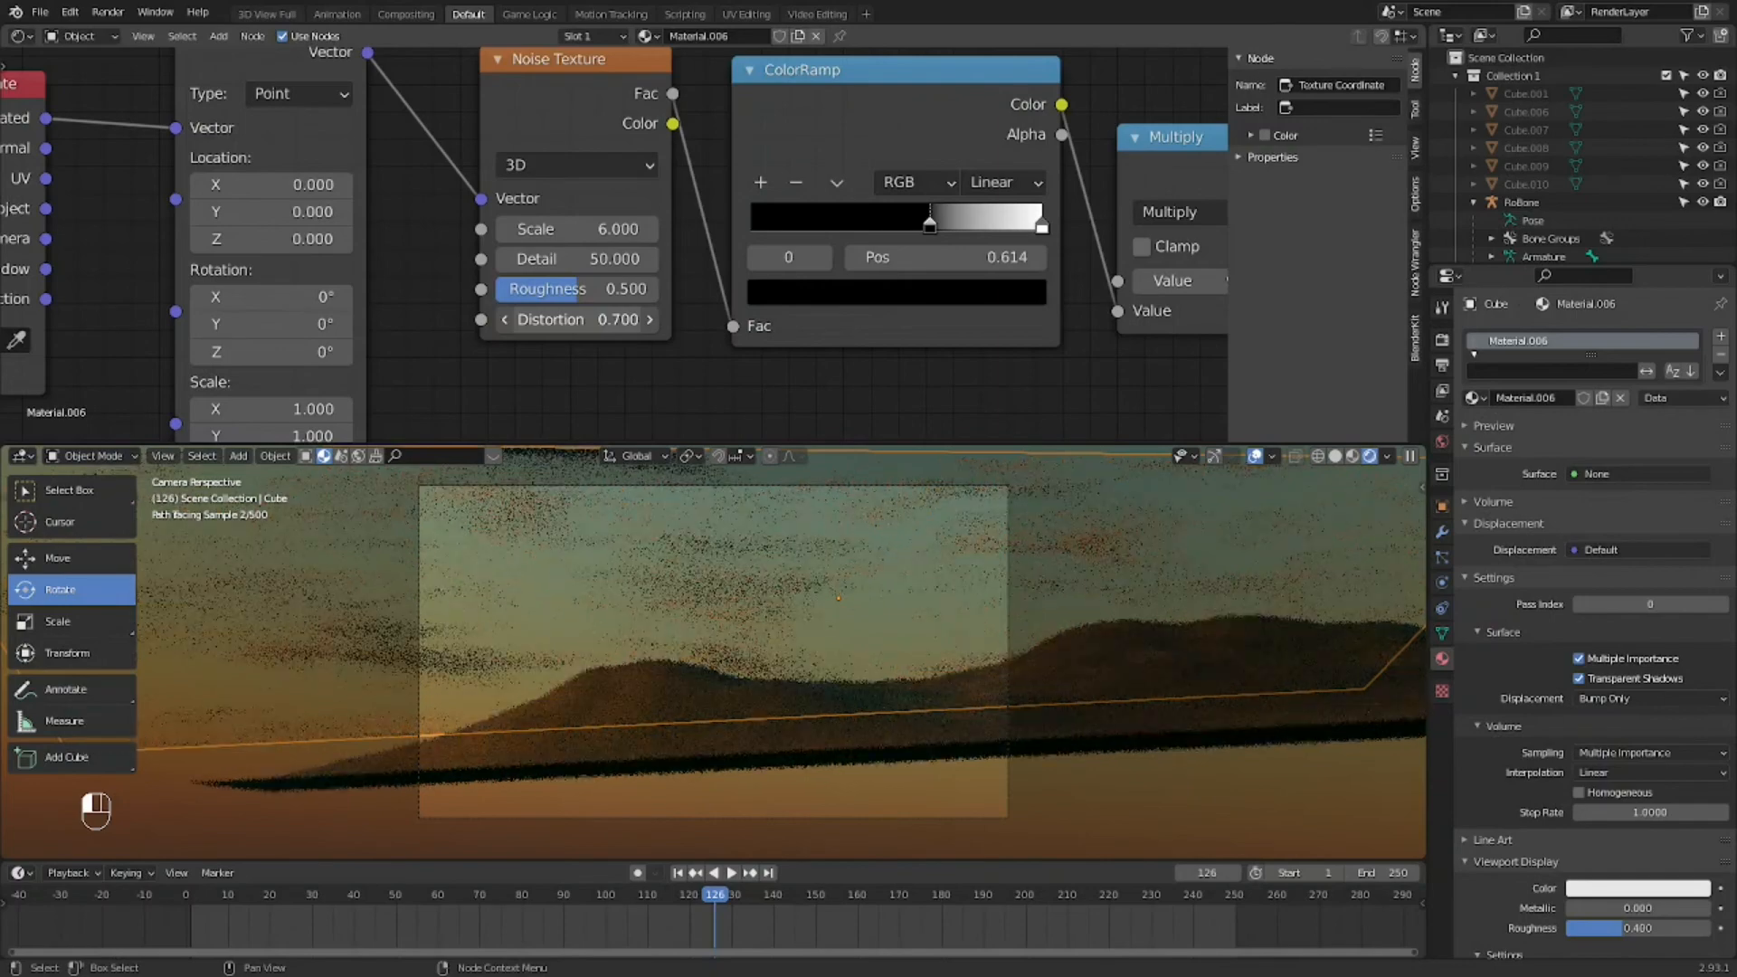
pyautogui.moveTo(615, 320); pyautogui.dragTo(678, 320)
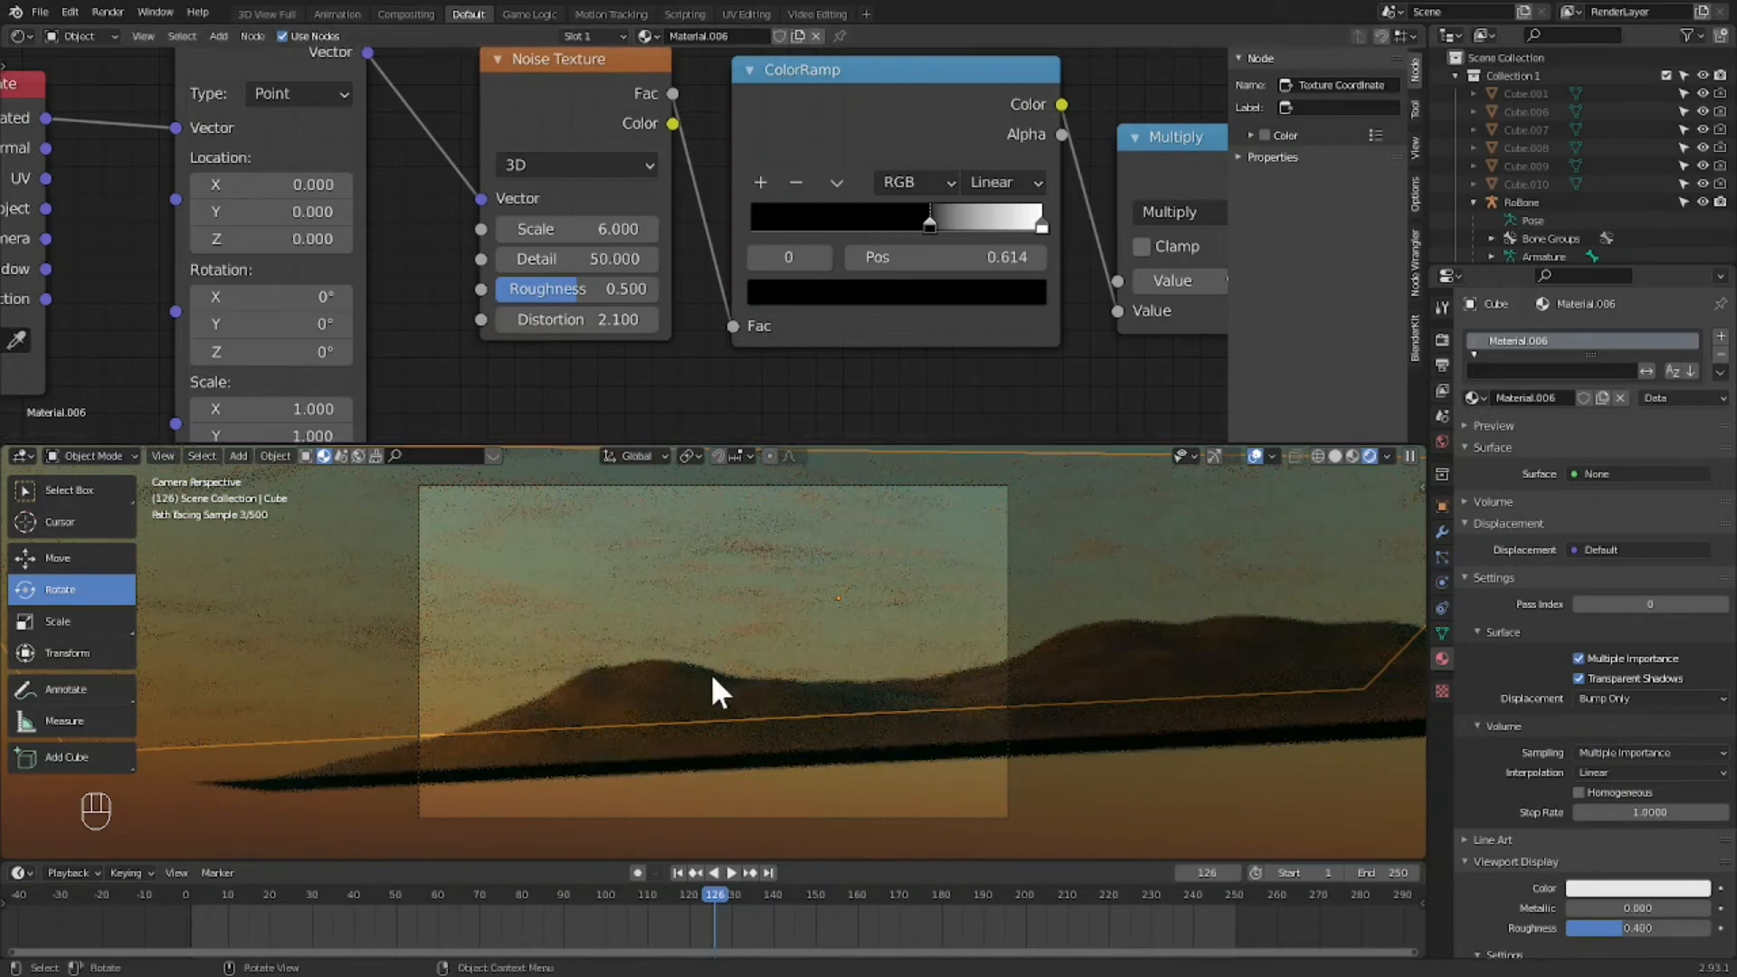
pyautogui.click(588, 320)
pyautogui.press('BackSpace')
pyautogui.write('0.3')
pyautogui.press('Return')
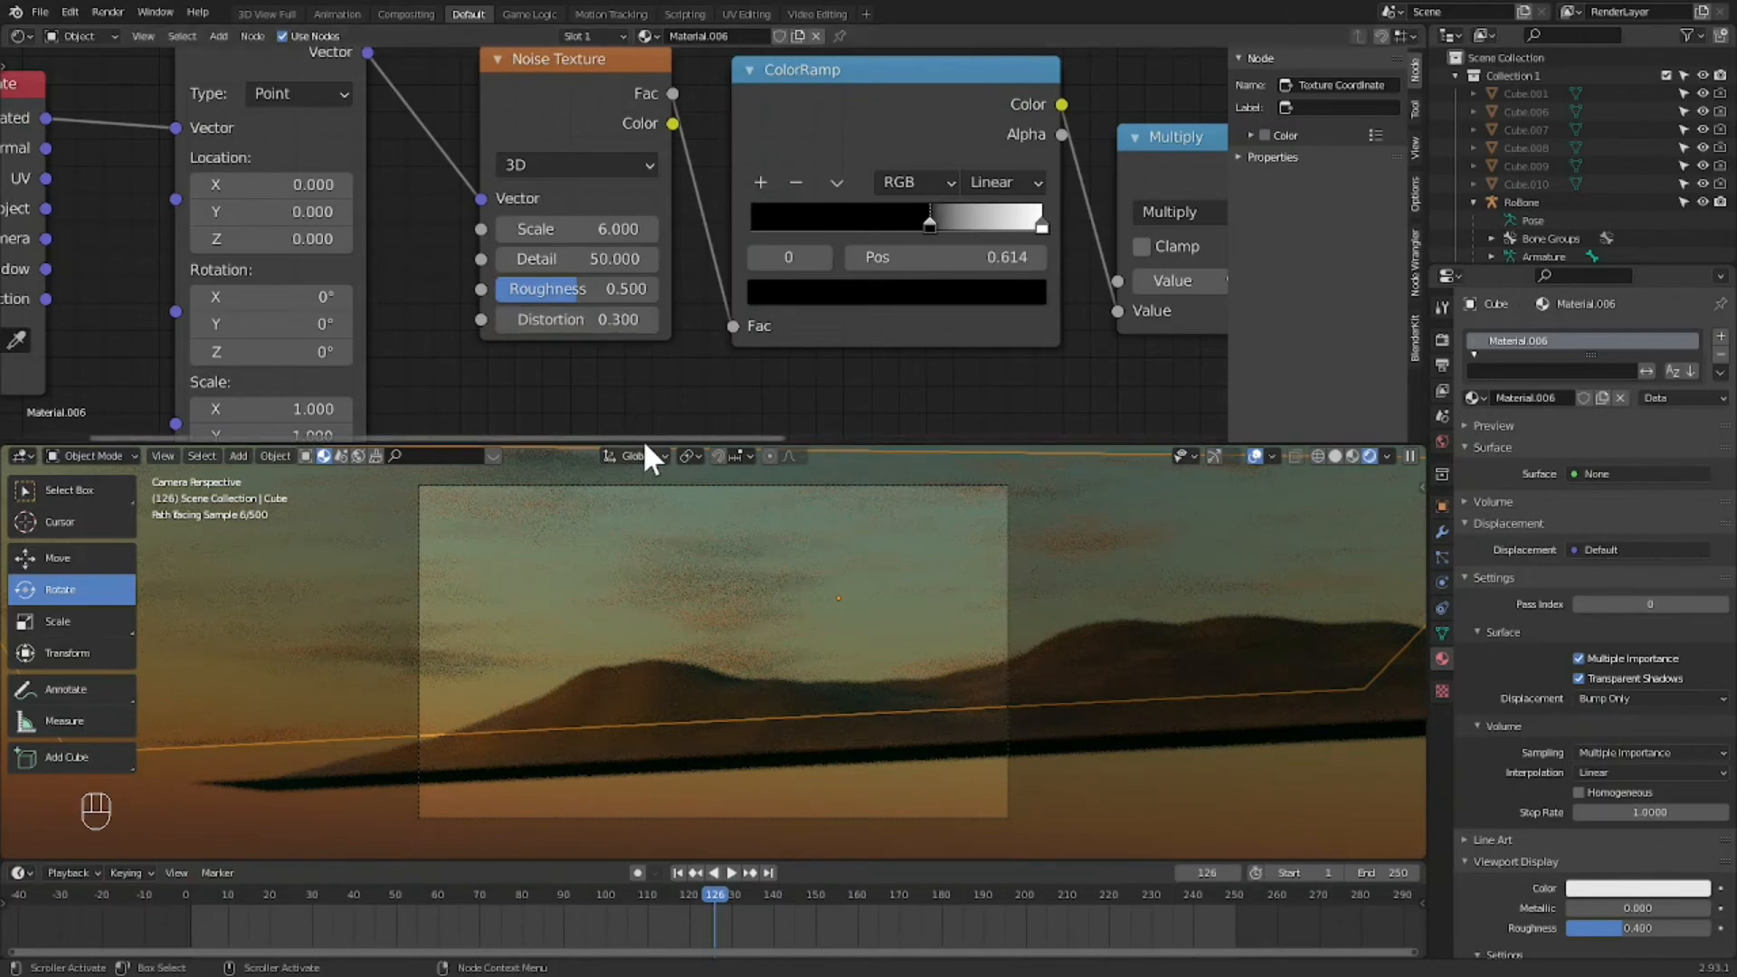
# Step: Shift the fog pattern by setting the Mapping node's Location to X 1.3 and Y 1.7
pyautogui.moveTo(648, 431); pyautogui.dragTo(556, 431)
pyautogui.scroll(-2, 563, 352)
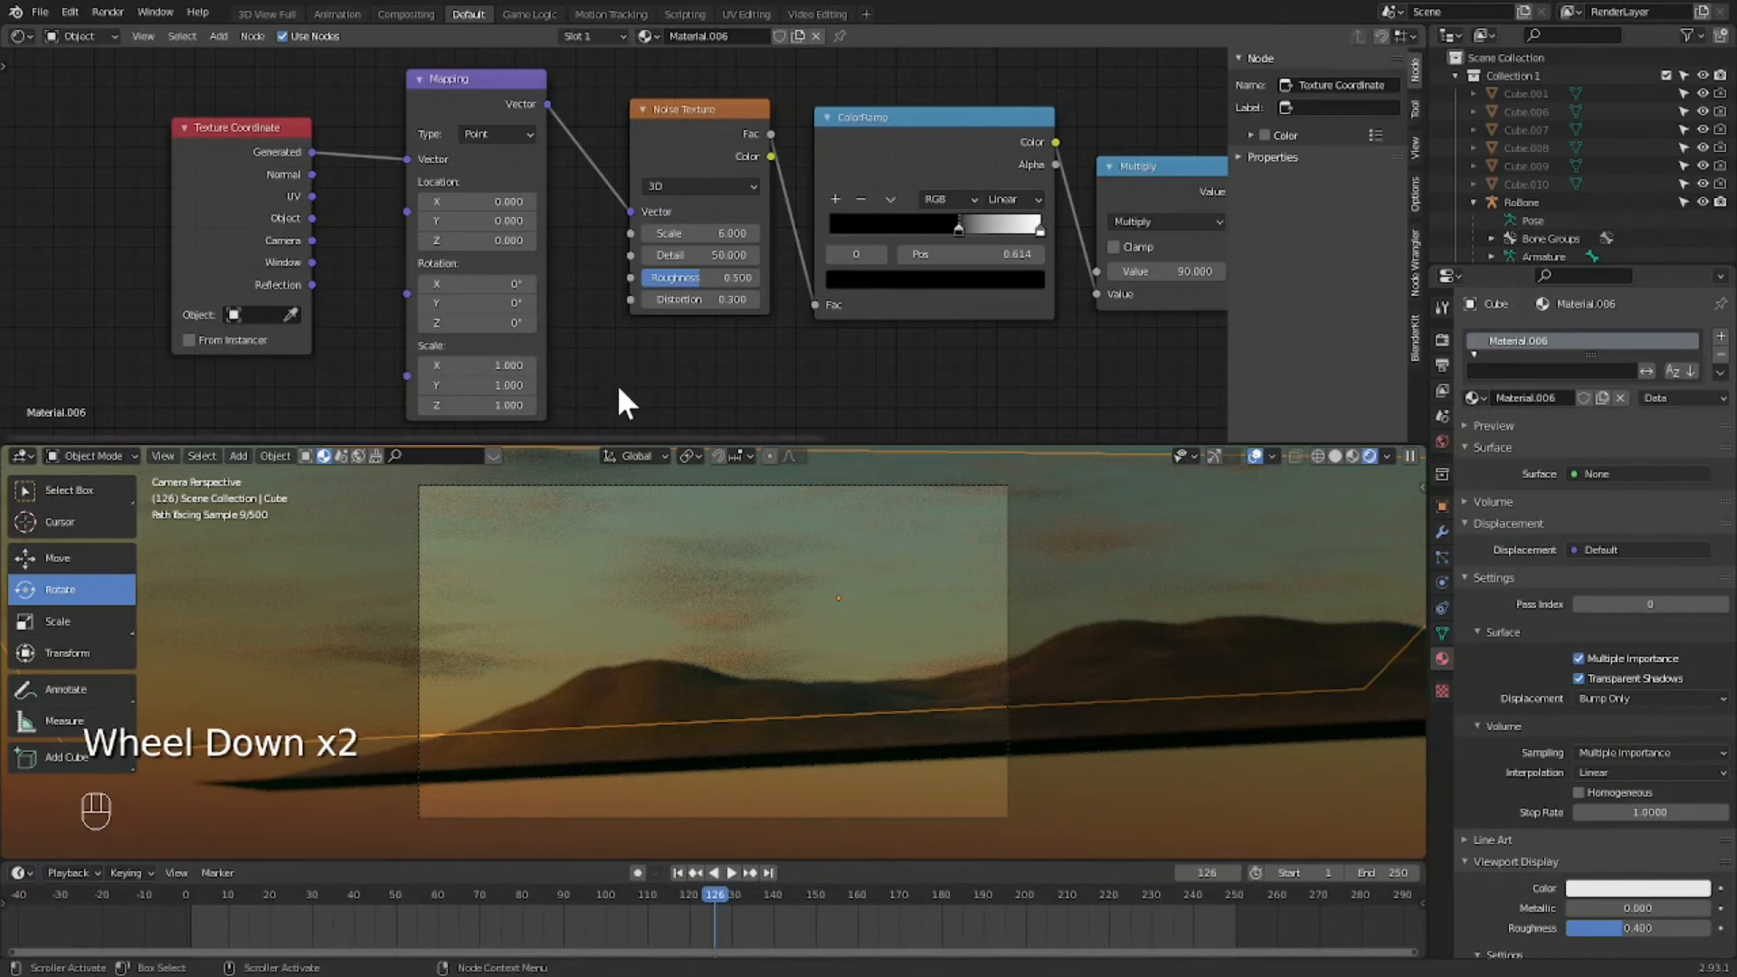
pyautogui.moveTo(628, 437); pyautogui.dragTo(529, 372)
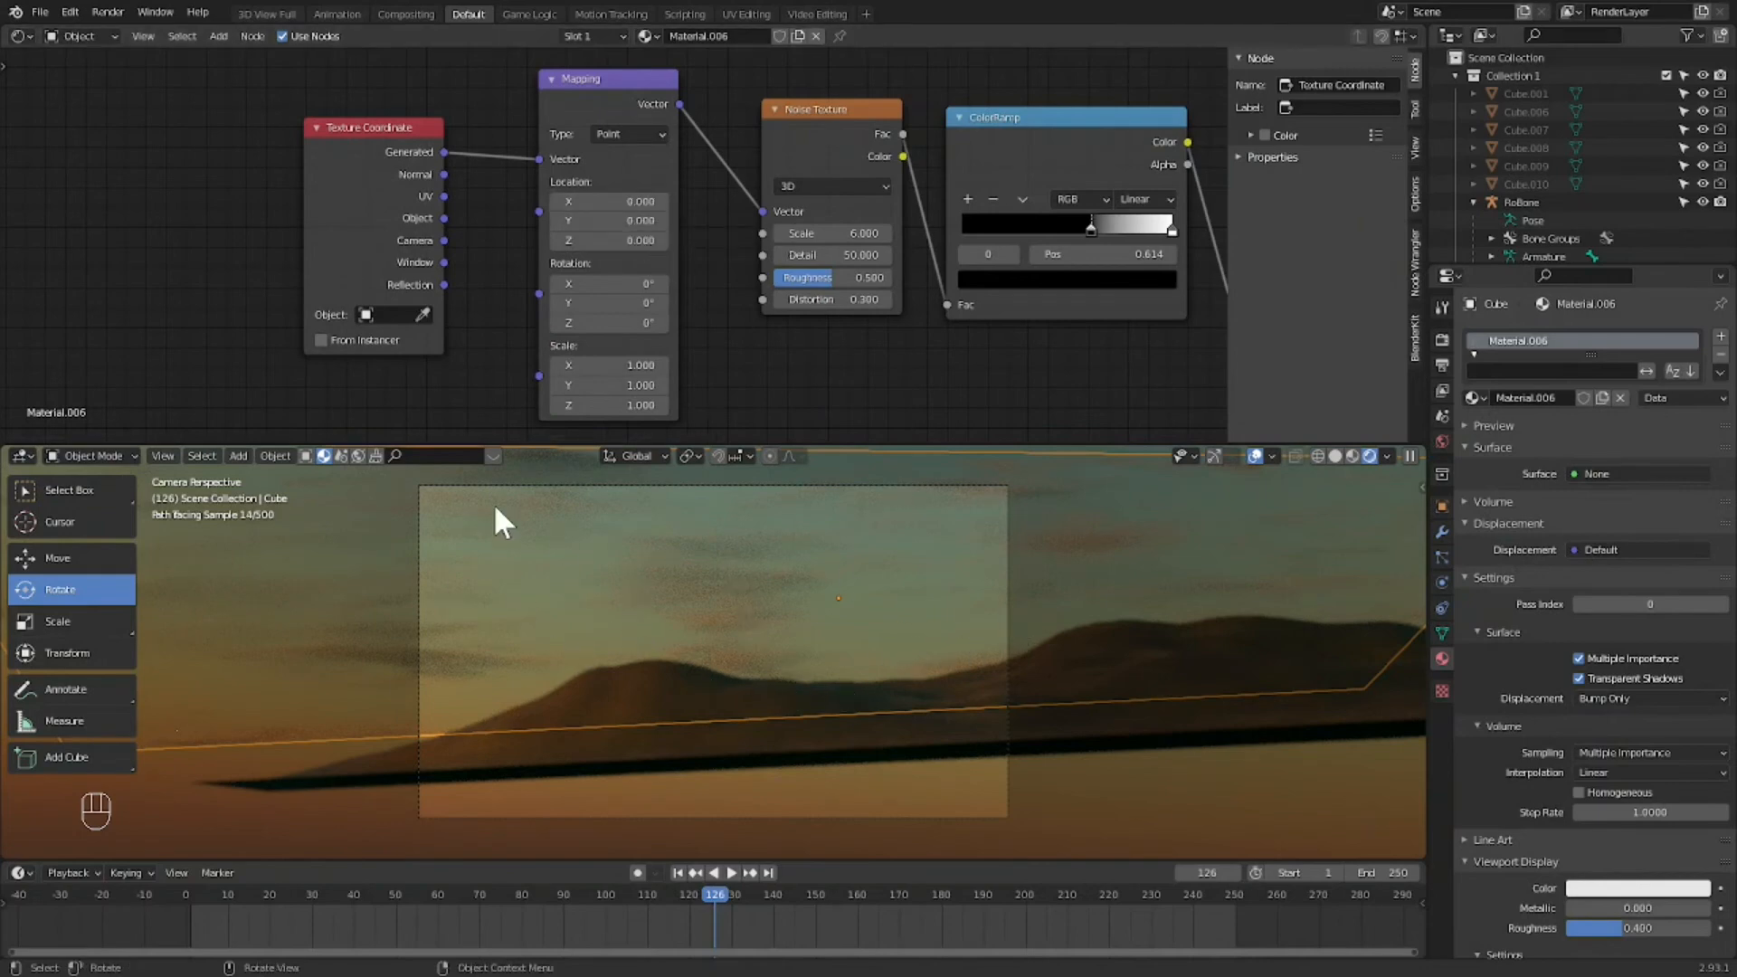
pyautogui.click(599, 199)
pyautogui.moveTo(598, 199); pyautogui.dragTo(670, 199)
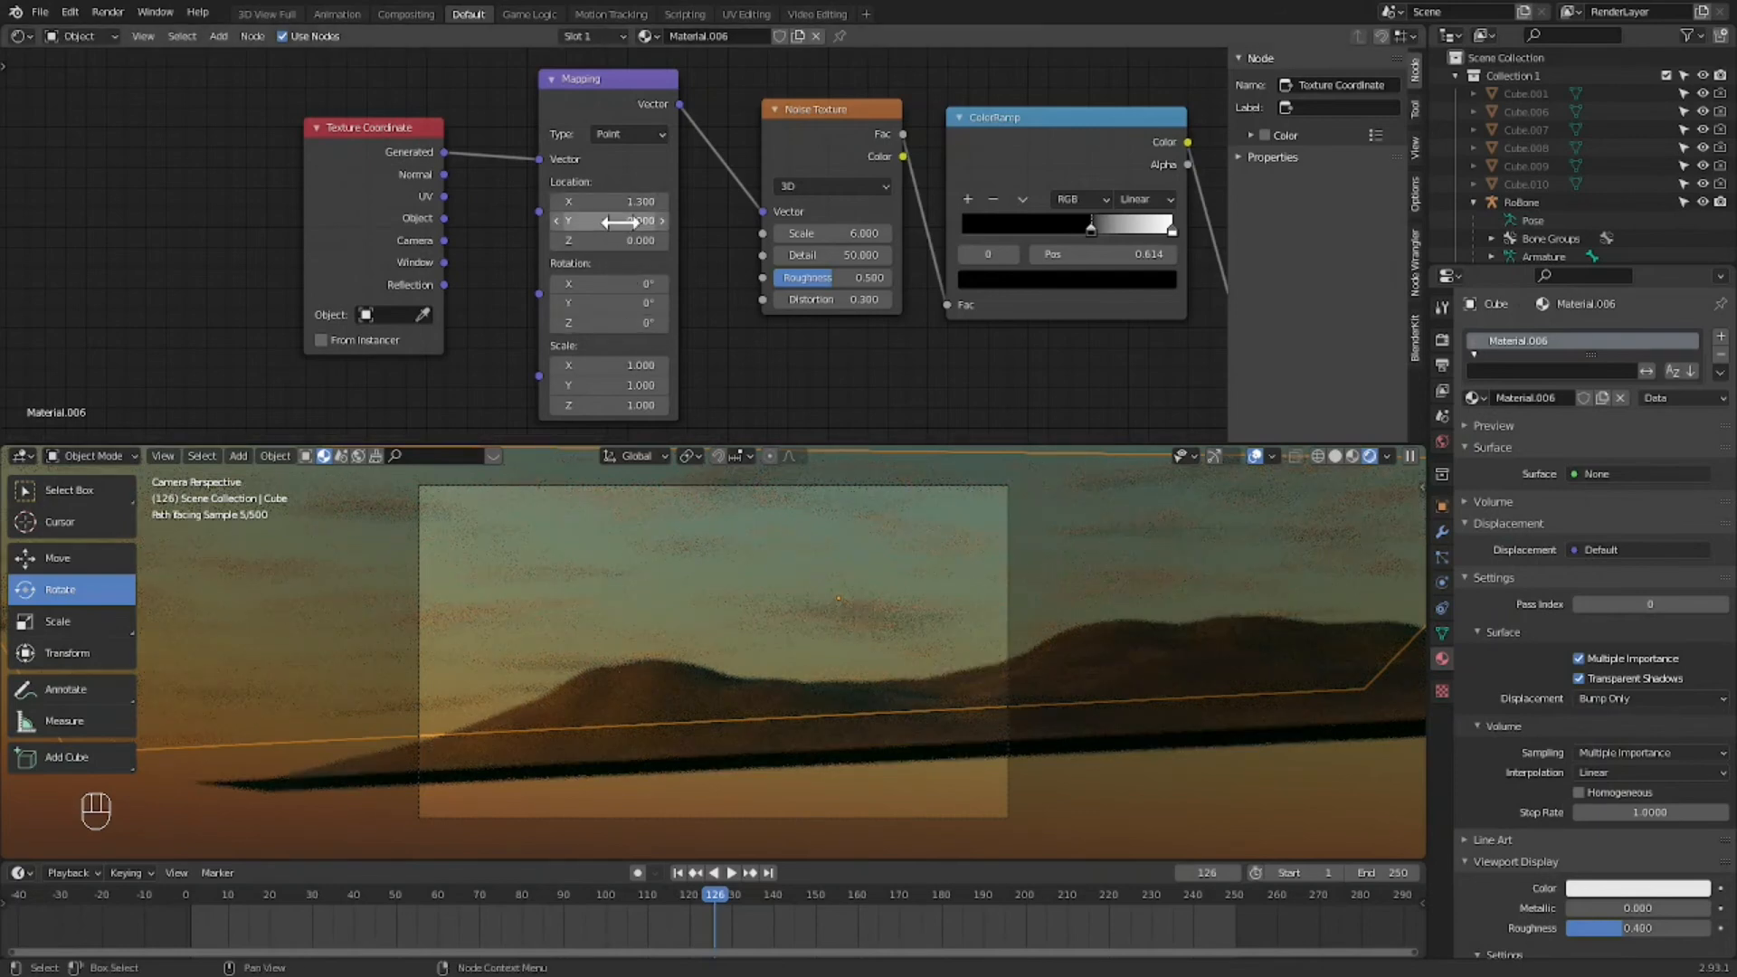
pyautogui.moveTo(619, 221); pyautogui.dragTo(696, 221)
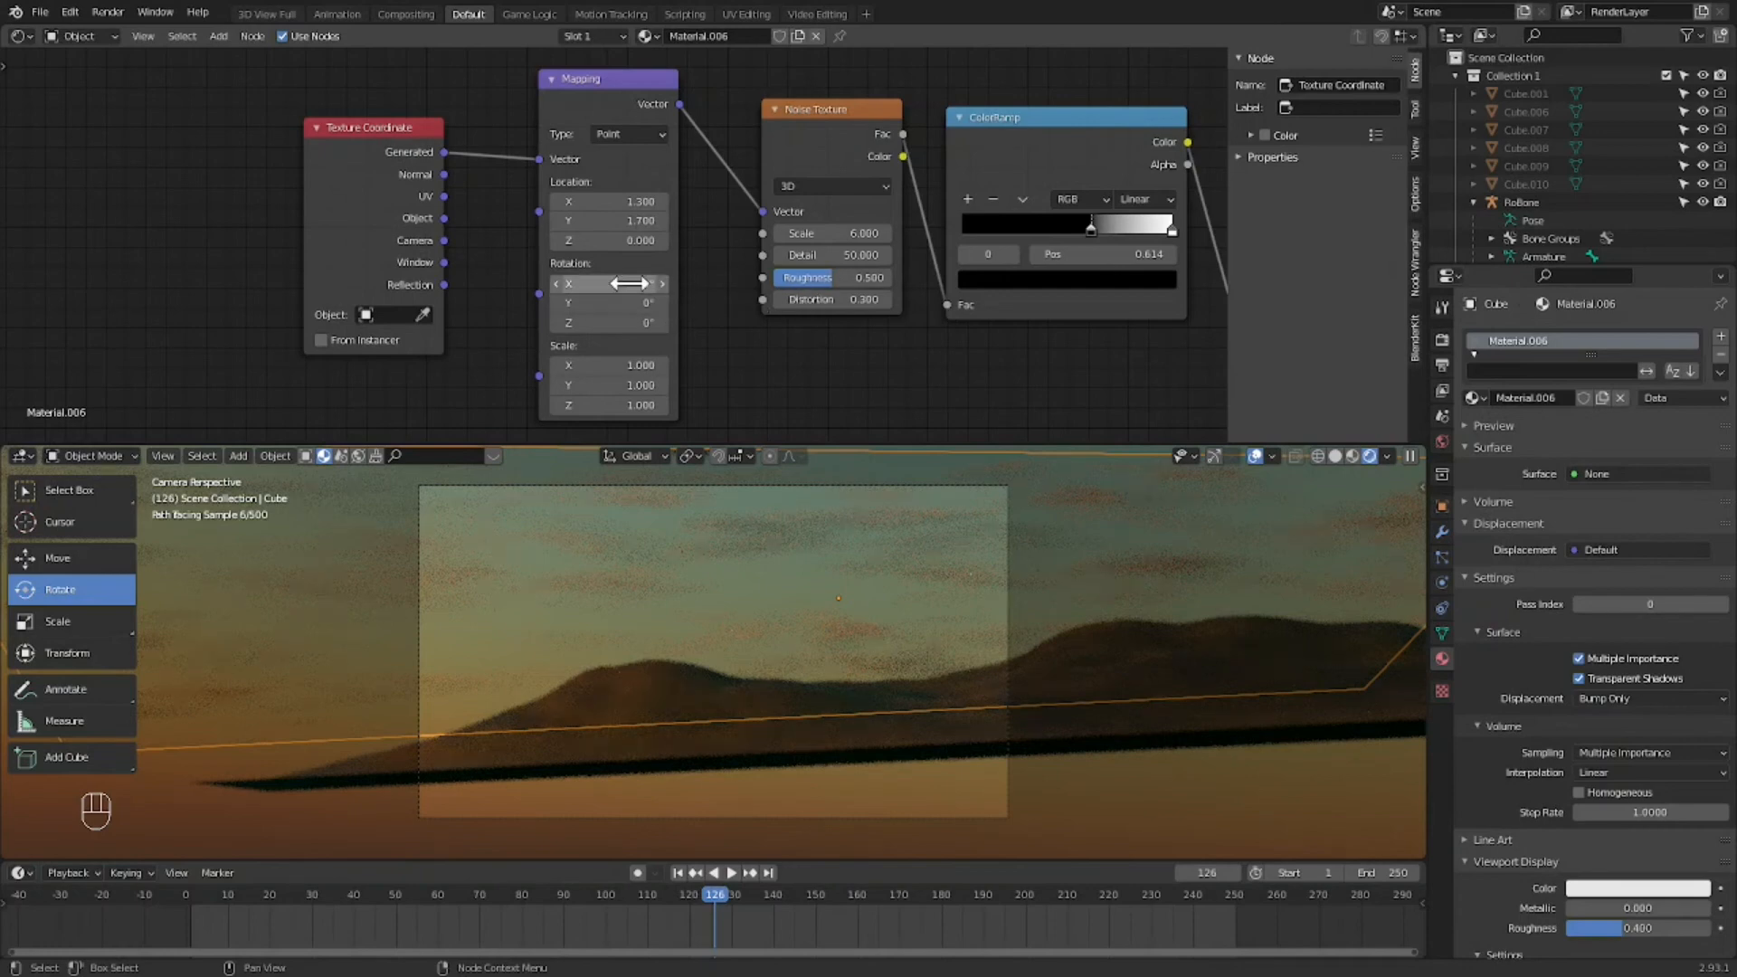
# Step: Try Mapping node Rotation values of 7.7° on X and 3.9° on Y, and reset both to 0°
pyautogui.moveTo(628, 283); pyautogui.dragTo(598, 285)
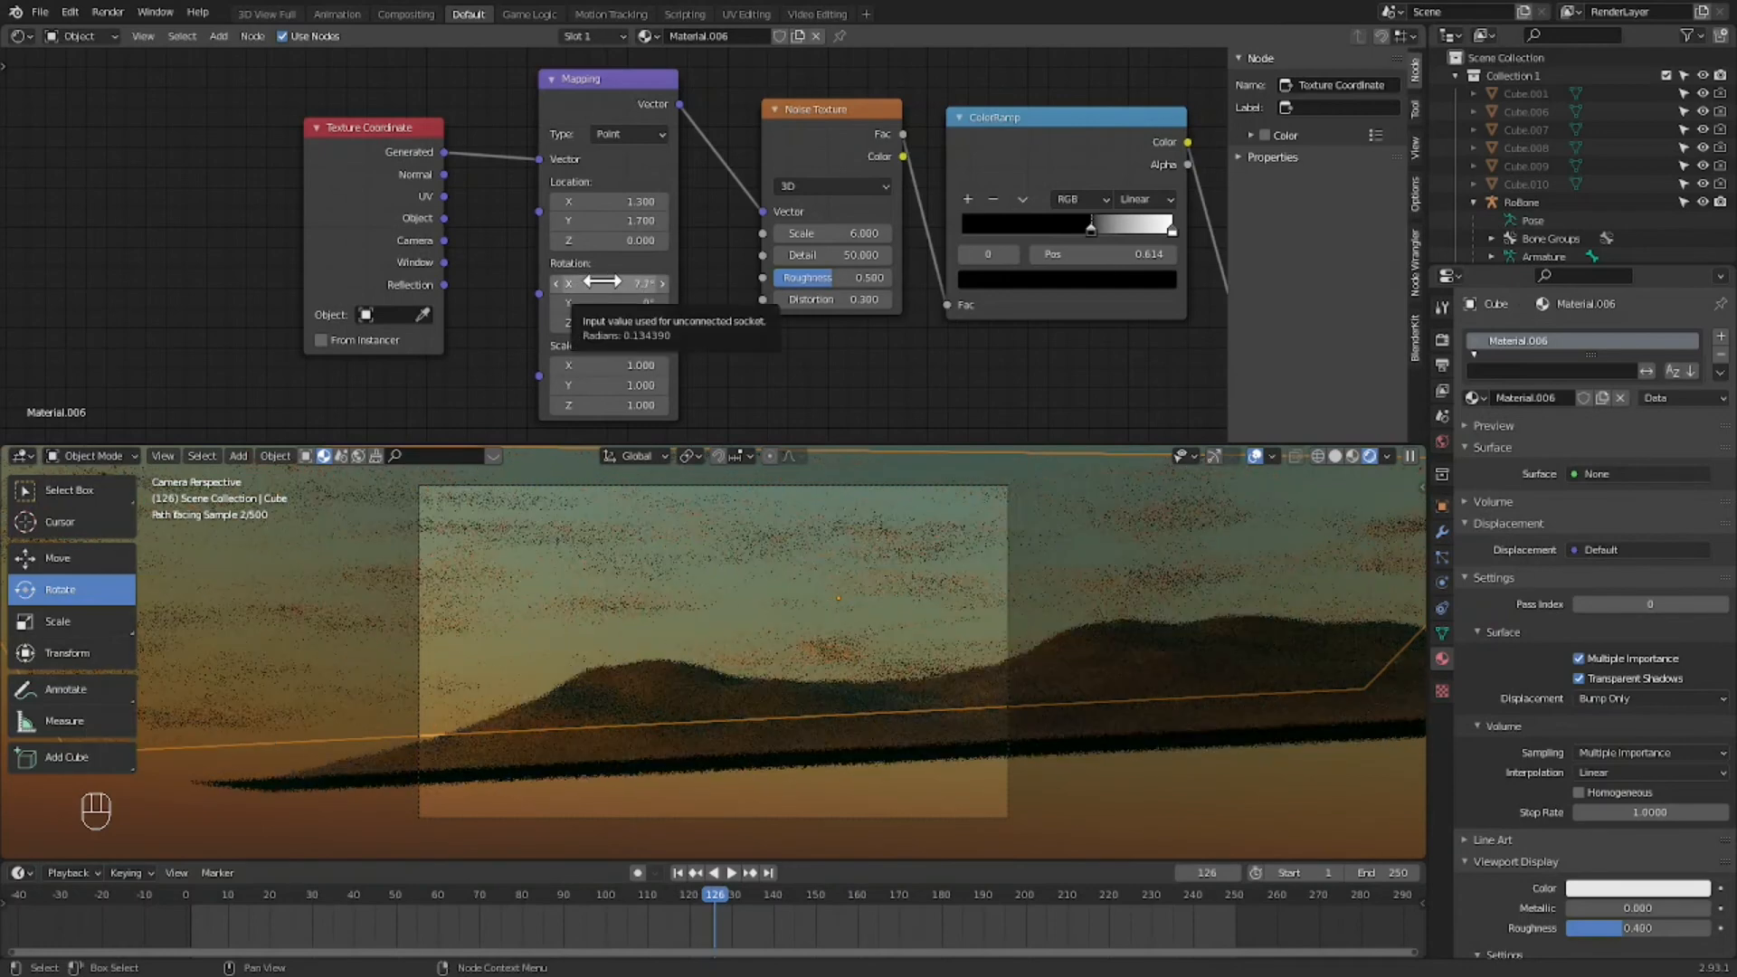
pyautogui.moveTo(579, 303); pyautogui.dragTo(593, 308)
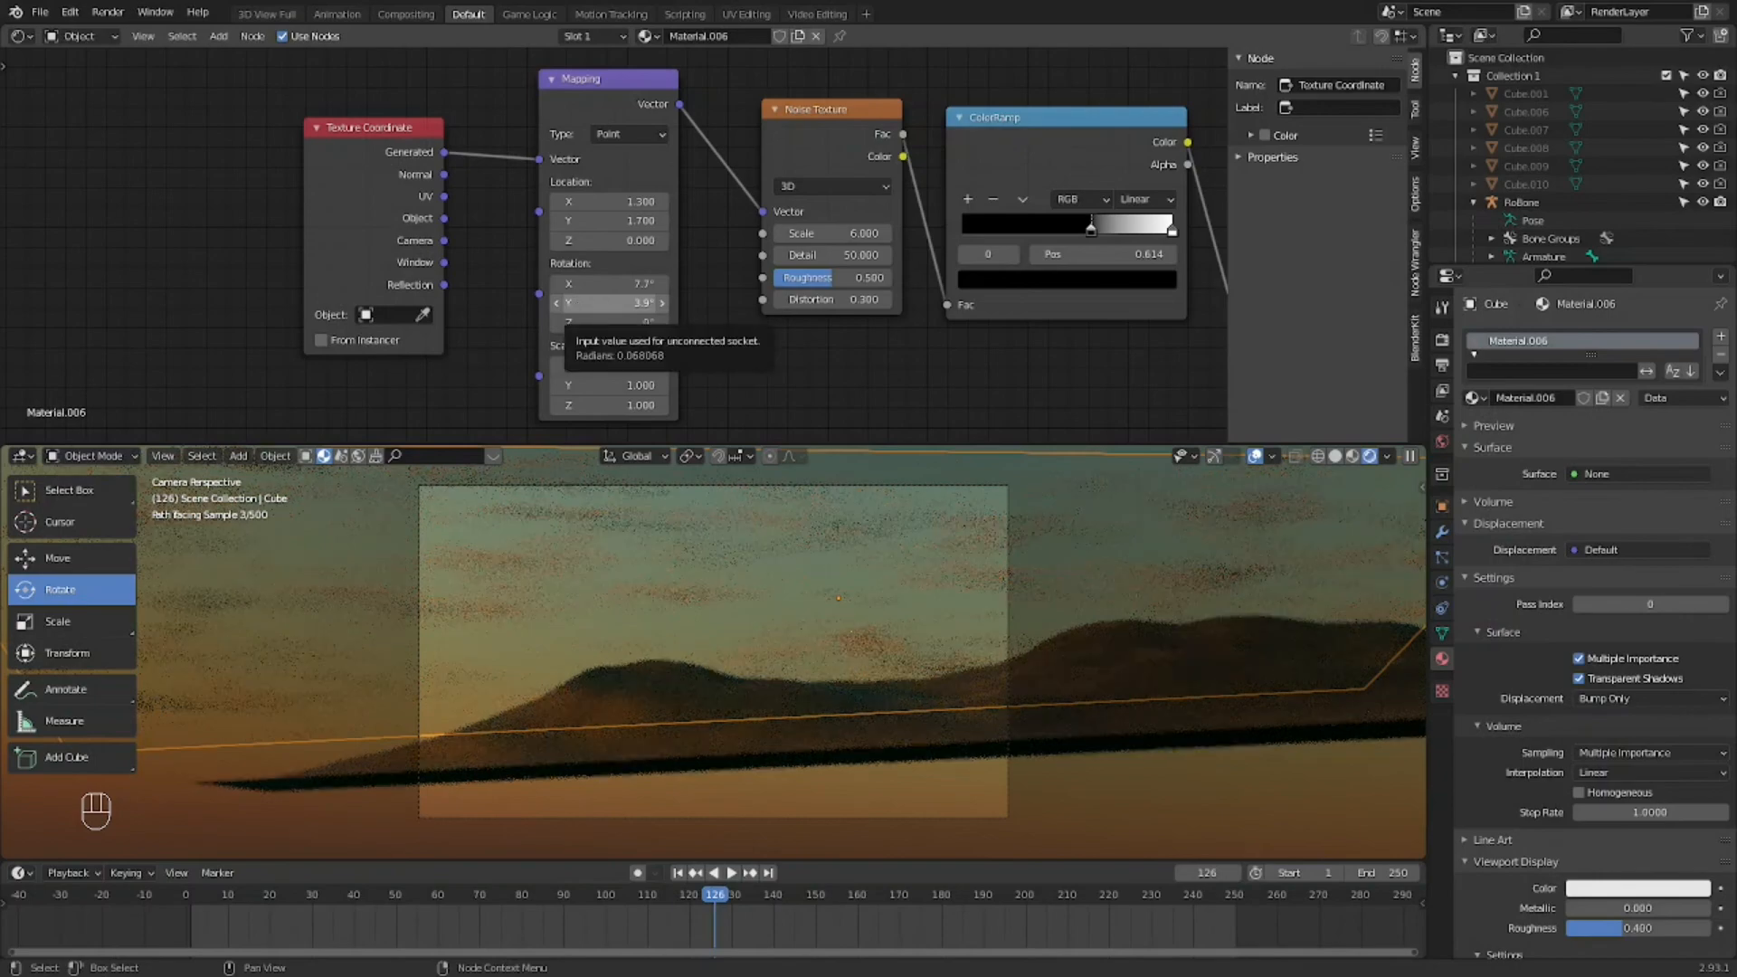
pyautogui.click(591, 306)
pyautogui.press('BackSpace')
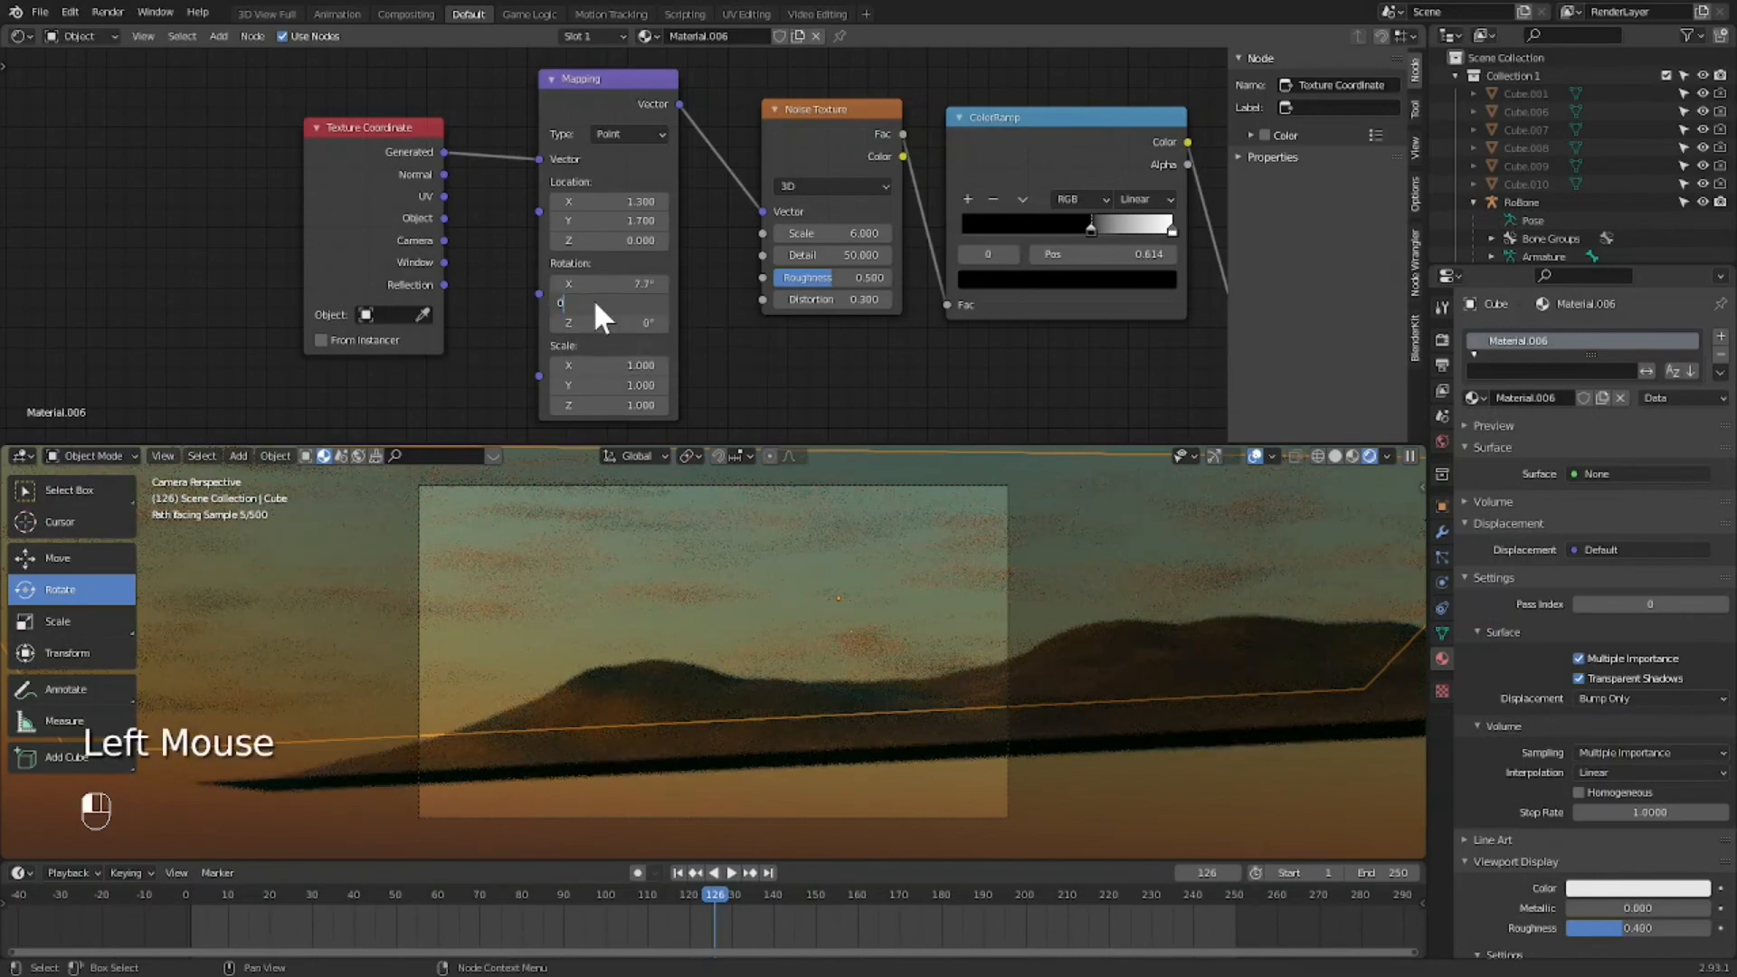
pyautogui.press('Return')
pyautogui.click(617, 285)
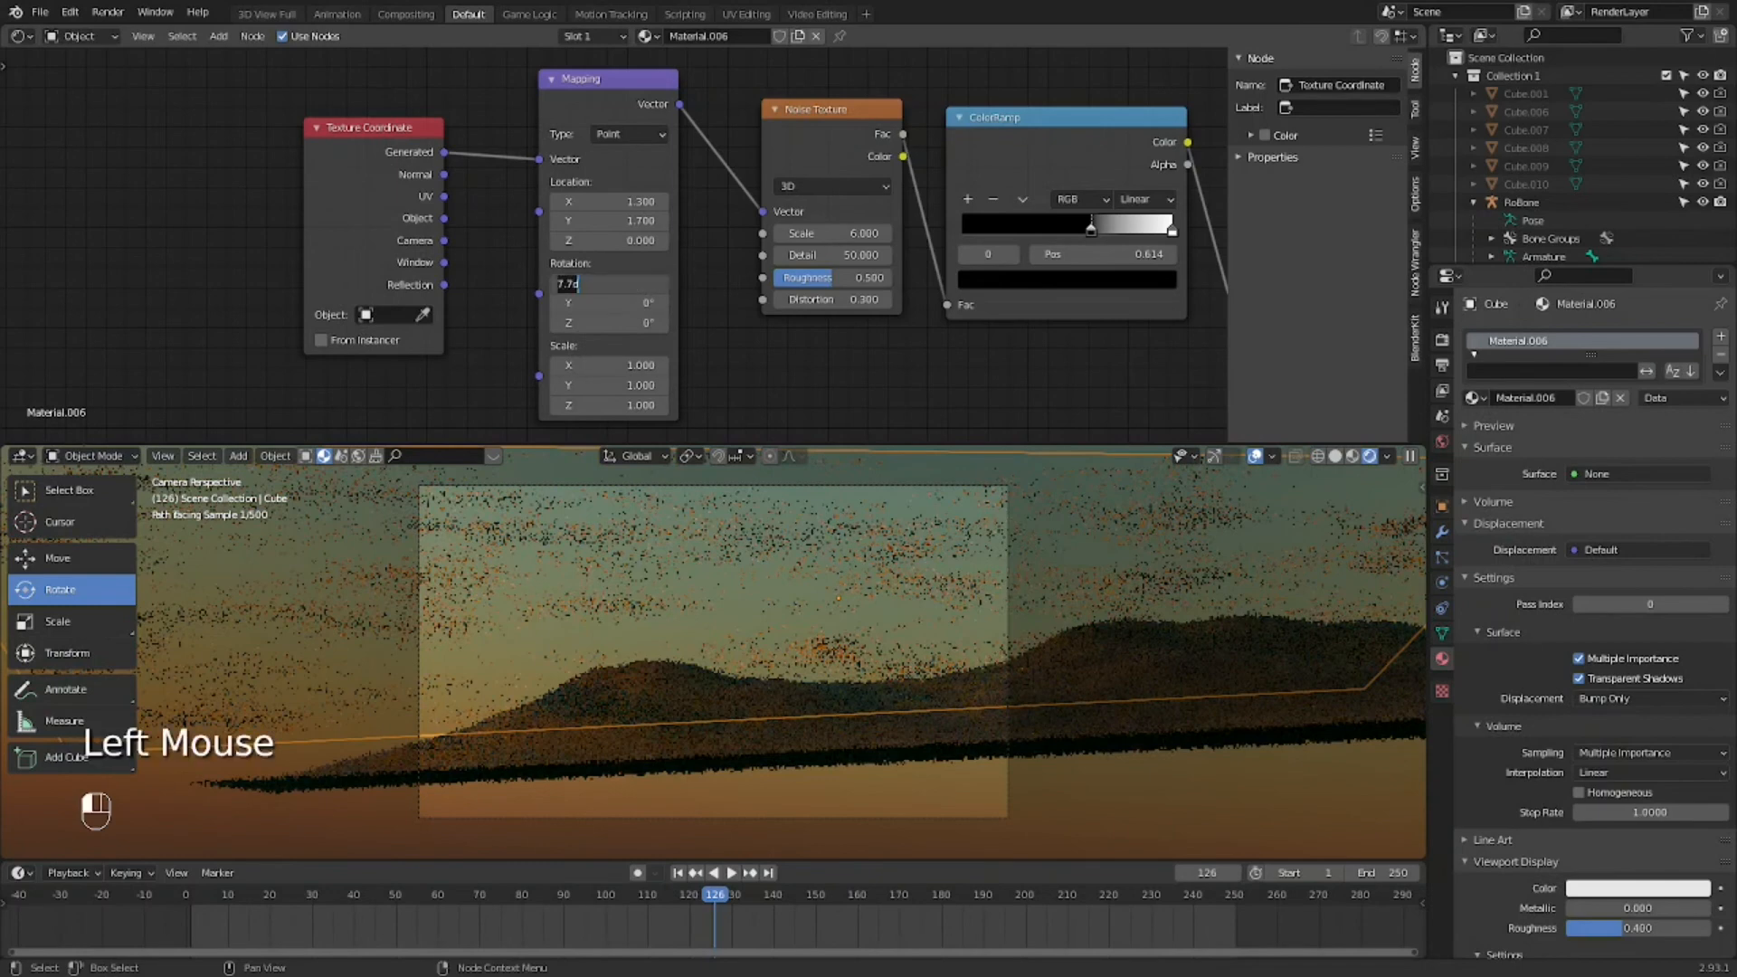
pyautogui.press('BackSpace')
pyautogui.press('Return')
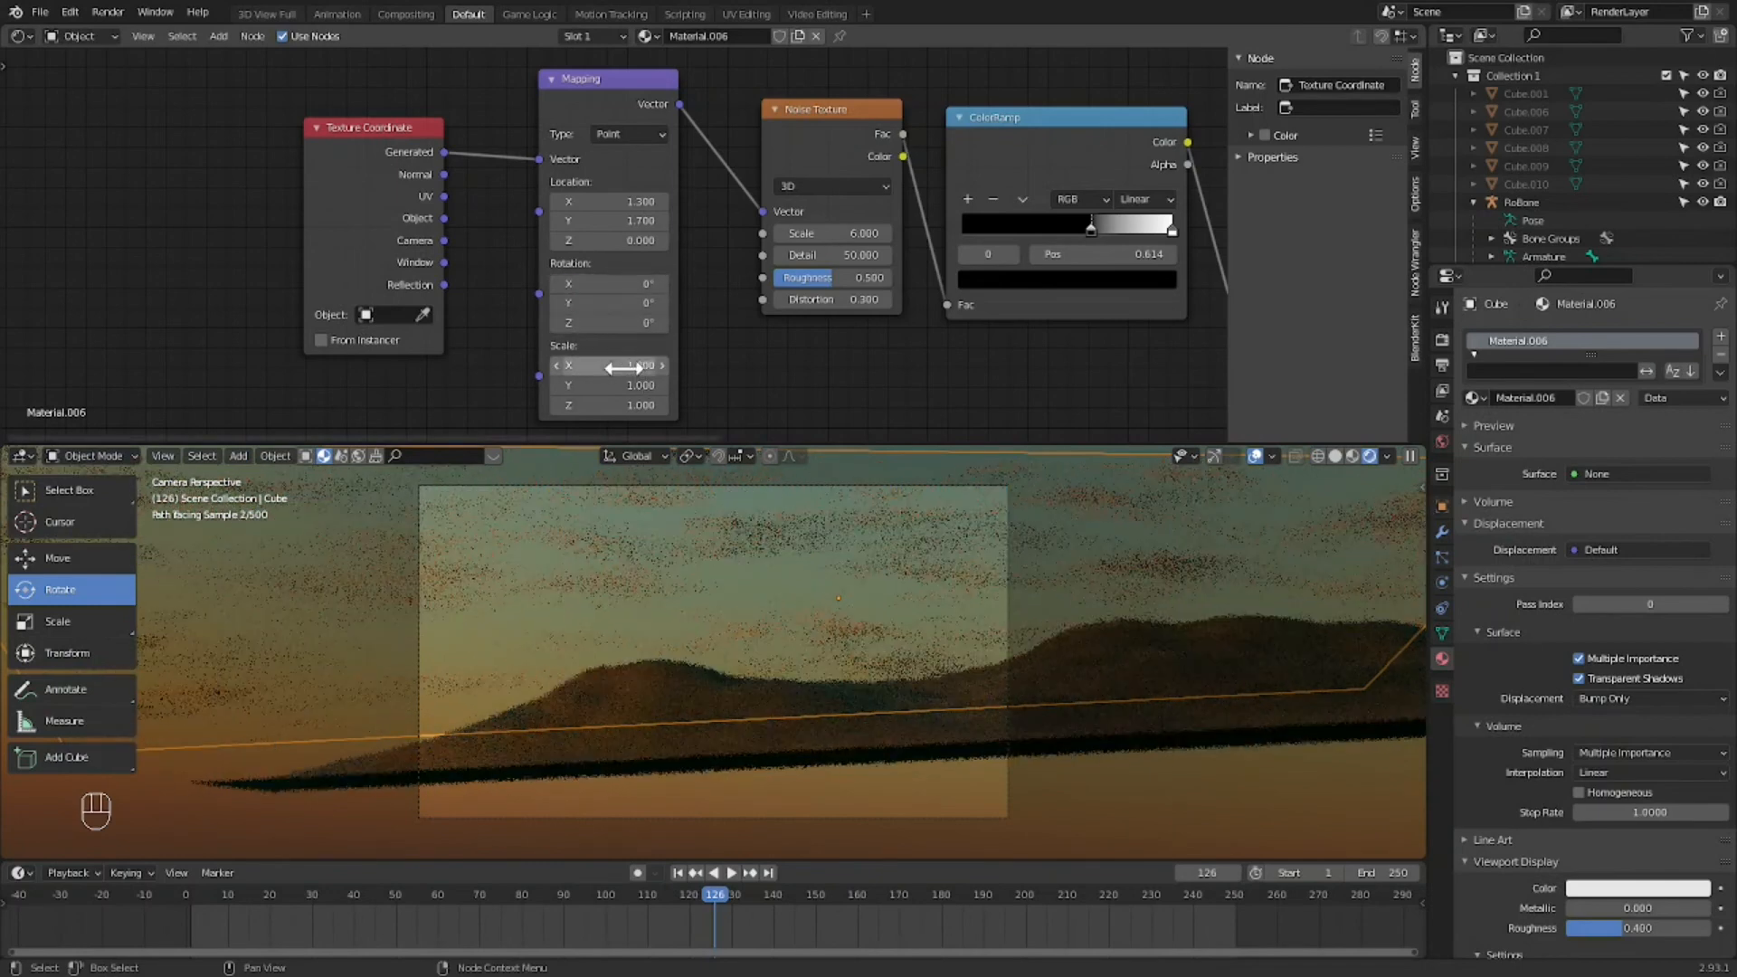
# Step: Try a Mapping node X Scale of 4.1, and return it to 1
pyautogui.moveTo(1219, 295); pyautogui.dragTo(1209, 351)
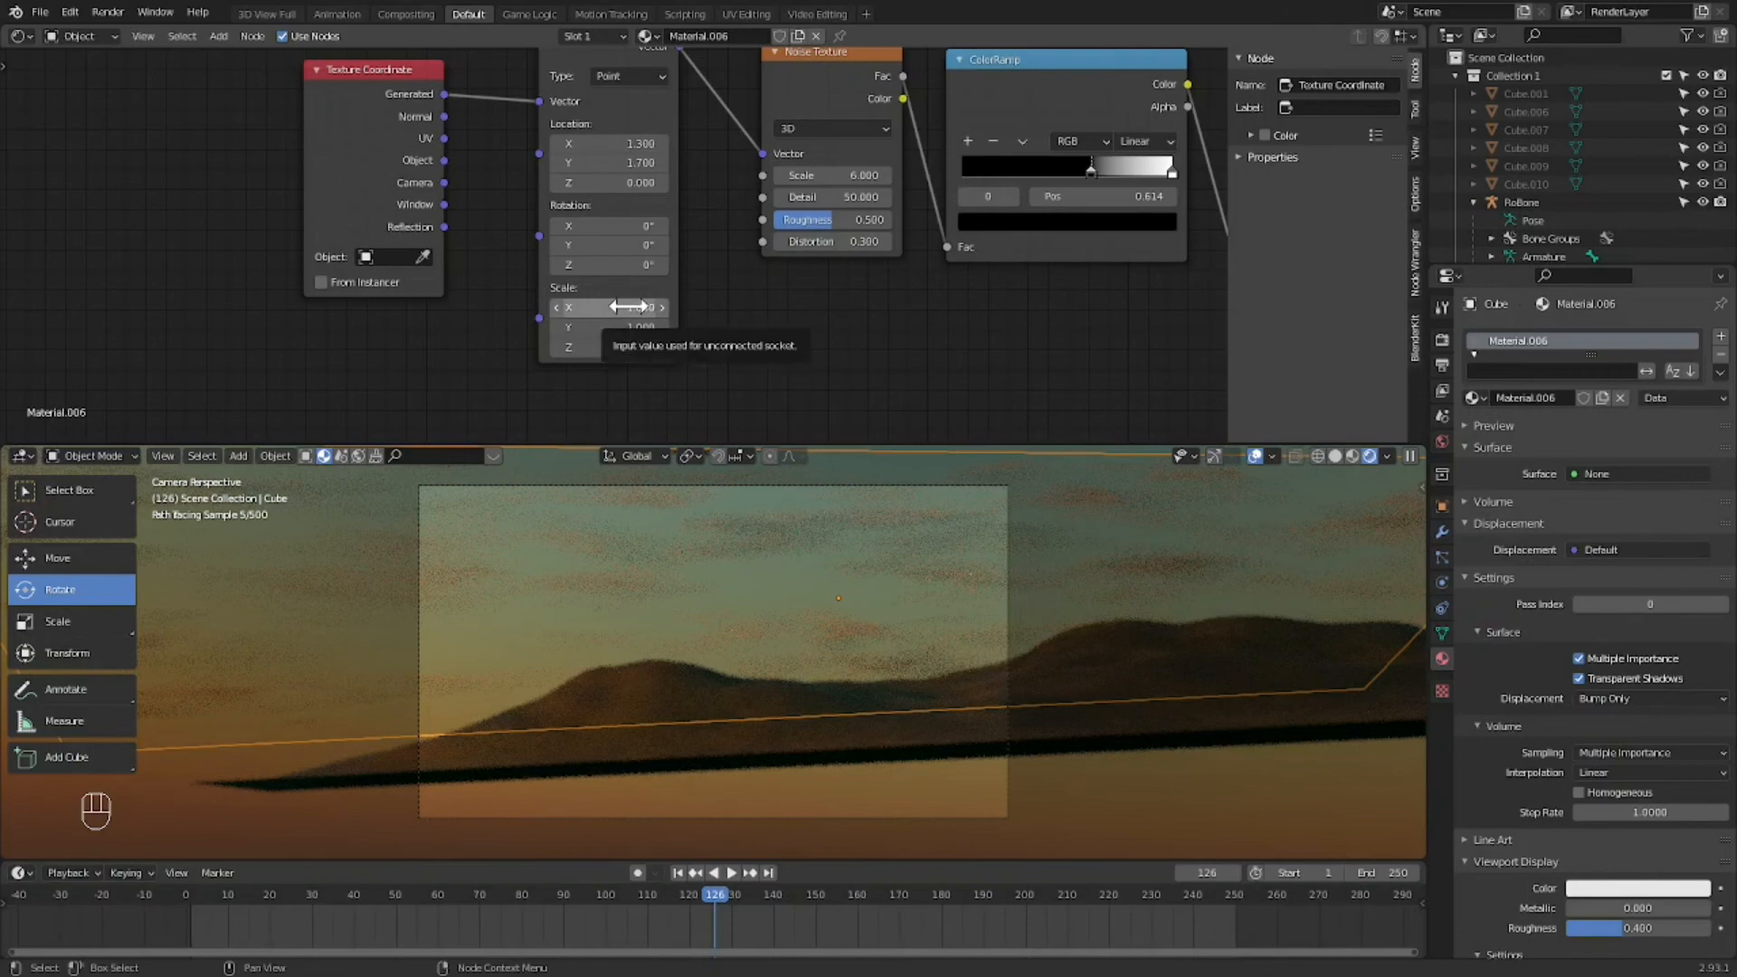
pyautogui.moveTo(629, 307); pyautogui.dragTo(705, 307)
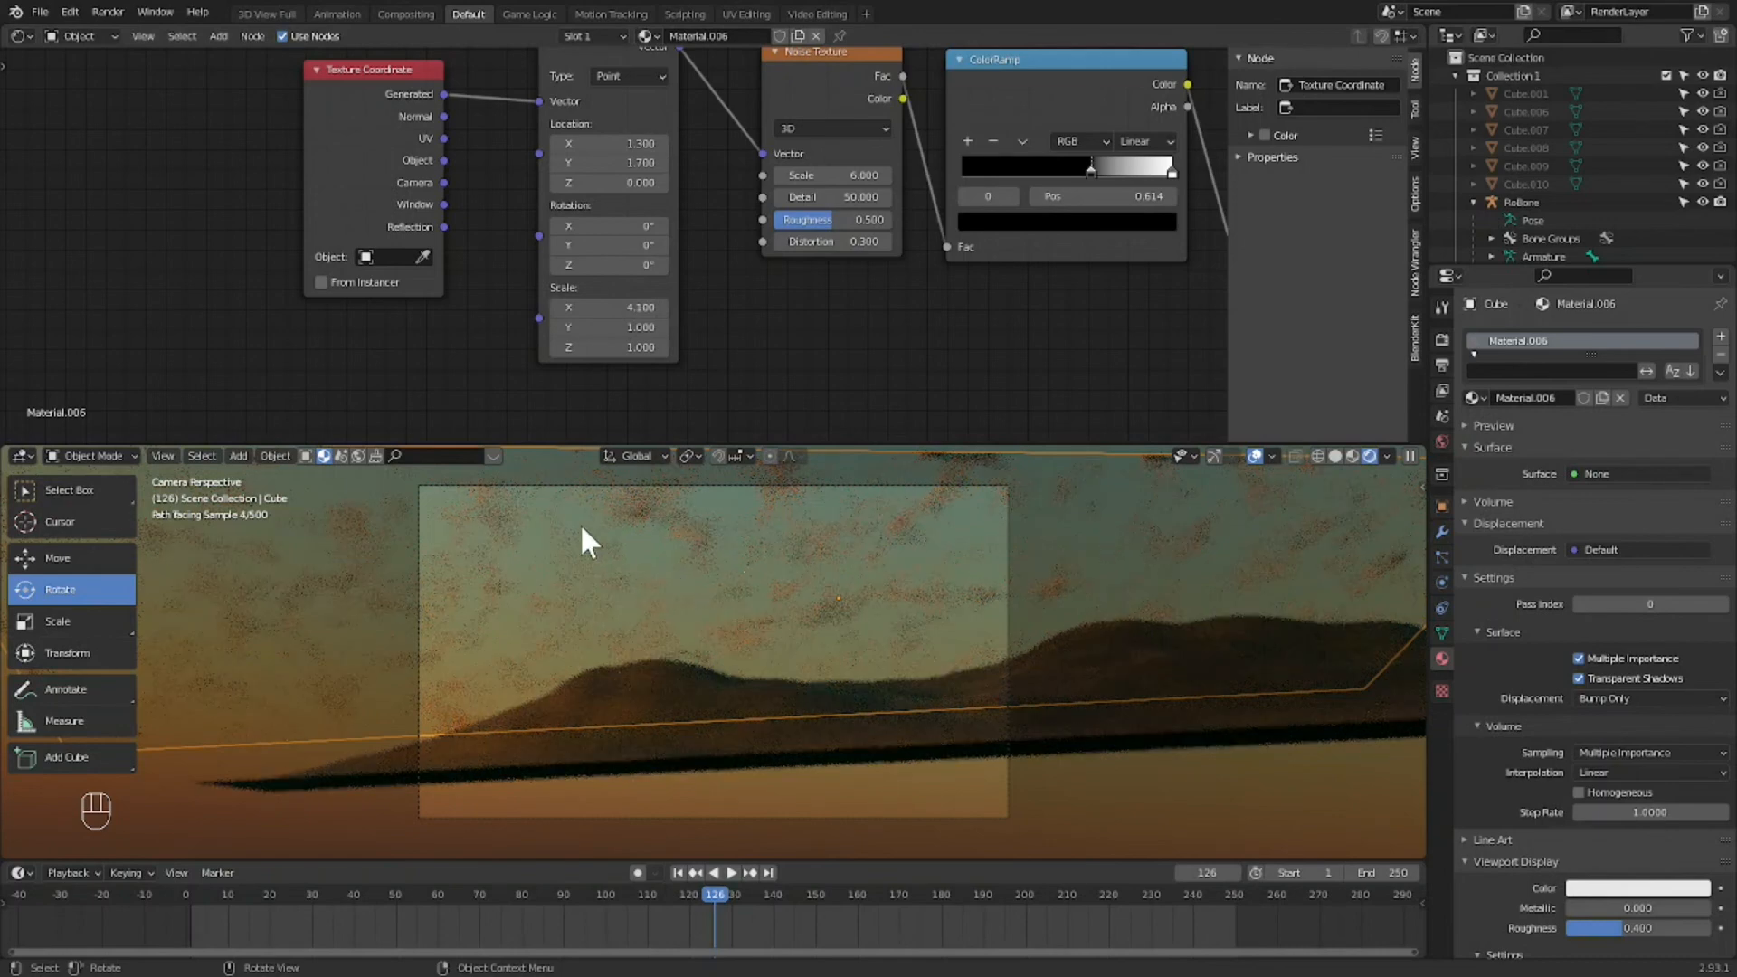
pyautogui.click(599, 308)
pyautogui.press('BackSpace')
pyautogui.write('1')
pyautogui.press('Return')
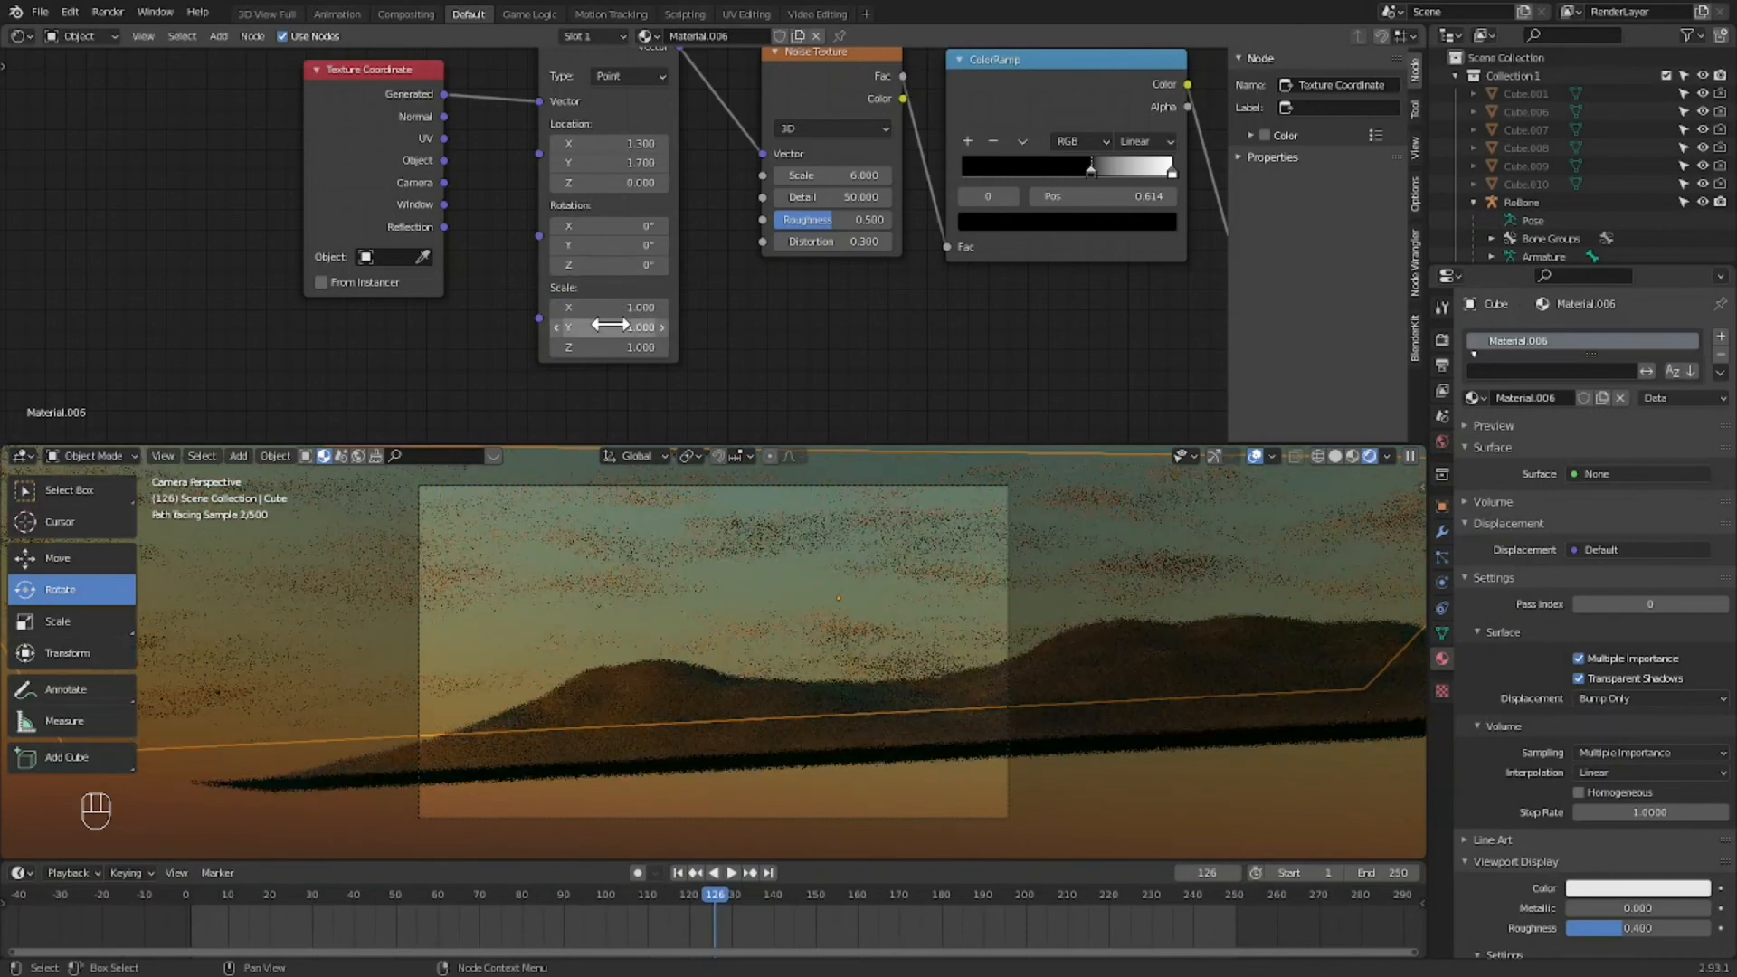
# Step: Raise the Mapping node's Y Scale to 2.1, and reduce it gradually to 1.3
pyautogui.moveTo(609, 323); pyautogui.dragTo(705, 324)
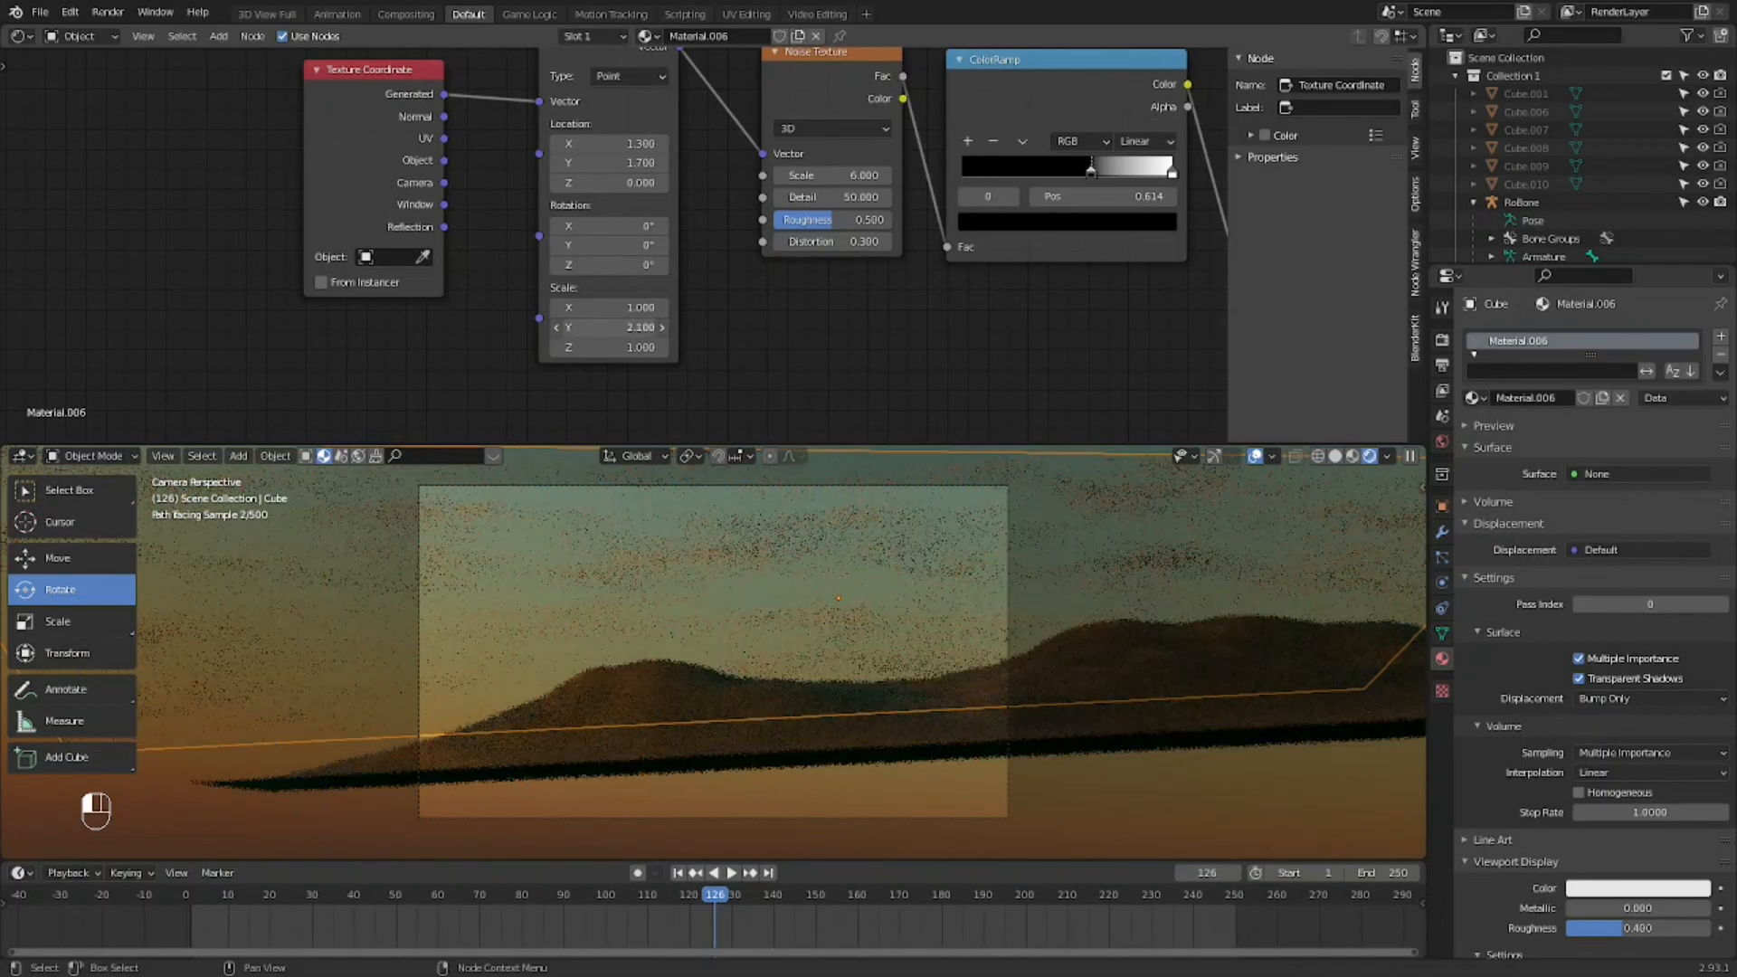
pyautogui.click(557, 327)
pyautogui.click(556, 327)
pyautogui.click(556, 327)
pyautogui.click(556, 327)
pyautogui.click(557, 327)
pyautogui.click(557, 327)
pyautogui.click(556, 326)
pyautogui.click(557, 326)
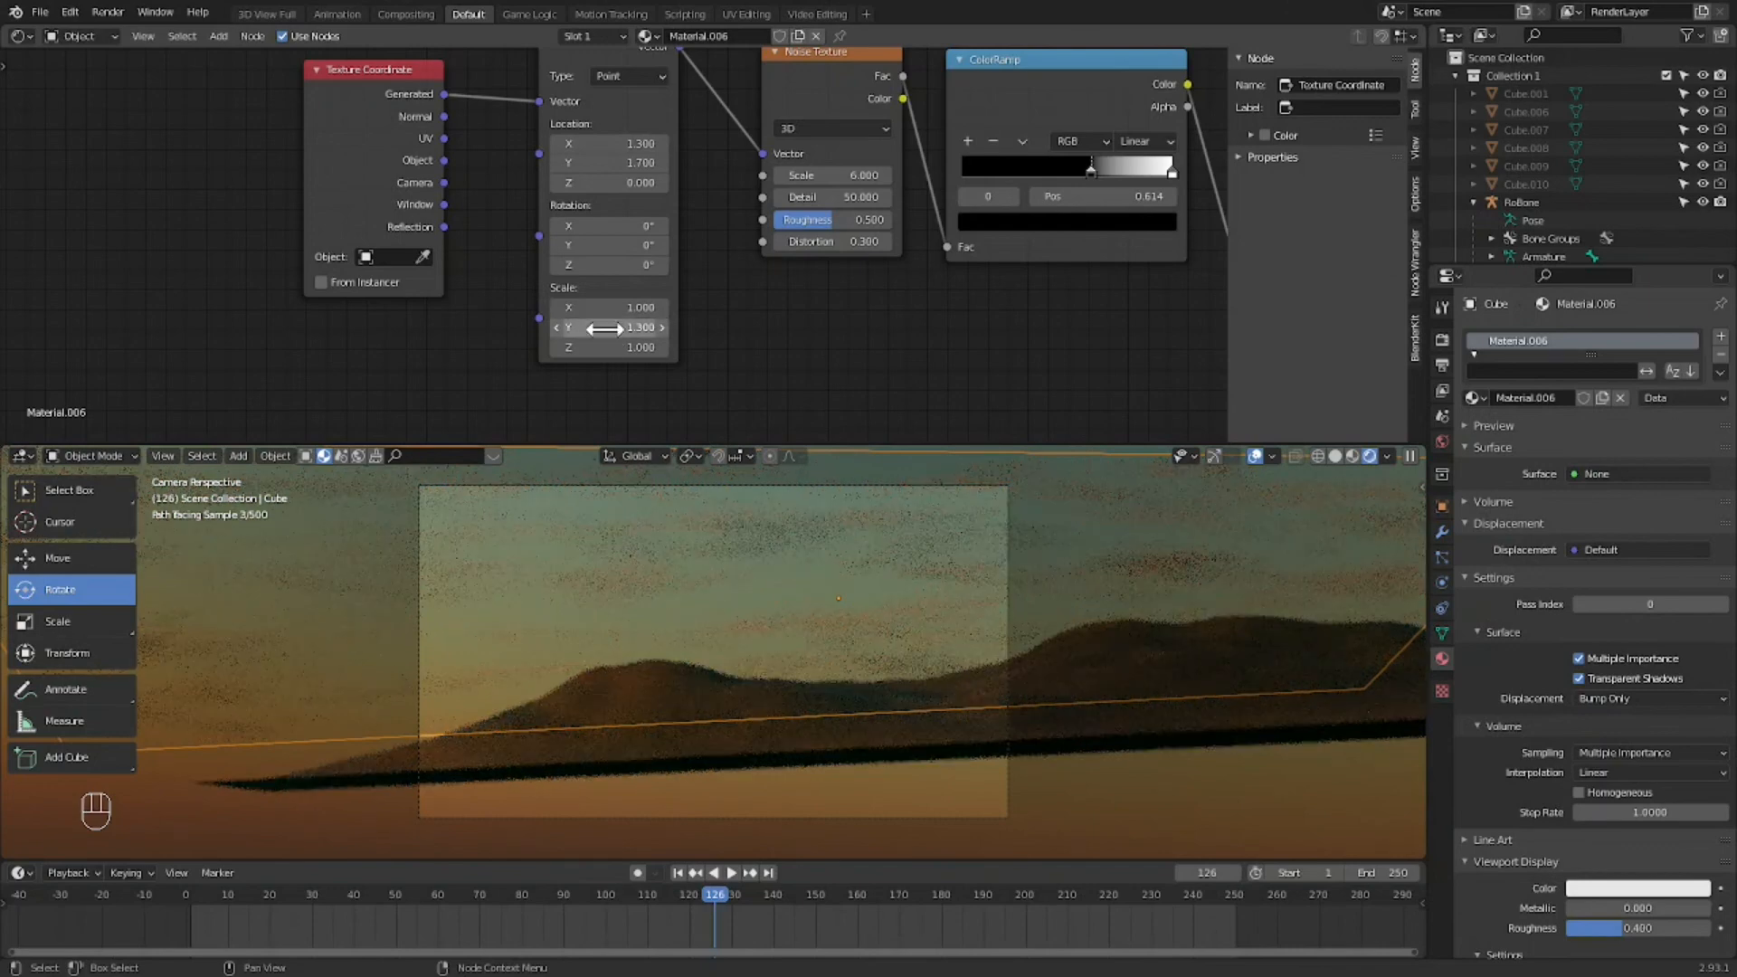
# Step: Try a Mapping node Z Scale of 1.7, and return it to 1
pyautogui.moveTo(615, 347); pyautogui.dragTo(670, 348)
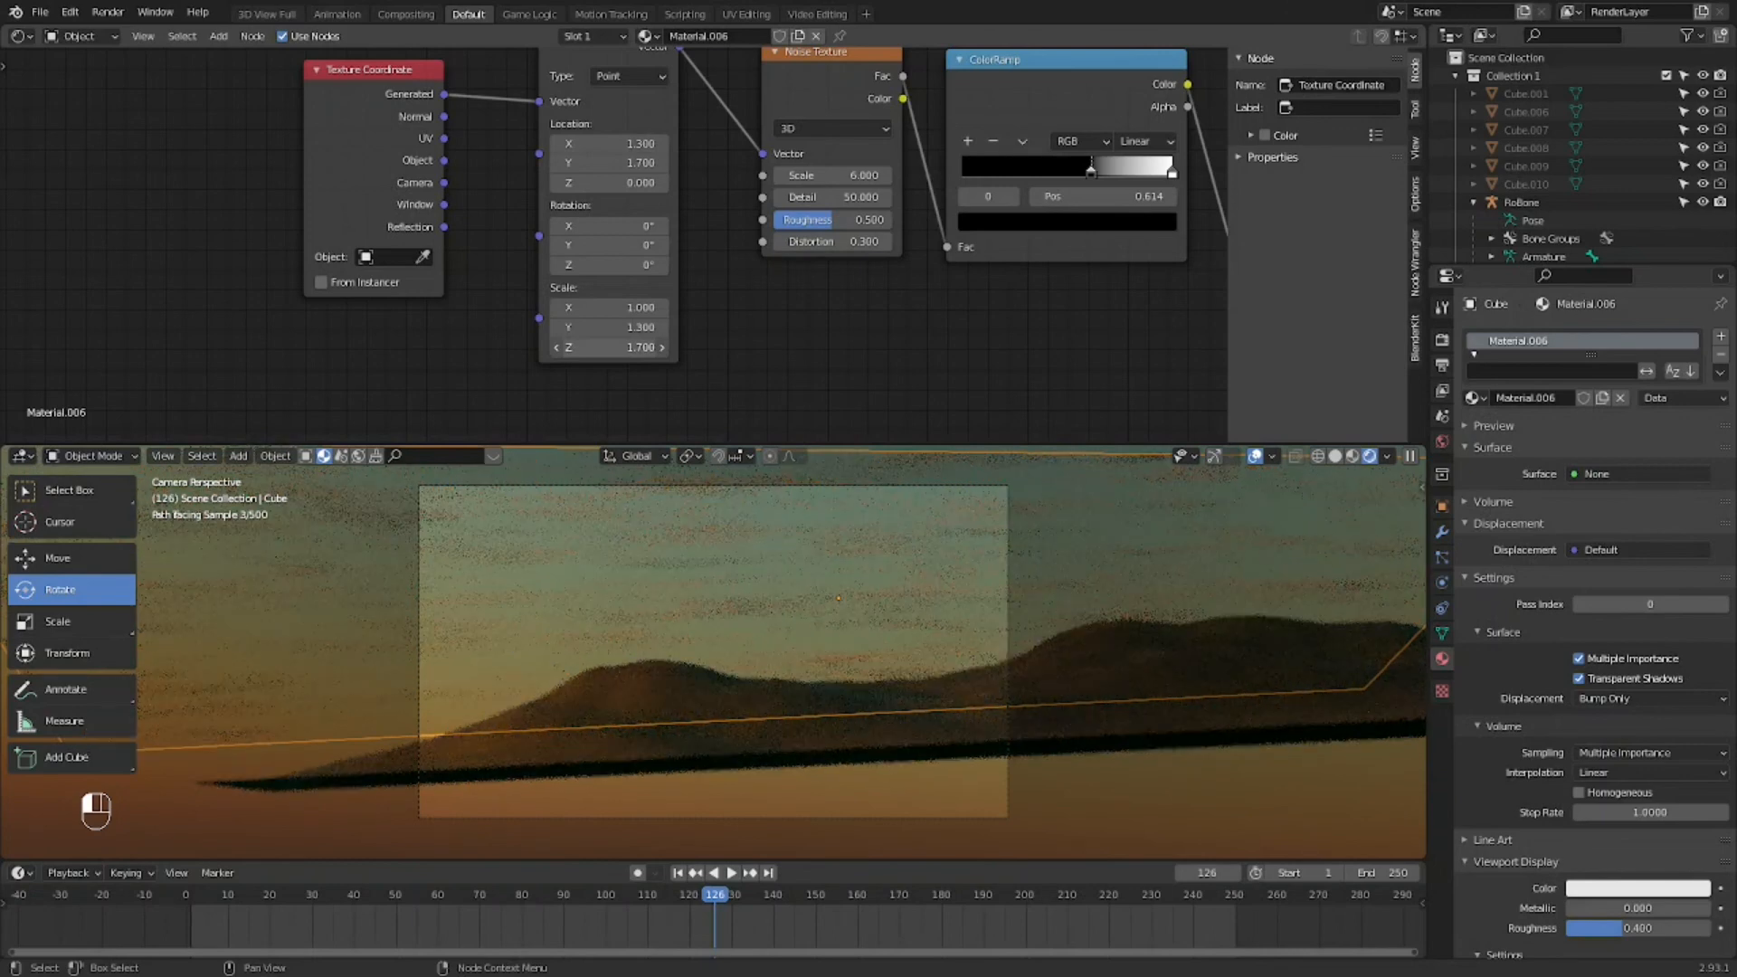
pyautogui.click(611, 347)
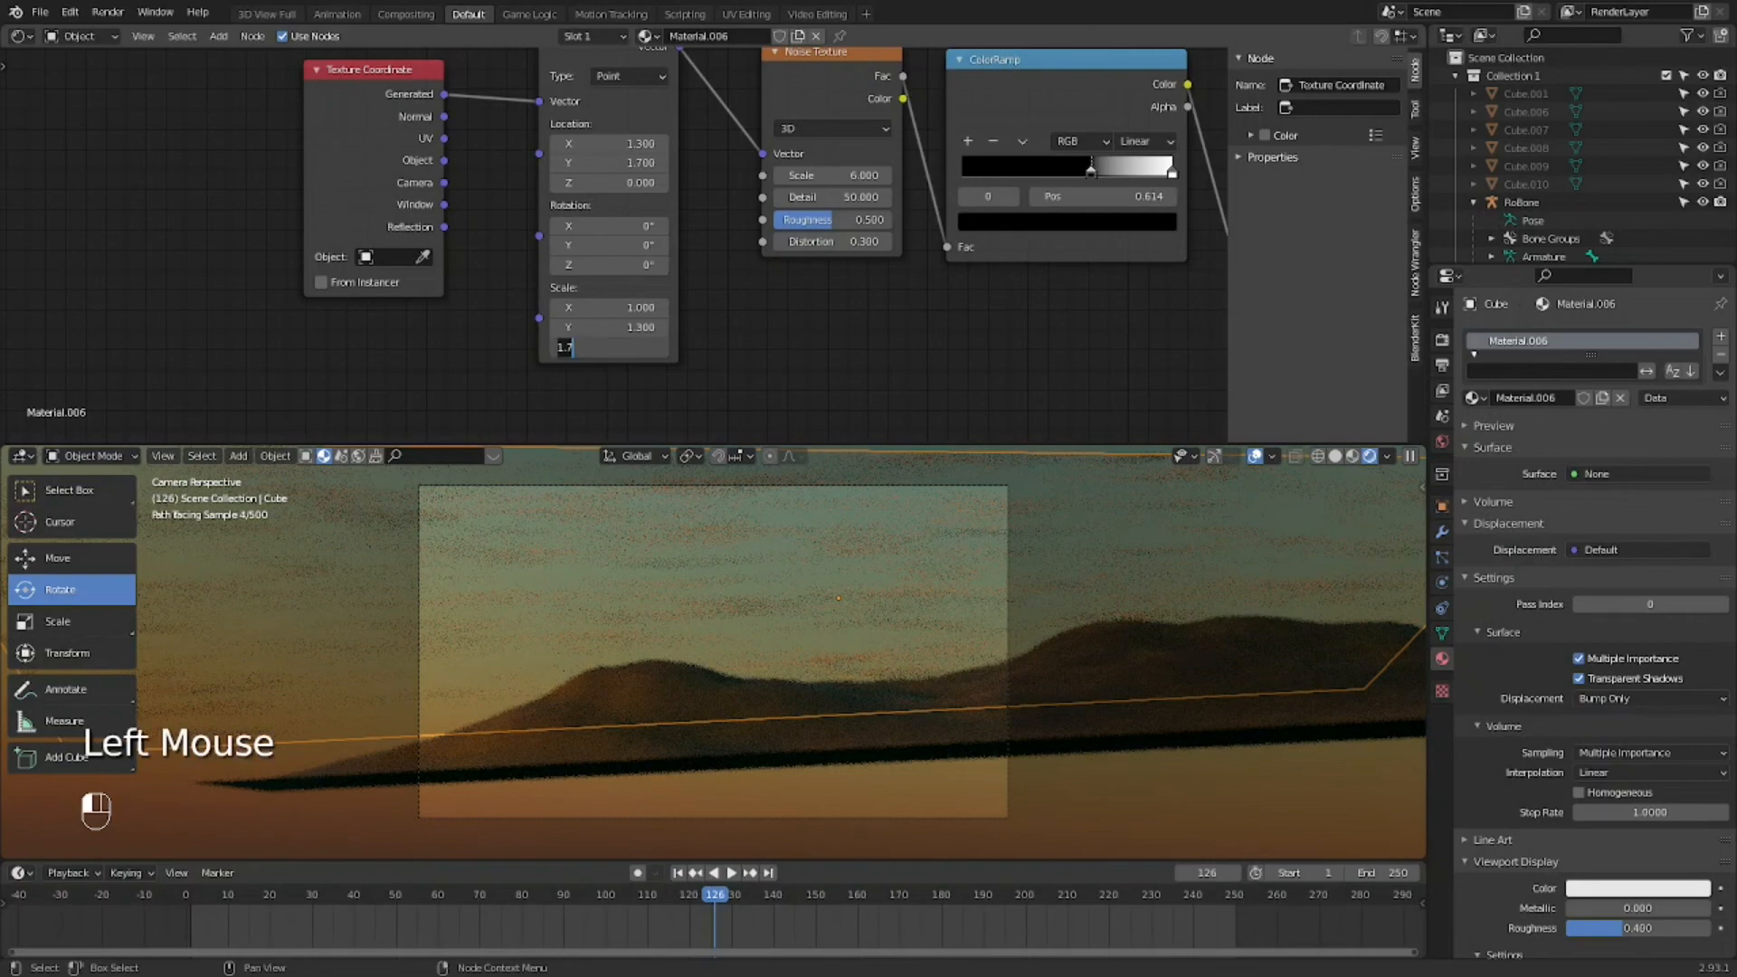
pyautogui.write('1')
pyautogui.press('Return')
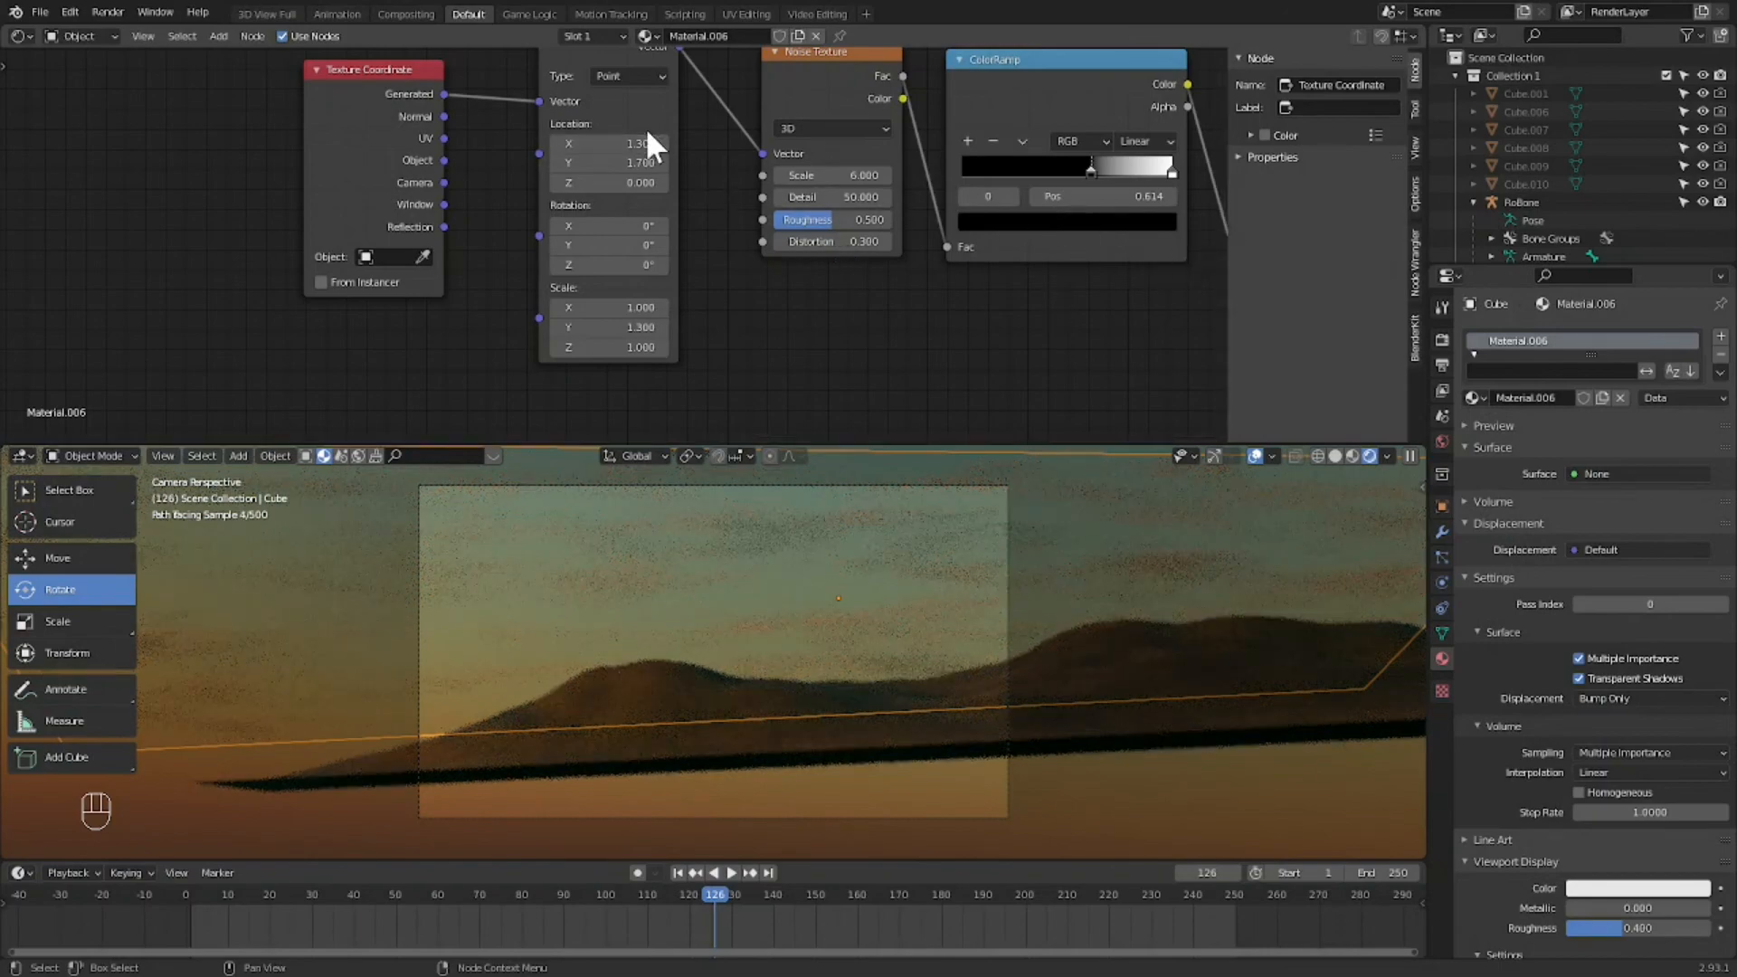
# Step: Set the Mapping node's X Location to 2.3 and fit the whole node tree in view
pyautogui.moveTo(649, 144); pyautogui.dragTo(634, 143)
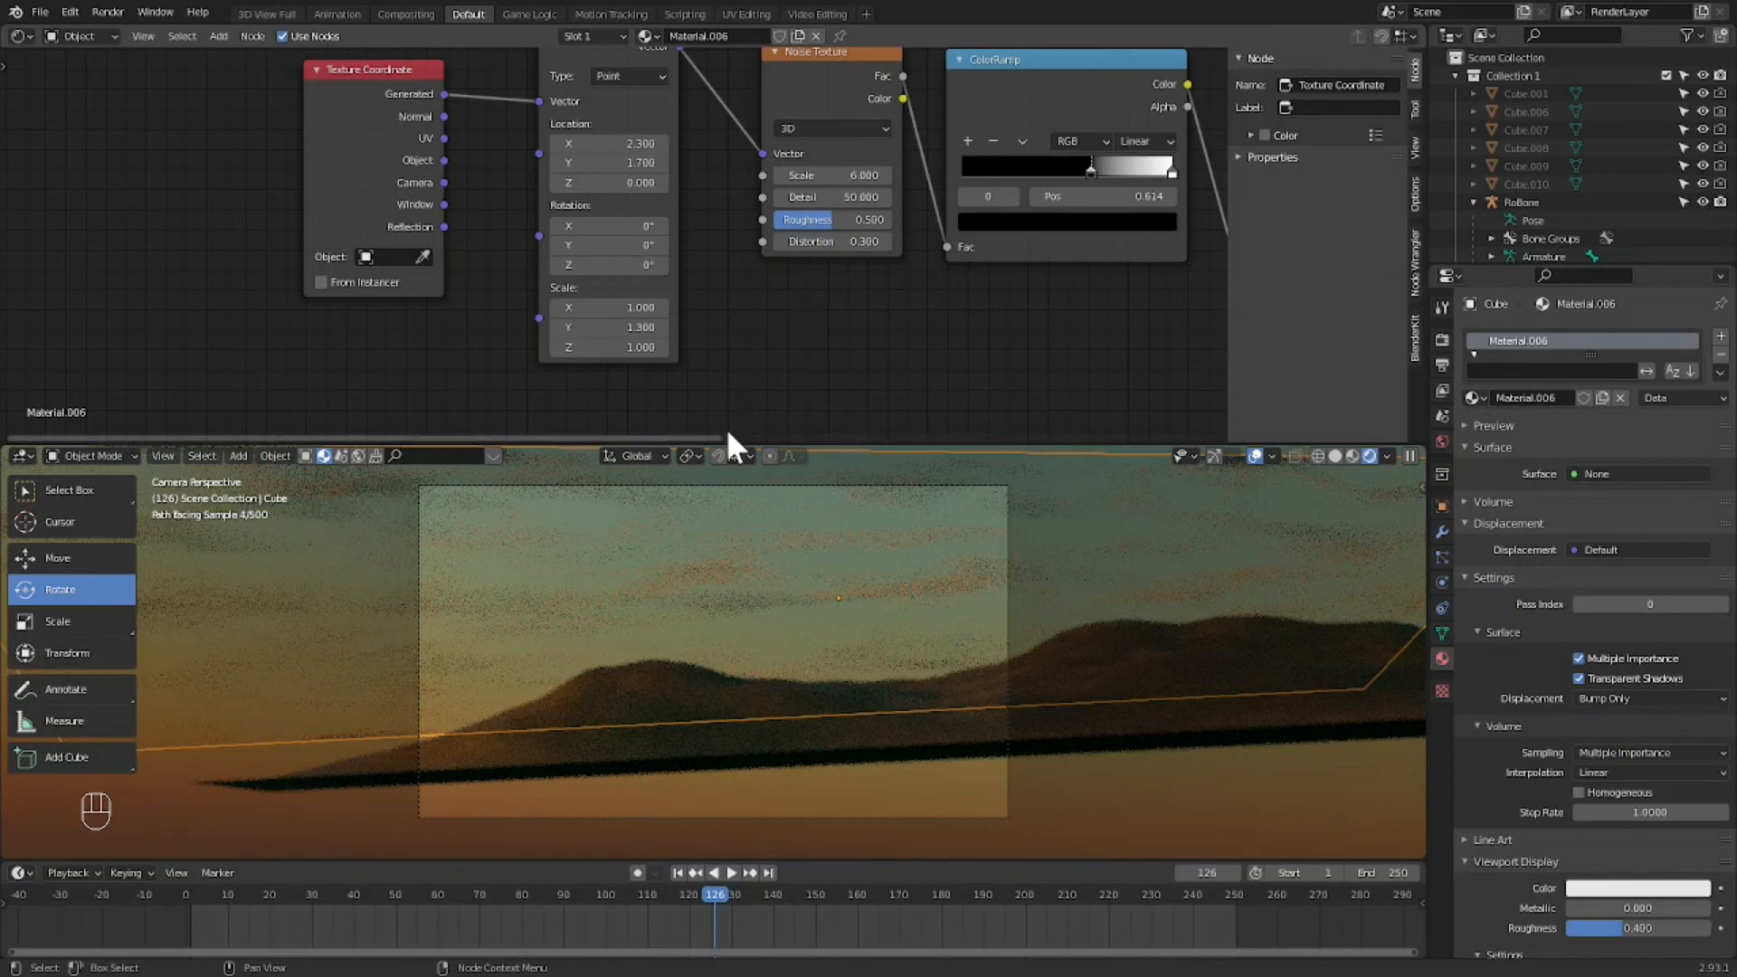
pyautogui.moveTo(715, 438); pyautogui.dragTo(825, 442)
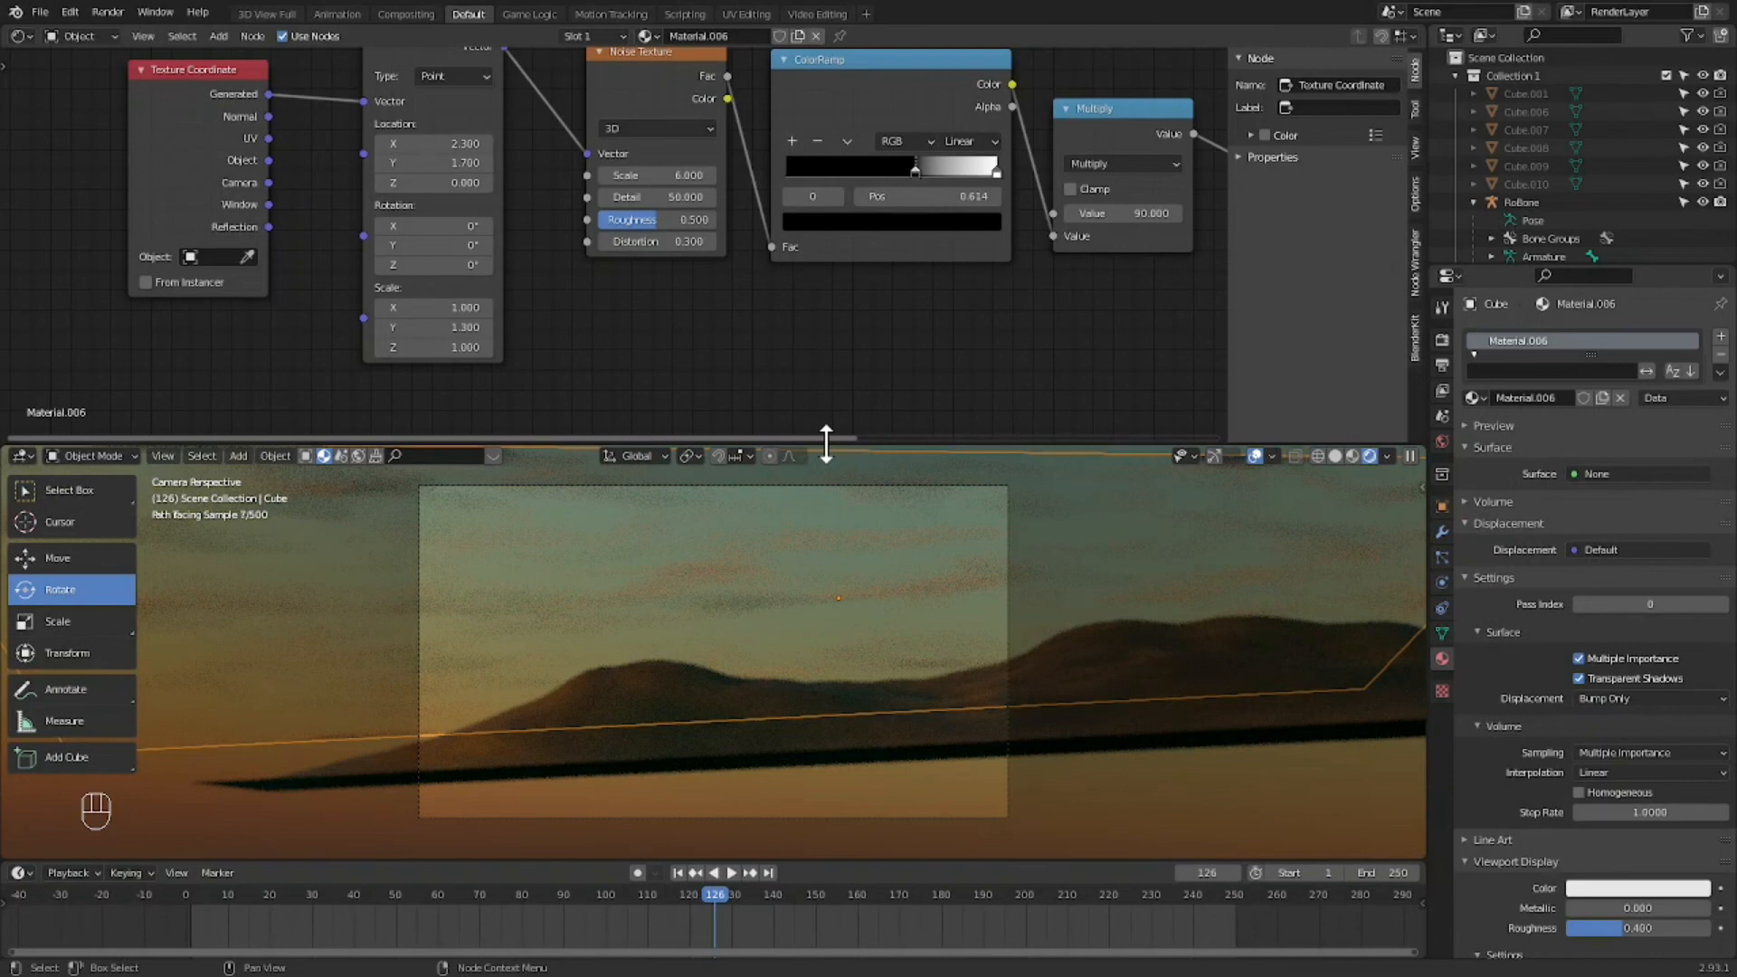
pyautogui.press('Home')
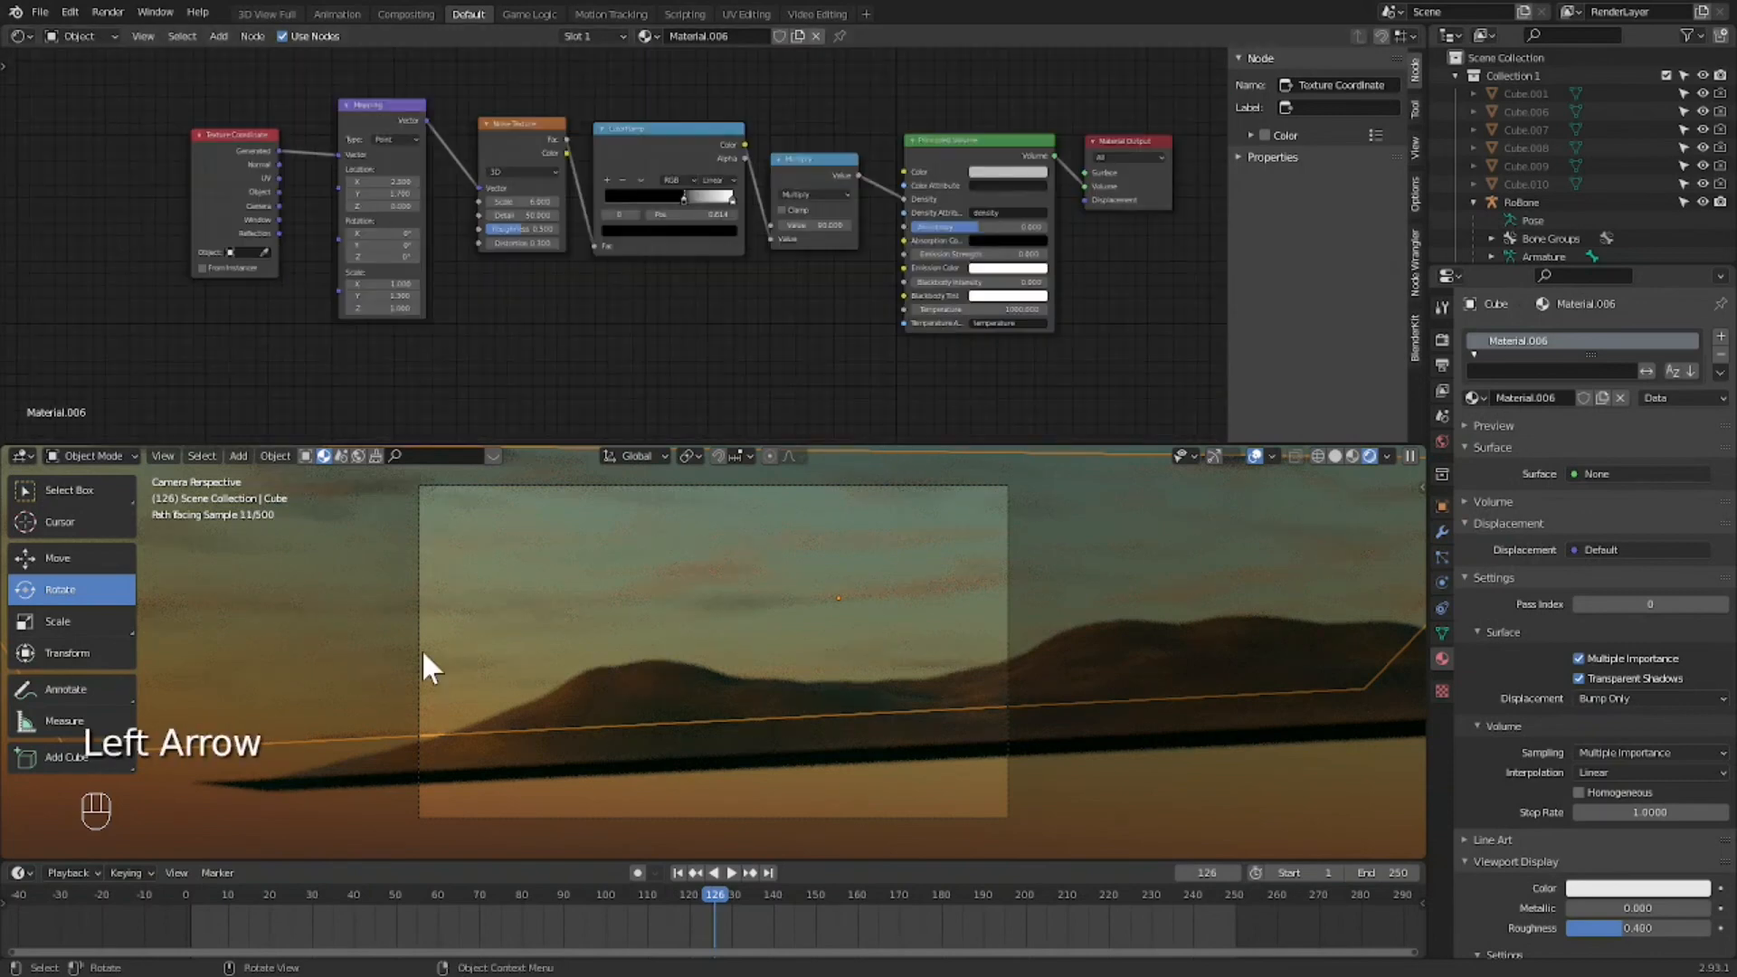